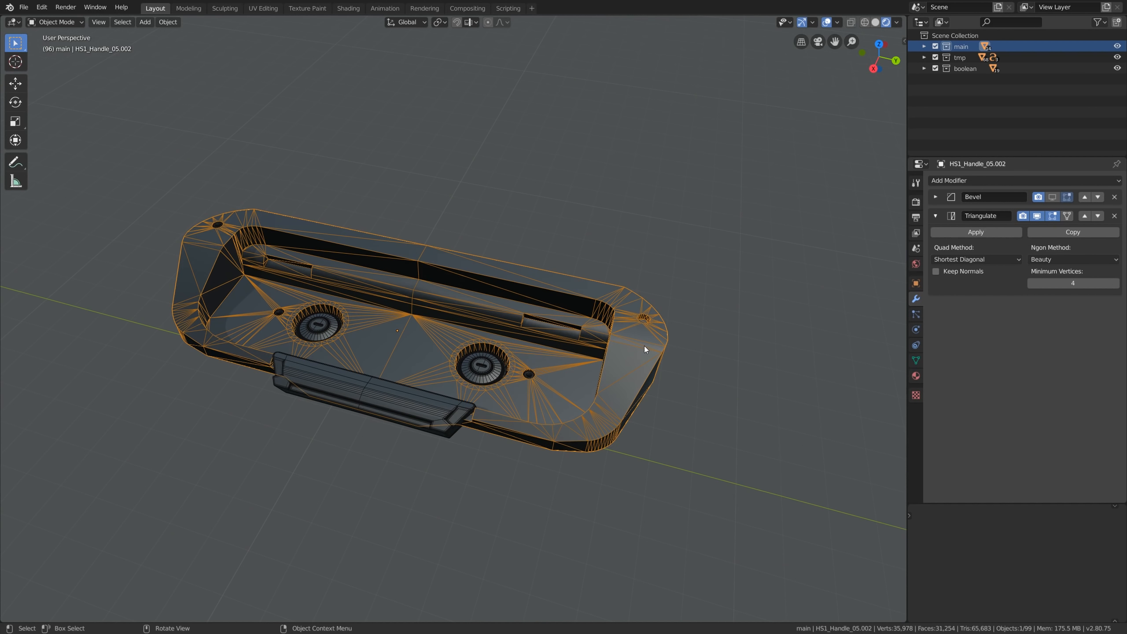
Step: Try a Subdivision Surface modifier on the handle mesh in place of Triangulate, with the wireframe overlay hidden
{"action": "key", "text": "shift+z"}
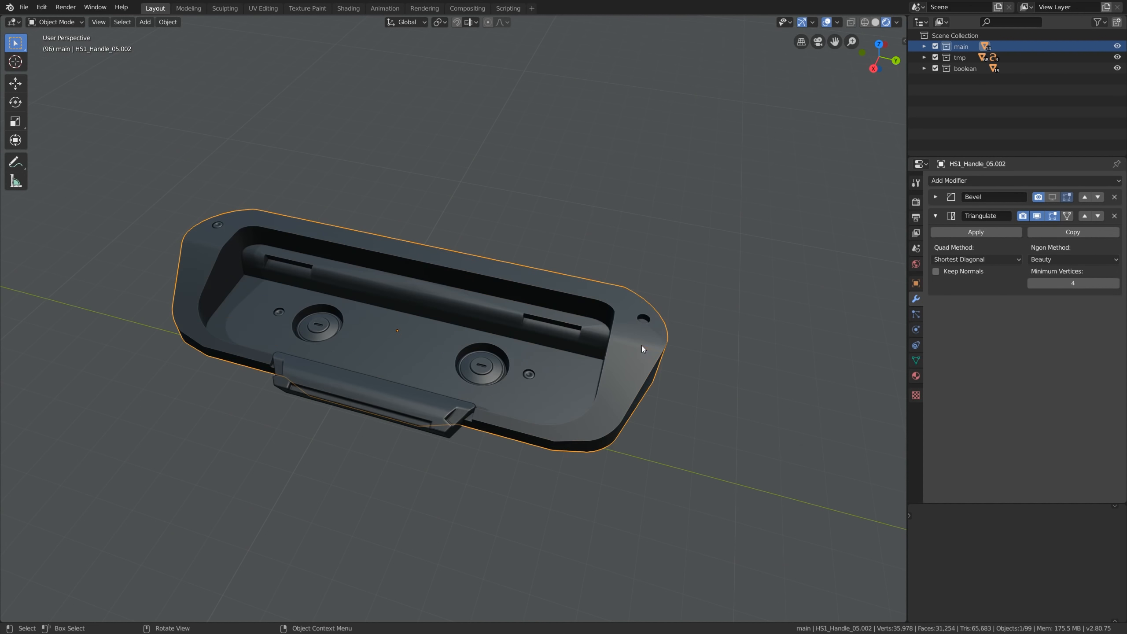
{"action": "left_click", "coordinate": [1015, 180]}
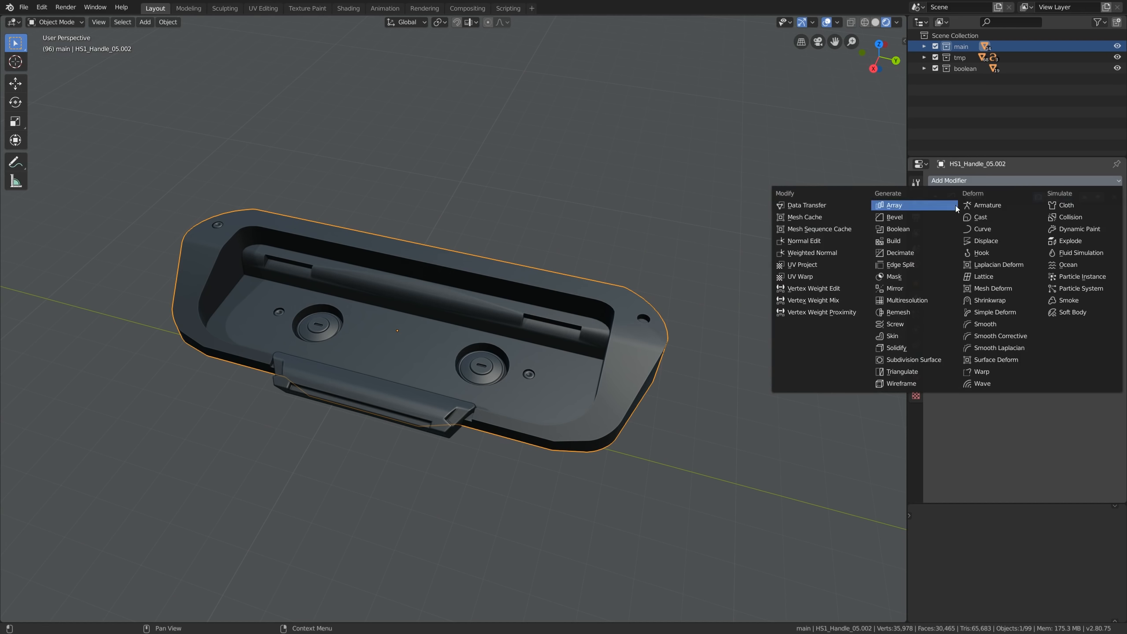
{"action": "left_click", "coordinate": [945, 363]}
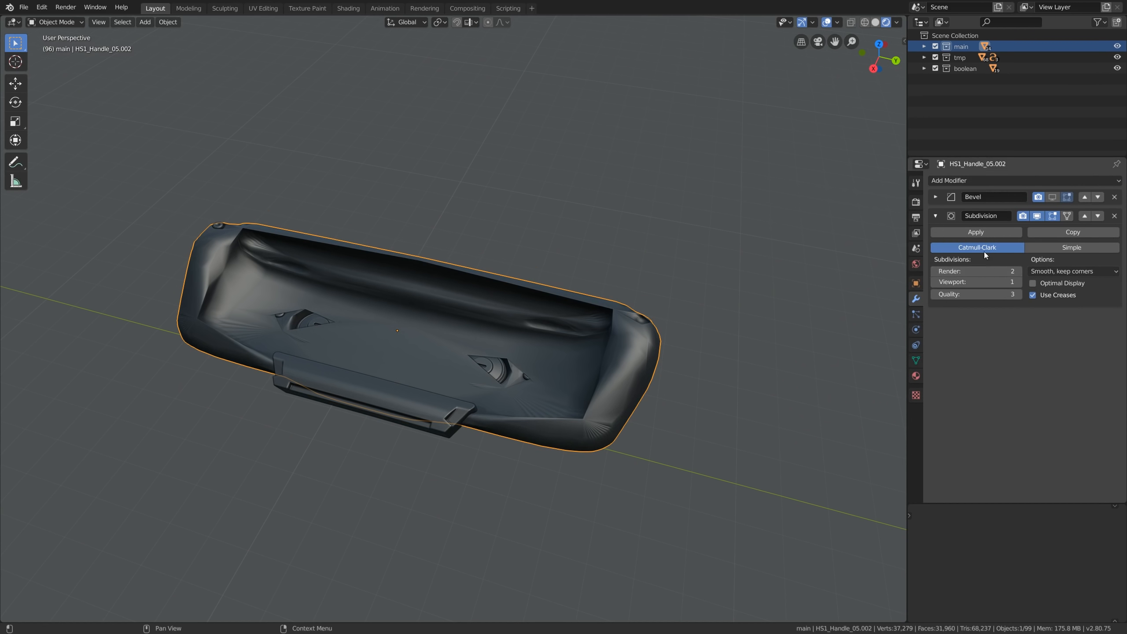
{"action": "left_click", "coordinate": [1018, 282]}
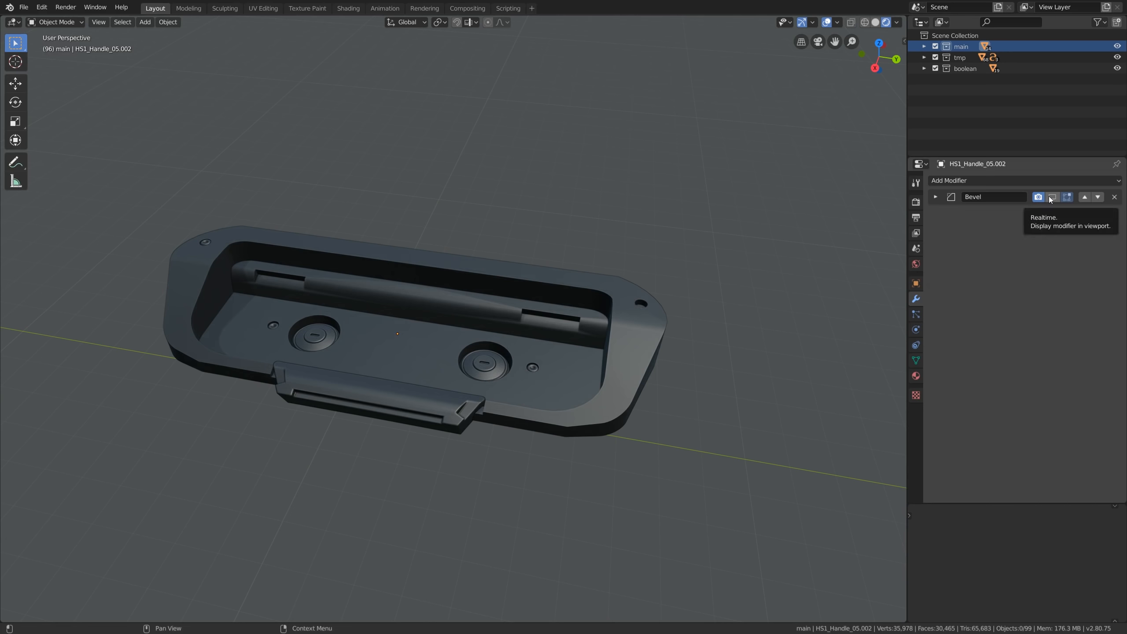
Step: Turn on viewport display of the handle's Bevel modifier and show the wireframe overlay over the mesh
{"action": "left_click", "coordinate": [1052, 198]}
{"action": "key", "text": "shift+z"}
{"action": "scroll", "coordinate": [611, 354], "scroll_direction": "up", "scroll_amount": 2}
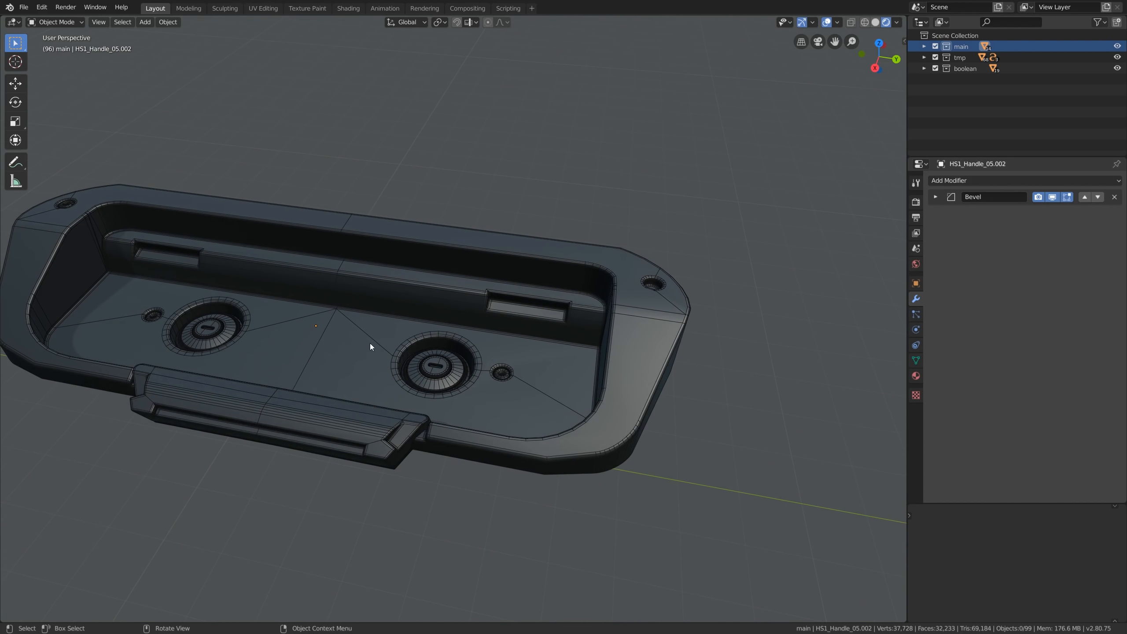
{"action": "middle_click_drag", "start_coordinate": [389, 349], "coordinate": [458, 352]}
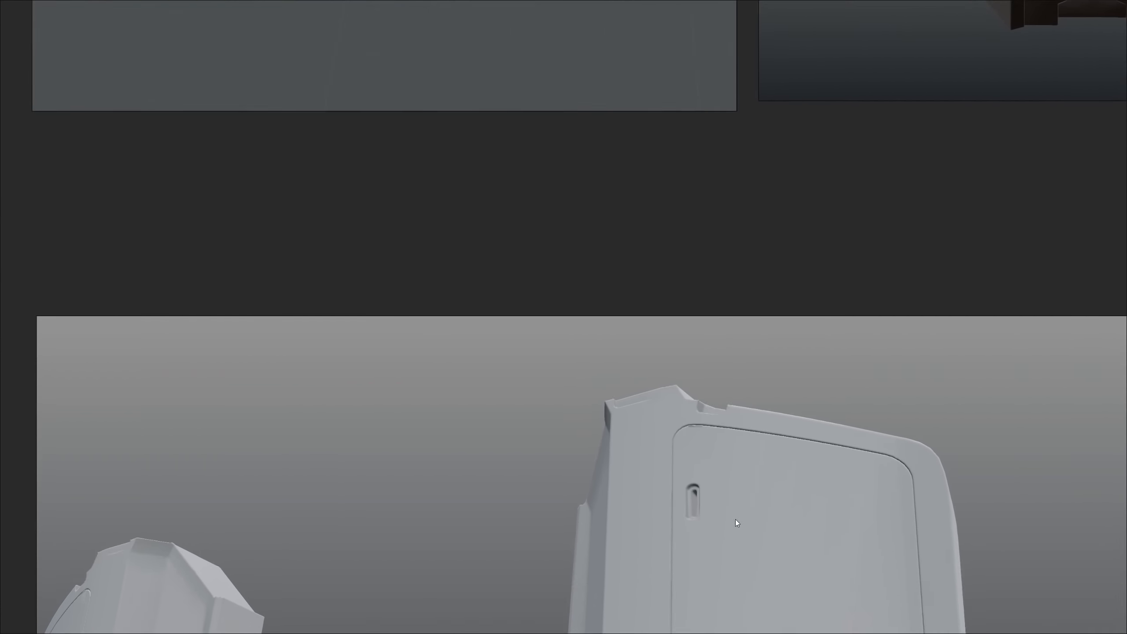
Step: Try to move the boolean cutter with the two long rounded slots upward along global Z
{"action": "middle_click_drag", "start_coordinate": [735, 520], "coordinate": [542, 180]}
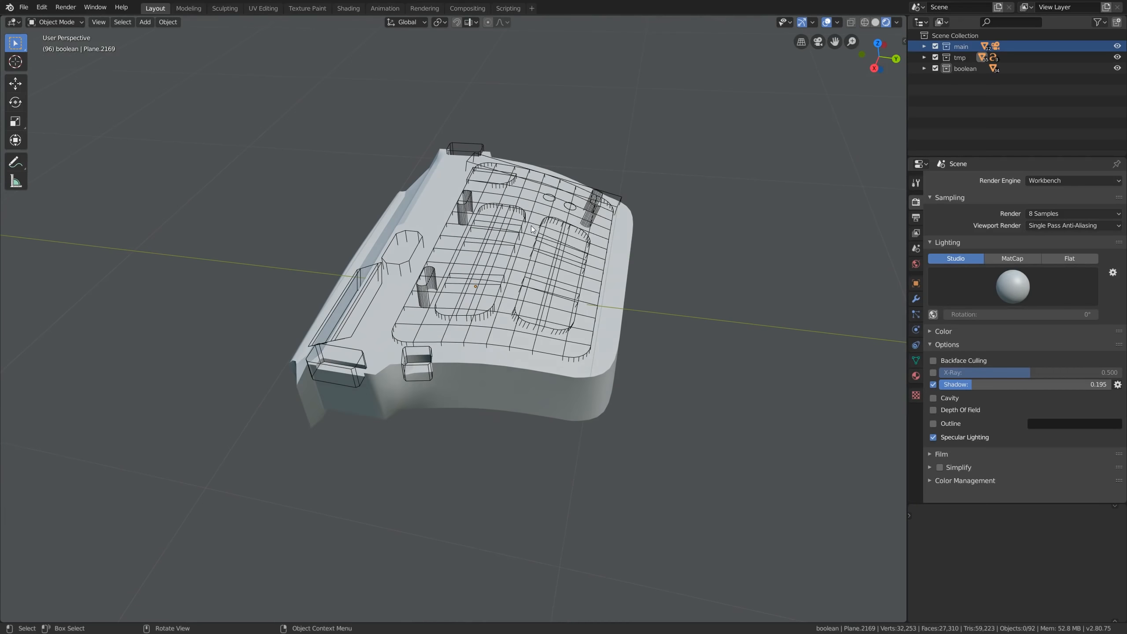
{"action": "left_click", "coordinate": [524, 218]}
{"action": "key", "text": "g"}
{"action": "key", "text": "z"}
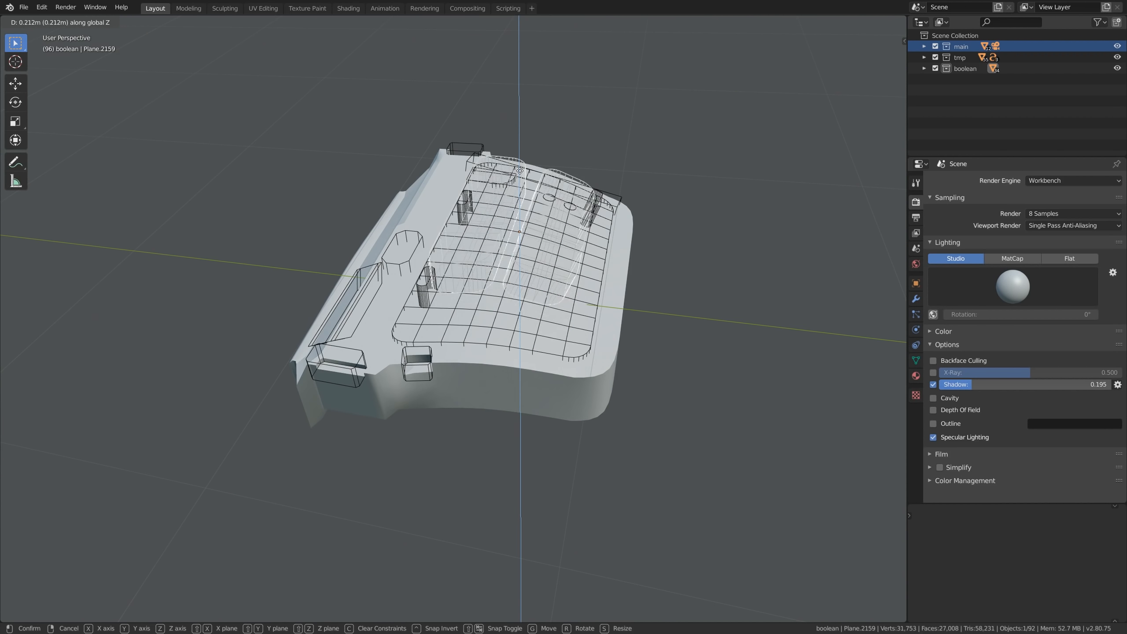
{"action": "left_click", "coordinate": [515, 230]}
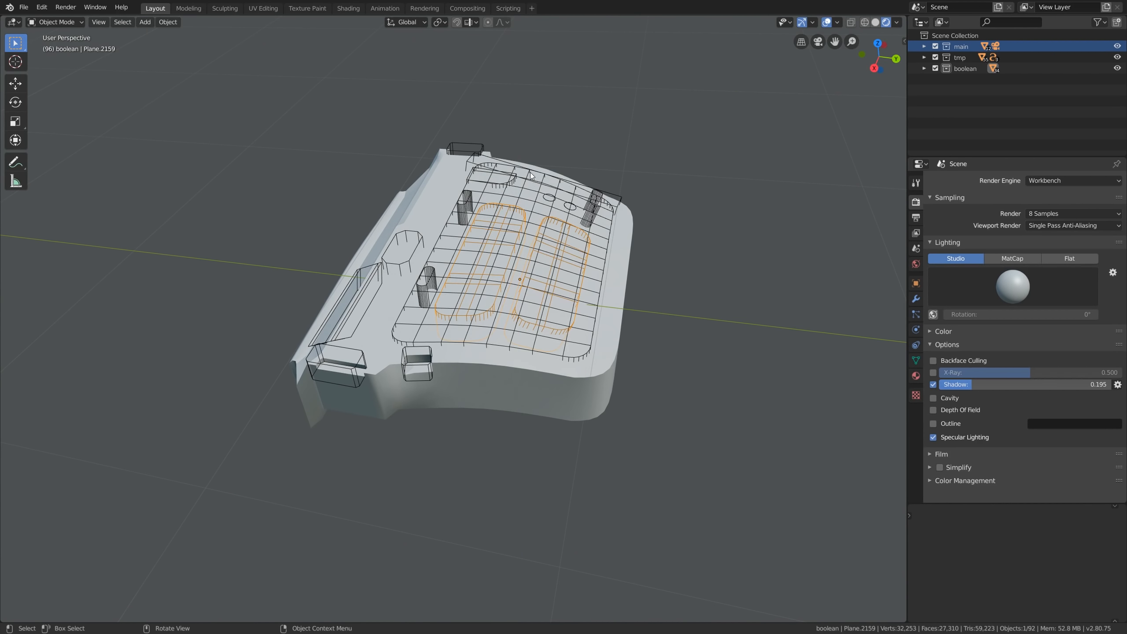
Step: Hide the boolean collection and select the main panel body
{"action": "middle_click_drag", "start_coordinate": [457, 148], "coordinate": [449, 150]}
{"action": "key", "text": "shift+3"}
{"action": "left_click", "coordinate": [441, 267]}
{"action": "left_click", "coordinate": [425, 253]}
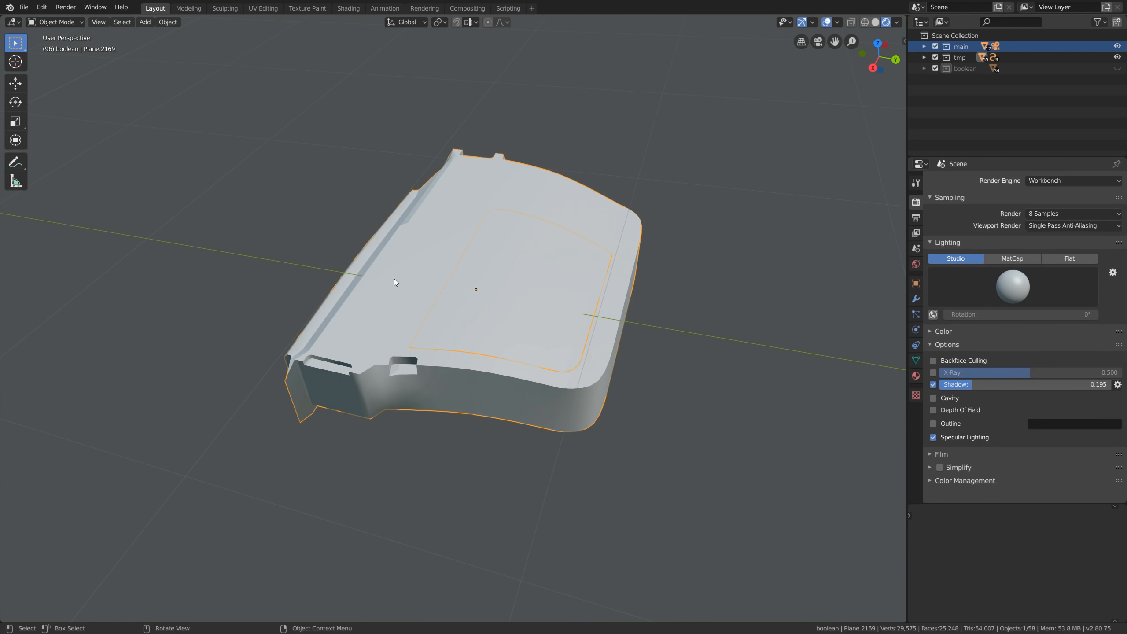
Step: Turn on viewport display of the Bevel.001 modifiers on the main panel body and its inset cover
{"action": "key", "text": "alt+a"}
{"action": "left_click", "coordinate": [916, 299]}
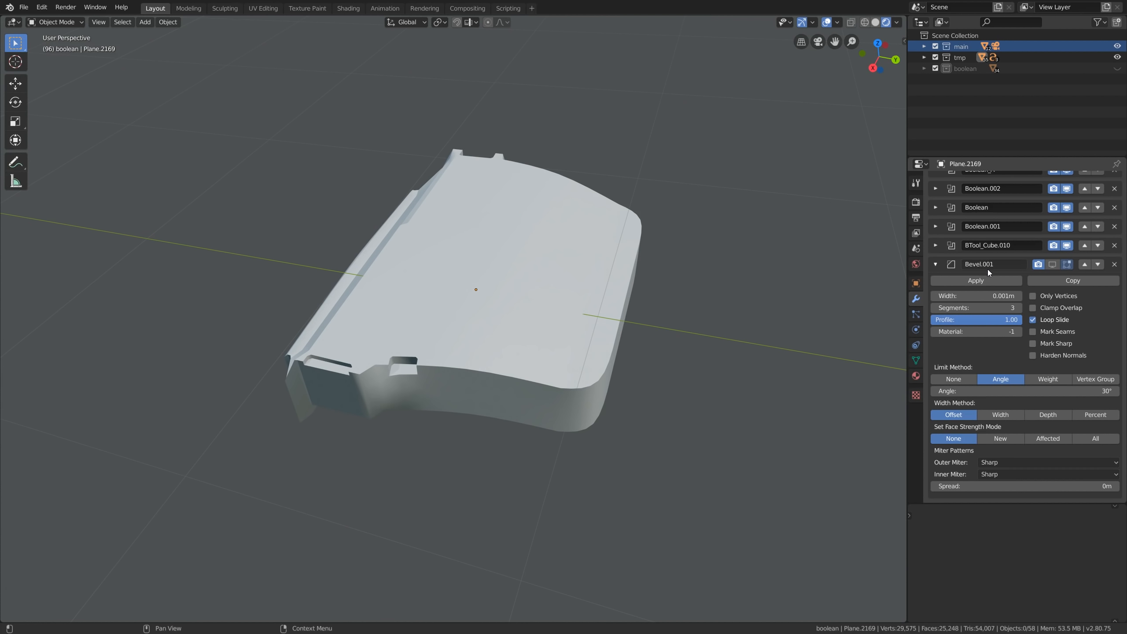
{"action": "left_click", "coordinate": [1049, 268]}
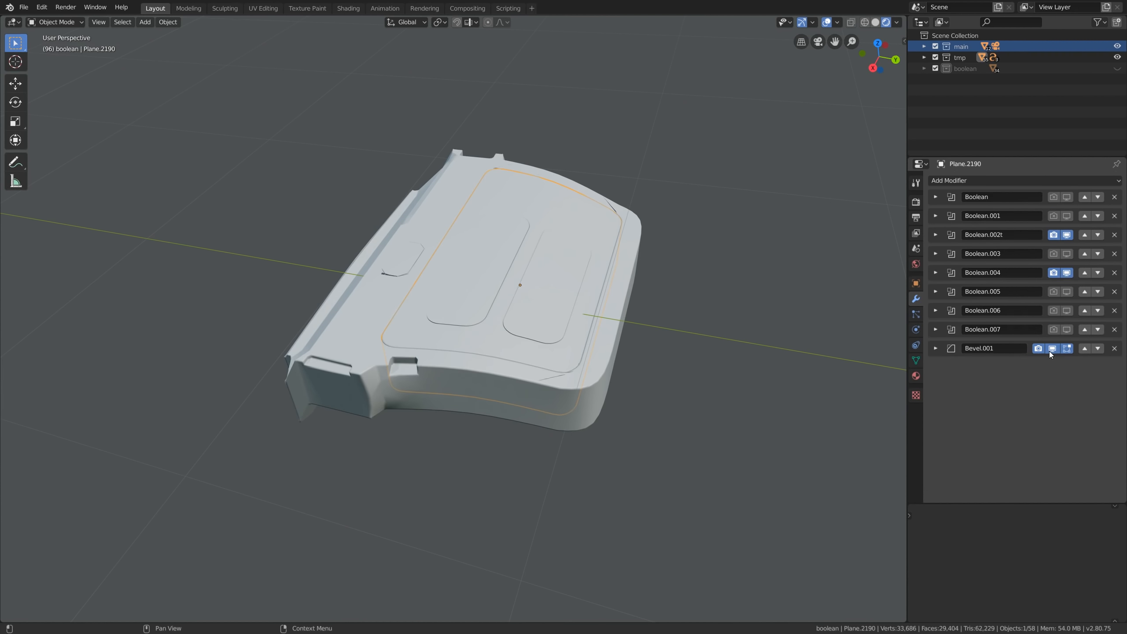
{"action": "left_click", "coordinate": [936, 349]}
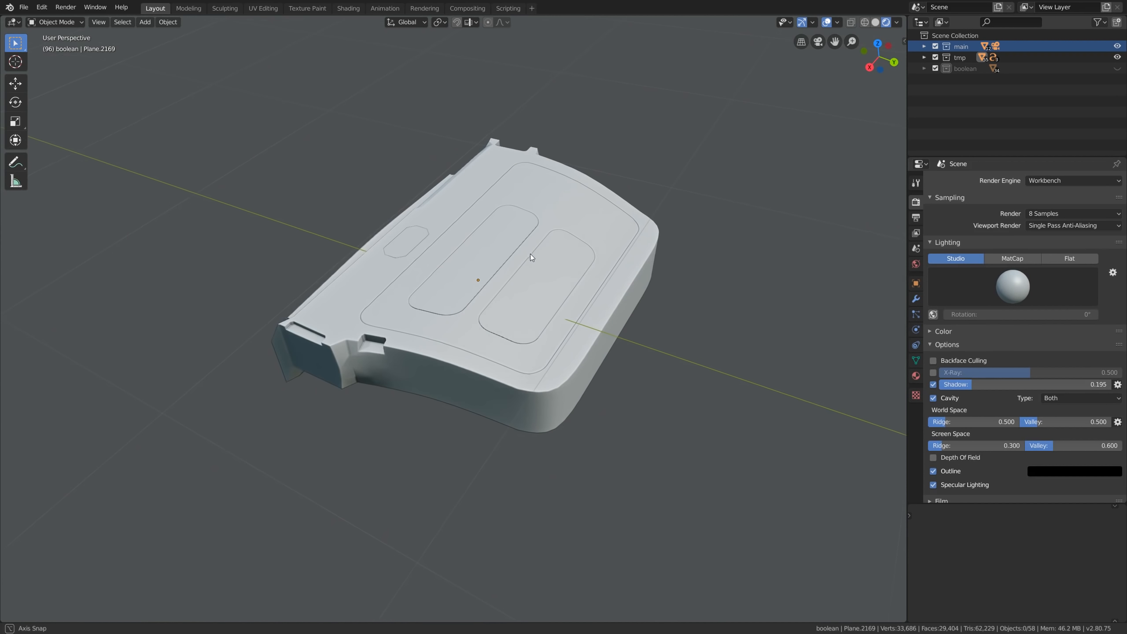
Step: Examine the bevelled panel up close and compare it with the hard-surface images on the reference board
{"action": "scroll", "coordinate": [404, 292], "scroll_direction": "up", "scroll_amount": 7}
{"action": "middle_click_drag", "start_coordinate": [413, 256], "coordinate": [411, 264]}
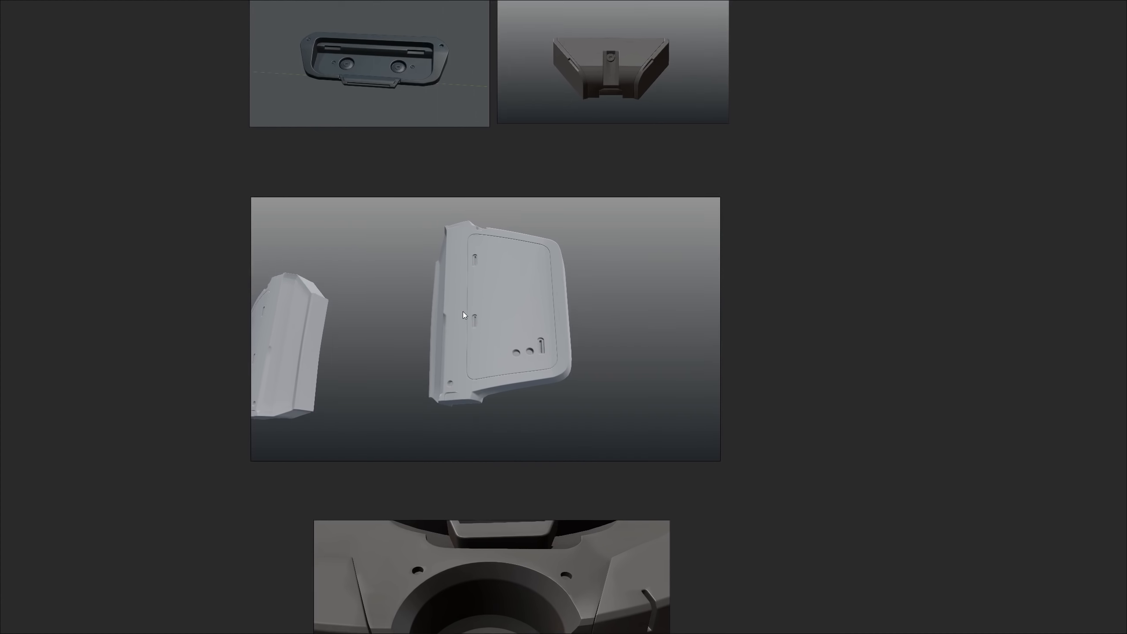
{"action": "scroll", "coordinate": [492, 418], "scroll_direction": "down", "scroll_amount": 2}
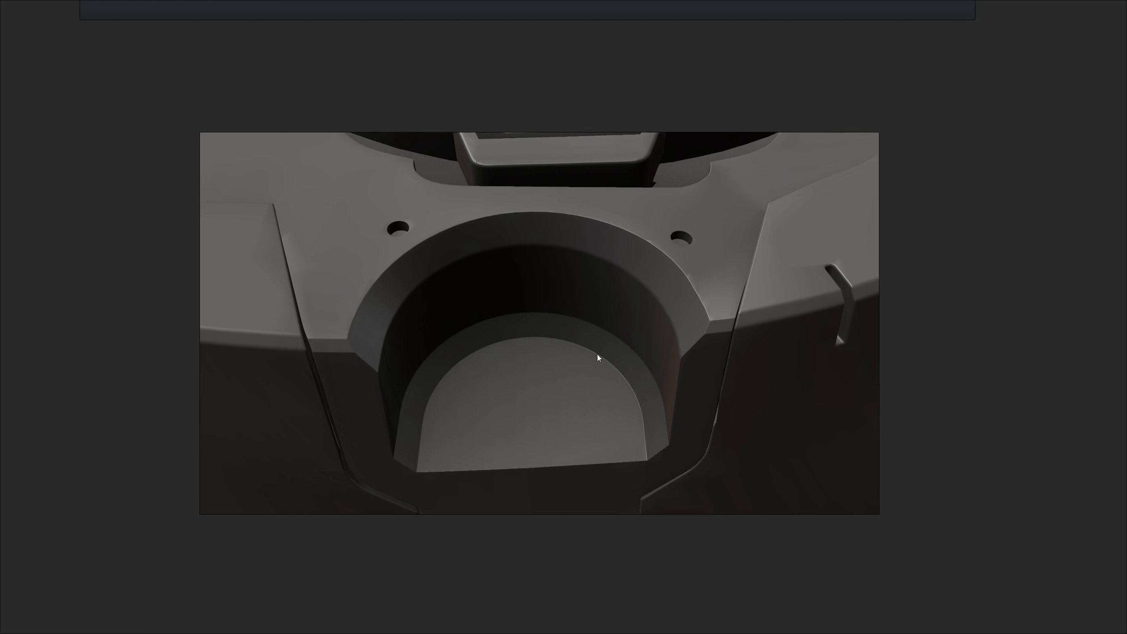
{"action": "scroll", "coordinate": [560, 213], "scroll_direction": "down", "scroll_amount": 3}
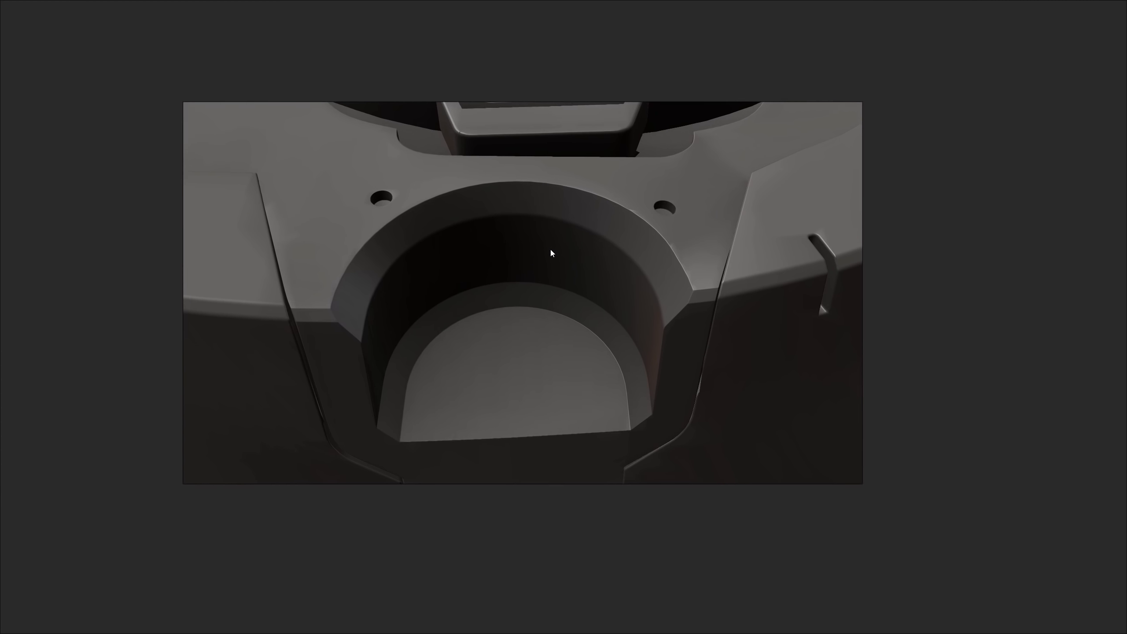
{"action": "scroll", "coordinate": [554, 156], "scroll_direction": "down", "scroll_amount": 8}
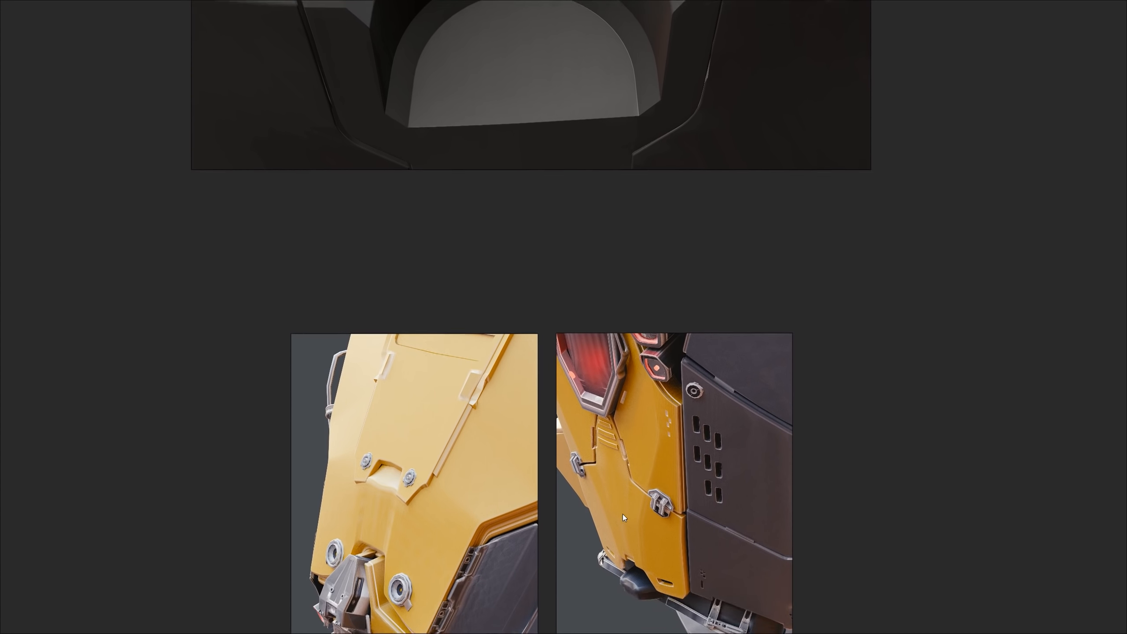
{"action": "middle_click_drag", "start_coordinate": [610, 398], "coordinate": [611, 349]}
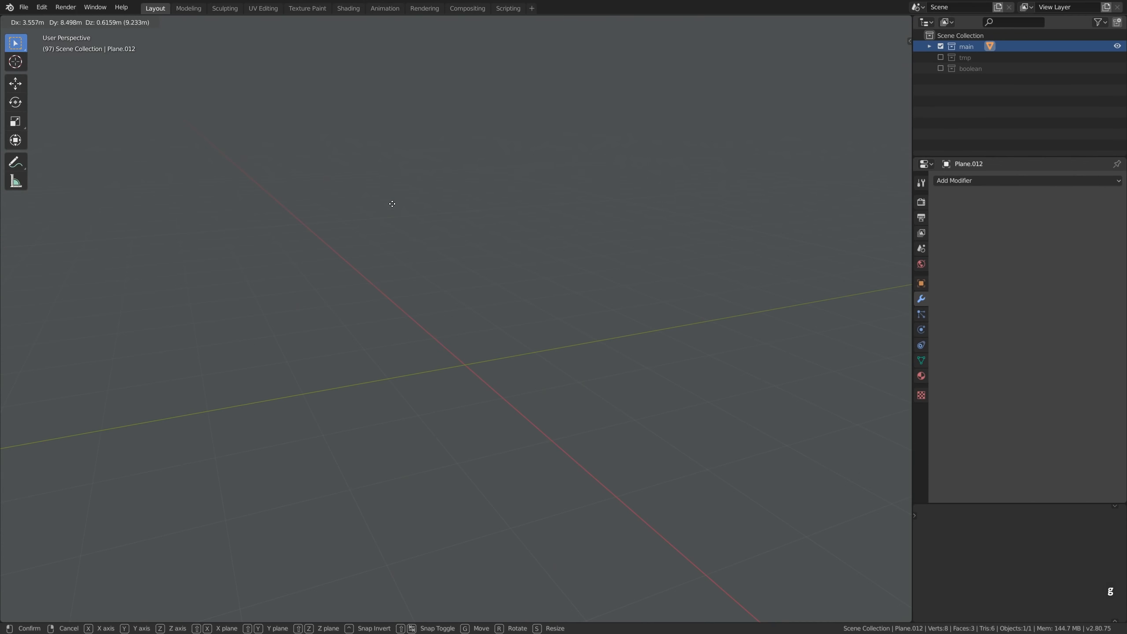
Step: Bevel the upper fold edge of the stepped plane with the Bevel tool, about 0.072 m wide
{"action": "left_click", "coordinate": [747, 338]}
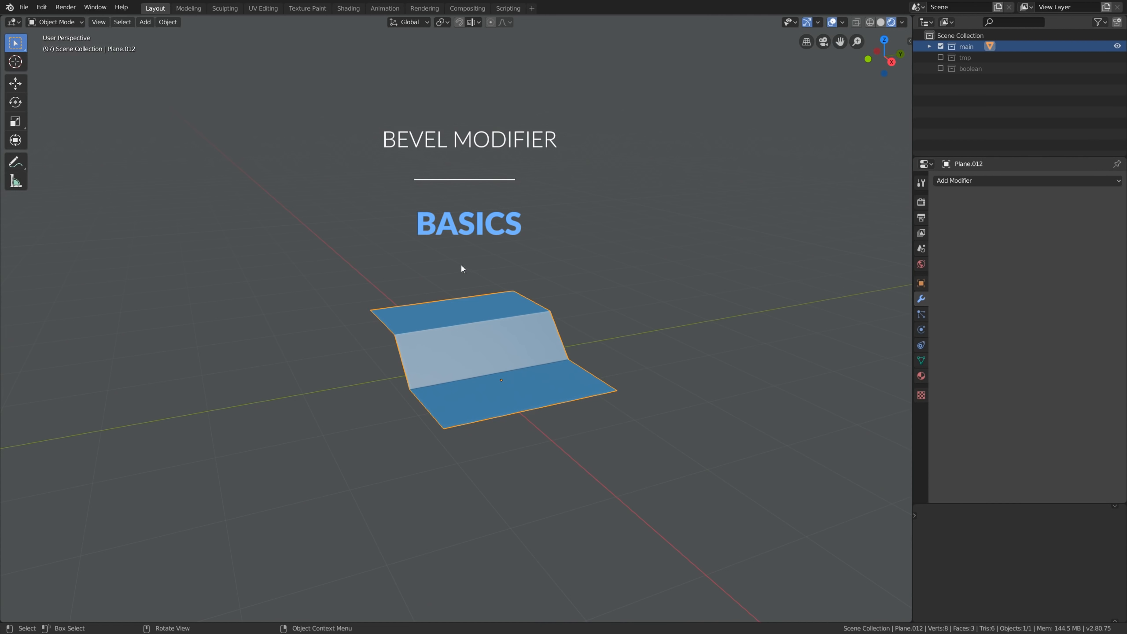
{"action": "key", "text": "Tab"}
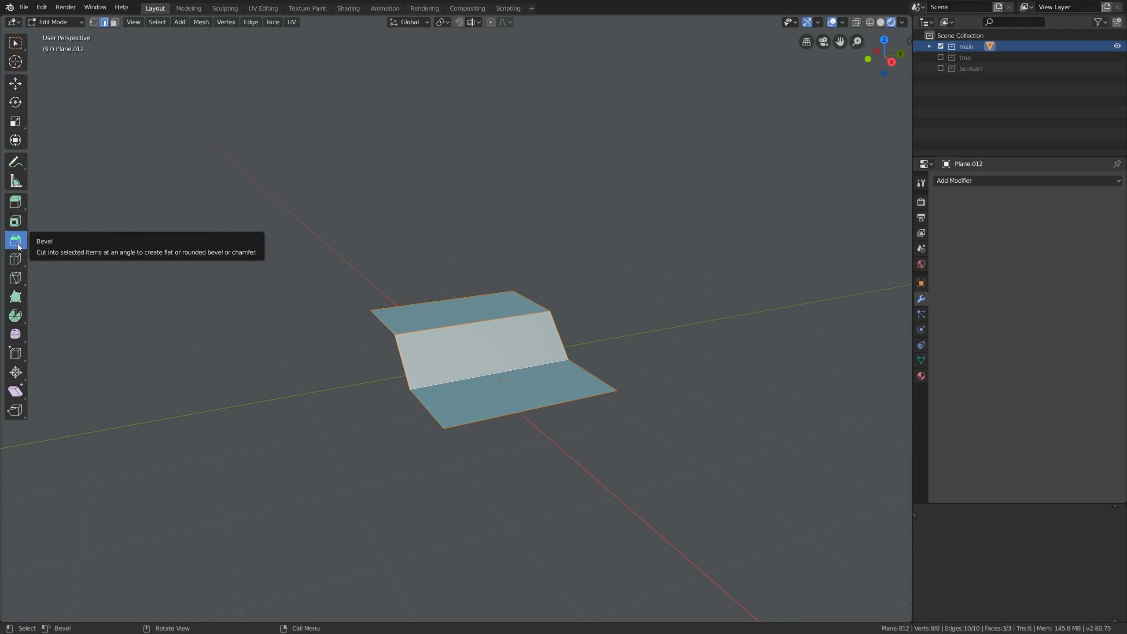
{"action": "left_click", "coordinate": [432, 328]}
{"action": "scroll", "coordinate": [445, 312], "scroll_direction": "up", "scroll_amount": 5}
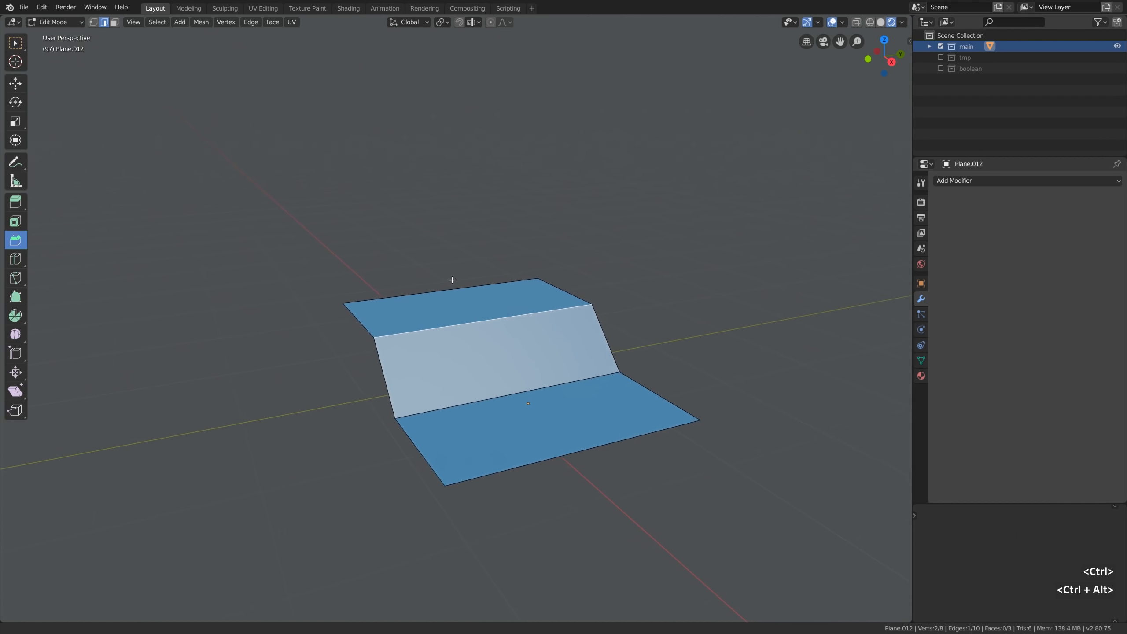
{"action": "mouse_move", "coordinate": [517, 316]}
{"action": "left_mouse_down"}
{"action": "mouse_move", "coordinate": [523, 259]}
{"action": "mouse_move", "coordinate": [517, 297]}
{"action": "left_mouse_up"}
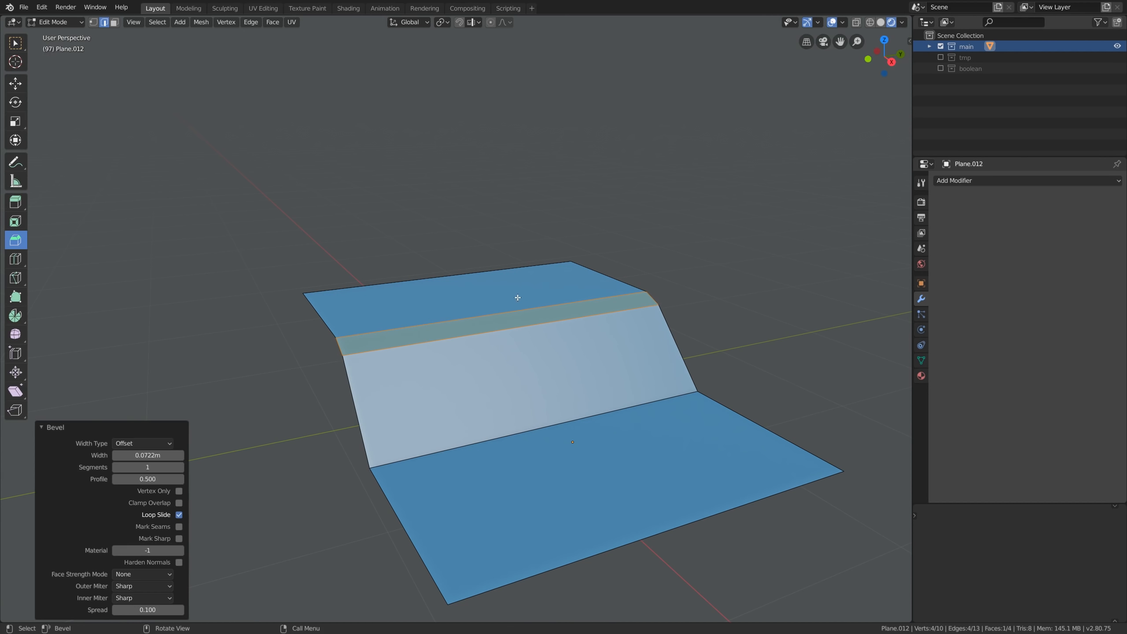
Step: Set the edge bevel's width to 0.0622 m, try 3 segments, and return the segment count to 1
{"action": "left_click", "coordinate": [56, 427]}
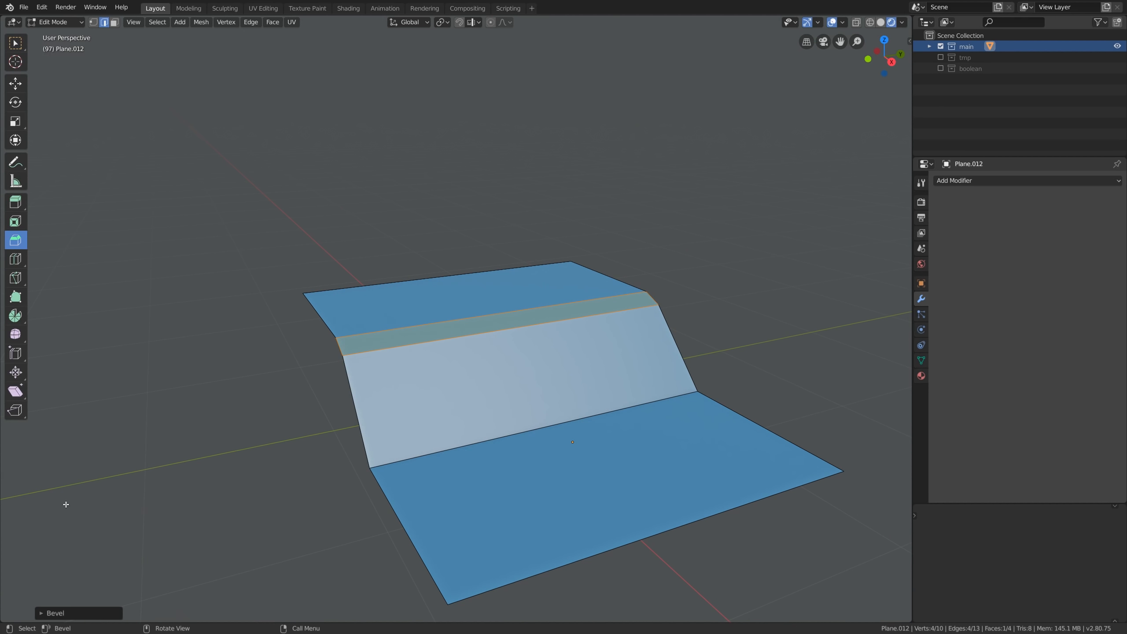
{"action": "left_click", "coordinate": [58, 613]}
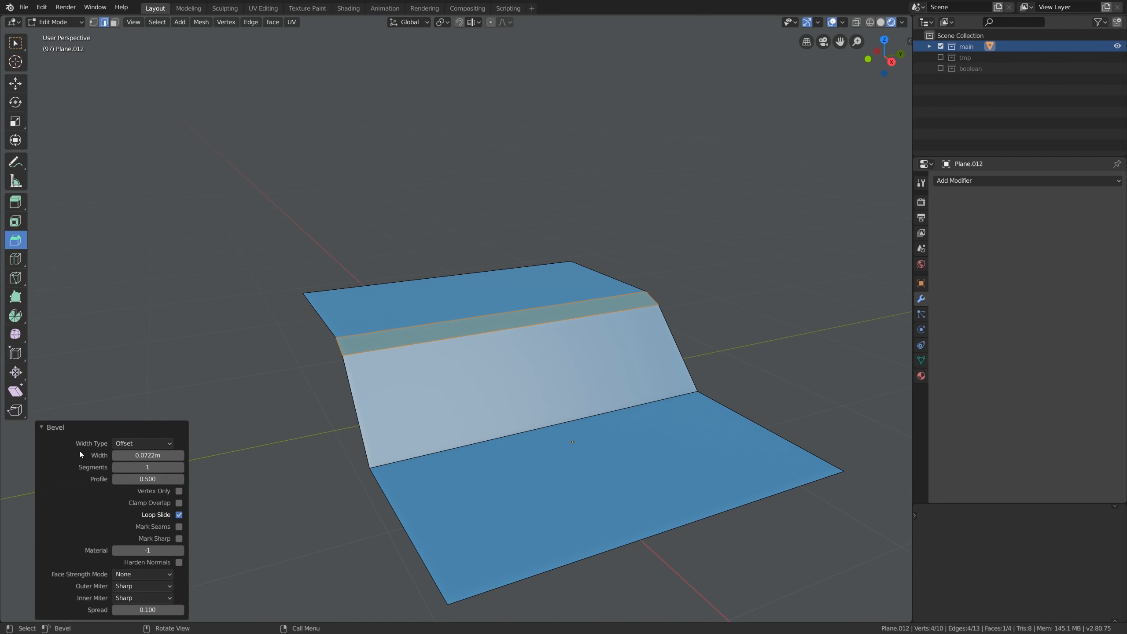
{"action": "mouse_move", "coordinate": [151, 456]}
{"action": "left_mouse_down"}
{"action": "mouse_move", "coordinate": [128, 456]}
{"action": "mouse_move", "coordinate": [151, 456]}
{"action": "left_mouse_up"}
{"action": "left_click", "coordinate": [179, 467]}
{"action": "left_click", "coordinate": [179, 467]}
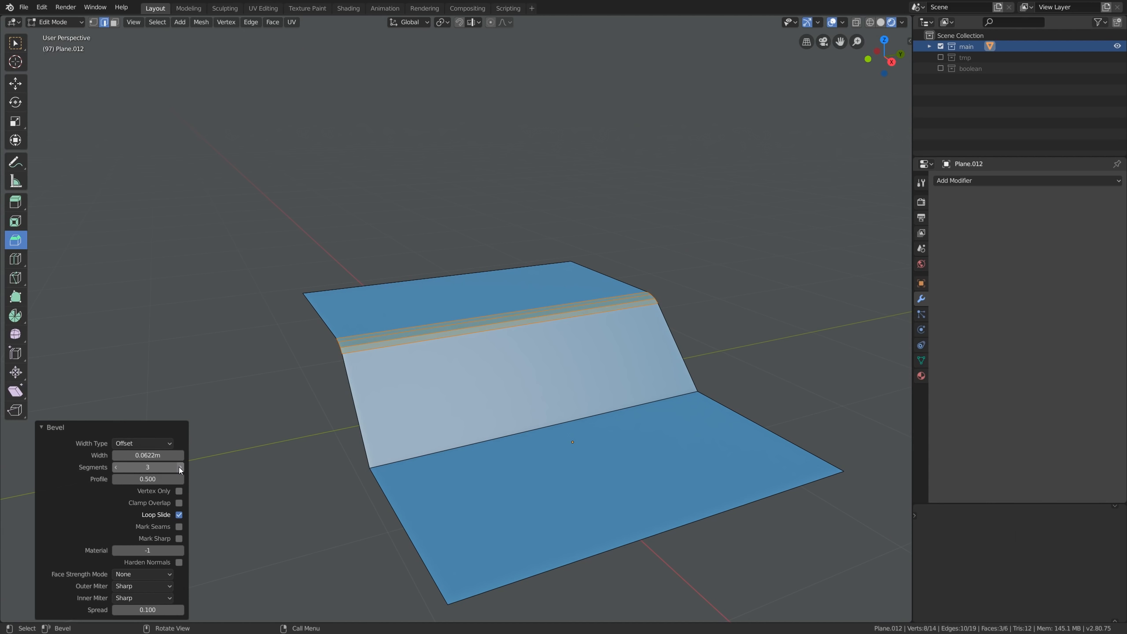
{"action": "left_click", "coordinate": [115, 468]}
{"action": "left_click", "coordinate": [115, 468]}
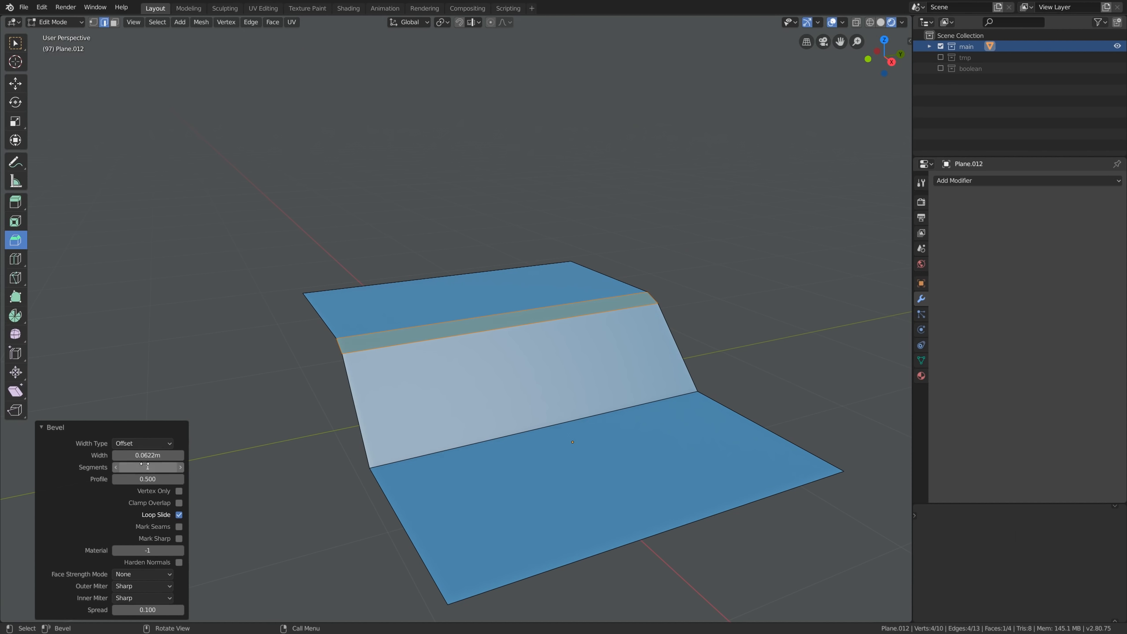
Step: Inspect the two edges bordering the bevel and undo the bevel on the plane's upper fold
{"action": "left_click", "coordinate": [629, 399]}
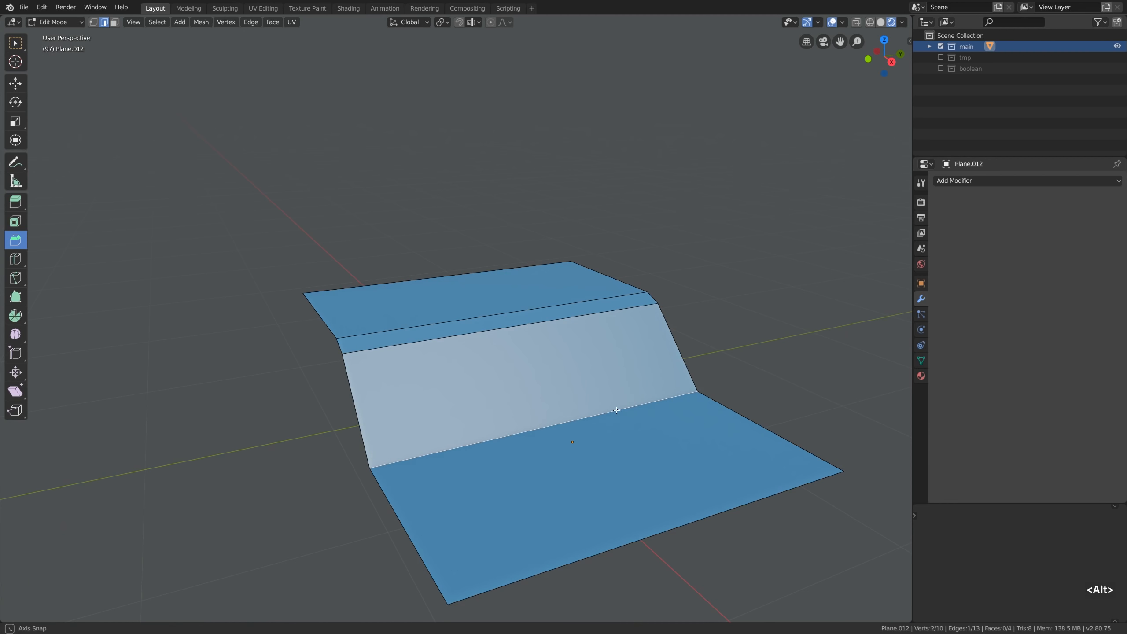
{"action": "left_click_drag", "start_coordinate": [614, 410], "coordinate": [614, 370], "text": "alt"}
{"action": "left_click", "coordinate": [515, 270]}
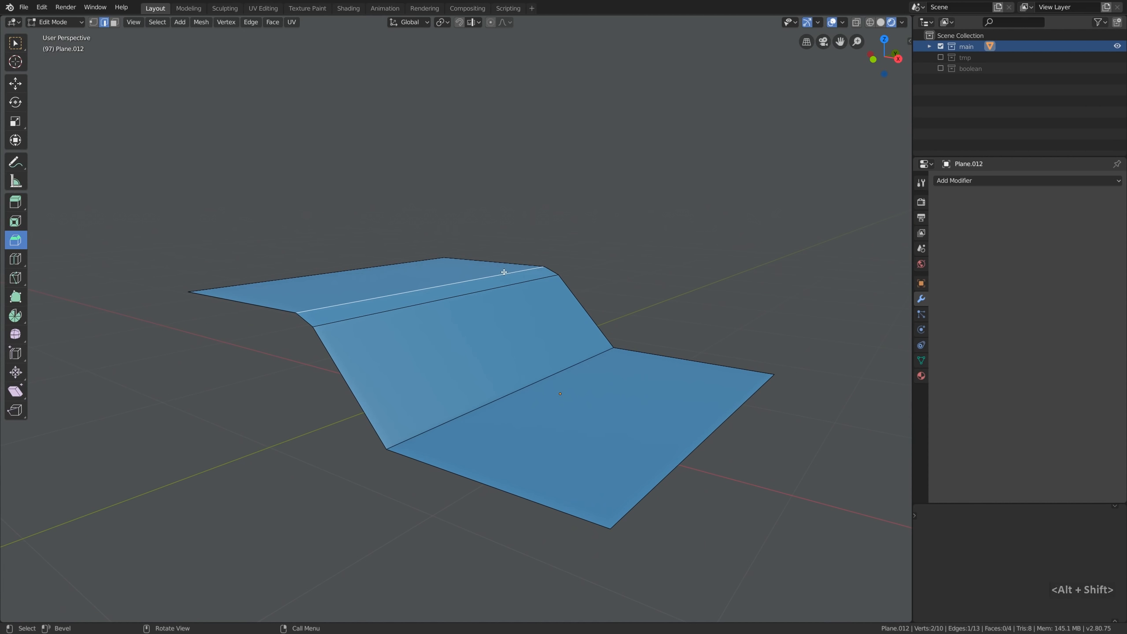
{"action": "left_click", "coordinate": [380, 314]}
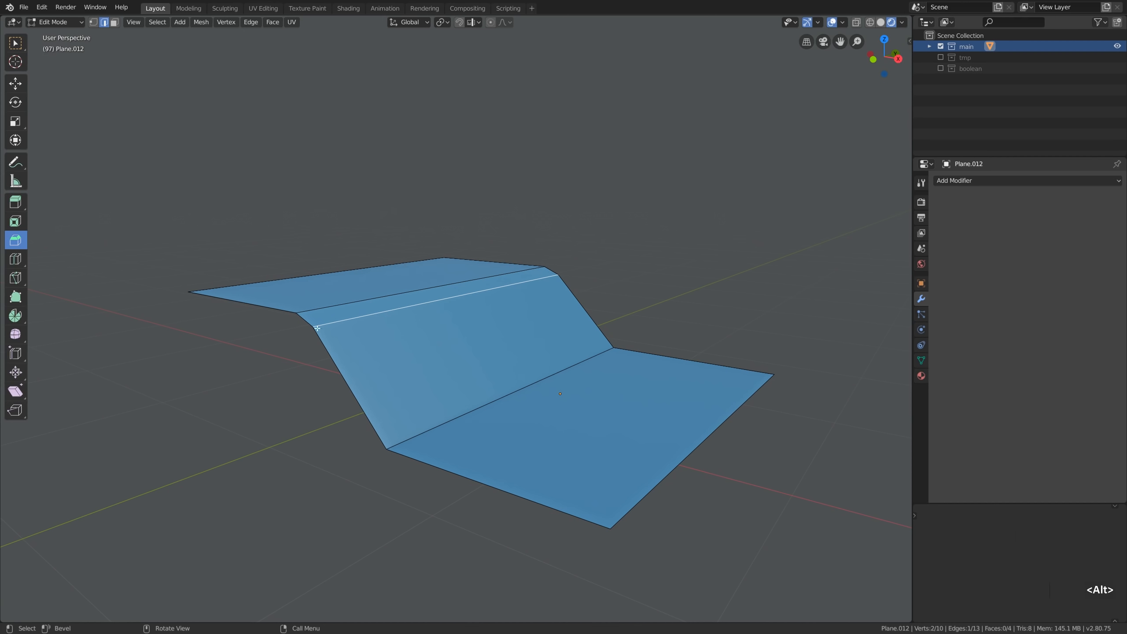
{"action": "left_click_drag", "start_coordinate": [317, 328], "coordinate": [362, 324], "text": "alt"}
{"action": "key", "text": "ctrl+z"}
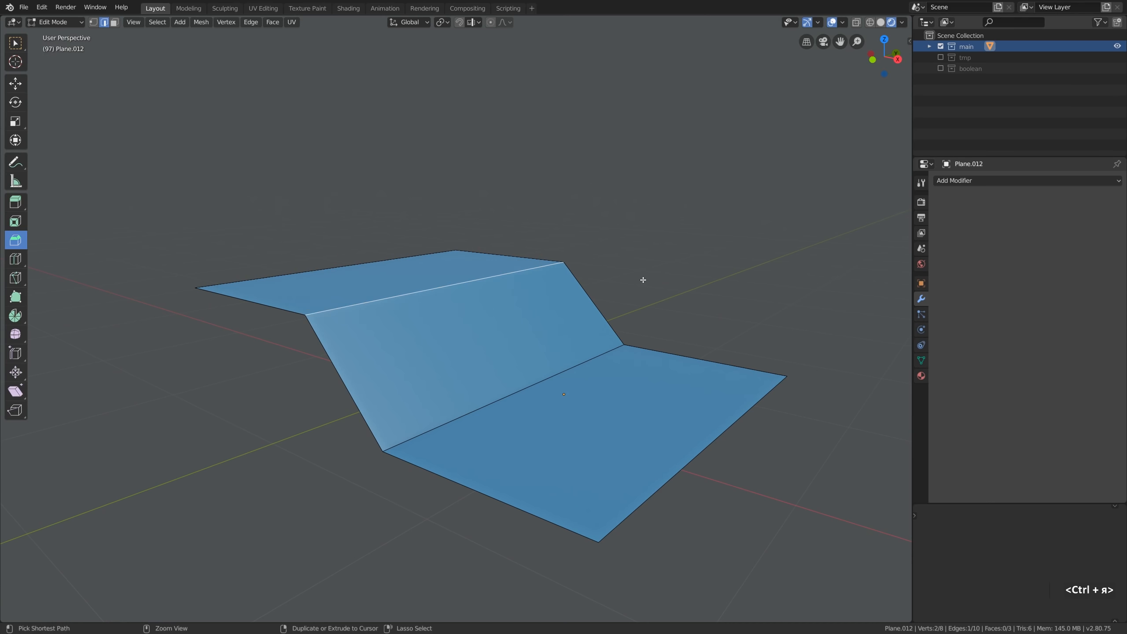
{"action": "left_click_drag", "start_coordinate": [532, 283], "coordinate": [502, 299], "text": "alt"}
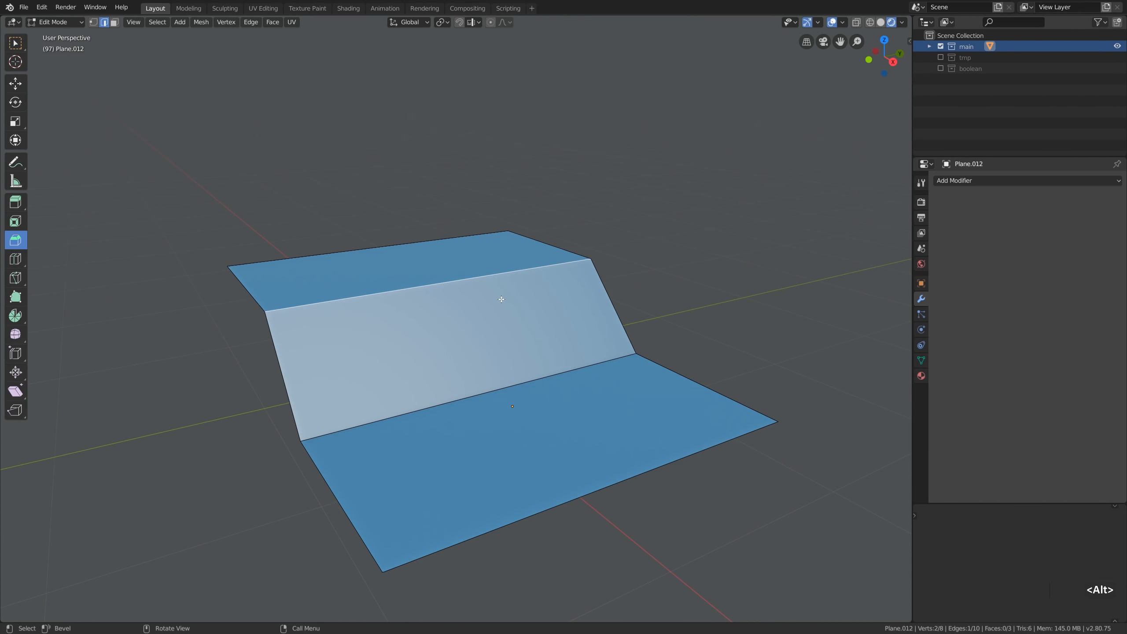
Step: Add a Bevel modifier to the stepped plane, set its width to 0.065 m, and return to mesh editing
{"action": "key", "text": "Tab"}
{"action": "middle_click_drag", "start_coordinate": [501, 300], "coordinate": [612, 310]}
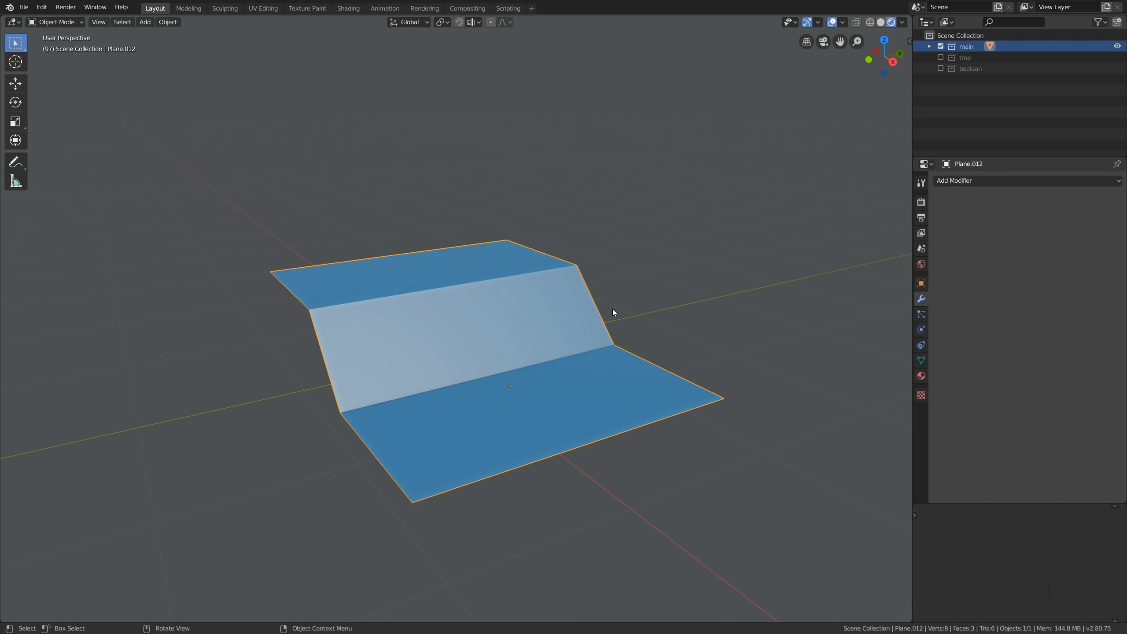
{"action": "left_click", "coordinate": [951, 181]}
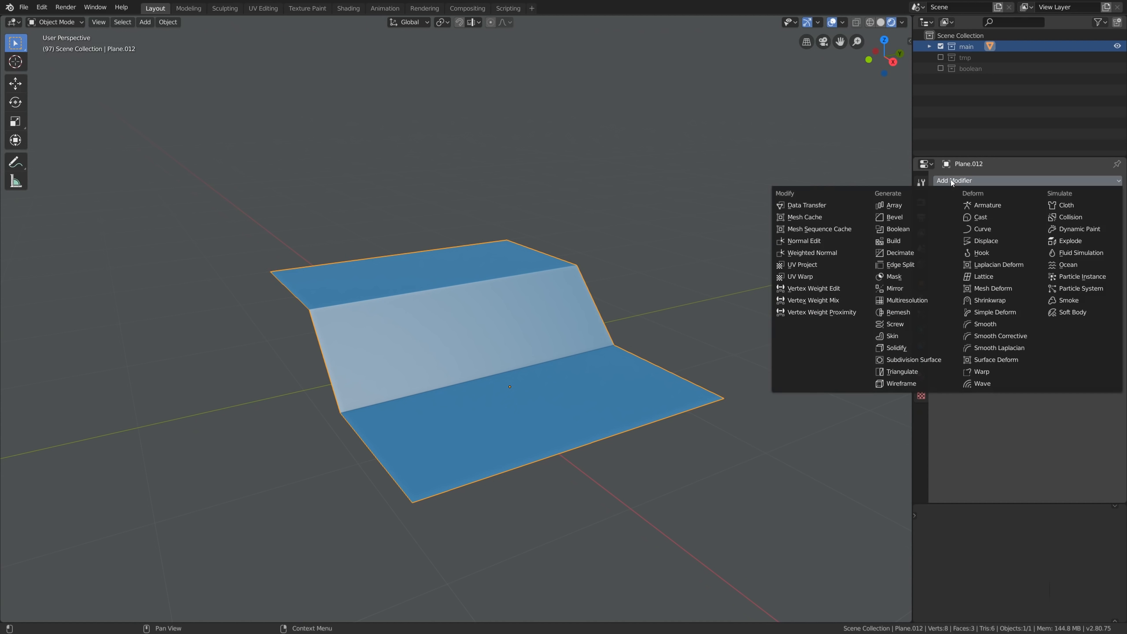
{"action": "left_click", "coordinate": [908, 217]}
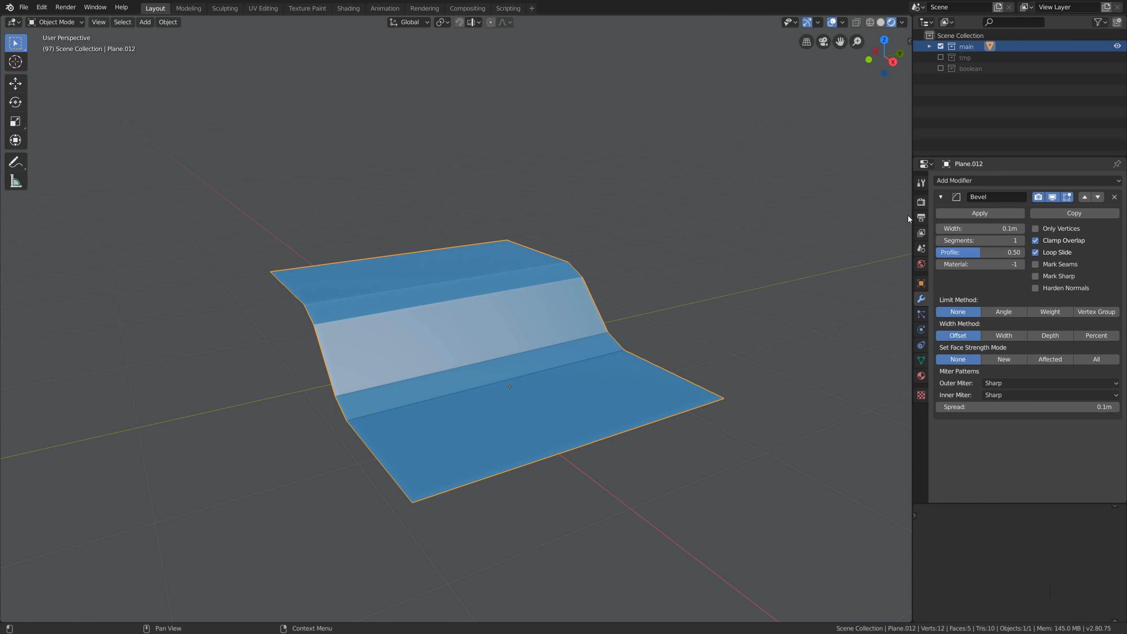
{"action": "left_click_drag", "start_coordinate": [990, 228], "coordinate": [932, 228], "text": "shift"}
{"action": "key", "text": "Tab"}
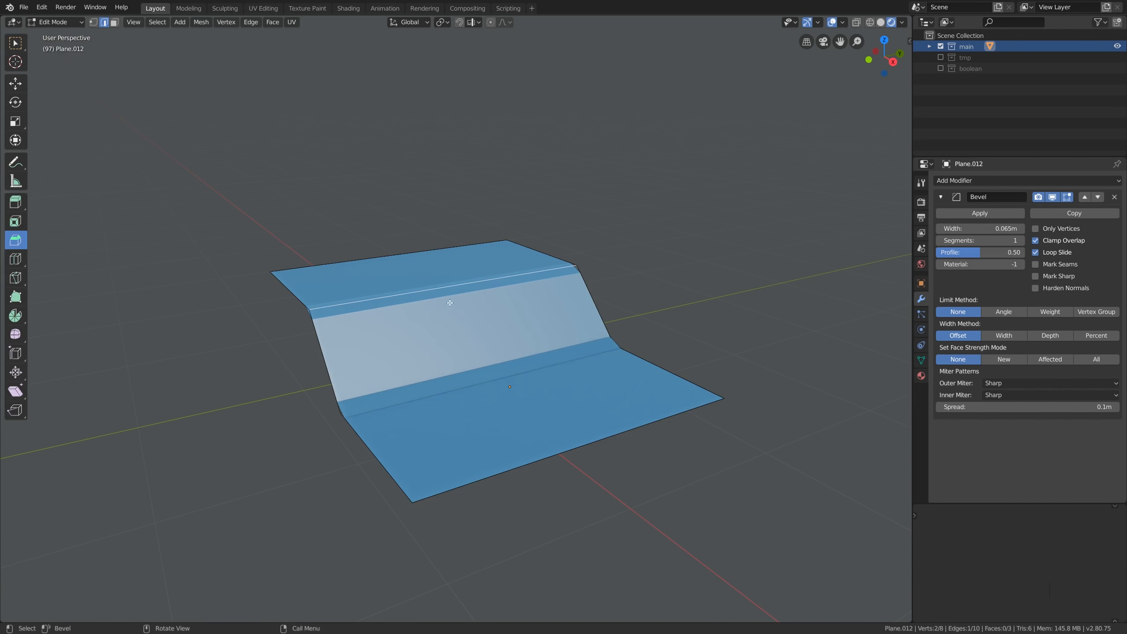
Step: Try moving the stepped plane's upper fold edge vertically along Z with the Bevel modifier active, and select the lower fold edge
{"action": "left_click_drag", "start_coordinate": [426, 303], "coordinate": [454, 303], "text": "alt"}
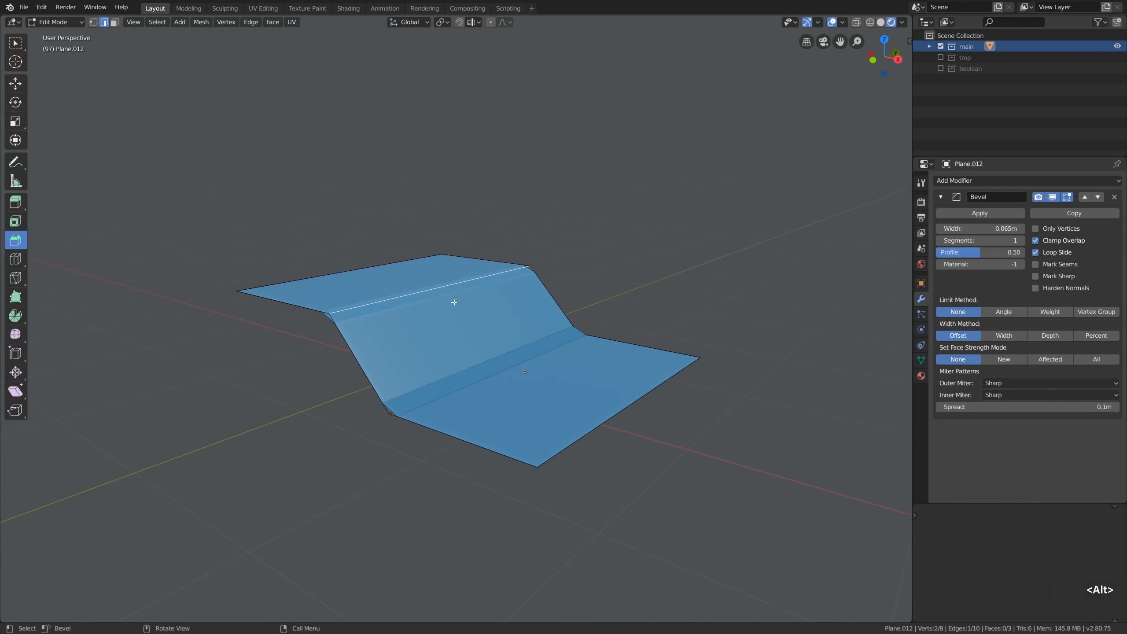
{"action": "key", "text": "g"}
{"action": "key", "text": "z"}
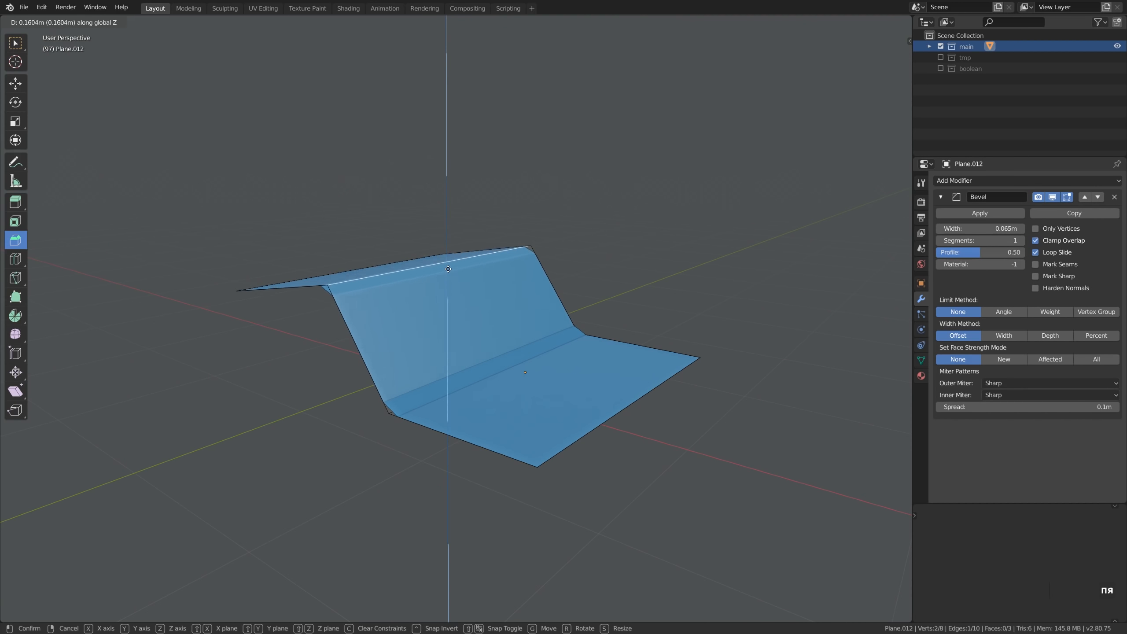
{"action": "left_click", "coordinate": [438, 294]}
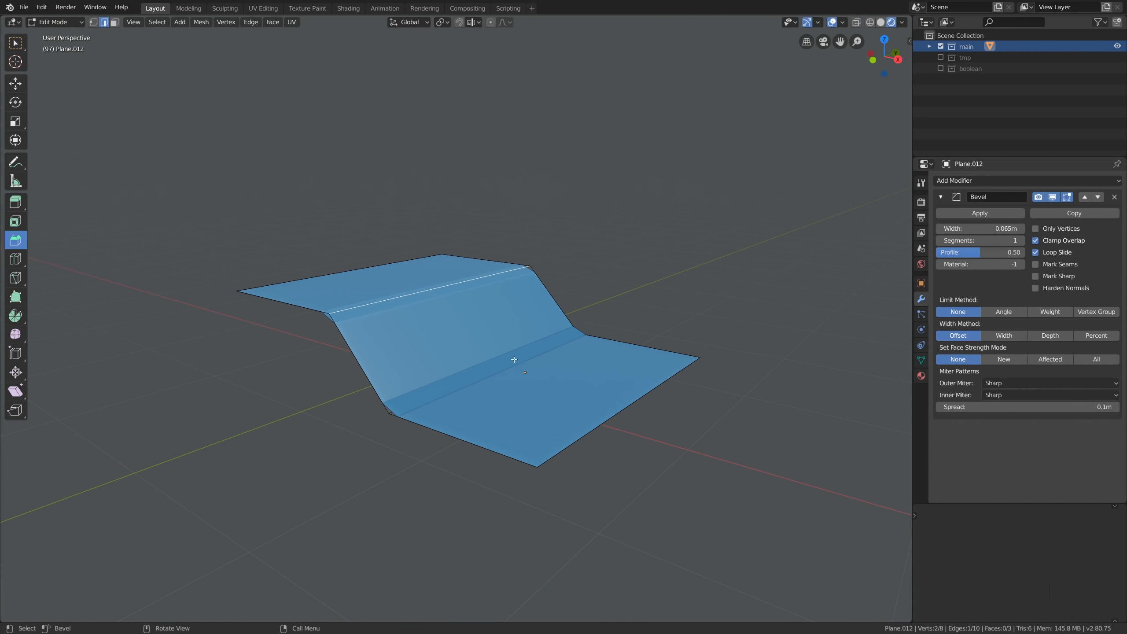
{"action": "left_click", "coordinate": [516, 362]}
{"action": "left_click_drag", "start_coordinate": [506, 373], "coordinate": [495, 378], "text": "alt"}
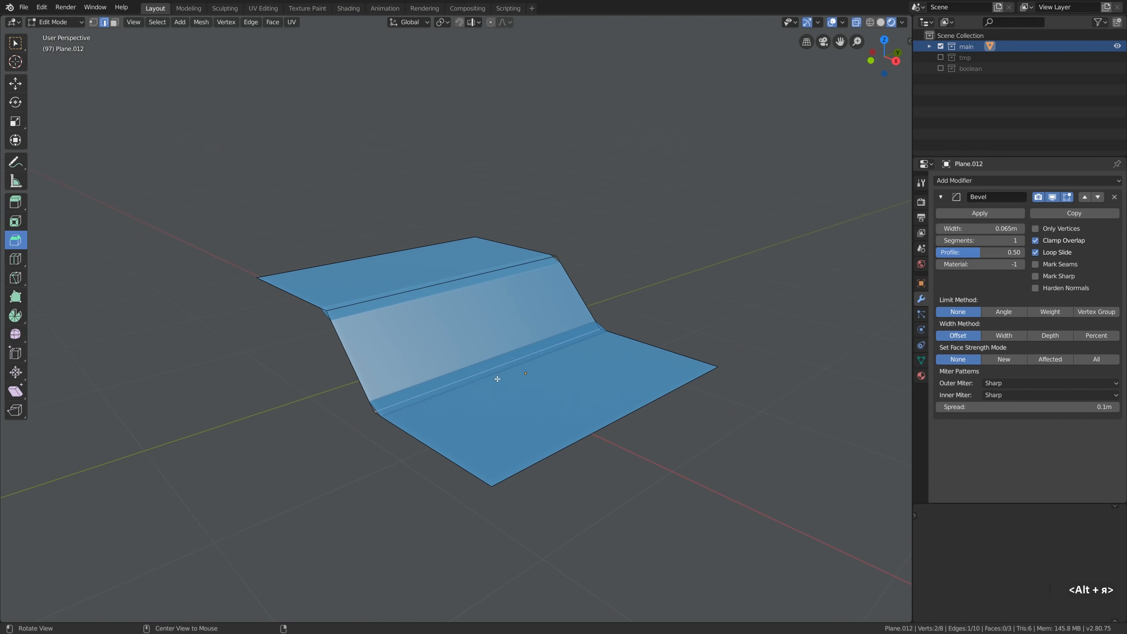
Step: In Object Mode, add a mesh cylinder at the plane's upper fold and scale it to 0.355
{"action": "key", "text": "Tab"}
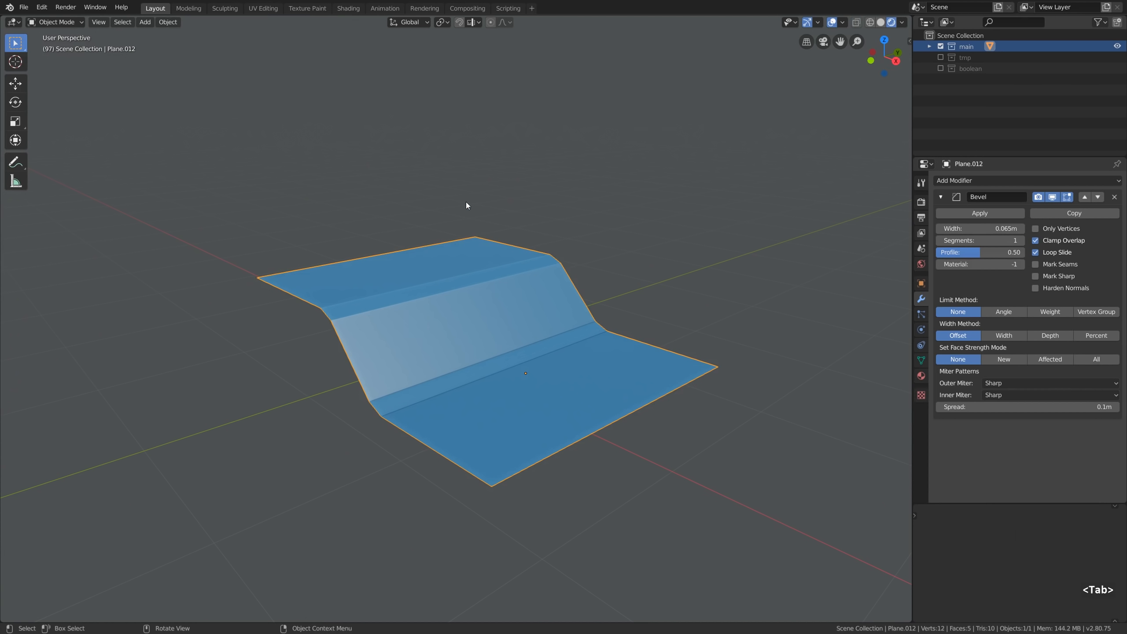
{"action": "key", "text": "shift"}
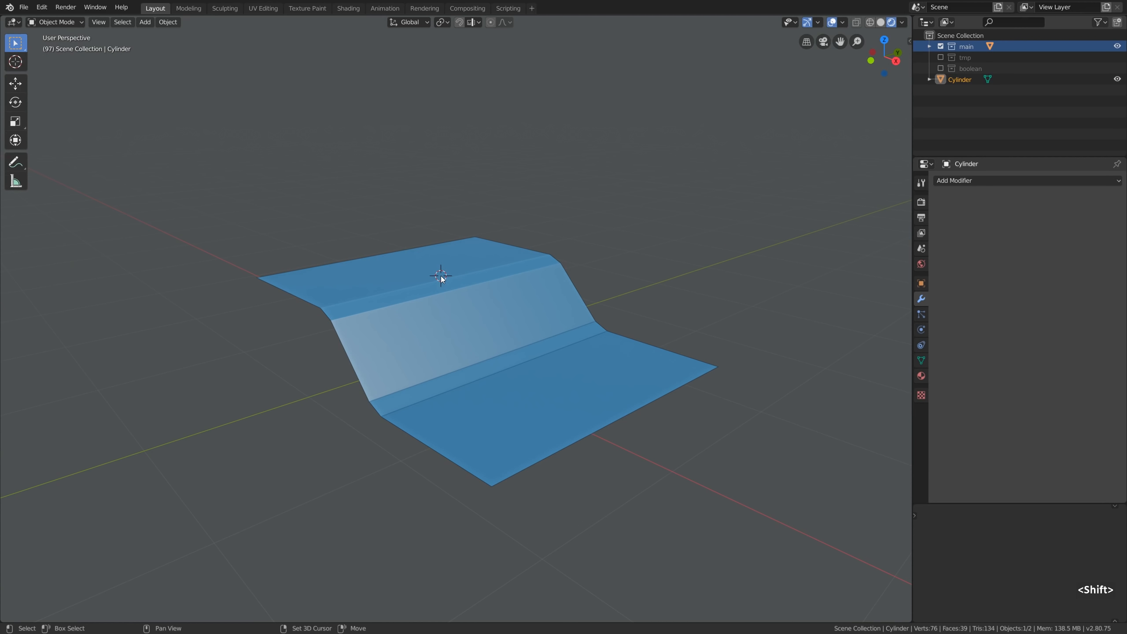
{"action": "key", "text": "shift+a"}
{"action": "mouse_move", "coordinate": [441, 277]}
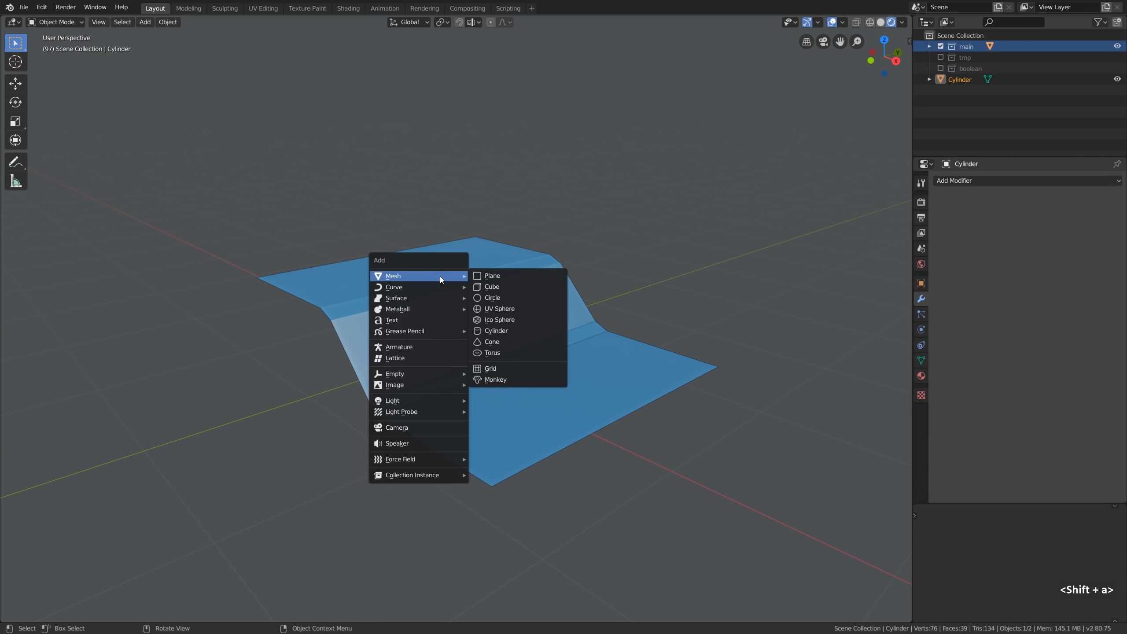
{"action": "left_click", "coordinate": [515, 330]}
{"action": "key", "text": "s"}
{"action": "left_click", "coordinate": [522, 283]}
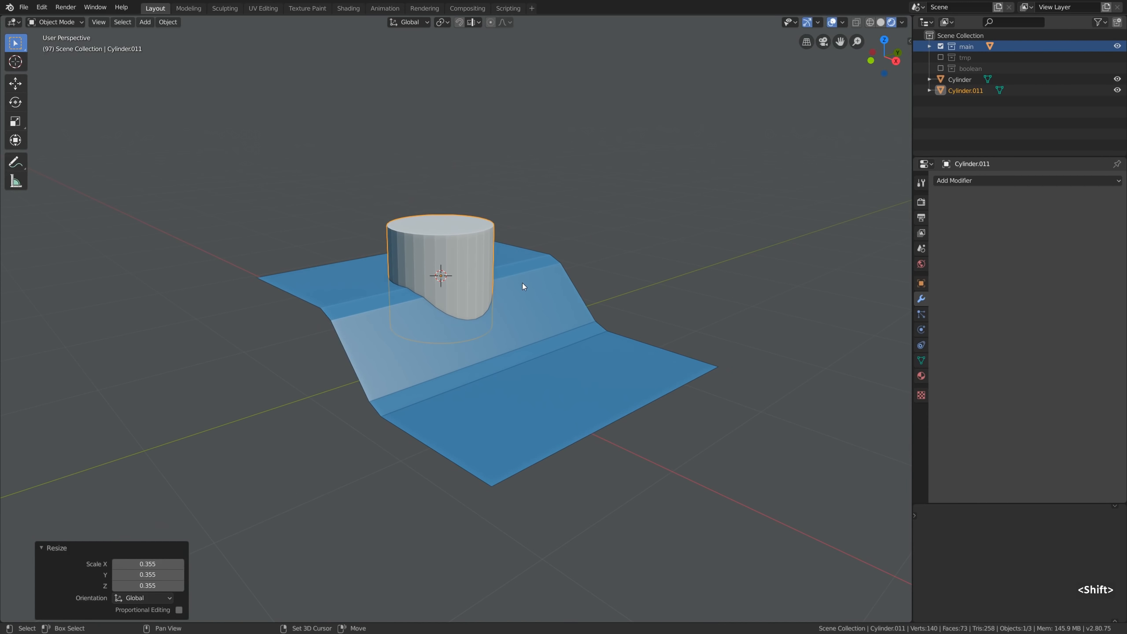
Step: Subtract the new cylinder from the stepped plane with a Bool Tool difference, and place that boolean above the Bevel modifier
{"action": "left_click", "coordinate": [522, 282], "text": "shift"}
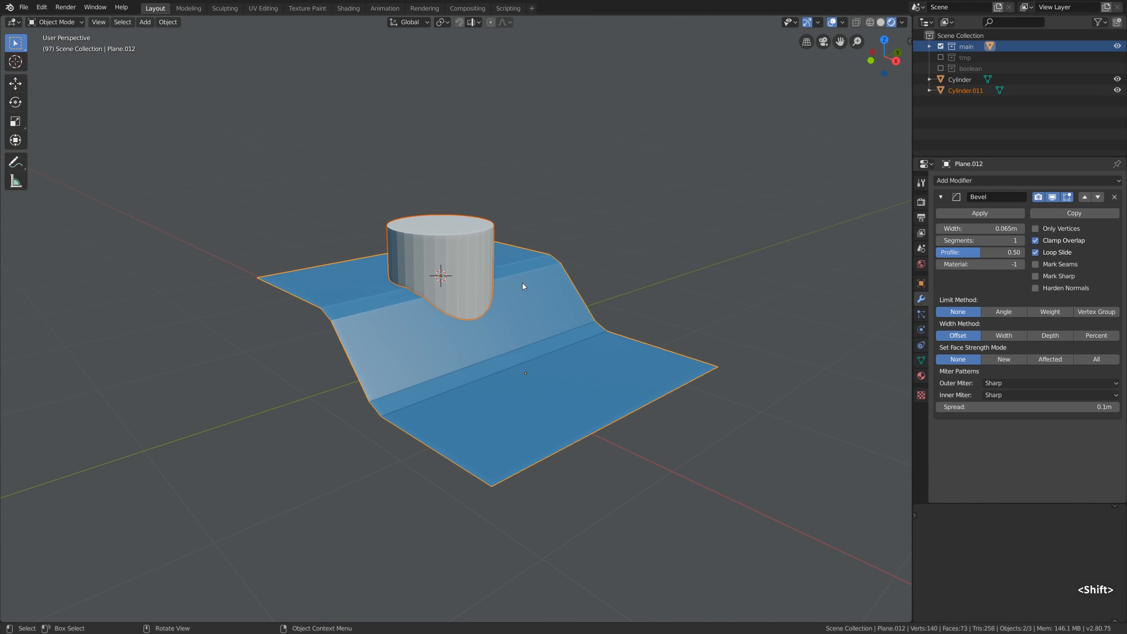
{"action": "key", "text": "ctrl+KP_Subtract"}
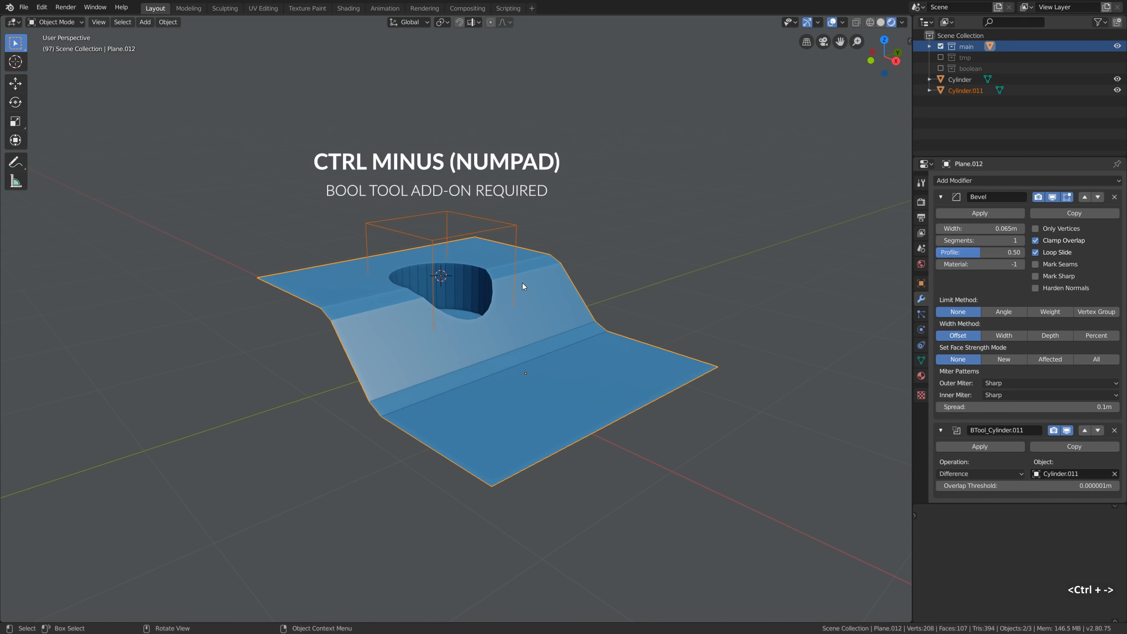
{"action": "left_click", "coordinate": [941, 197]}
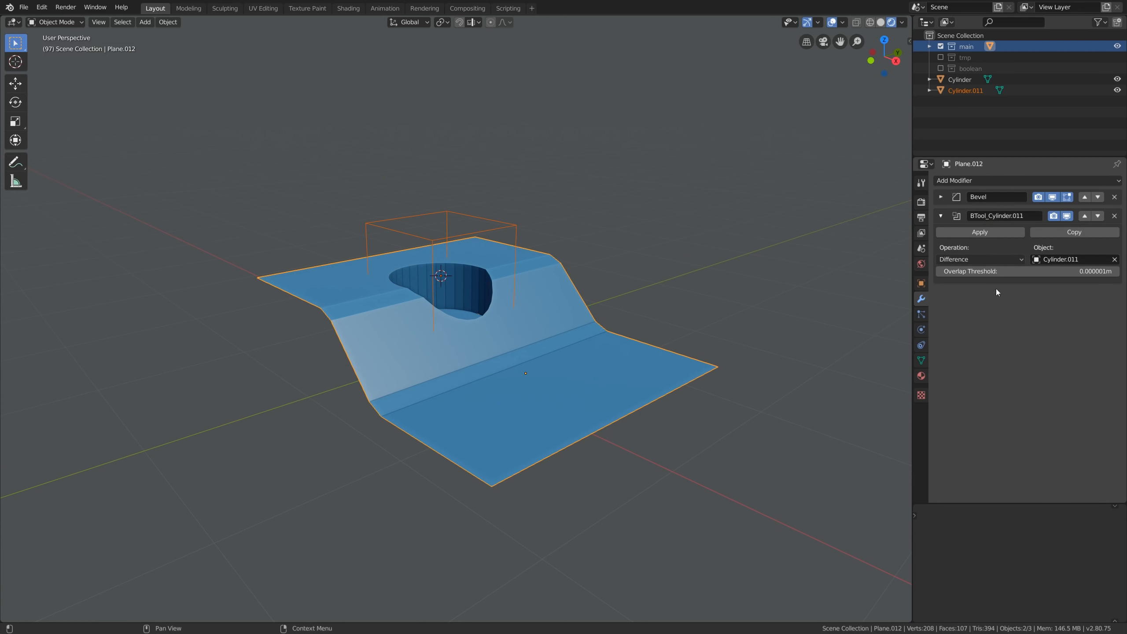
{"action": "left_click", "coordinate": [1084, 217]}
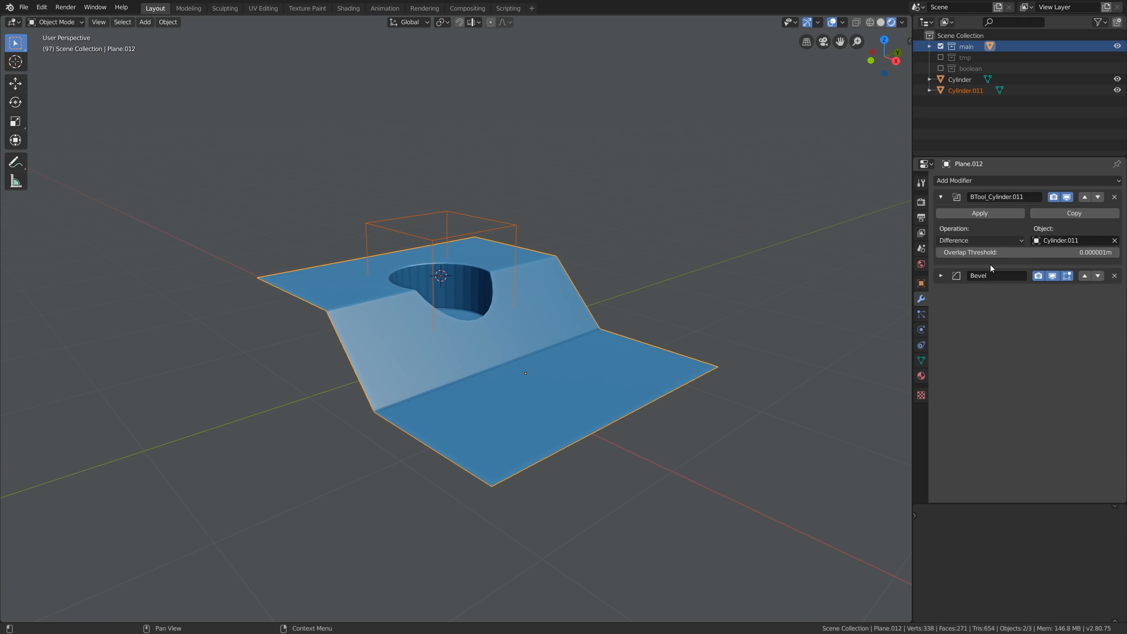
Step: Move the cylinder cutter 0.0894 m along X and try shifting it vertically along Z
{"action": "key", "text": "g"}
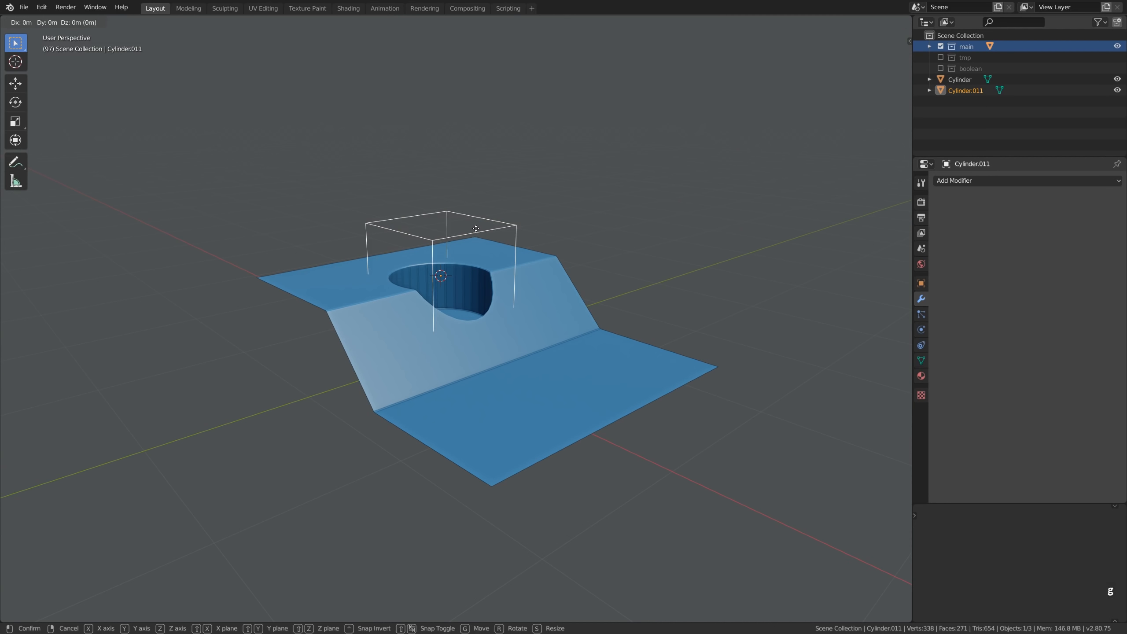
{"action": "key", "text": "y"}
{"action": "key", "text": "x"}
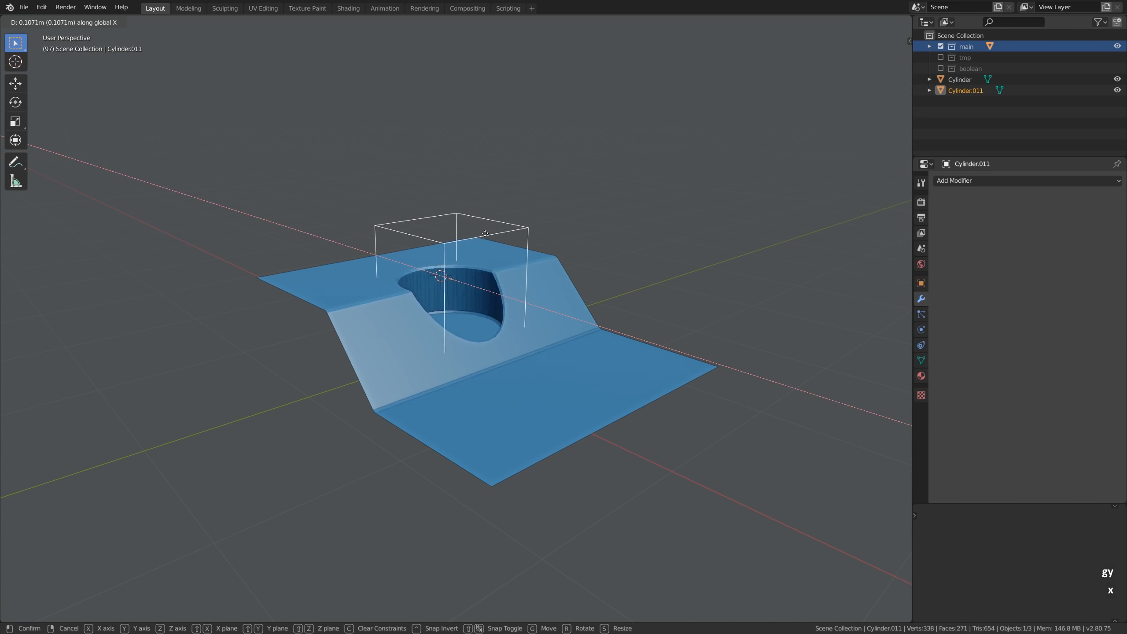
{"action": "left_click", "coordinate": [509, 252]}
{"action": "left_click_drag", "start_coordinate": [509, 252], "coordinate": [506, 249], "text": "alt"}
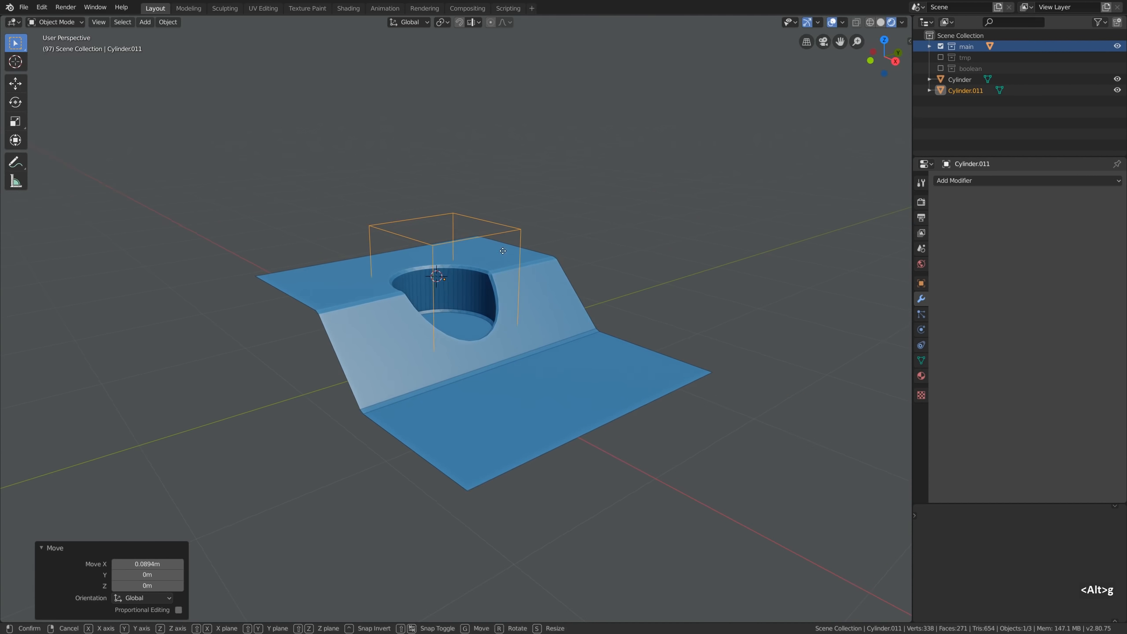
{"action": "key", "text": "g"}
{"action": "key", "text": "z"}
{"action": "right_click", "coordinate": [502, 218]}
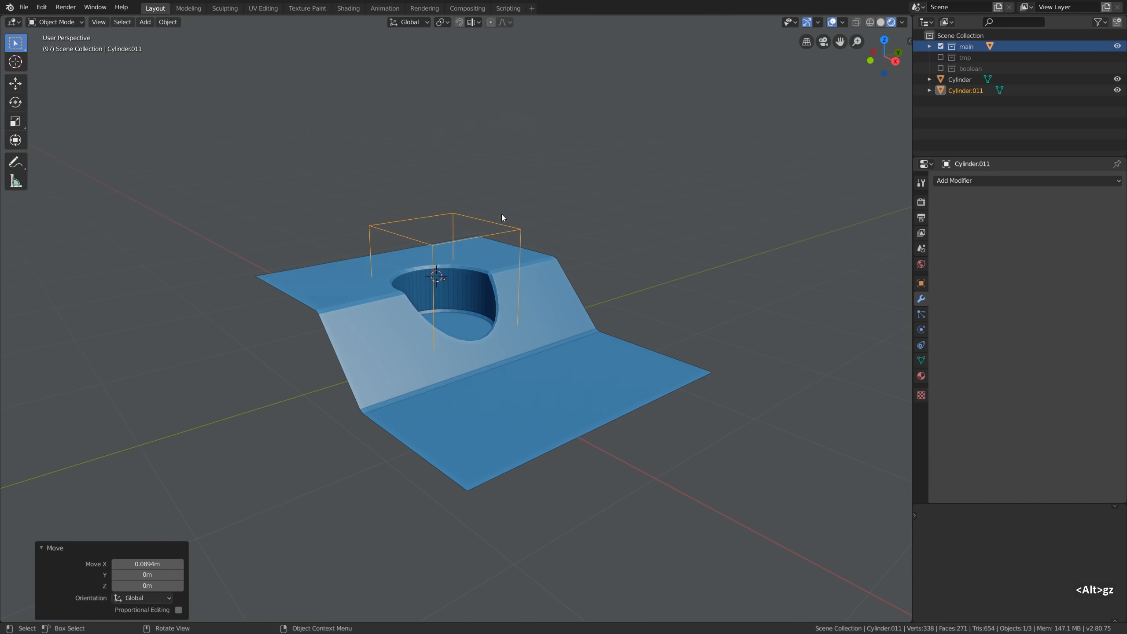
Step: Try adding ten evenly spaced loop cuts across the stepped plane's mesh, running over both folds
{"action": "left_click", "coordinate": [506, 264]}
{"action": "key", "text": "Tab"}
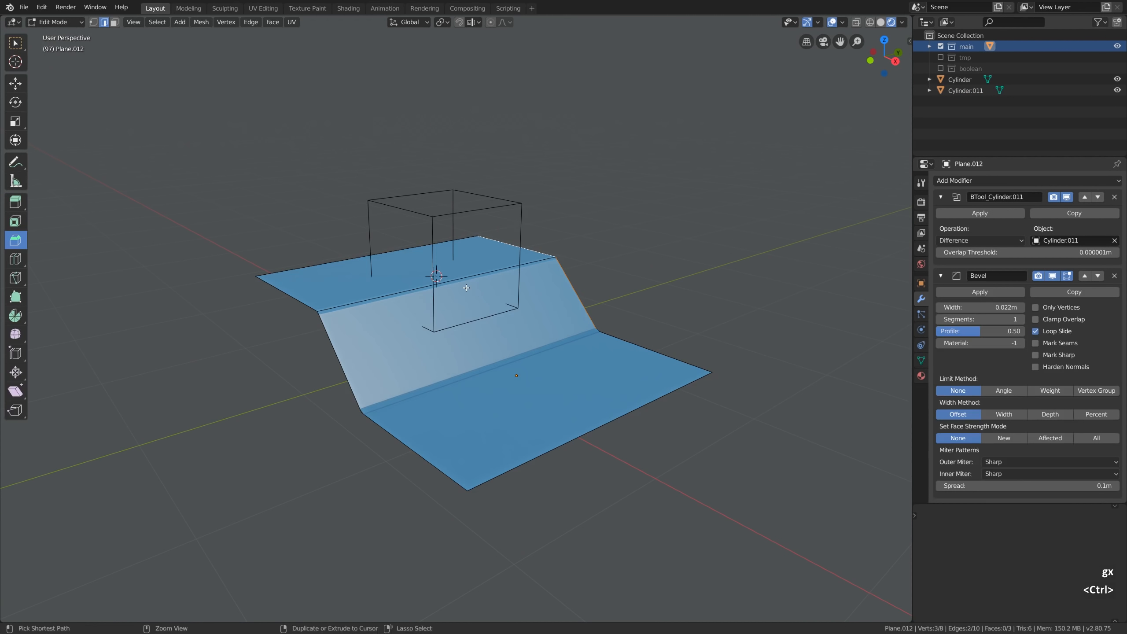
{"action": "key", "text": "ctrl+r"}
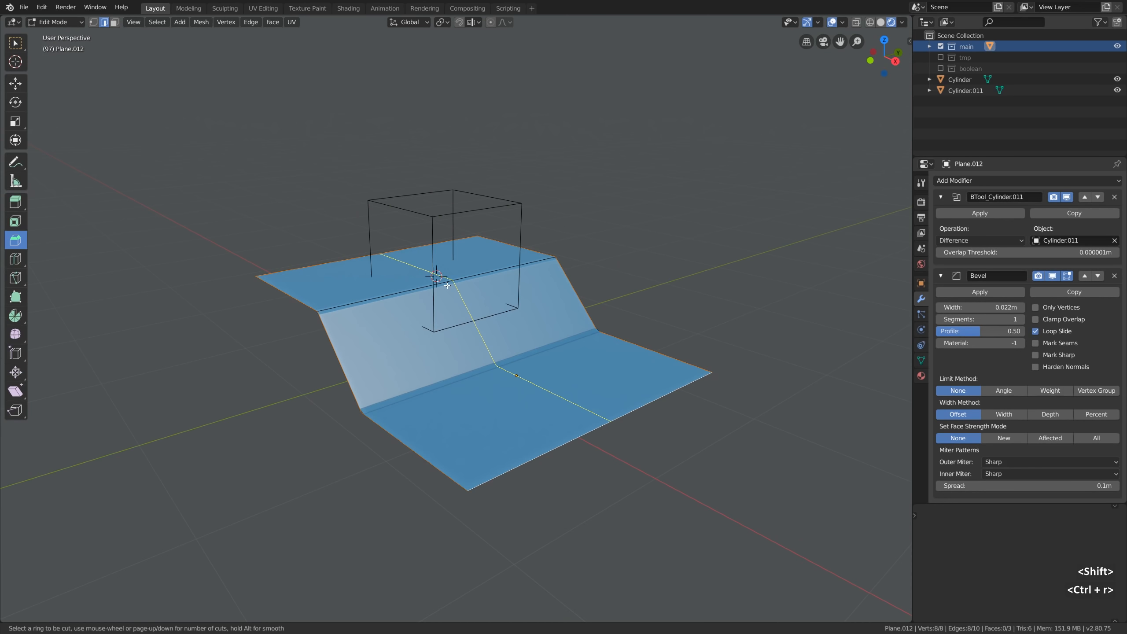
{"action": "scroll", "coordinate": [447, 286], "scroll_direction": "up", "scroll_amount": 7}
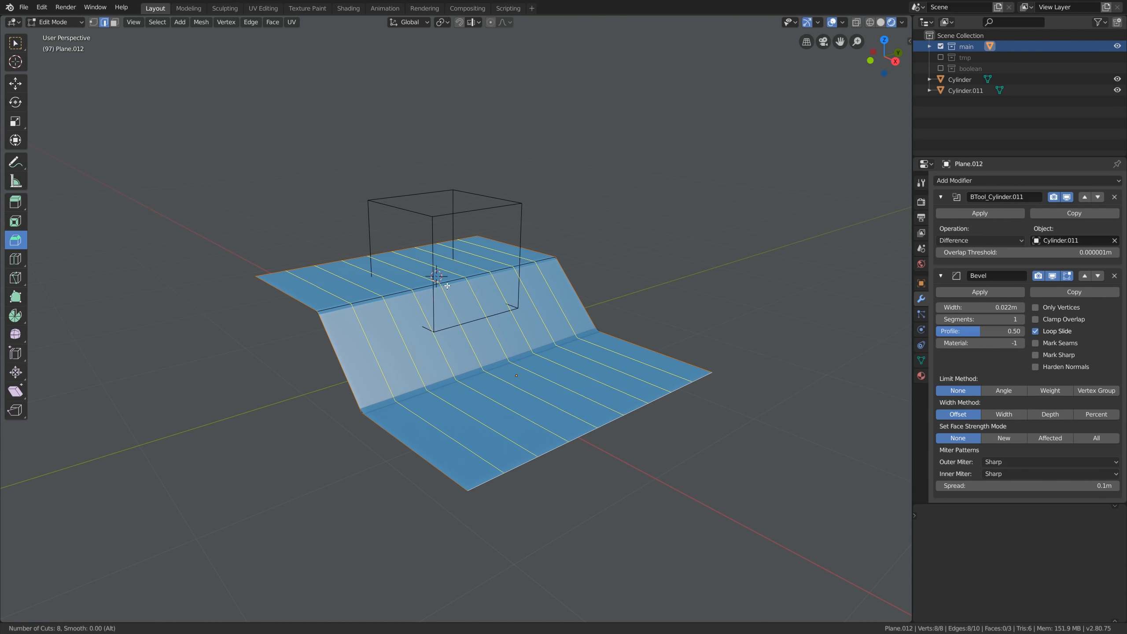
{"action": "scroll", "coordinate": [447, 285], "scroll_direction": "up", "scroll_amount": 2}
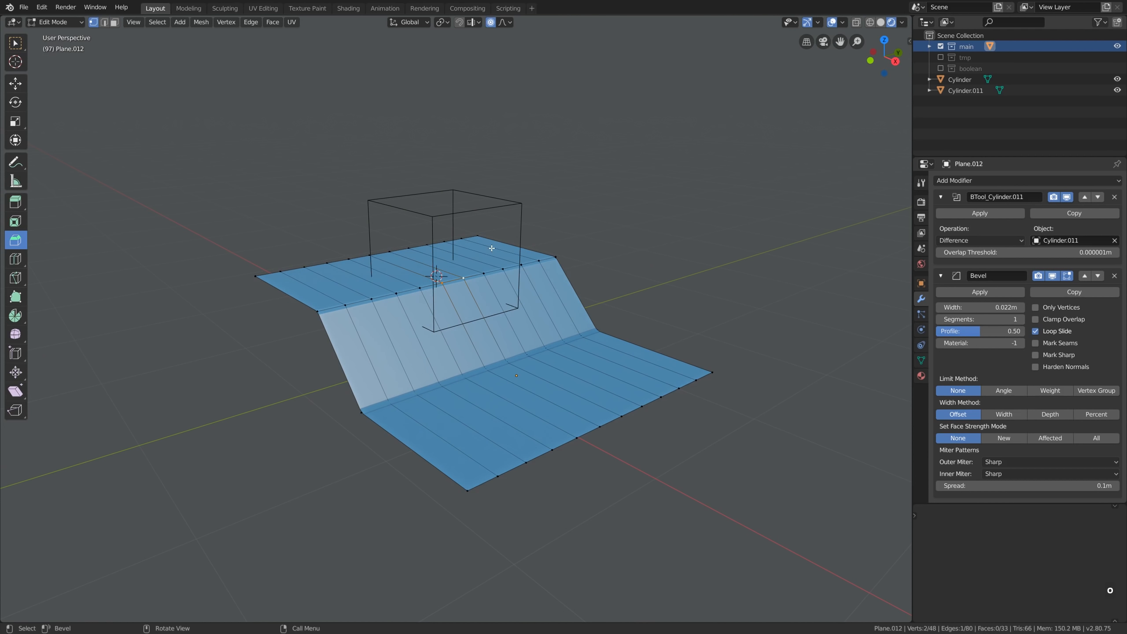
Step: Try lifting the middle of the upper fold along Z with smooth proportional editing, and return to Object Mode
{"action": "key", "text": "g"}
{"action": "key", "text": "z"}
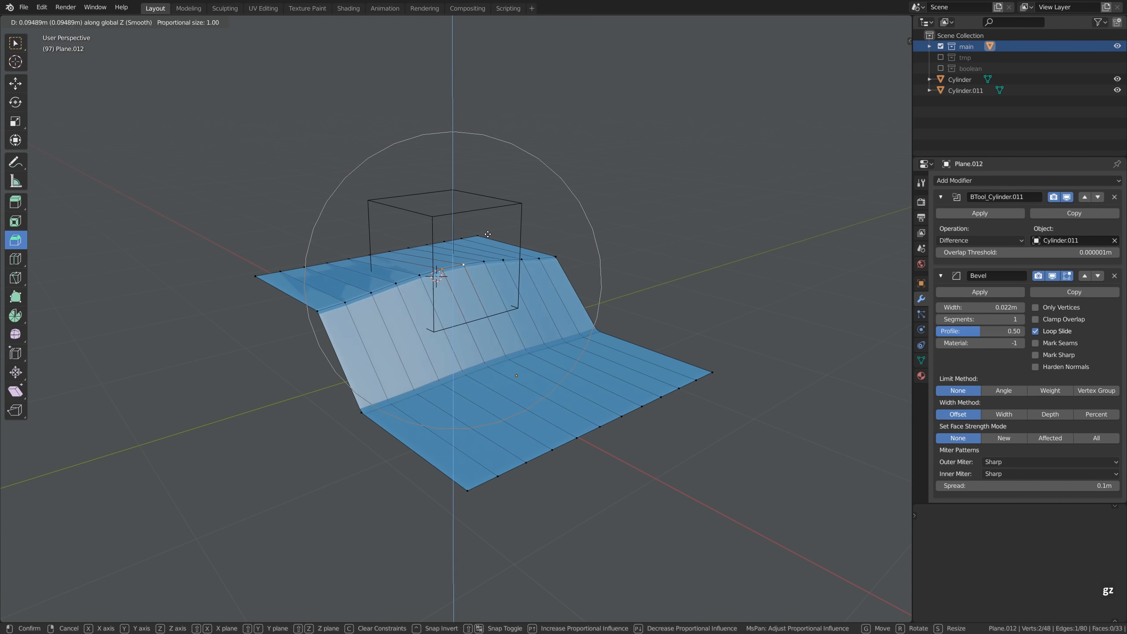
{"action": "left_click", "coordinate": [507, 289]}
{"action": "key", "text": "Tab"}
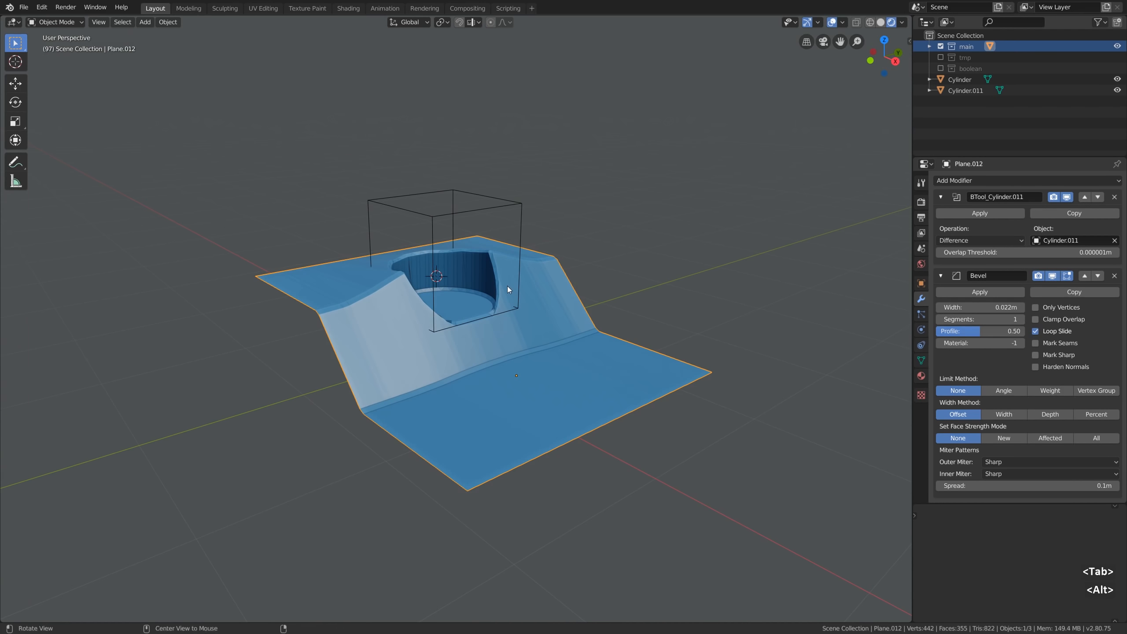
Step: Duplicate the stepped plane and move the copy about 4.5 m in the negative Y direction
{"action": "left_click_drag", "start_coordinate": [508, 287], "coordinate": [502, 293], "text": "alt"}
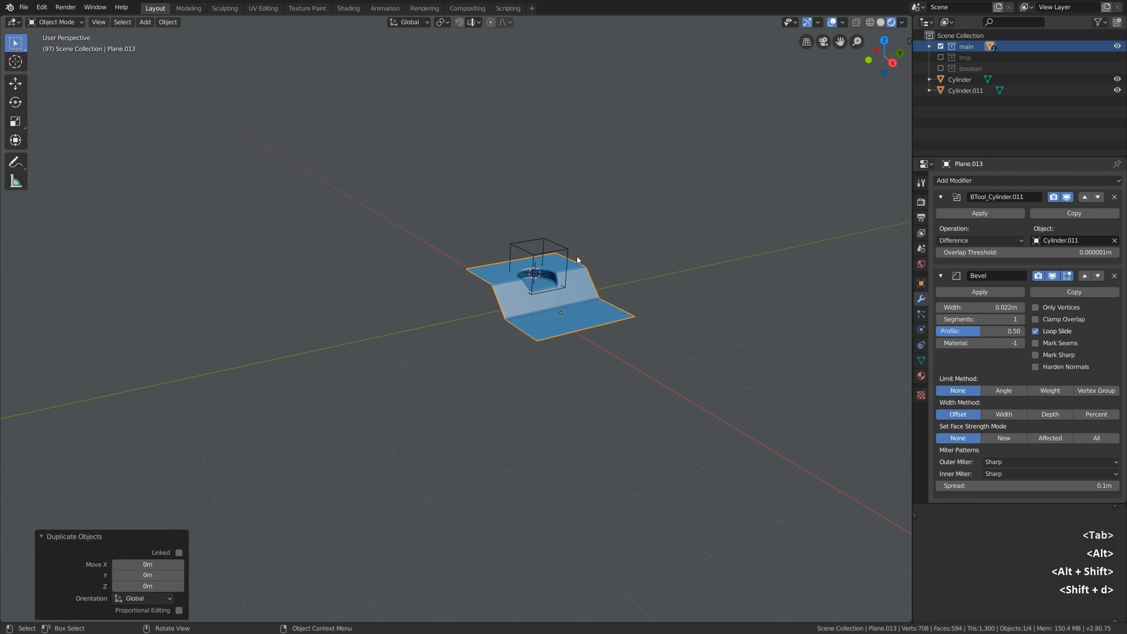
{"action": "key", "text": "g"}
{"action": "key", "text": "x"}
{"action": "key", "text": "y"}
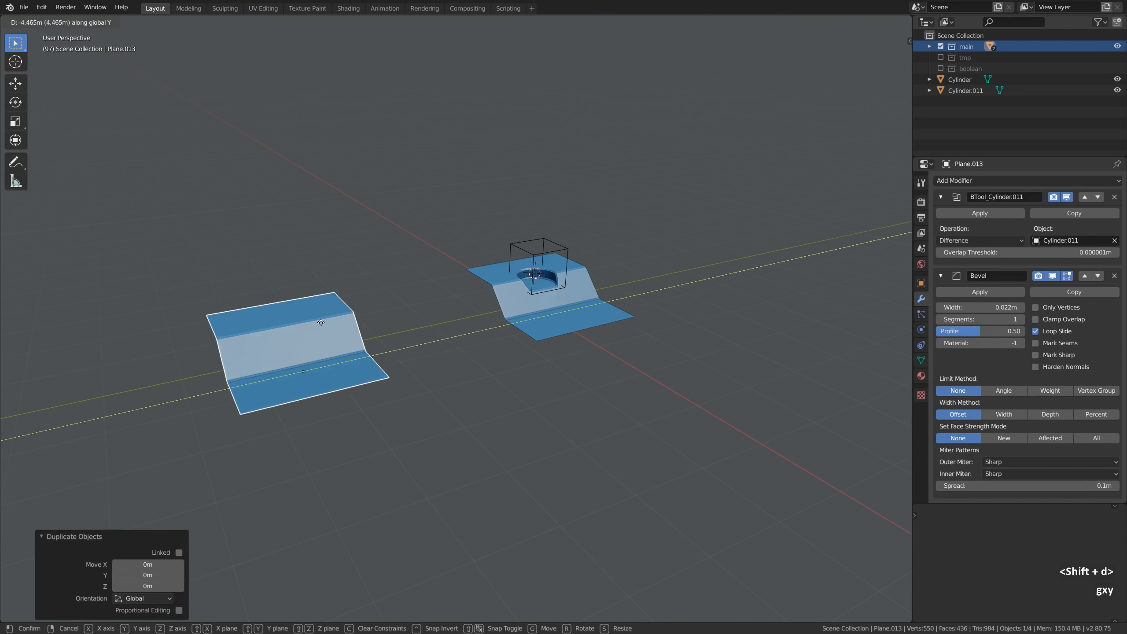
{"action": "left_click", "coordinate": [325, 322]}
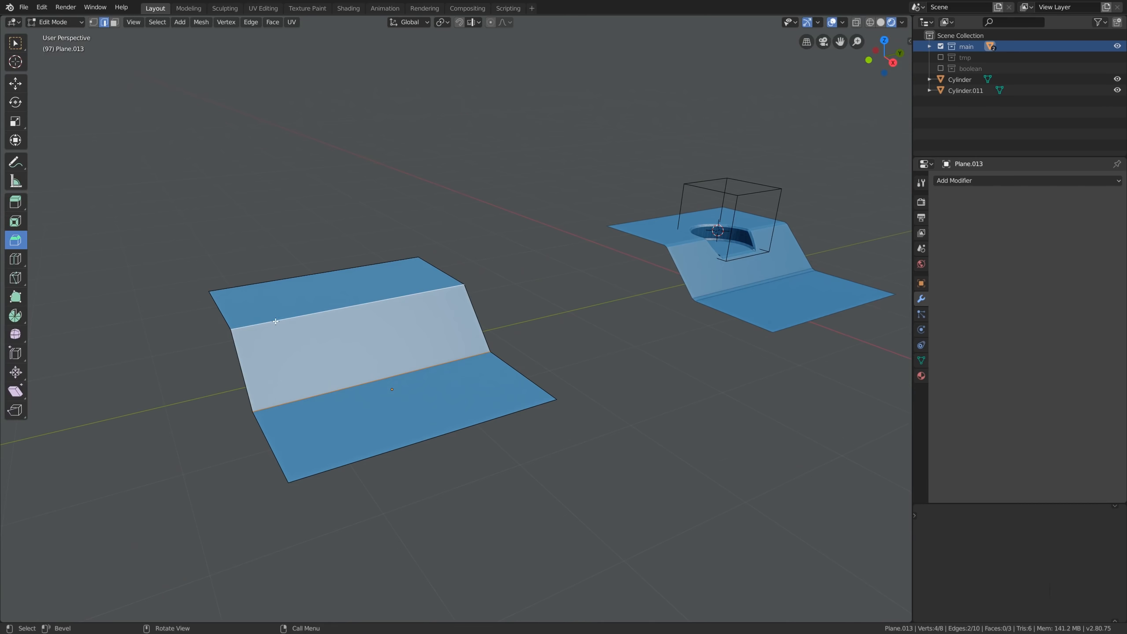
Step: Bevel both fold edges of the copied plane with a width of about 0.0801 m and 3 segments
{"action": "key", "text": "ctrl+b"}
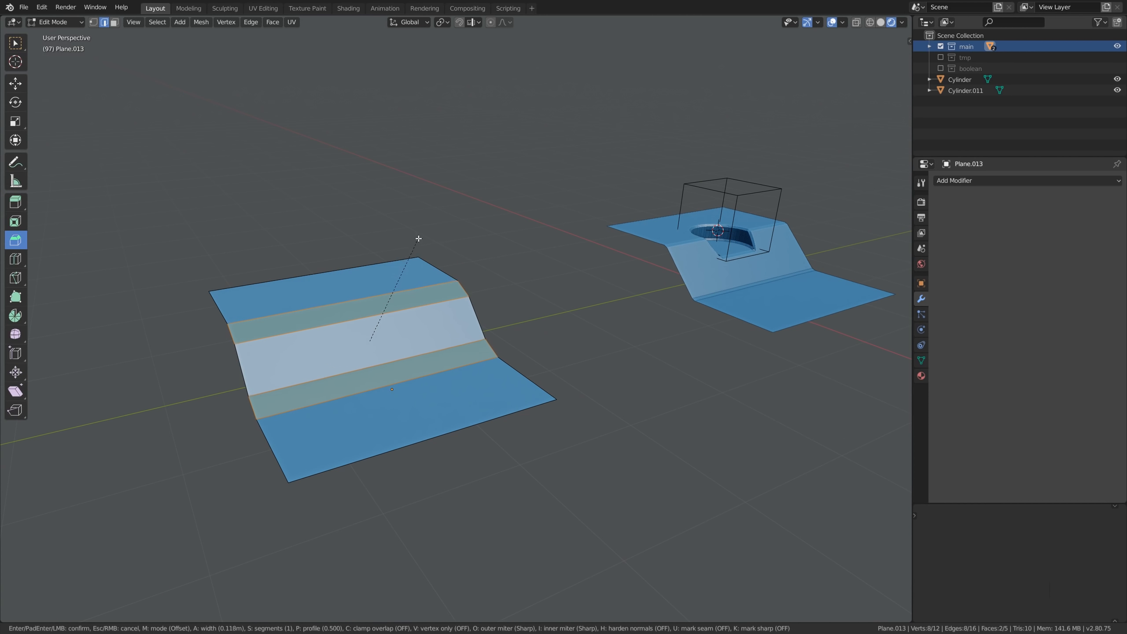
{"action": "left_click", "coordinate": [419, 245]}
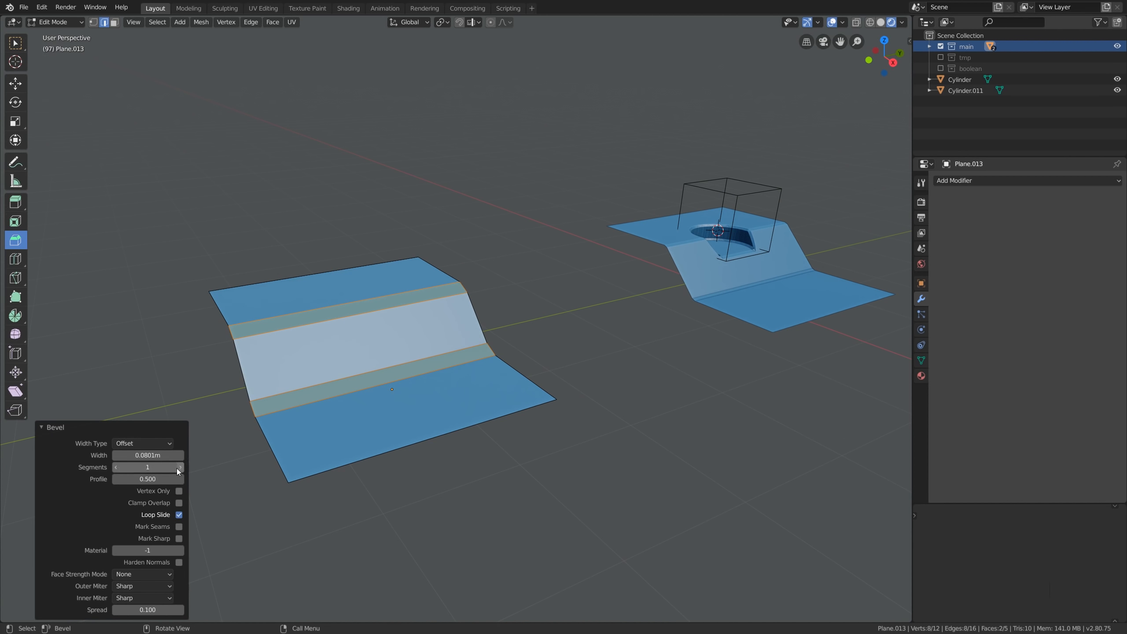
{"action": "left_click", "coordinate": [179, 467]}
{"action": "left_click", "coordinate": [178, 469]}
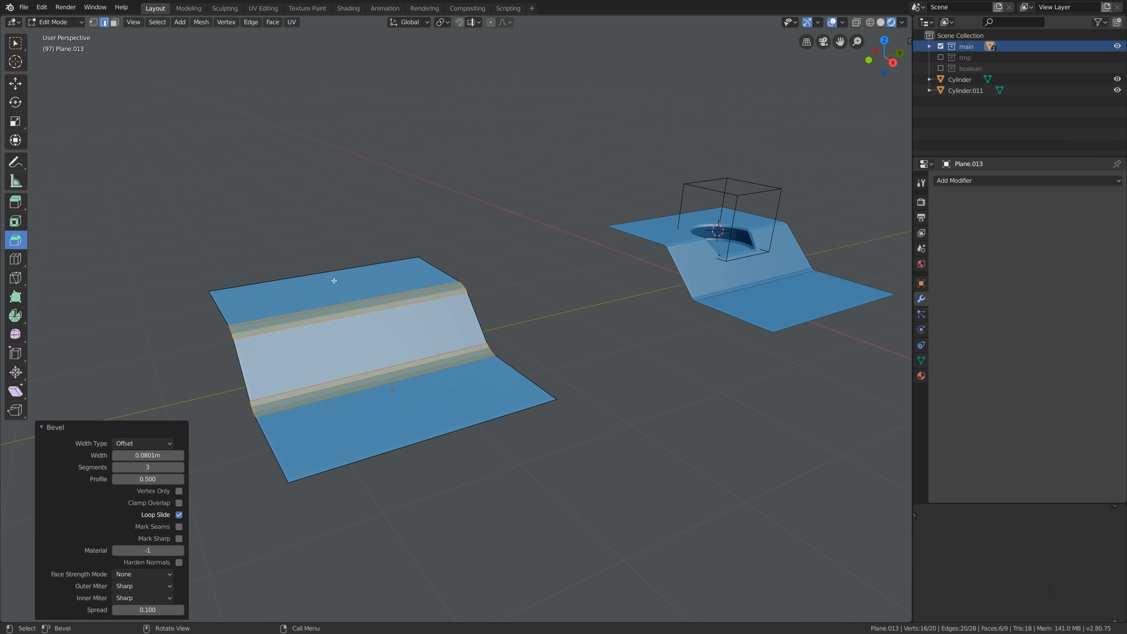
Step: Dissolve the two inner edges of the copied plane's upper bevel
{"action": "left_click_drag", "start_coordinate": [352, 330], "coordinate": [358, 328], "text": "alt"}
{"action": "left_click_drag", "start_coordinate": [358, 329], "coordinate": [460, 315], "text": "alt+shift"}
{"action": "left_click", "coordinate": [420, 274]}
{"action": "left_click", "coordinate": [413, 293]}
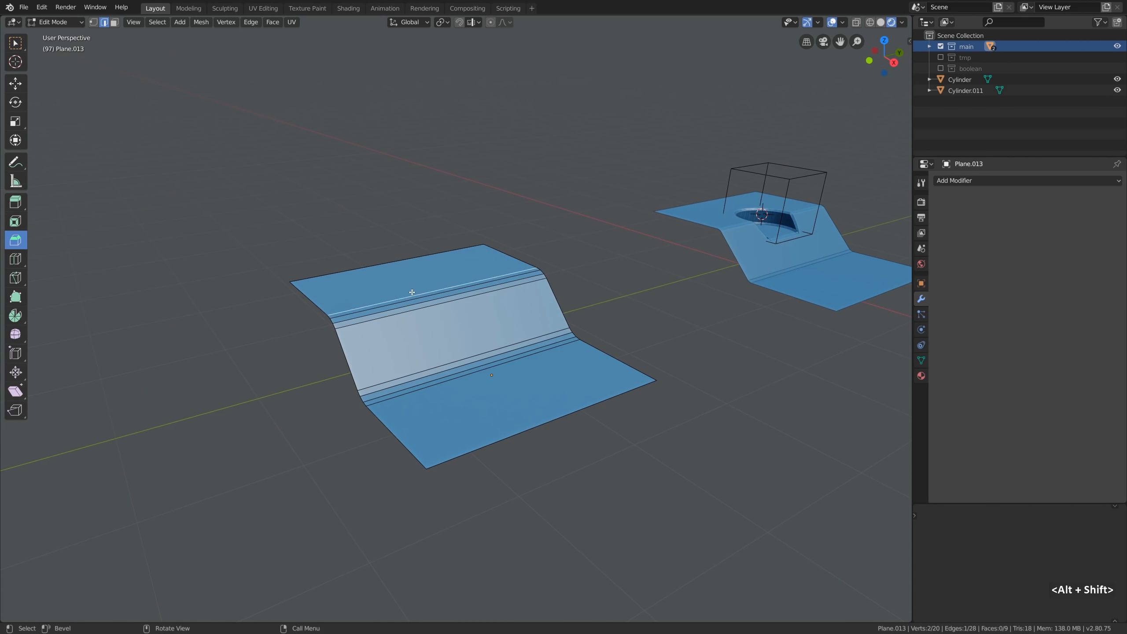
{"action": "scroll", "coordinate": [412, 293], "scroll_direction": "up", "scroll_amount": 2}
{"action": "left_click", "coordinate": [422, 300]}
{"action": "left_click", "coordinate": [420, 306], "text": "shift"}
{"action": "right_click", "coordinate": [420, 306]}
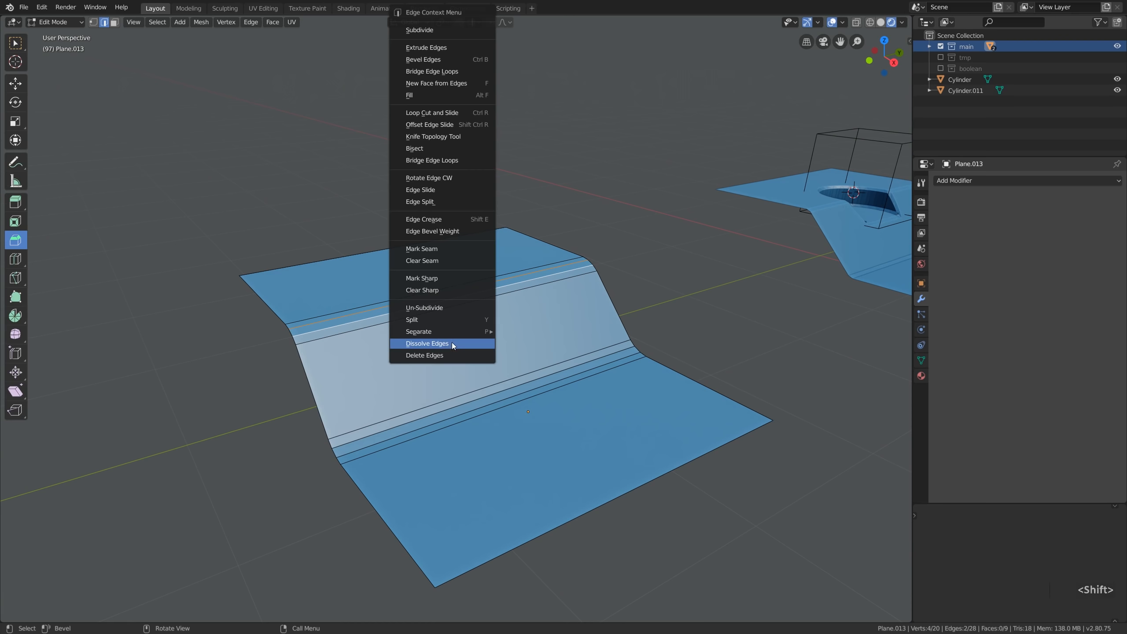
{"action": "left_click", "coordinate": [452, 344]}
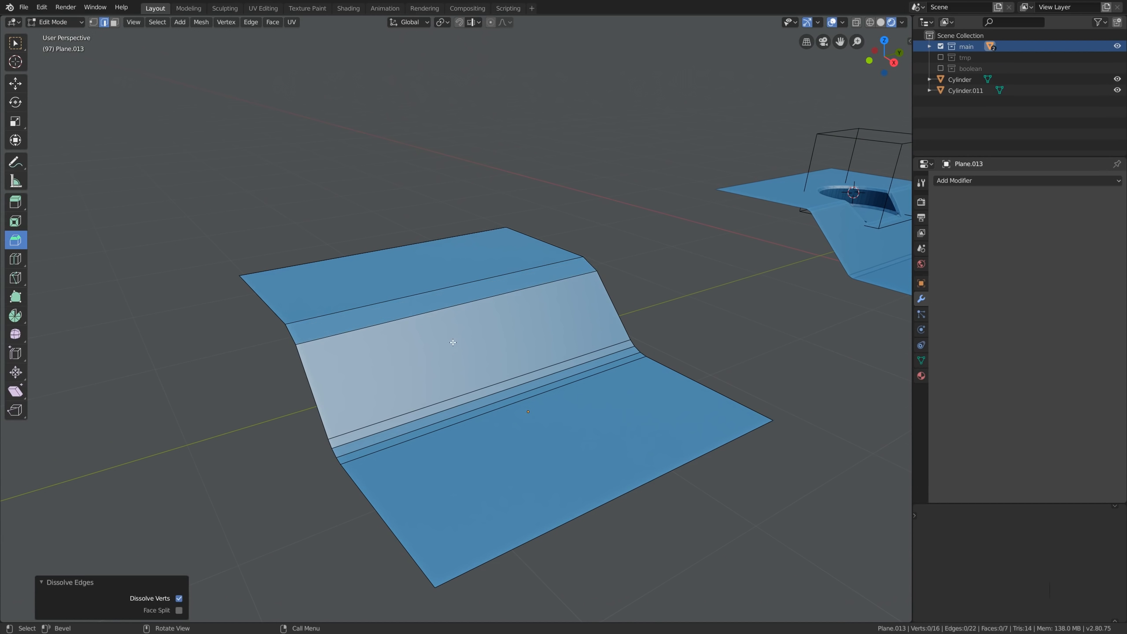
Step: Try insetting the flat face of the copied plane's upper bevel by about 0.025 m
{"action": "left_click", "coordinate": [425, 304]}
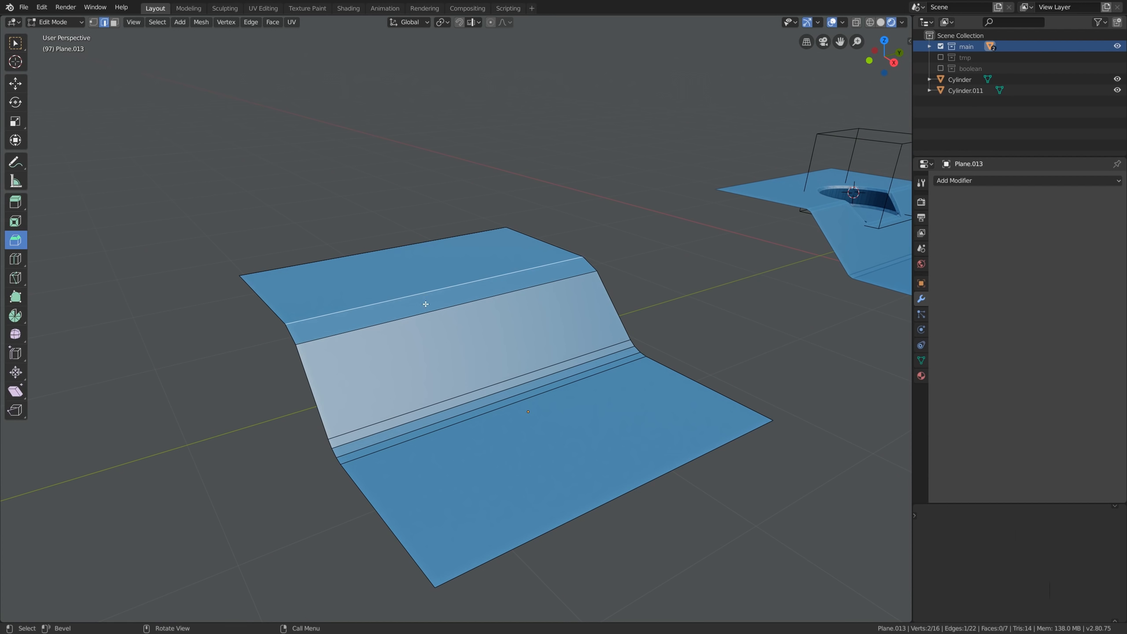
{"action": "key", "text": "3"}
{"action": "left_click", "coordinate": [393, 305]}
{"action": "left_click_drag", "start_coordinate": [394, 305], "coordinate": [537, 240], "text": "alt"}
{"action": "key", "text": "i"}
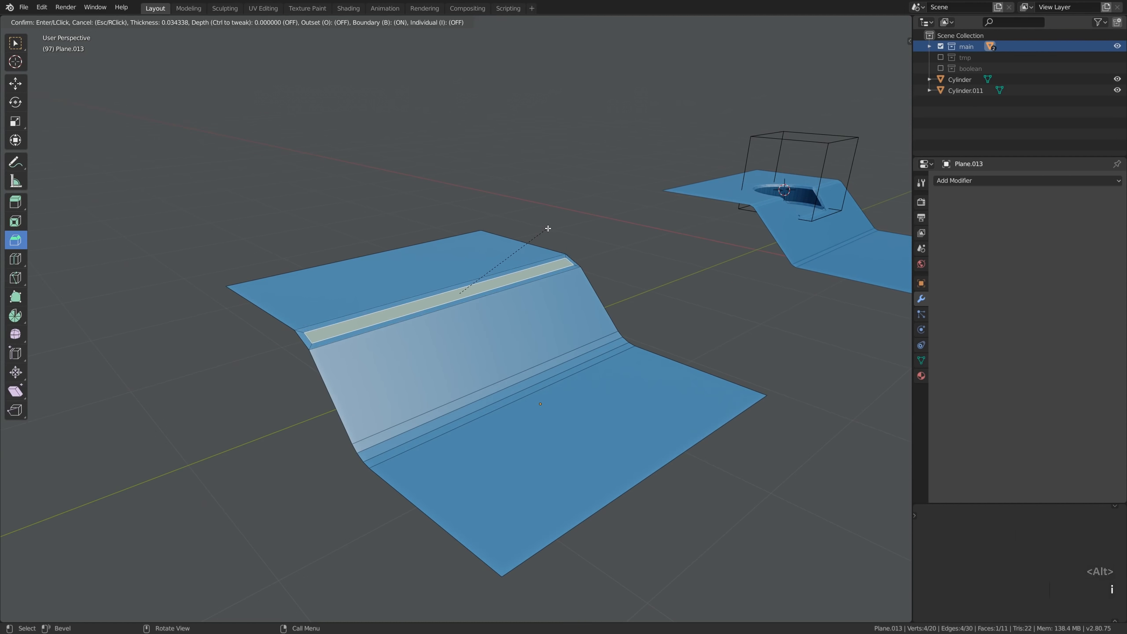
{"action": "left_click", "coordinate": [552, 224]}
Step: Try moving the inset face along its local Y and X axes and rotating it about local Y
{"action": "key", "text": "g"}
{"action": "key", "text": "y"}
{"action": "key", "text": "y"}
{"action": "key", "text": "x"}
{"action": "key", "text": "x"}
{"action": "key", "text": "r"}
{"action": "key", "text": "y"}
{"action": "key", "text": "y"}
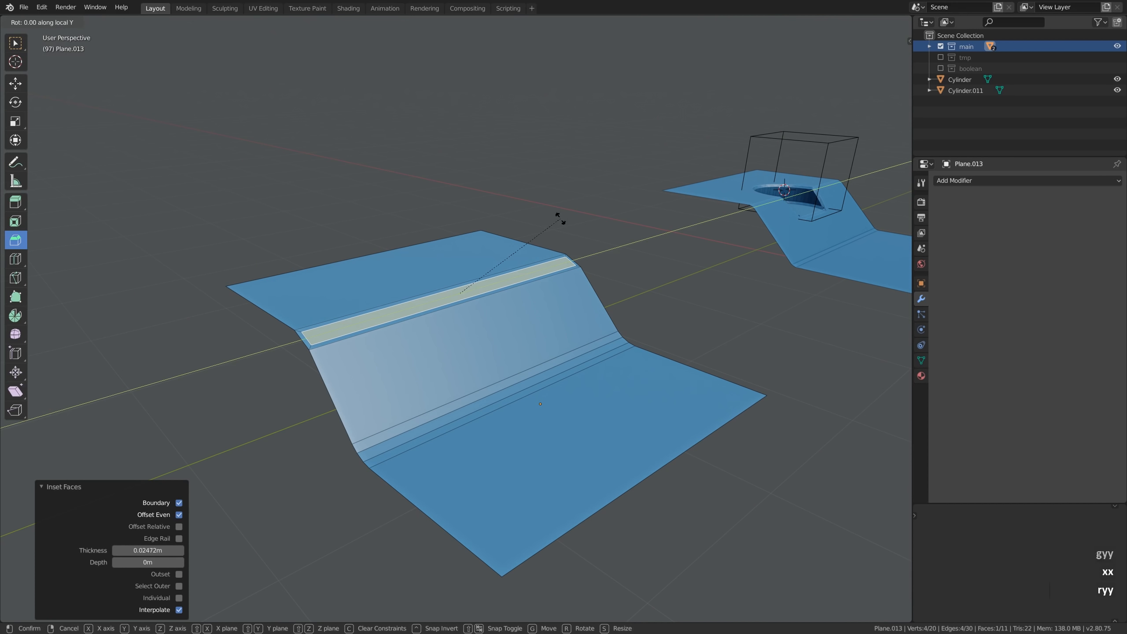
{"action": "left_click", "coordinate": [509, 294]}
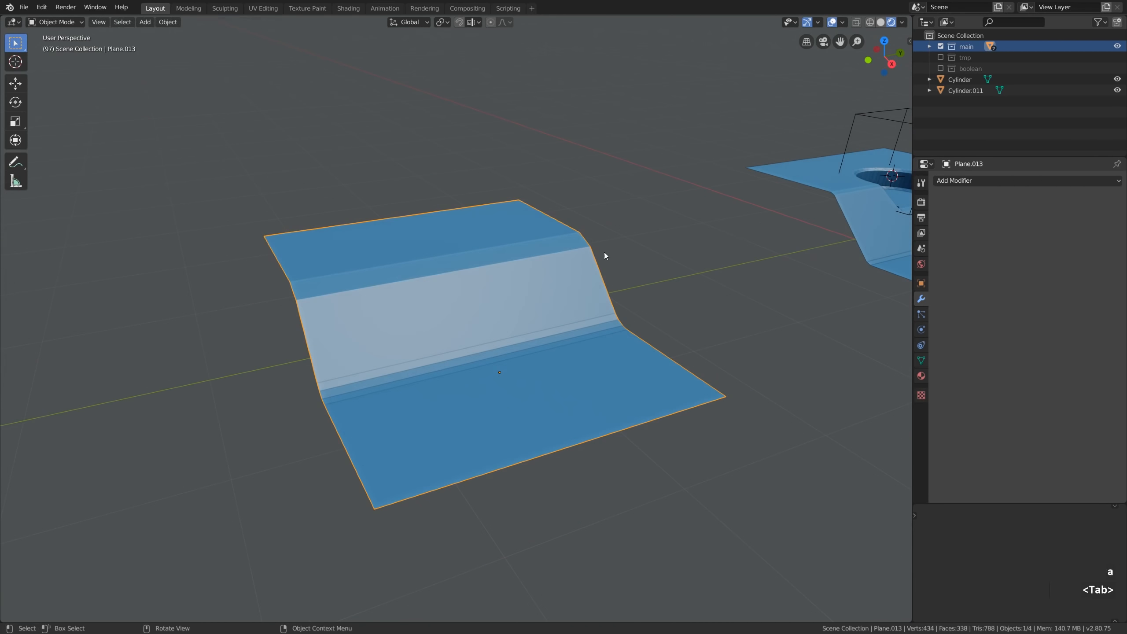
Step: Shade the copied plane smooth and slide the upper edge of its upper bevel closer to the bevel's lower edge
{"action": "right_click", "coordinate": [584, 252]}
{"action": "left_click", "coordinate": [585, 252]}
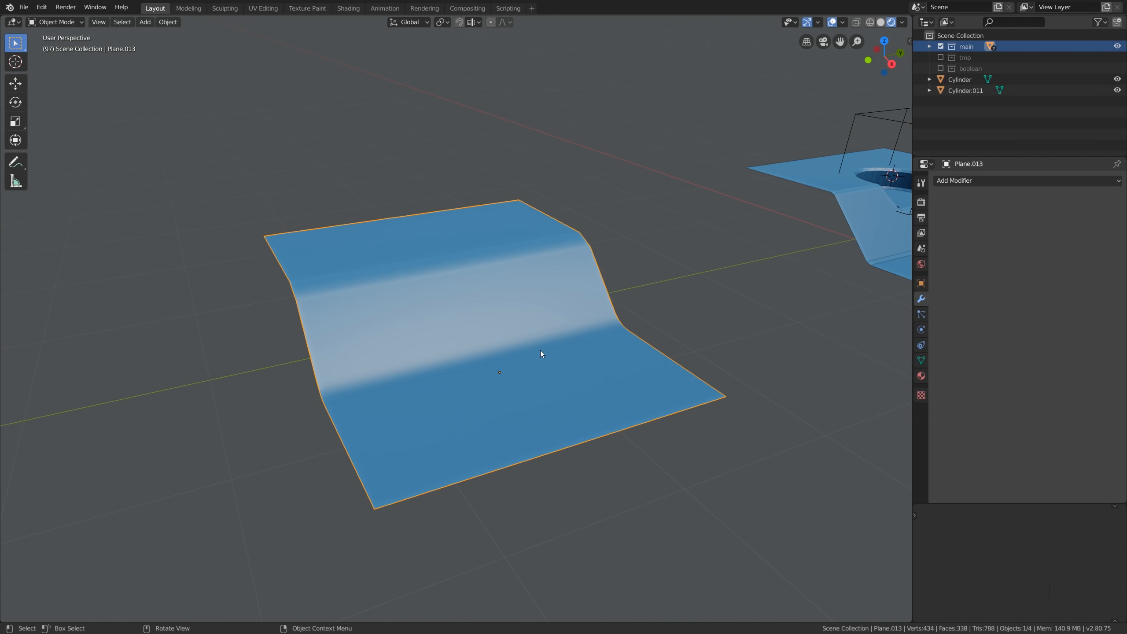
{"action": "key", "text": "Tab"}
{"action": "key", "text": "2"}
{"action": "key", "text": "g"}
{"action": "key", "text": "g"}
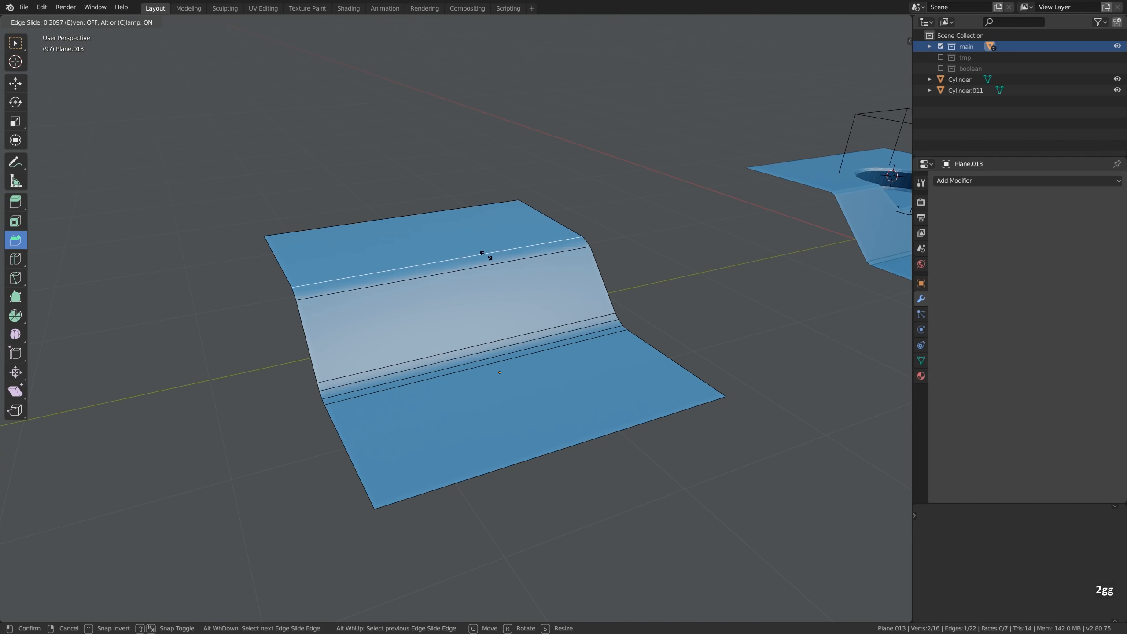
{"action": "left_click", "coordinate": [502, 265]}
{"action": "key", "text": "Tab"}
{"action": "key", "text": "Tab"}
Step: Rotate the normals of the upper bevel's lower edge by about -203 degrees
{"action": "middle_click_drag", "start_coordinate": [502, 266], "coordinate": [452, 276]}
{"action": "left_click", "coordinate": [452, 276], "text": "alt"}
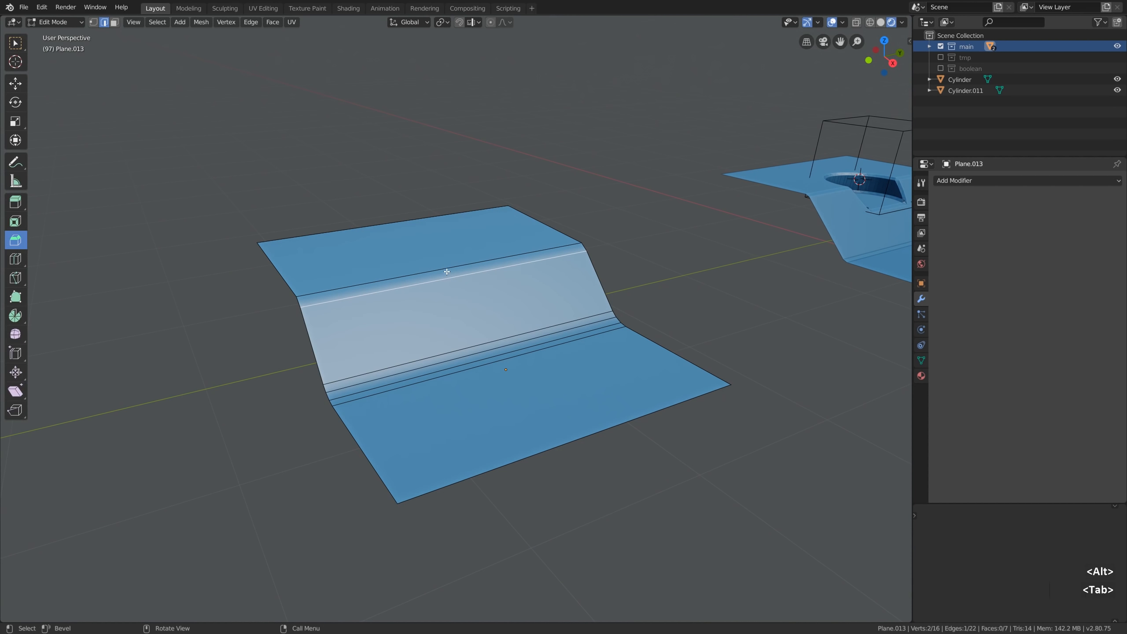
{"action": "left_click", "coordinate": [201, 21]}
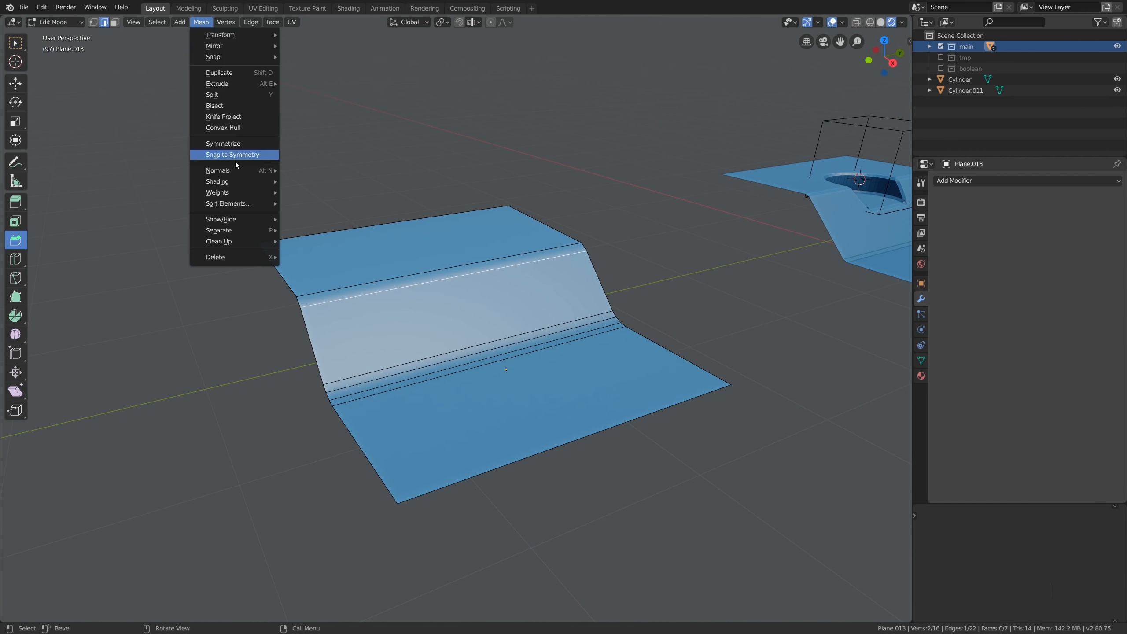
{"action": "mouse_move", "coordinate": [237, 170]}
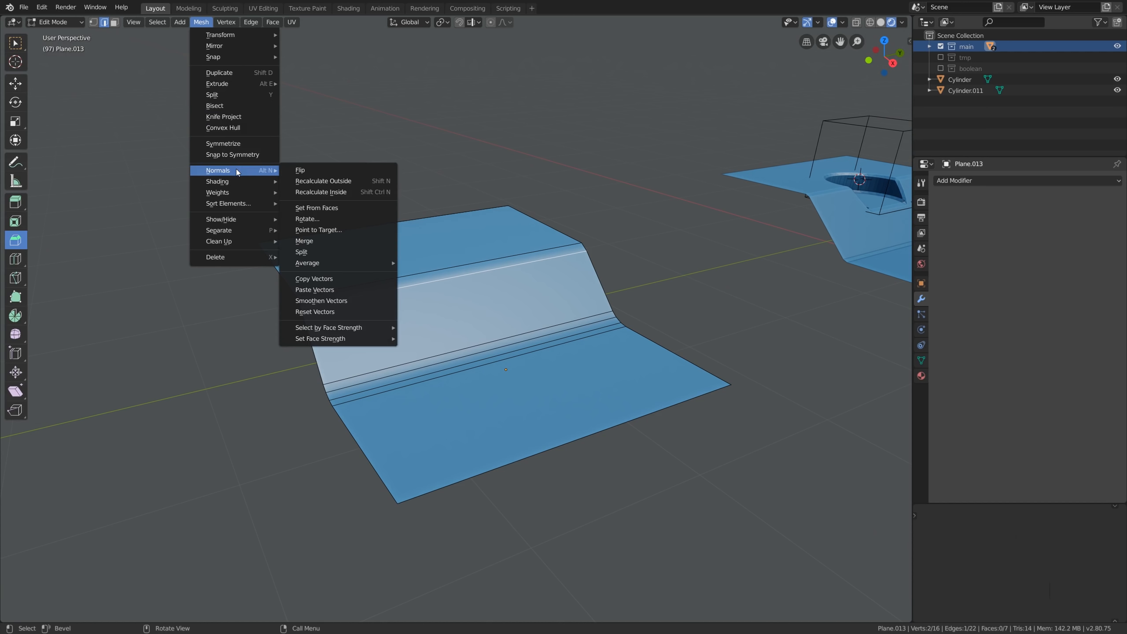
{"action": "left_click", "coordinate": [318, 220]}
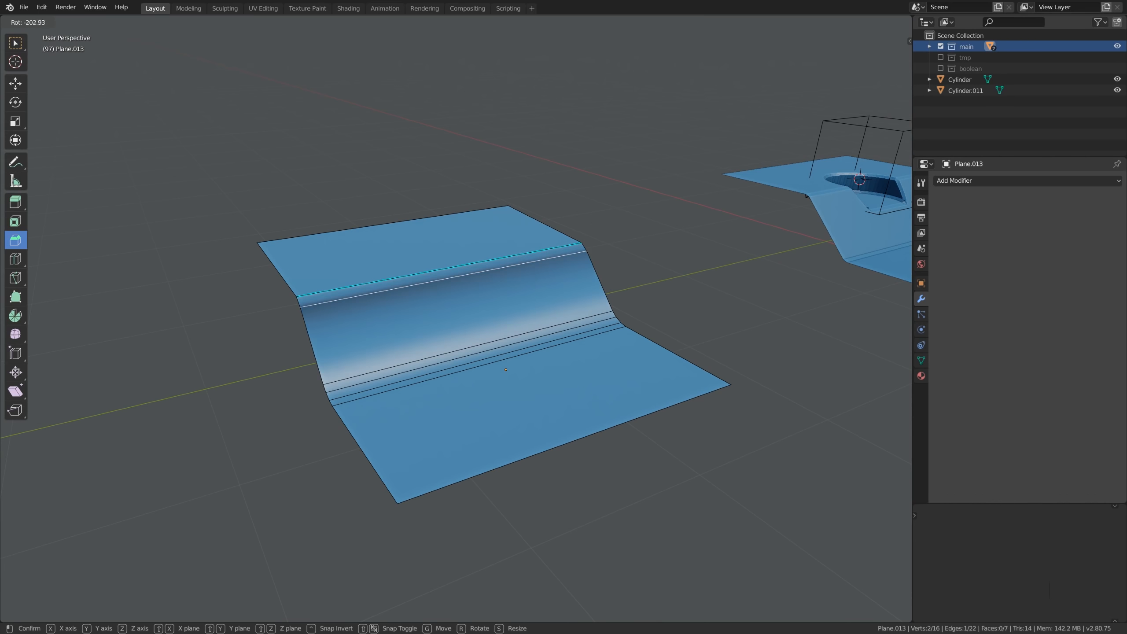
{"action": "left_click", "coordinate": [522, 331]}
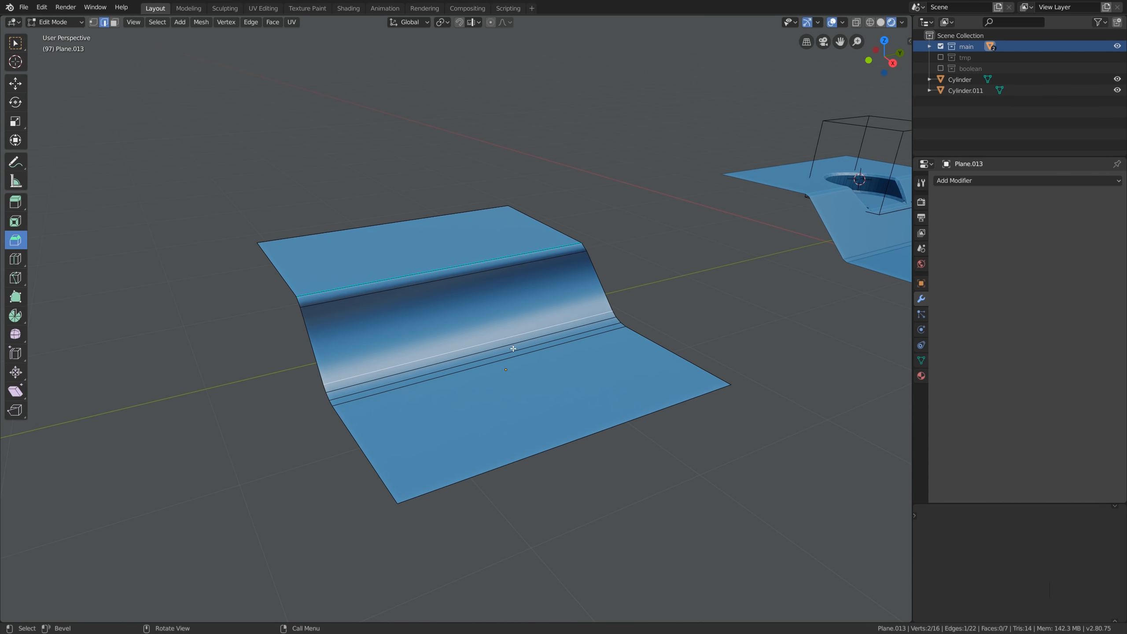
Step: Dissolve the upper bevel's lower edge and bevel the remaining fold edge with a width of about 0.368 m and 18 segments
{"action": "key", "text": "ctrl+x"}
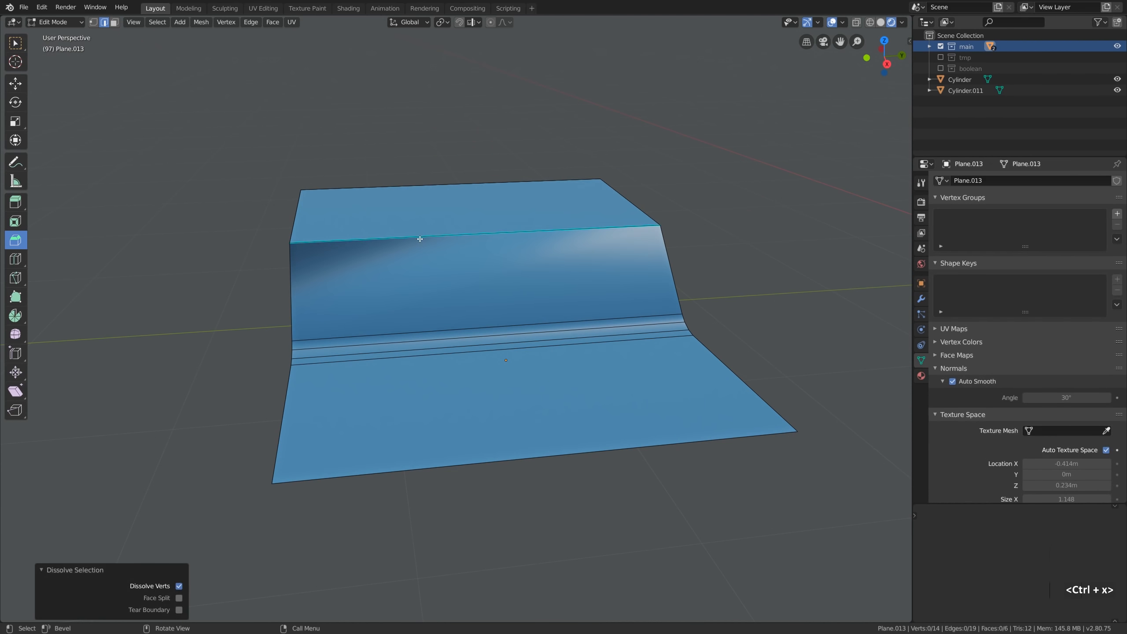
{"action": "left_click", "coordinate": [419, 239]}
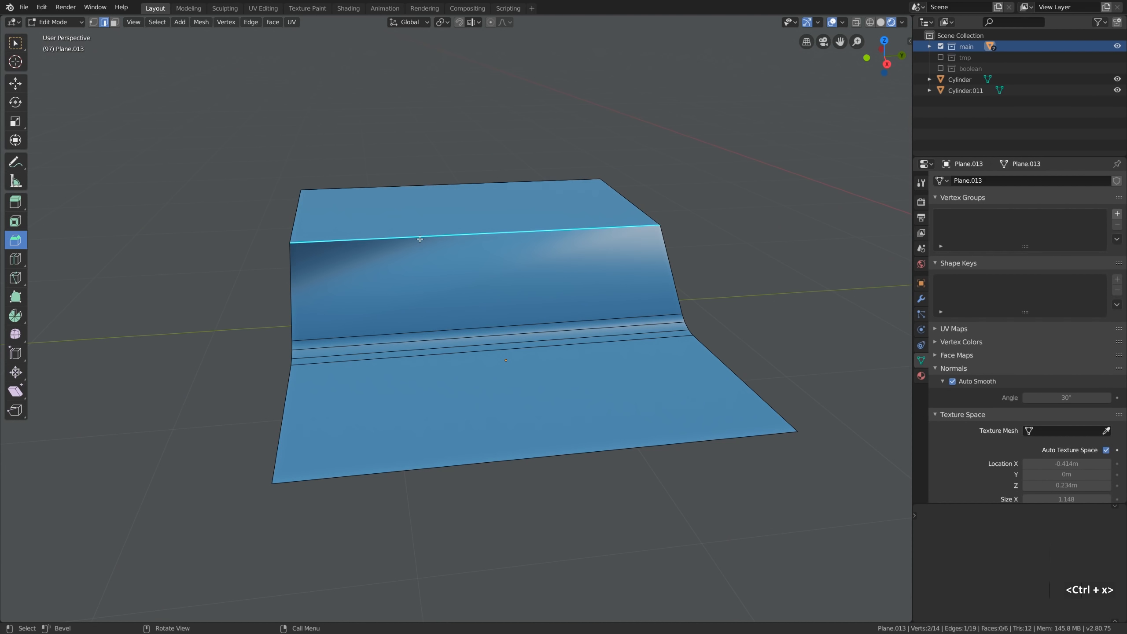
{"action": "left_click_drag", "start_coordinate": [419, 239], "coordinate": [629, 176], "text": "alt"}
{"action": "key", "text": "ctrl+b"}
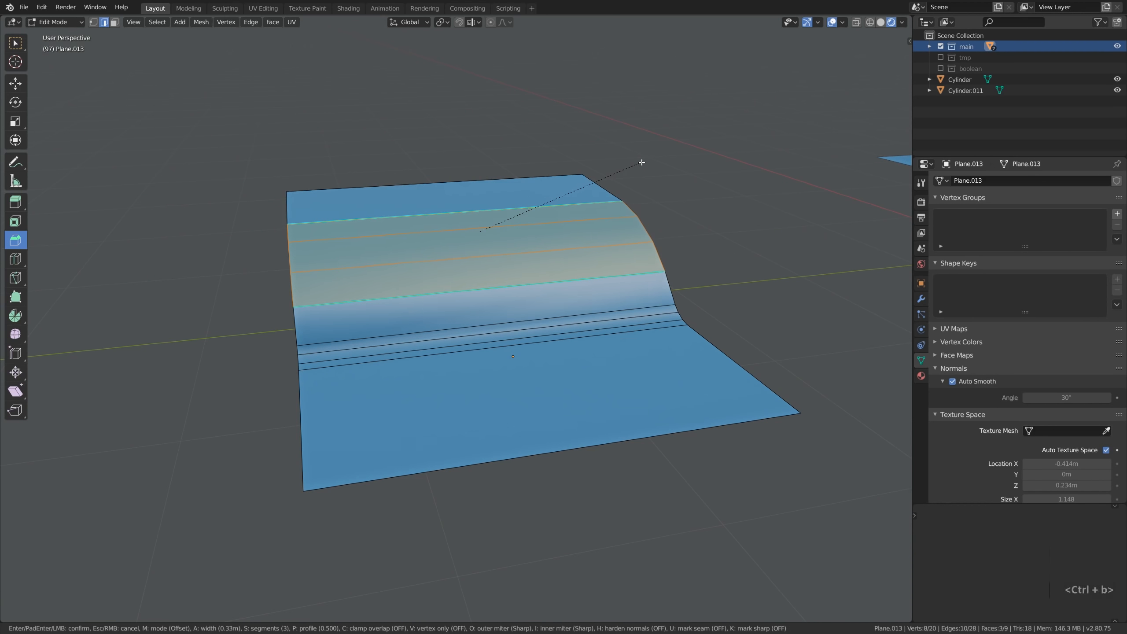
{"action": "scroll", "coordinate": [644, 162], "scroll_direction": "up", "scroll_amount": 9}
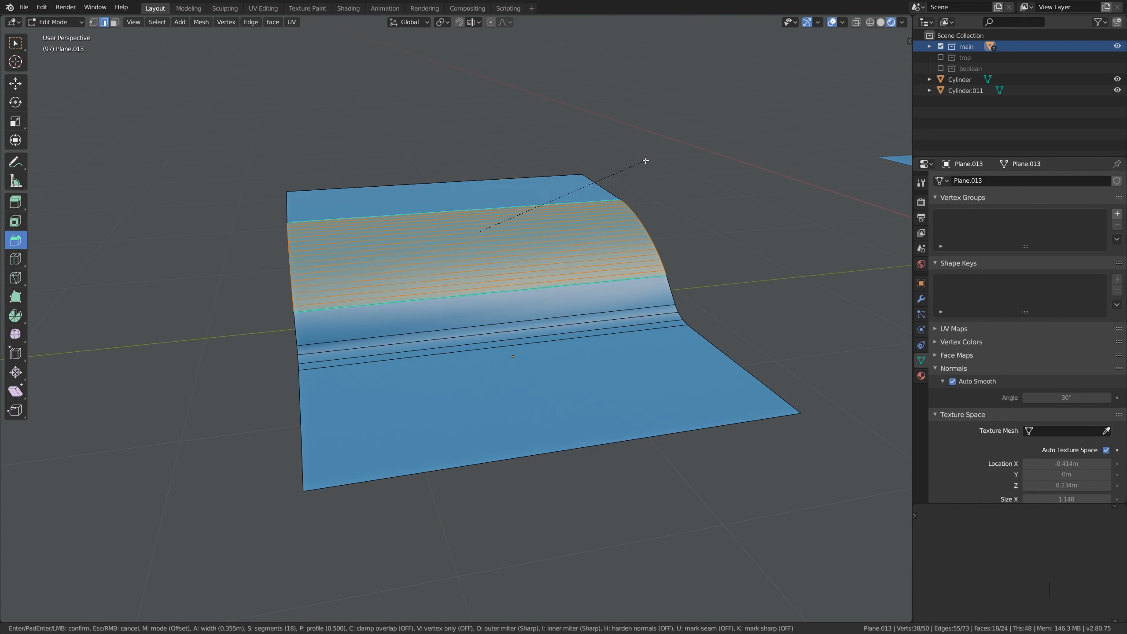
{"action": "left_click", "coordinate": [646, 161]}
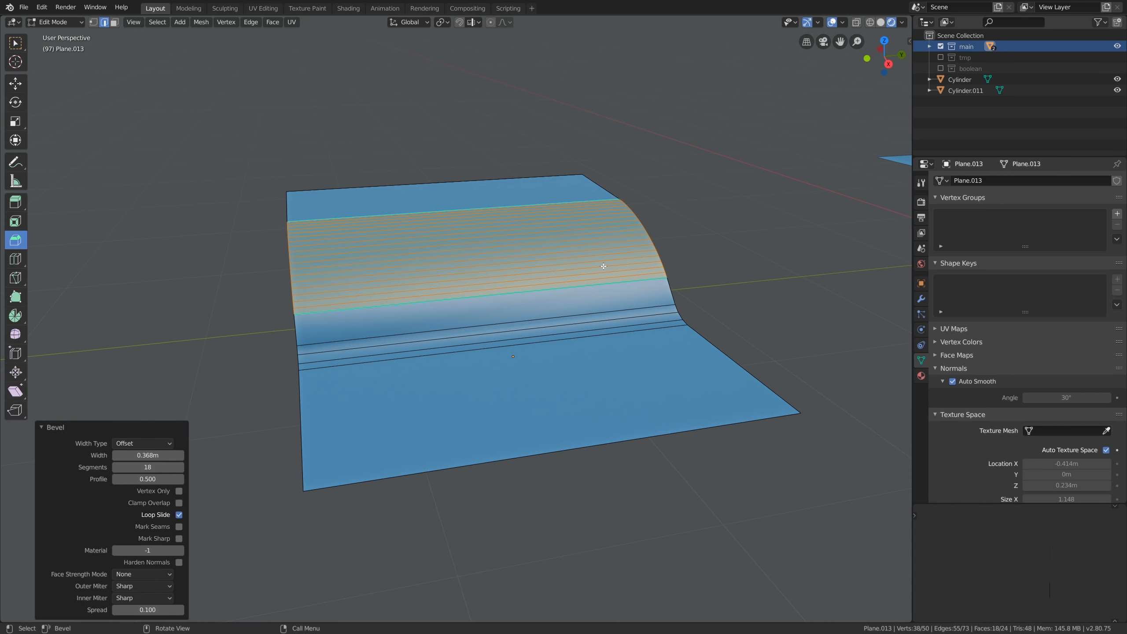
Step: Add a Solidify modifier to the copied plane with a thickness of 0.19 m
{"action": "key", "text": "Tab"}
{"action": "left_click", "coordinate": [921, 298]}
{"action": "left_click", "coordinate": [1004, 181]}
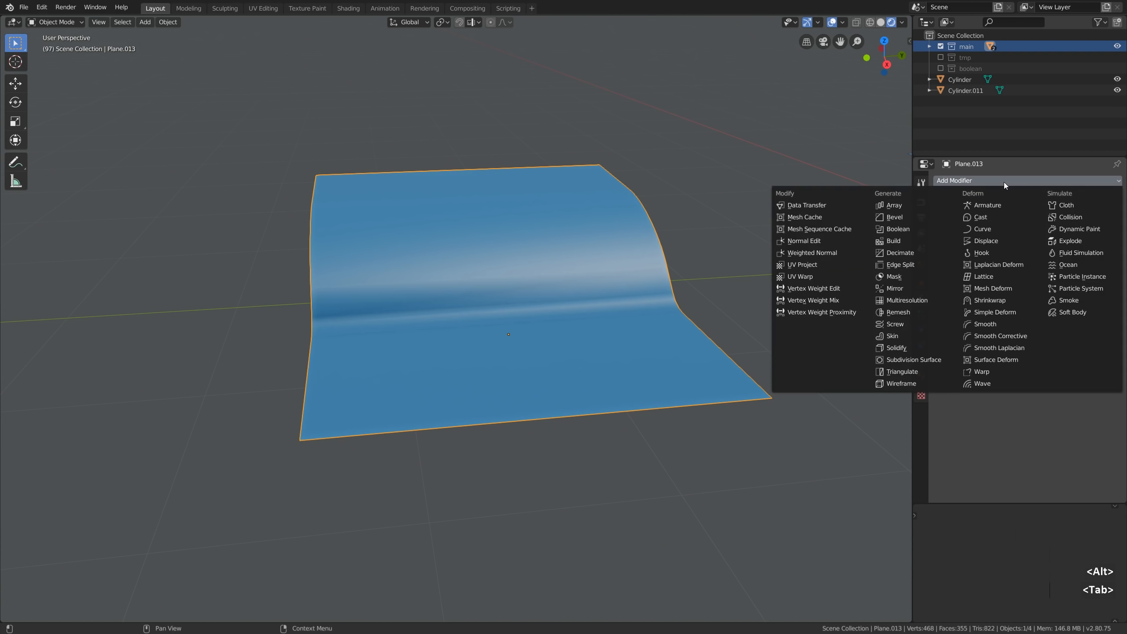
{"action": "left_click", "coordinate": [897, 348]}
{"action": "left_click_drag", "start_coordinate": [980, 228], "coordinate": [1003, 228]}
{"action": "left_click_drag", "start_coordinate": [630, 327], "coordinate": [522, 317], "text": "alt"}
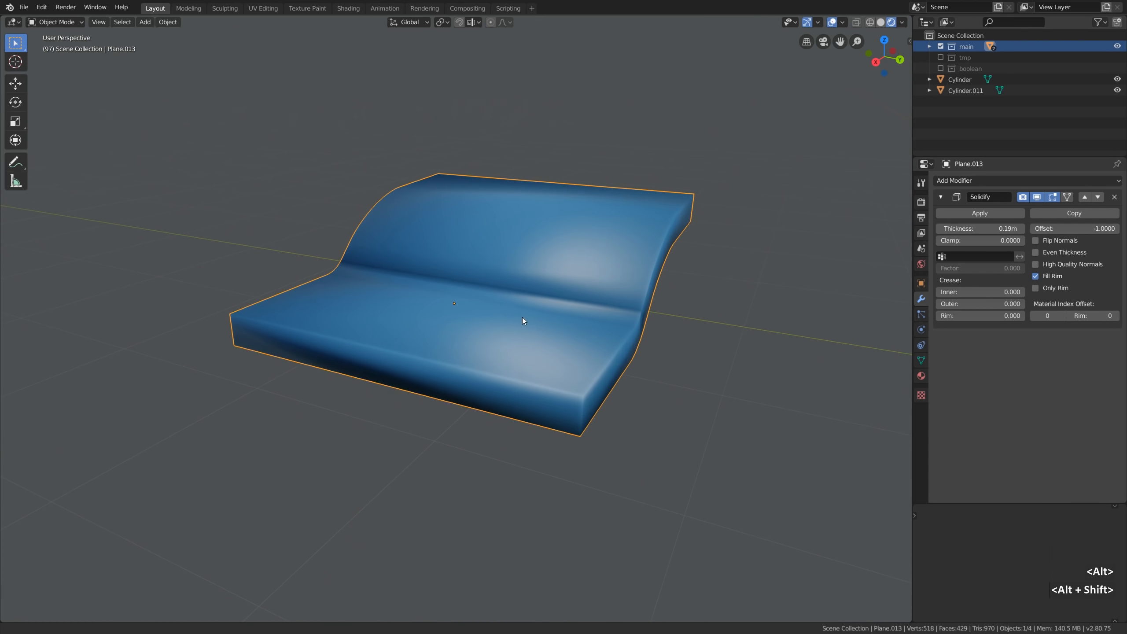
Step: Add a Bevel modifier after the Solidify modifier on the copied plane
{"action": "left_click", "coordinate": [997, 181]}
{"action": "left_click", "coordinate": [934, 218]}
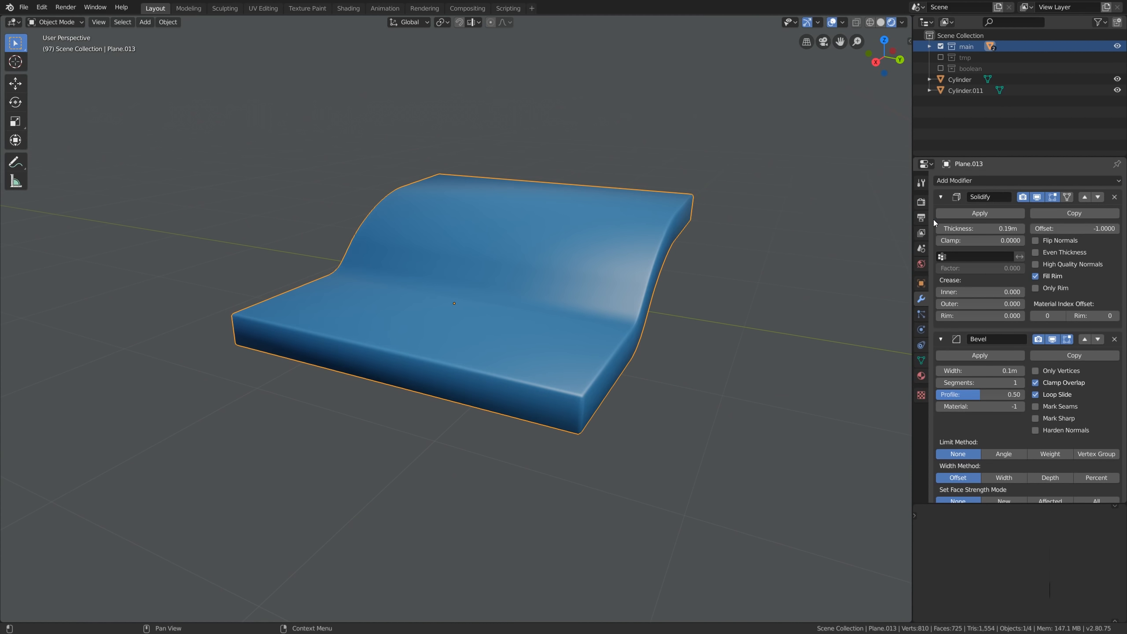
{"action": "middle_click_drag", "start_coordinate": [624, 323], "coordinate": [561, 287]}
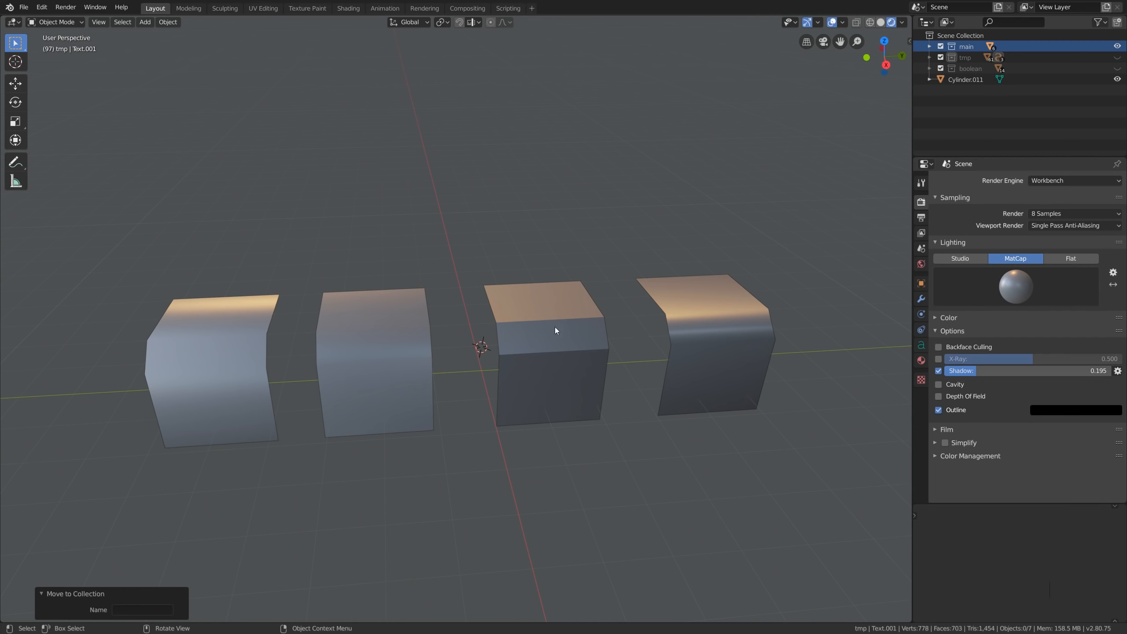
Step: Edit the first of the four bevelled samples and display its split normals with an increased line size
{"action": "mouse_move", "coordinate": [402, 322]}
{"action": "middle_mouse_down", "text": "alt"}
{"action": "mouse_move", "coordinate": [350, 307]}
{"action": "mouse_move", "coordinate": [409, 312]}
{"action": "middle_mouse_up", "text": "alt"}
{"action": "left_click", "coordinate": [264, 364]}
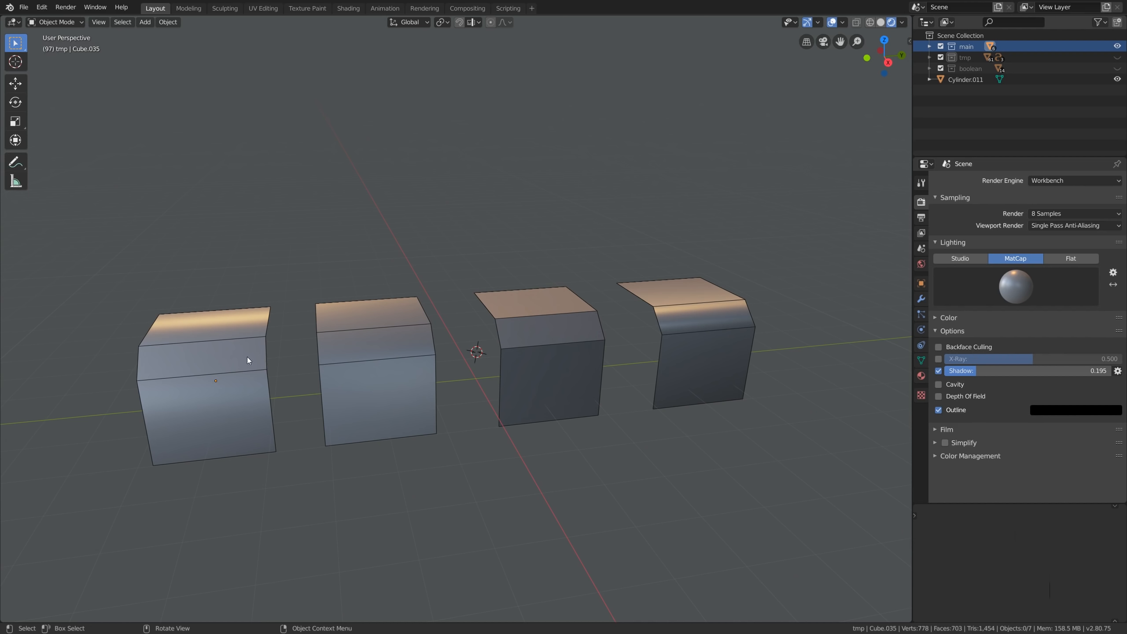
{"action": "left_click", "coordinate": [247, 359]}
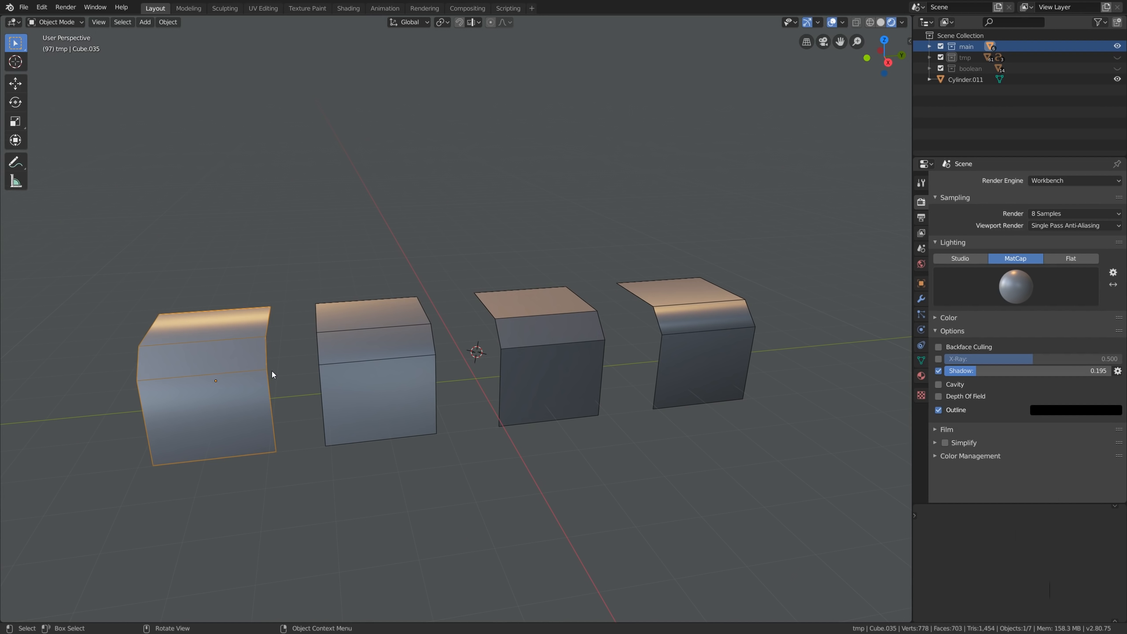
{"action": "key", "text": "Tab"}
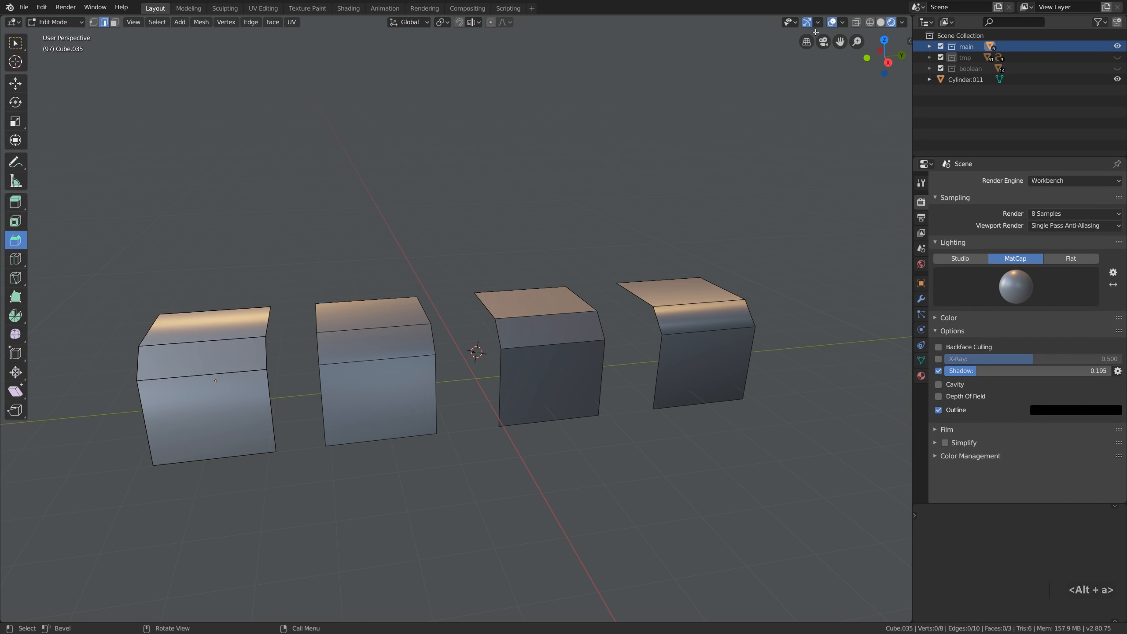
{"action": "left_click", "coordinate": [842, 23]}
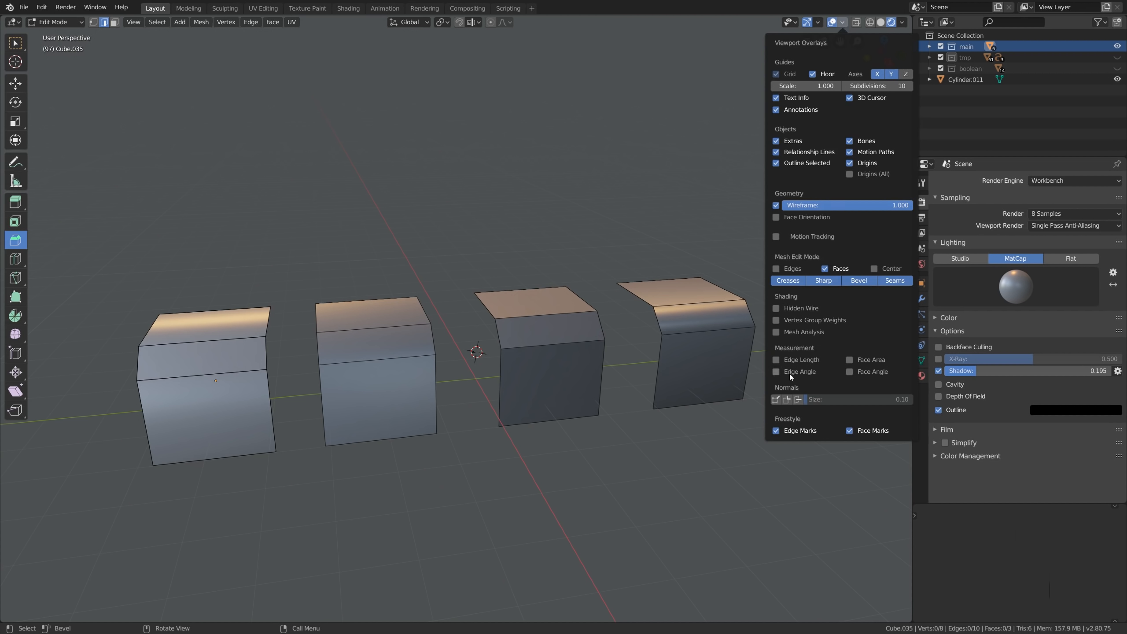
{"action": "left_click", "coordinate": [788, 400]}
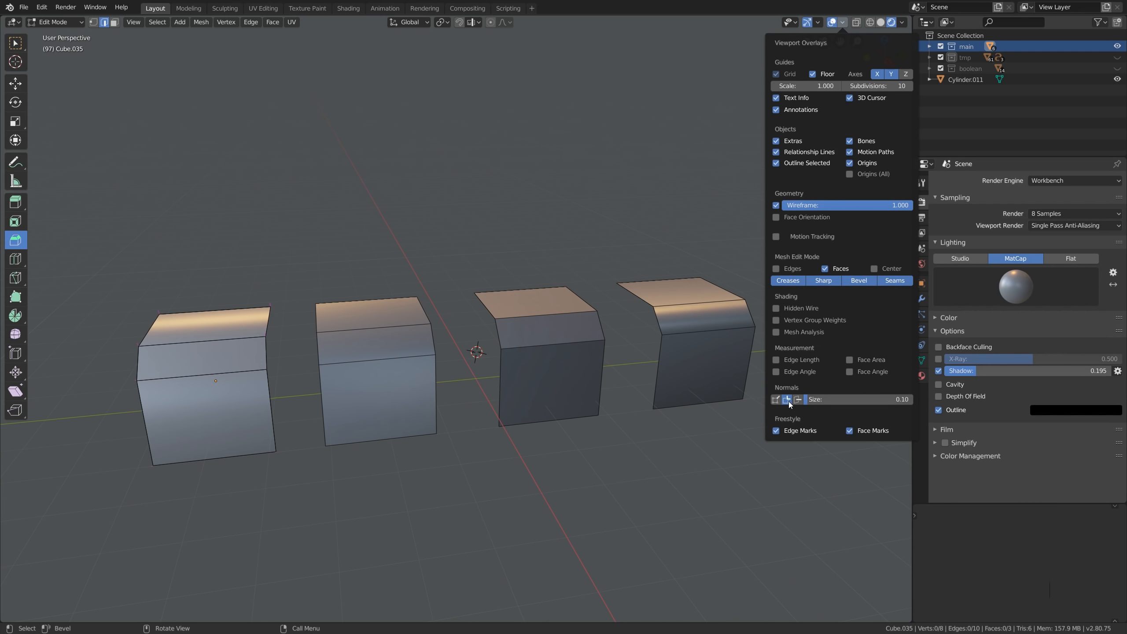
{"action": "left_click_drag", "start_coordinate": [825, 401], "coordinate": [840, 401]}
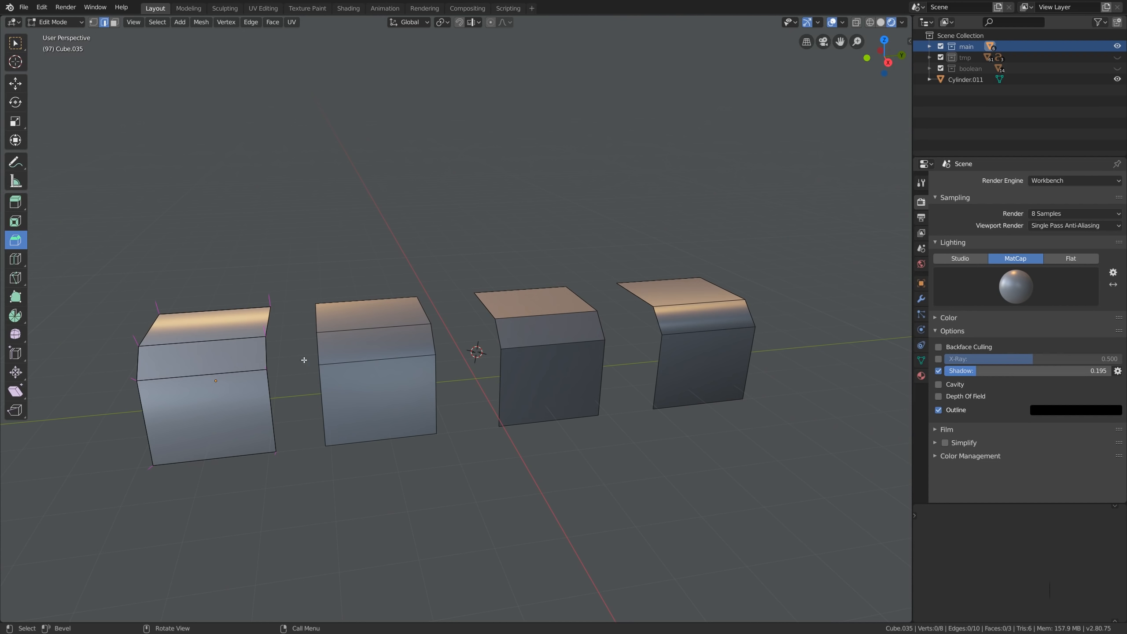
Step: Examine the split normals of the first, second and third bevelled samples by entering edit mode on each in turn
{"action": "middle_click_drag", "start_coordinate": [304, 360], "coordinate": [279, 355], "text": "alt"}
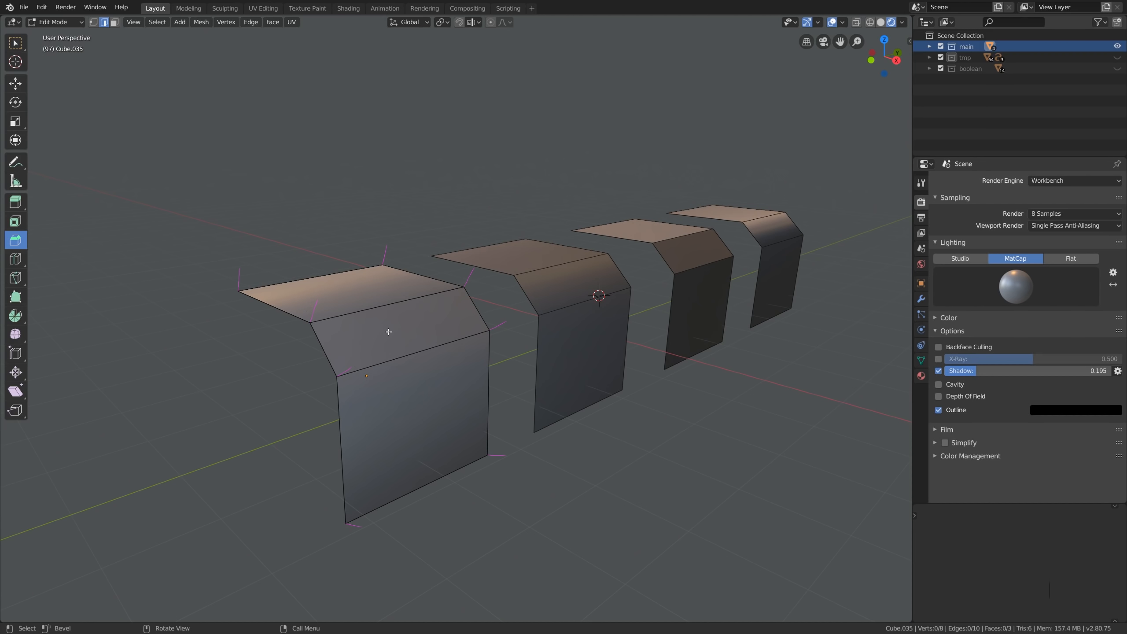
{"action": "middle_click_drag", "start_coordinate": [464, 336], "coordinate": [294, 352], "text": "shift"}
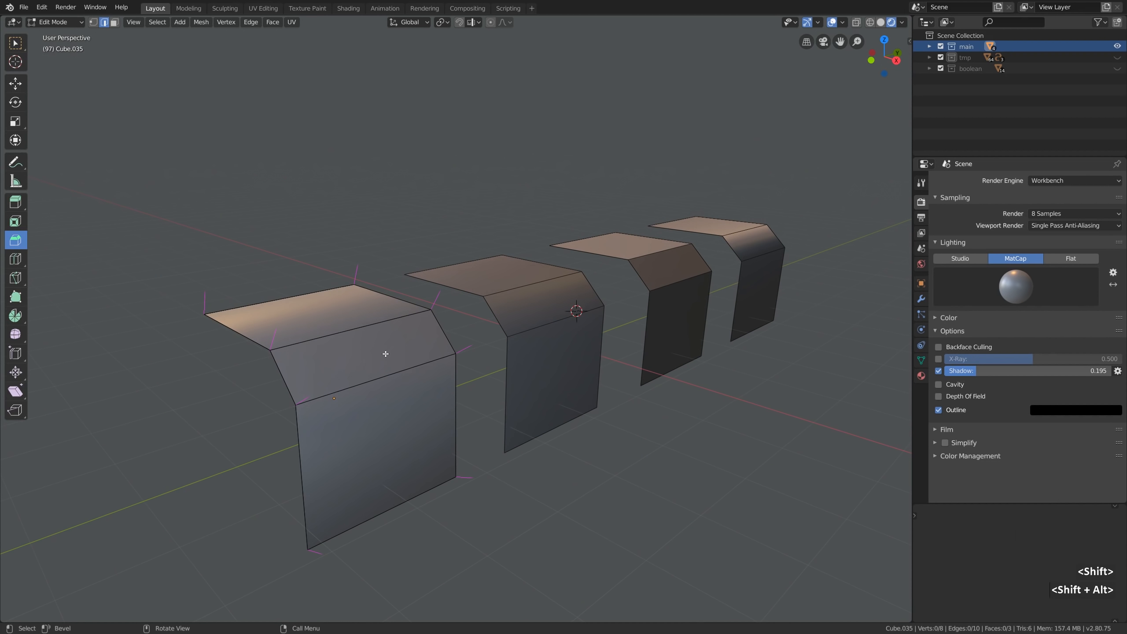
{"action": "key", "text": "Tab"}
{"action": "left_click", "coordinate": [531, 313]}
{"action": "key", "text": "Tab"}
{"action": "middle_click_drag", "start_coordinate": [679, 276], "coordinate": [577, 300], "text": "shift"}
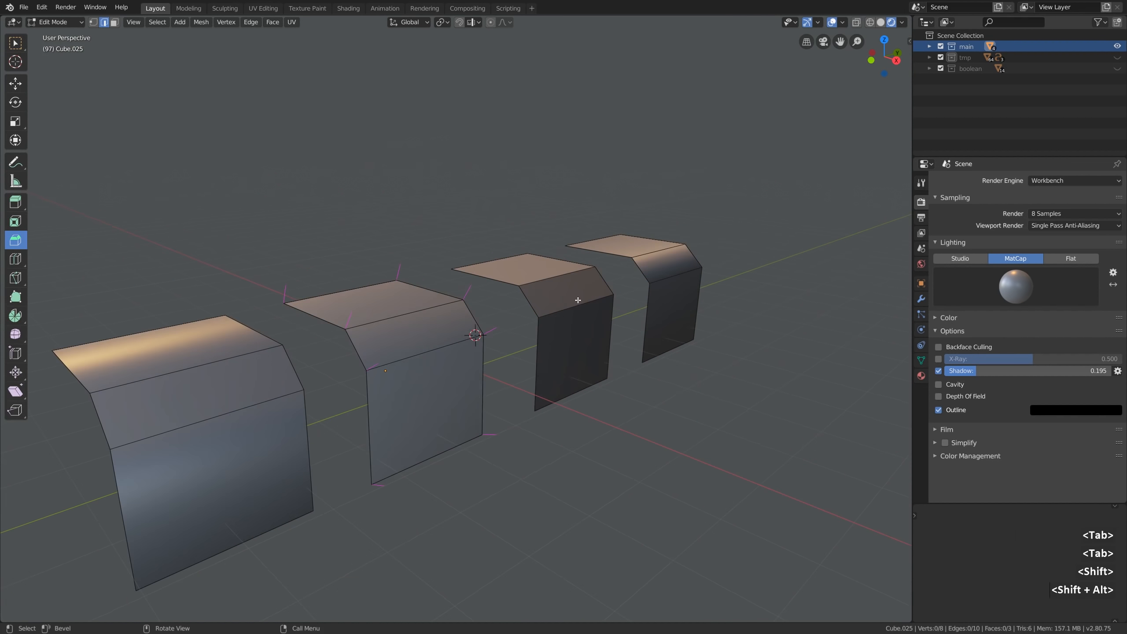
{"action": "key", "text": "Tab"}
{"action": "key", "text": "Tab"}
{"action": "key", "text": "Tab"}
{"action": "left_click", "coordinate": [580, 283]}
{"action": "key", "text": "Tab"}
{"action": "scroll", "coordinate": [579, 280], "scroll_direction": "up", "scroll_amount": 2}
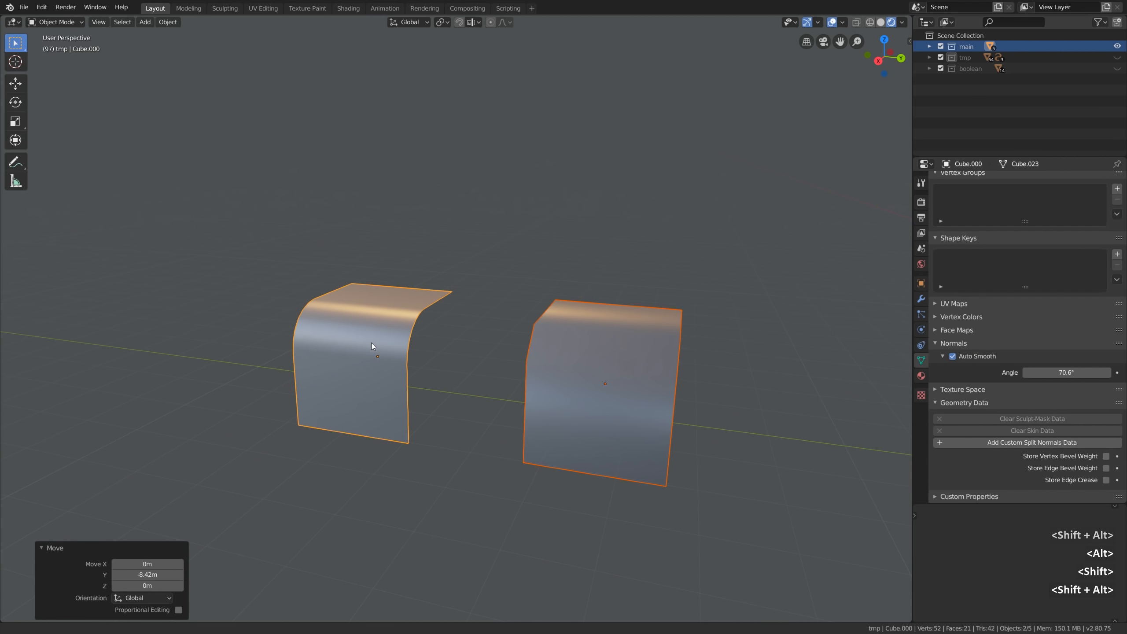
Step: Deselect the two remaining rounded samples and compare how their bevels are shaded
{"action": "left_click_drag", "start_coordinate": [371, 342], "coordinate": [403, 339], "text": "alt"}
{"action": "key", "text": "alt+a"}
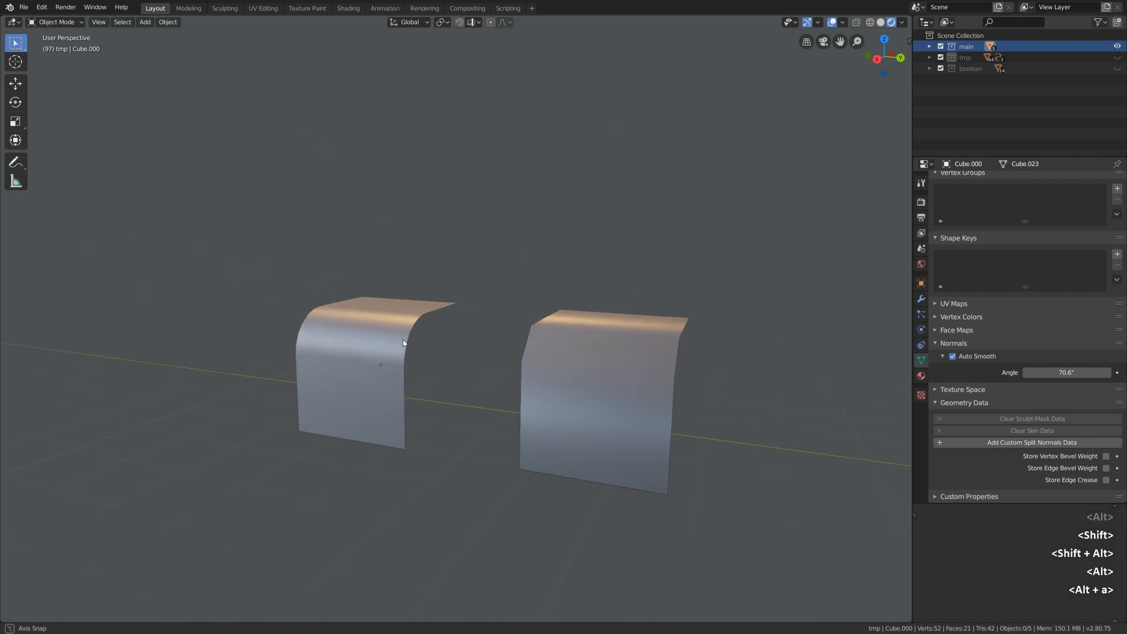
{"action": "mouse_move", "coordinate": [404, 340]}
{"action": "middle_mouse_down"}
{"action": "mouse_move", "coordinate": [451, 348]}
{"action": "mouse_move", "coordinate": [438, 327]}
{"action": "mouse_move", "coordinate": [415, 353]}
{"action": "middle_mouse_up"}
{"action": "key", "text": "semicolon"}
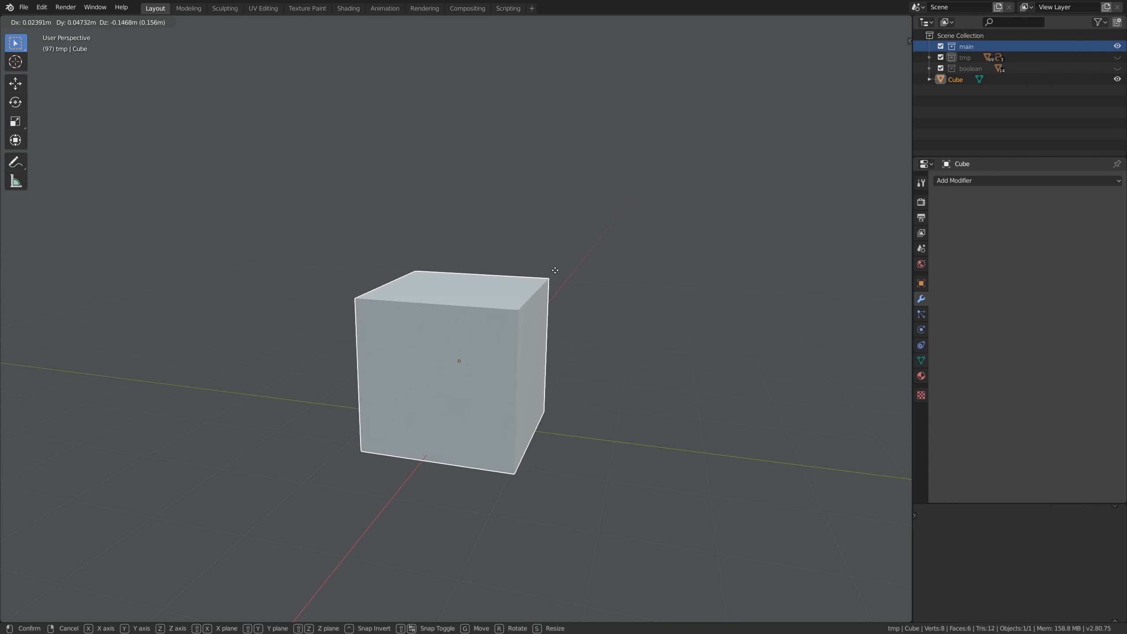
Step: Try the Bevel tool on the cube's upper front edge, varying the width, segment count and profile shape
{"action": "right_click", "coordinate": [550, 270]}
{"action": "key", "text": "Tab"}
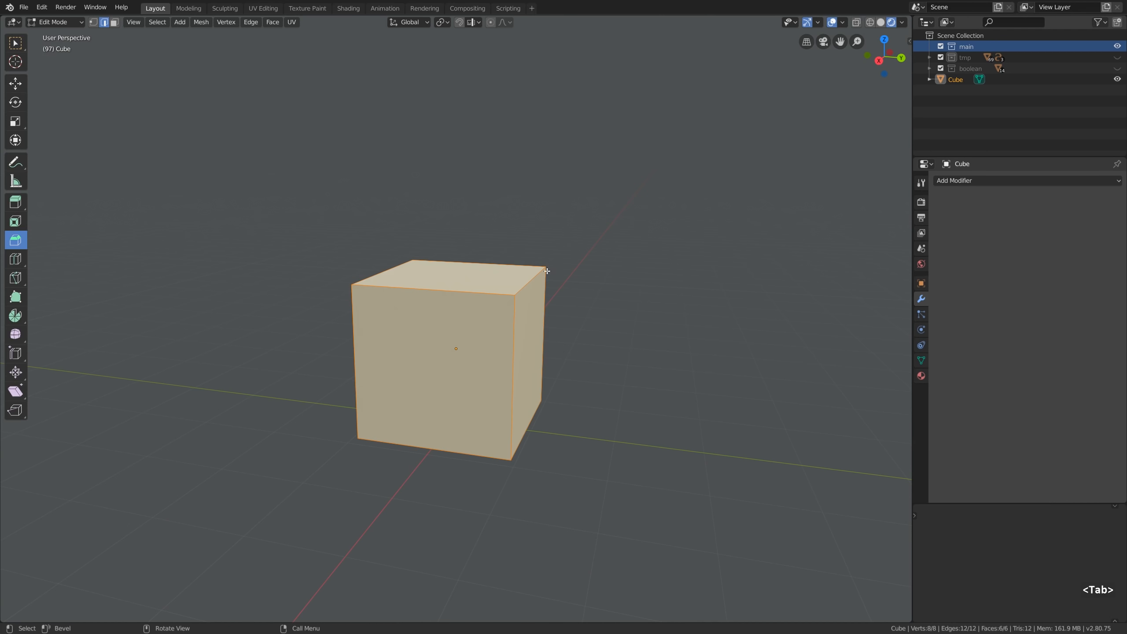
{"action": "left_click", "coordinate": [501, 292]}
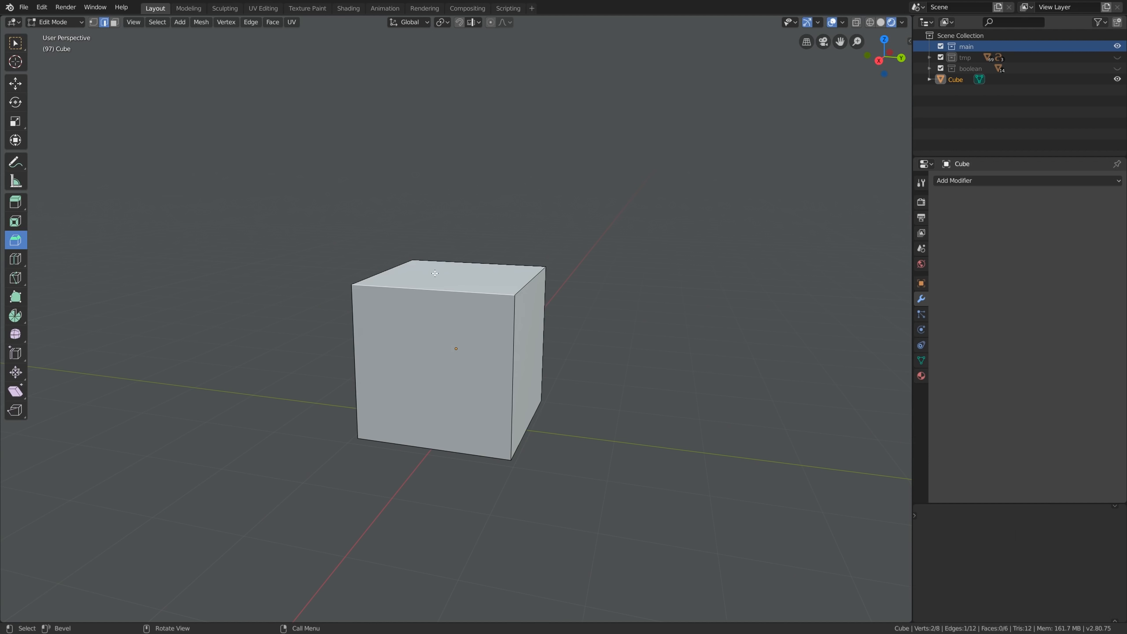
{"action": "key", "text": "ctrl+b"}
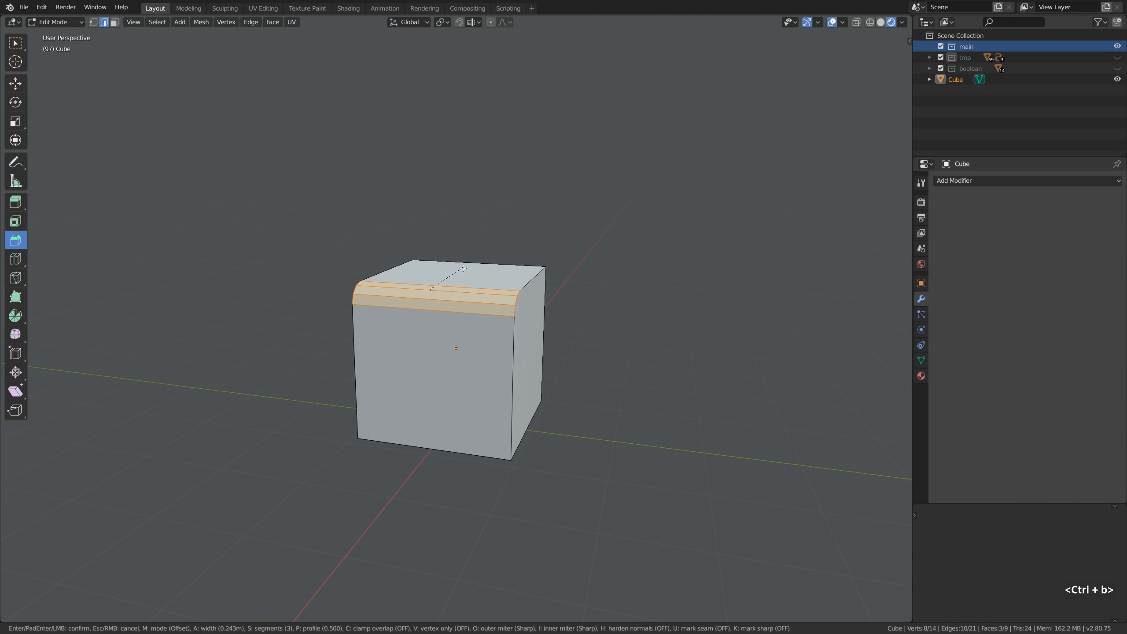
{"action": "scroll", "coordinate": [474, 257], "scroll_direction": "up", "scroll_amount": 1}
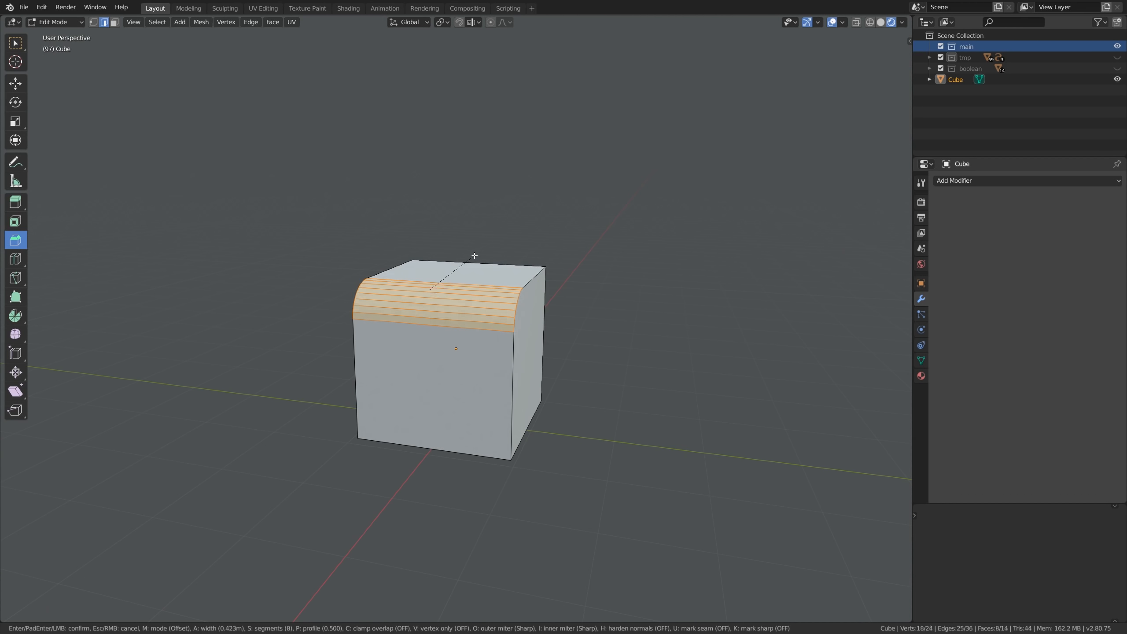
{"action": "scroll", "coordinate": [474, 257], "scroll_direction": "down", "scroll_amount": 2}
{"action": "scroll", "coordinate": [474, 255], "scroll_direction": "up", "scroll_amount": 6}
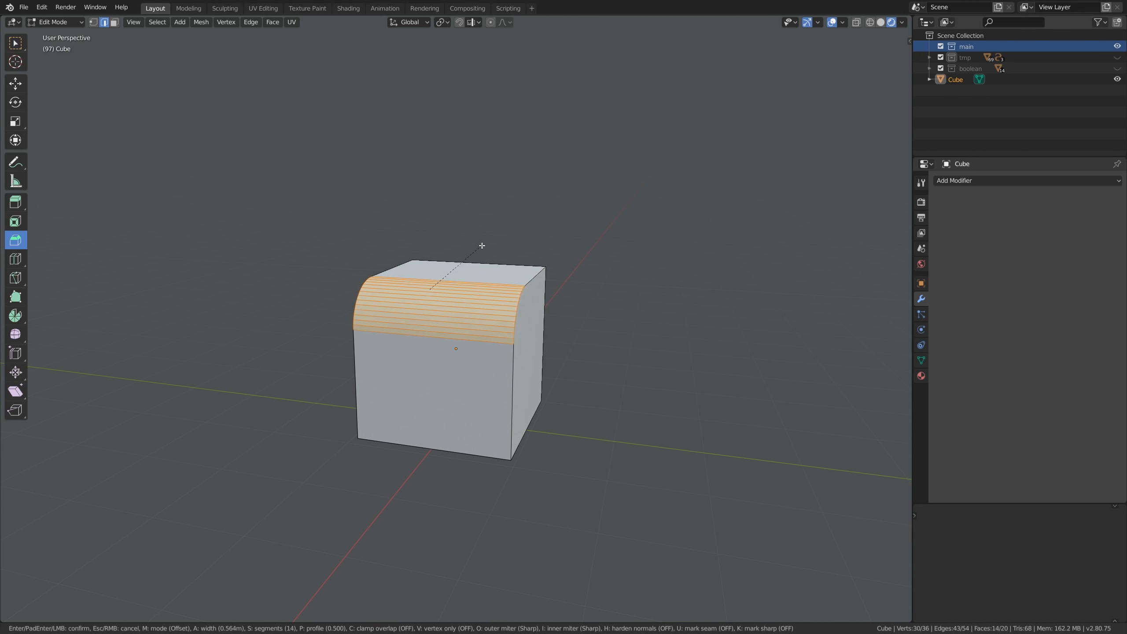
{"action": "scroll", "coordinate": [502, 238], "scroll_direction": "down", "scroll_amount": 3}
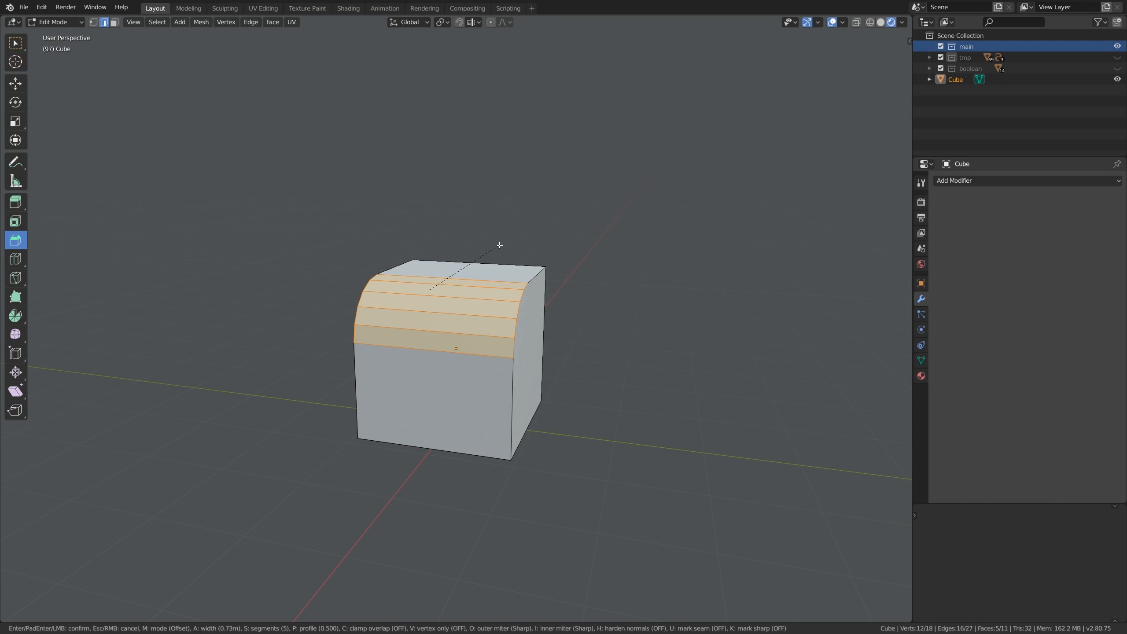
{"action": "key", "text": "p"}
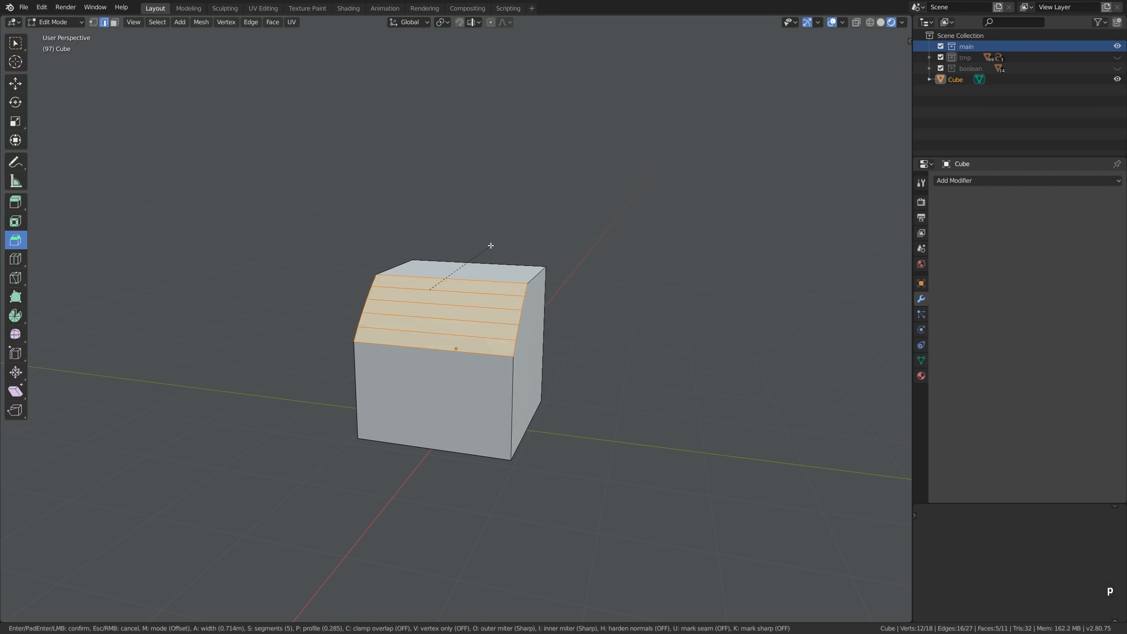
{"action": "scroll", "coordinate": [483, 254], "scroll_direction": "up", "scroll_amount": 4}
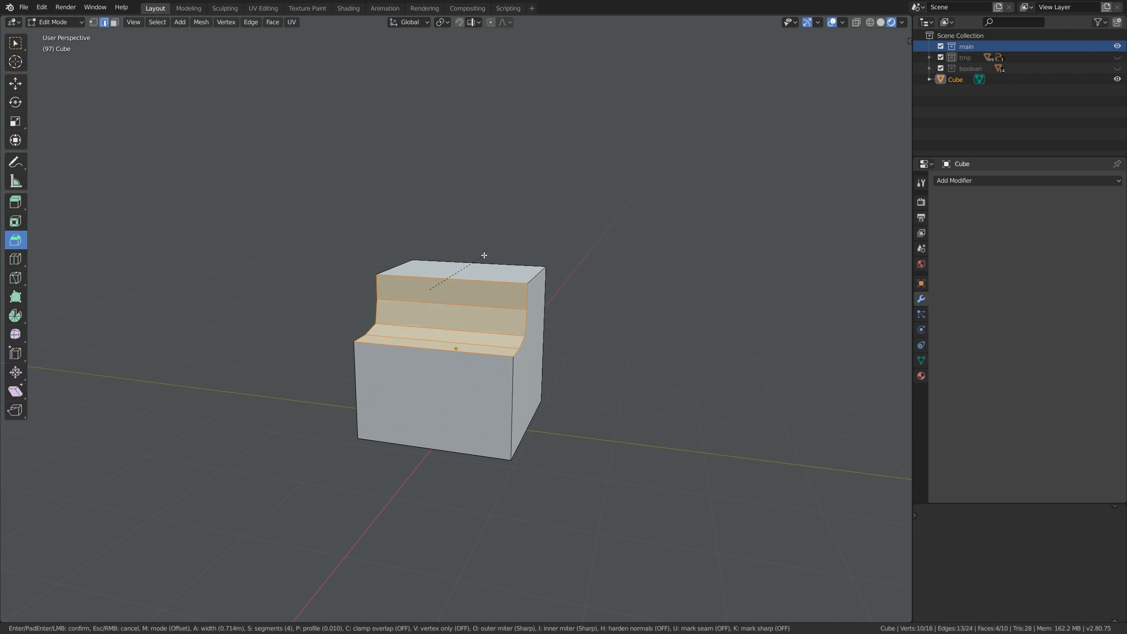
{"action": "key", "text": "Escape"}
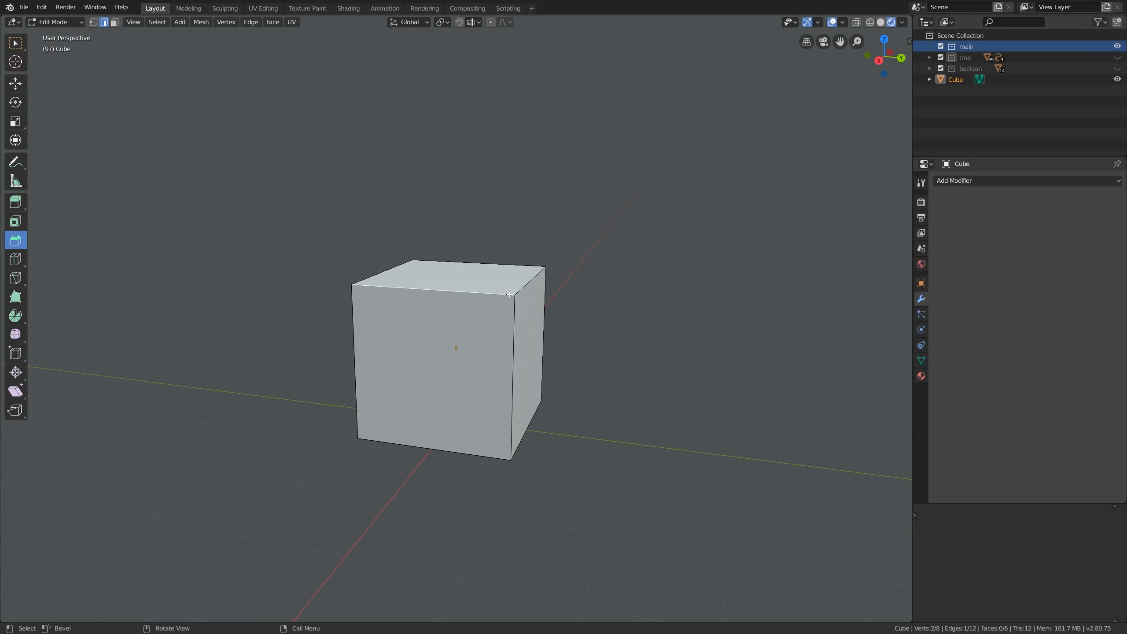
Step: Return to object mode and add a Bevel modifier to the cube
{"action": "key", "text": "Tab"}
{"action": "left_click", "coordinate": [963, 181]}
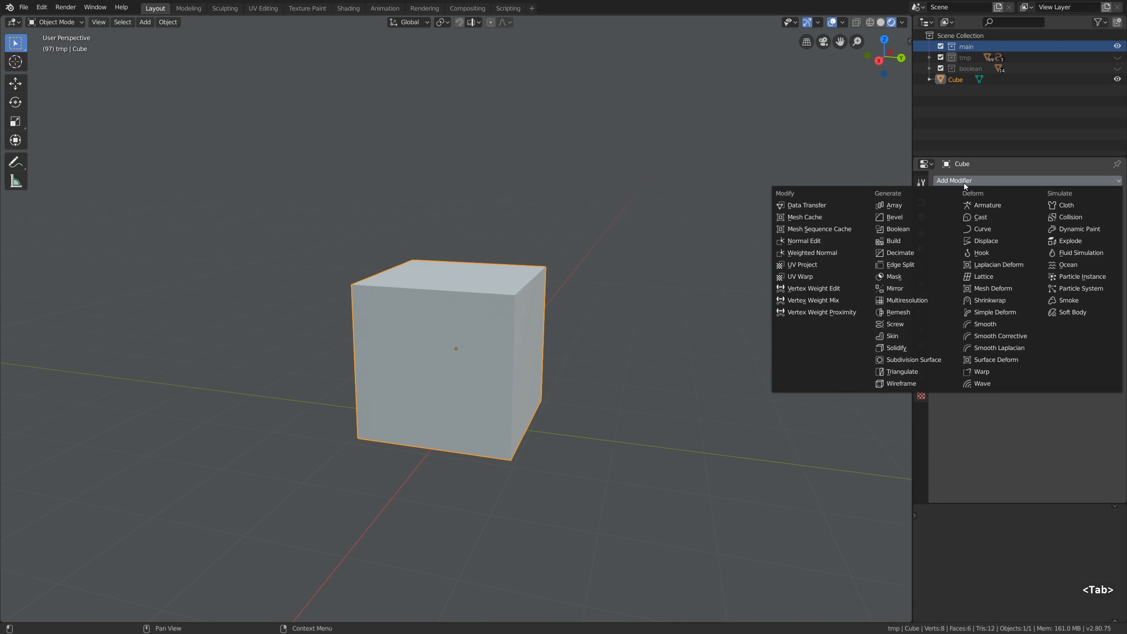
{"action": "left_click", "coordinate": [907, 217]}
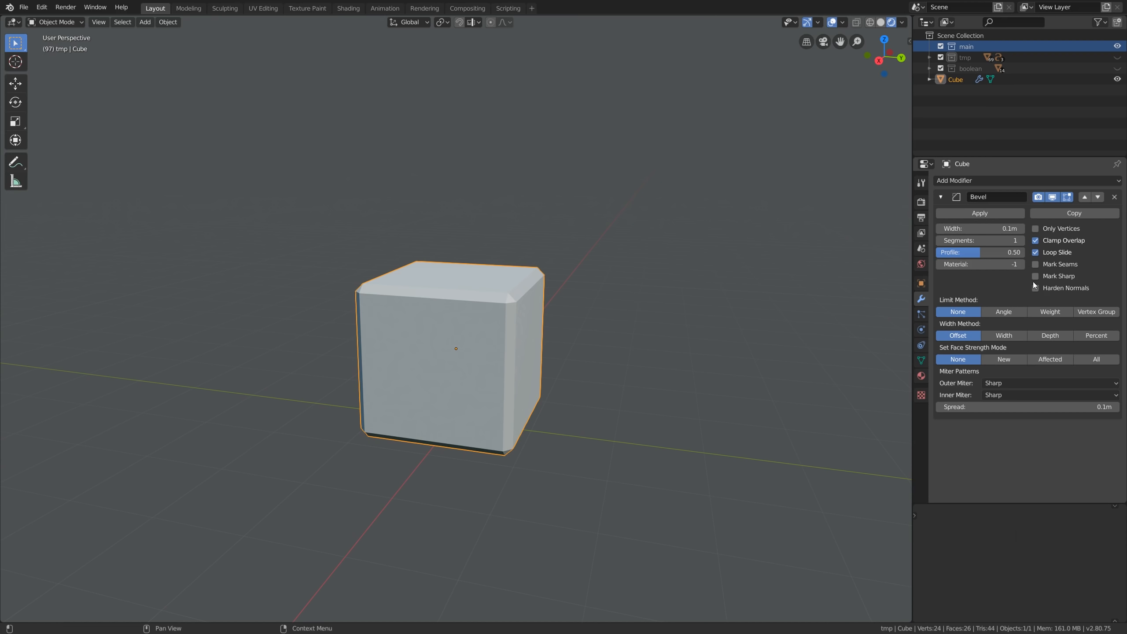
Step: Restrict the cube's Bevel modifier to Only Vertices and raise its width to 1.09 m
{"action": "left_click", "coordinate": [1044, 230]}
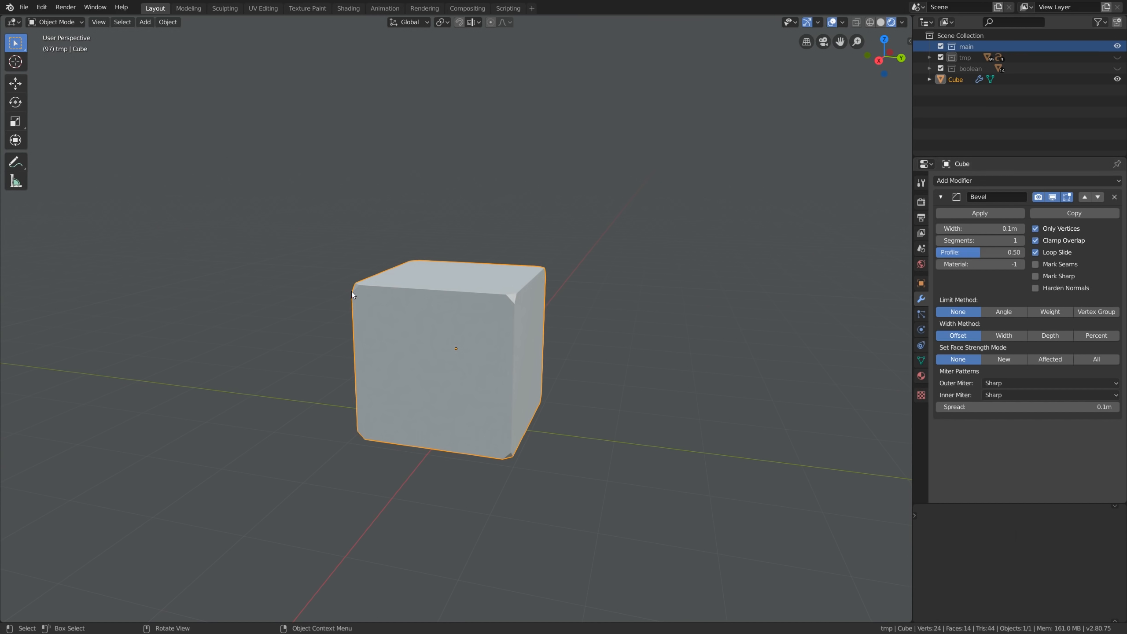
{"action": "mouse_move", "coordinate": [978, 228]}
{"action": "left_mouse_down"}
{"action": "mouse_move", "coordinate": [1036, 228]}
{"action": "mouse_move", "coordinate": [958, 229]}
{"action": "left_mouse_up"}
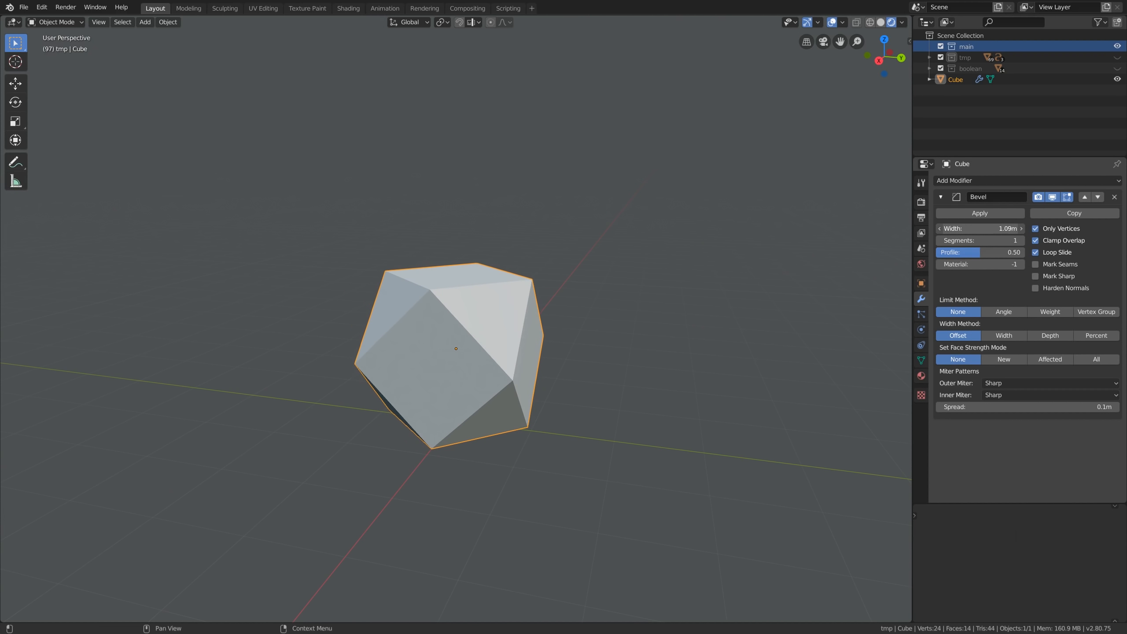
{"action": "mouse_move", "coordinate": [485, 324]}
{"action": "middle_mouse_down"}
{"action": "mouse_move", "coordinate": [463, 331]}
{"action": "mouse_move", "coordinate": [509, 335]}
{"action": "mouse_move", "coordinate": [485, 324]}
{"action": "mouse_move", "coordinate": [504, 313]}
{"action": "middle_mouse_up"}
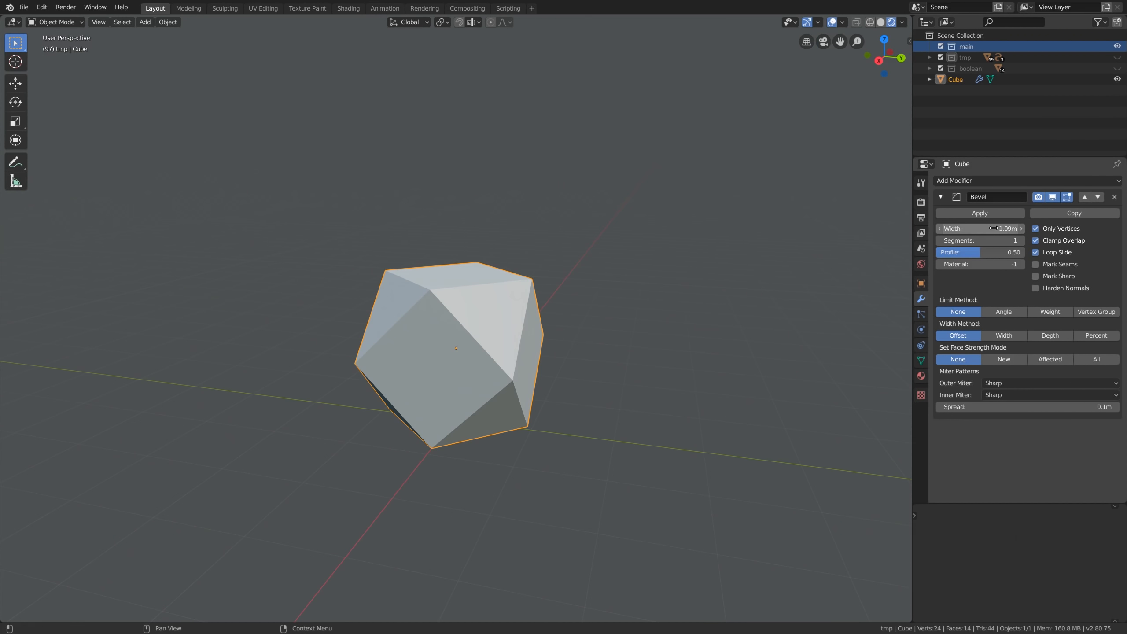
Step: Turn off Only Vertices and reduce the modifier's bevel width to 0.0602 m
{"action": "left_click", "coordinate": [1052, 233]}
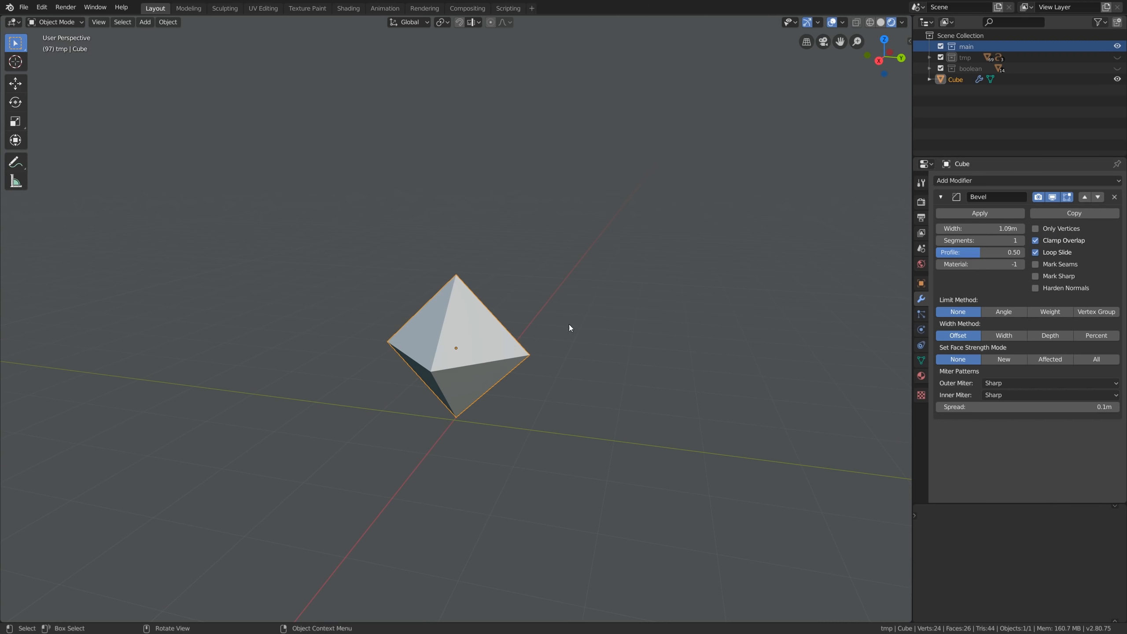
{"action": "mouse_move", "coordinate": [480, 347]}
{"action": "middle_mouse_down"}
{"action": "mouse_move", "coordinate": [451, 349]}
{"action": "mouse_move", "coordinate": [483, 346]}
{"action": "middle_mouse_up"}
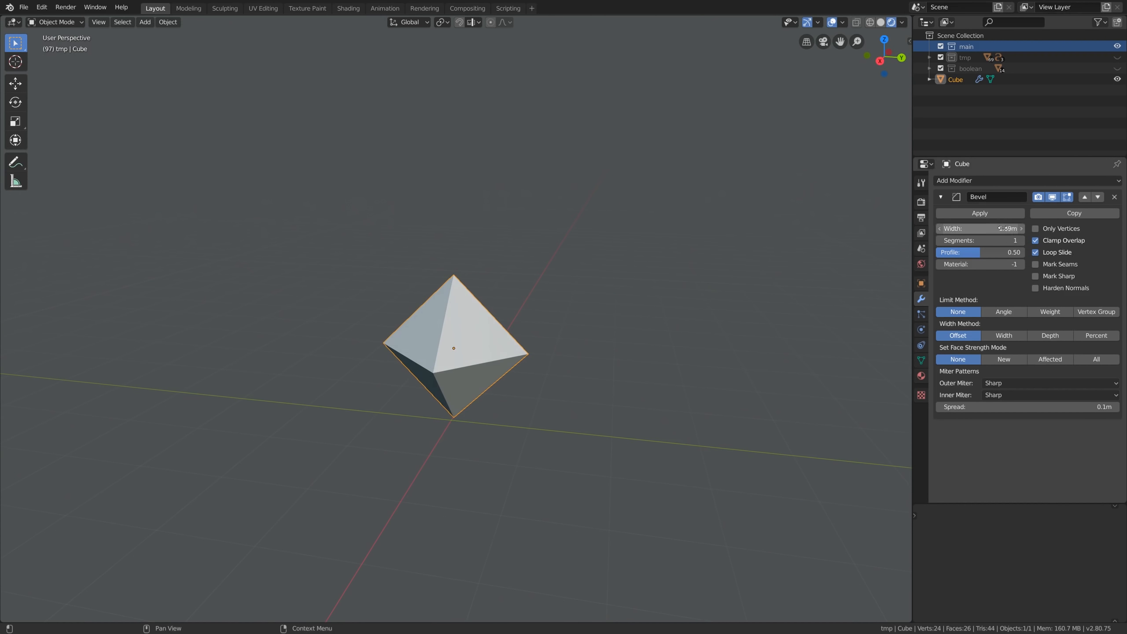
{"action": "left_click_drag", "start_coordinate": [990, 228], "coordinate": [935, 228]}
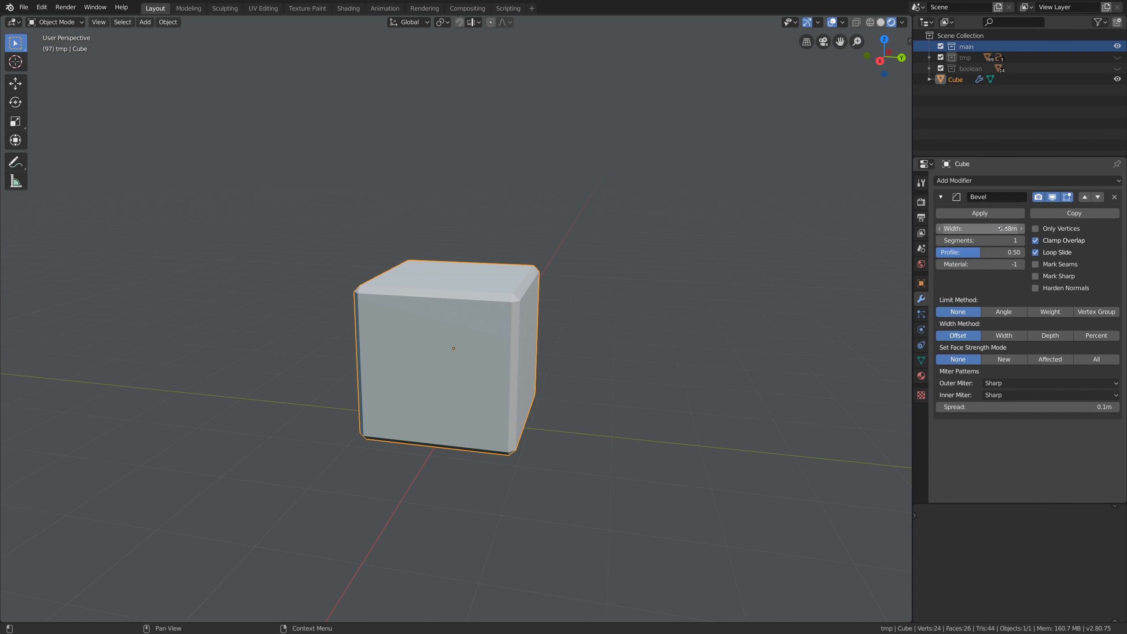
{"action": "left_click_drag", "start_coordinate": [936, 228], "coordinate": [948, 228], "text": "shift"}
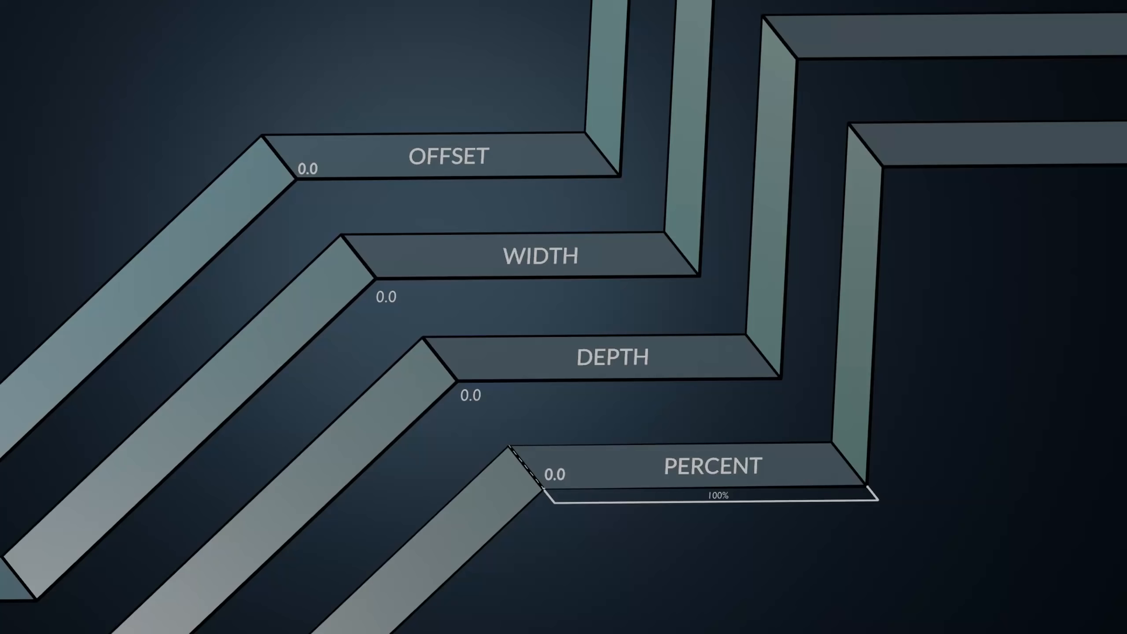
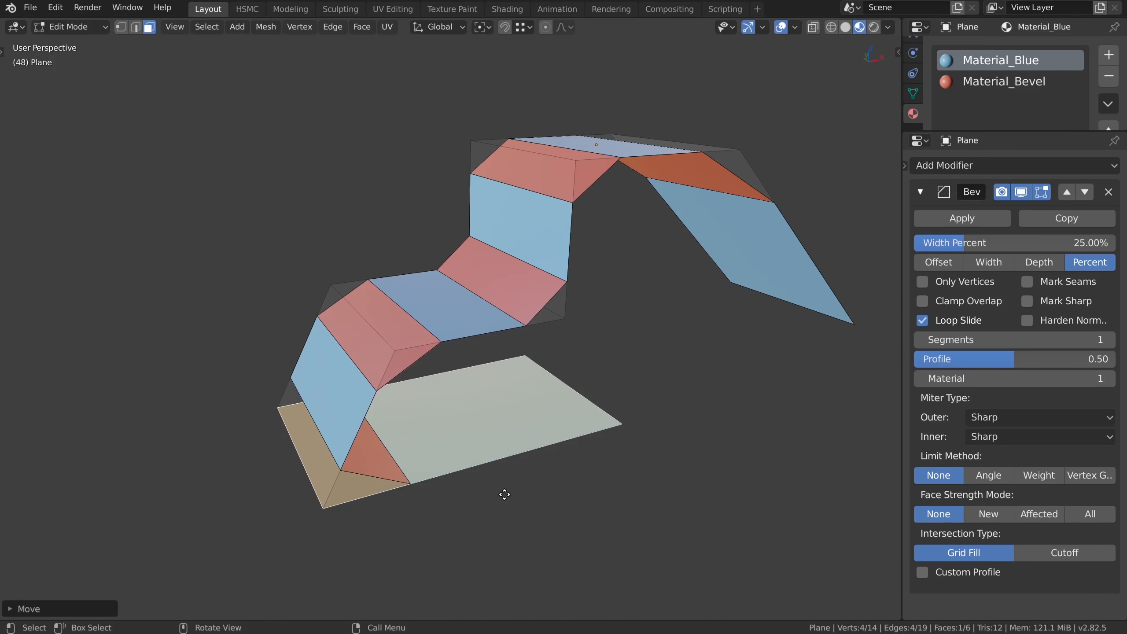
Step: Move the selected corner face of the bevelled plane along the X axis
{"action": "key", "text": "g"}
{"action": "key", "text": "x"}
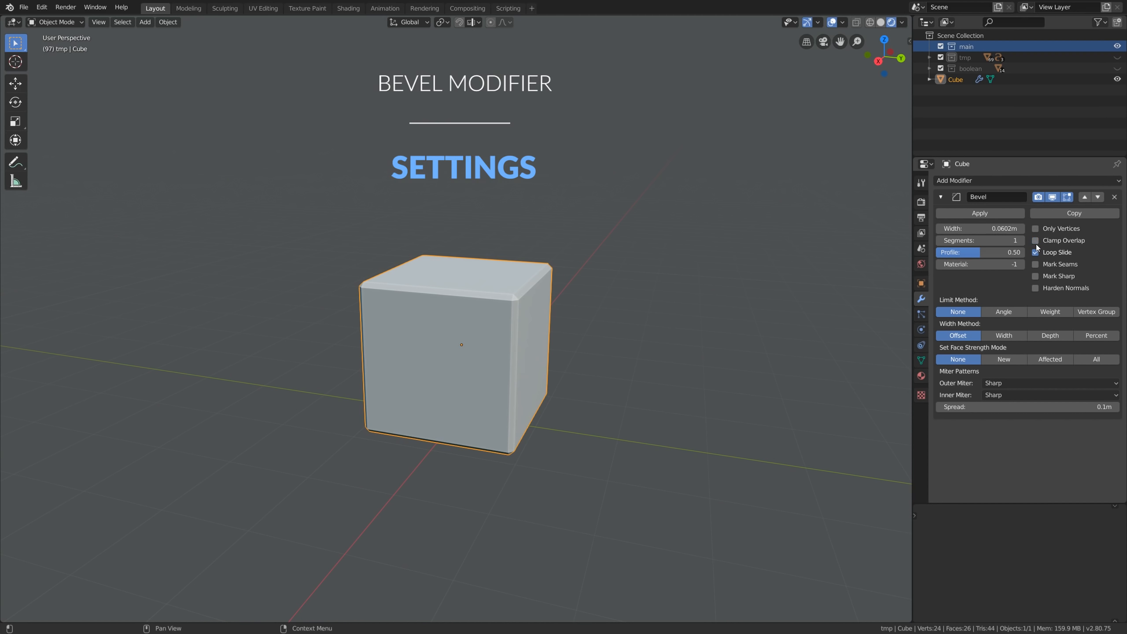
Step: Raise the unclamped bevel's width to 1.31 m and rotate the overlapping cube with a free trackball rotation
{"action": "left_click_drag", "start_coordinate": [985, 229], "coordinate": [1101, 228]}
{"action": "key", "text": "r"}
{"action": "key", "text": "r"}
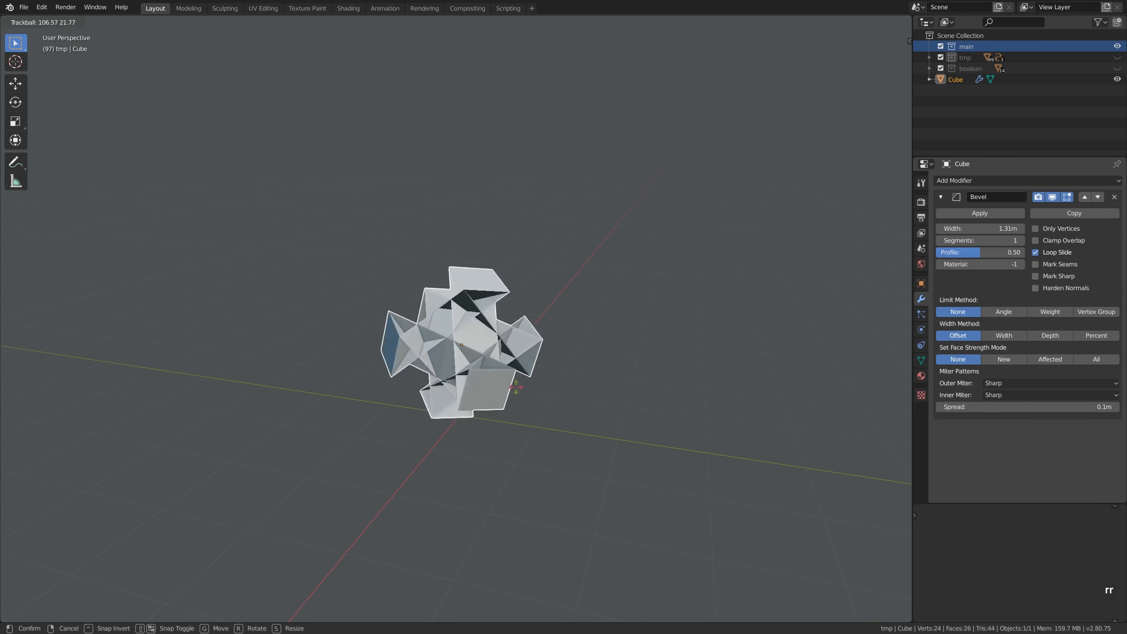
{"action": "left_click", "coordinate": [630, 349]}
Step: Scale the cube up by 6.747 and try a second trackball rotation
{"action": "key", "text": "s"}
{"action": "left_click", "coordinate": [431, 192]}
{"action": "key", "text": "r"}
{"action": "key", "text": "r"}
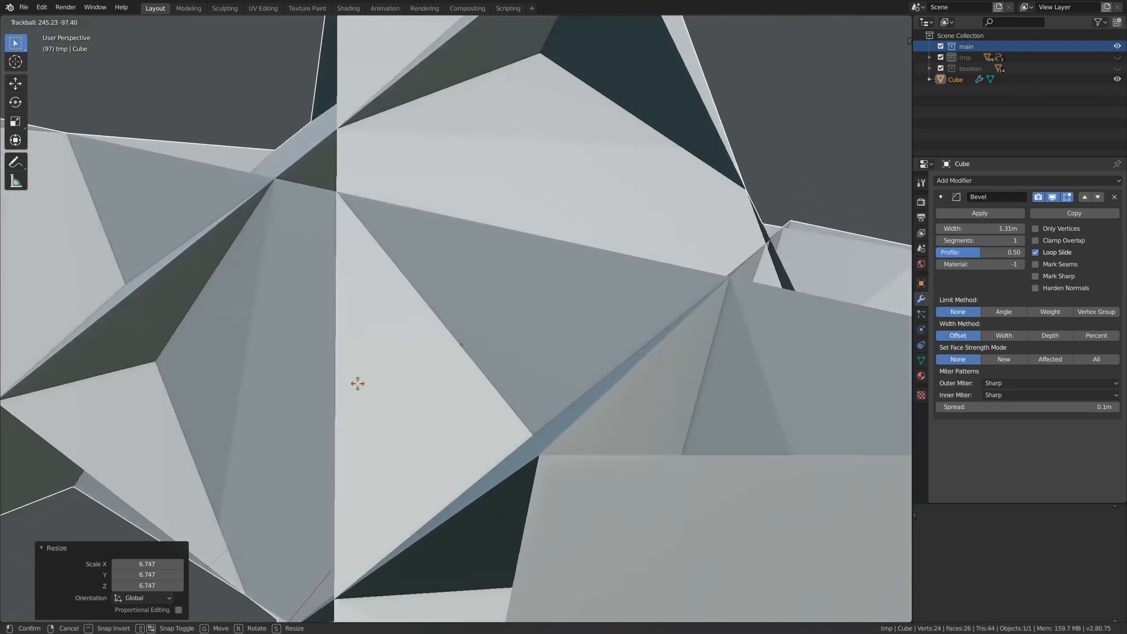
{"action": "key", "text": "Escape"}
Step: Undo the cube's scaling and trackball rotation
{"action": "key", "text": "ctrl+z"}
{"action": "key", "text": "ctrl+z"}
{"action": "key", "text": "ctrl+z"}
{"action": "key", "text": "ctrl+z"}
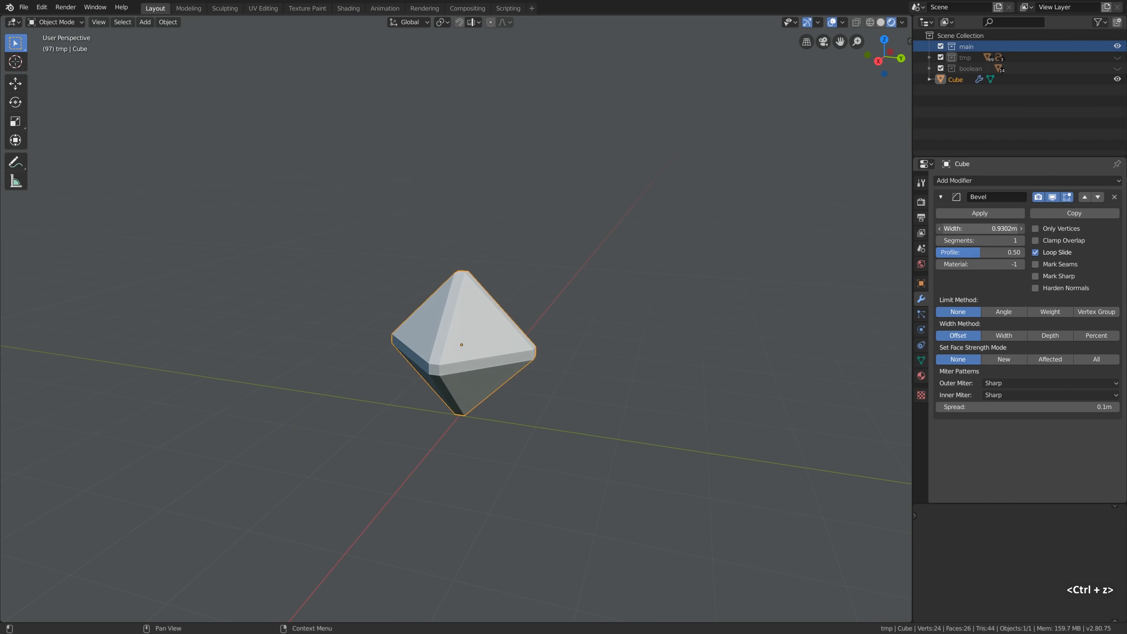
Step: Set the cube's bevel to a width of 0.2302 m with 3 segments and shade the cube smooth
{"action": "left_click_drag", "start_coordinate": [1015, 228], "coordinate": [989, 228]}
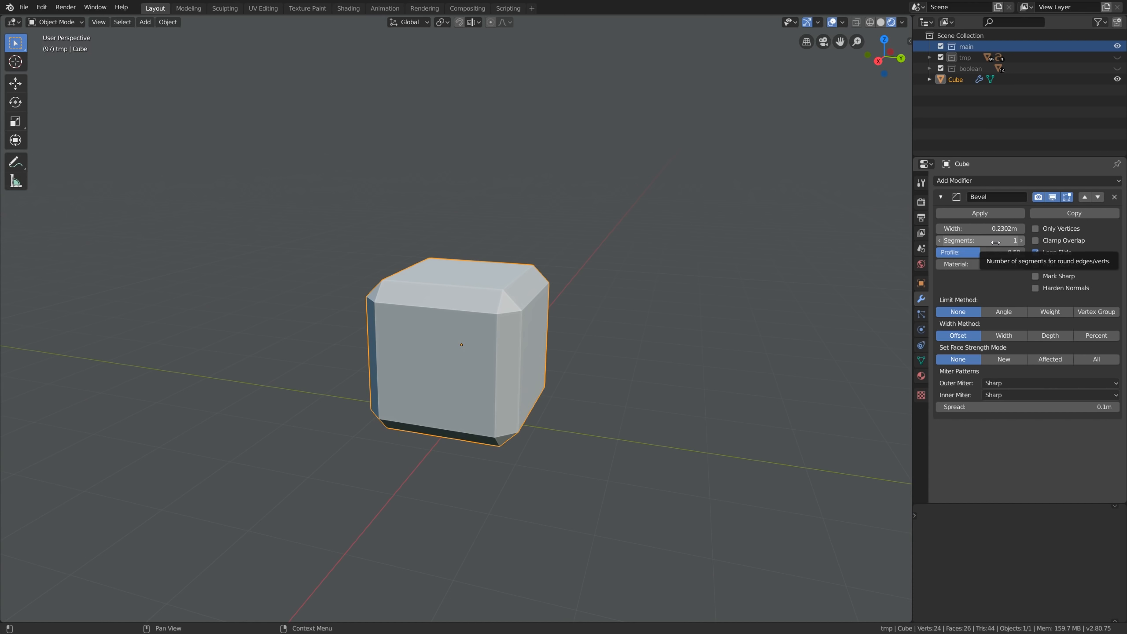
{"action": "left_click", "coordinate": [1020, 241]}
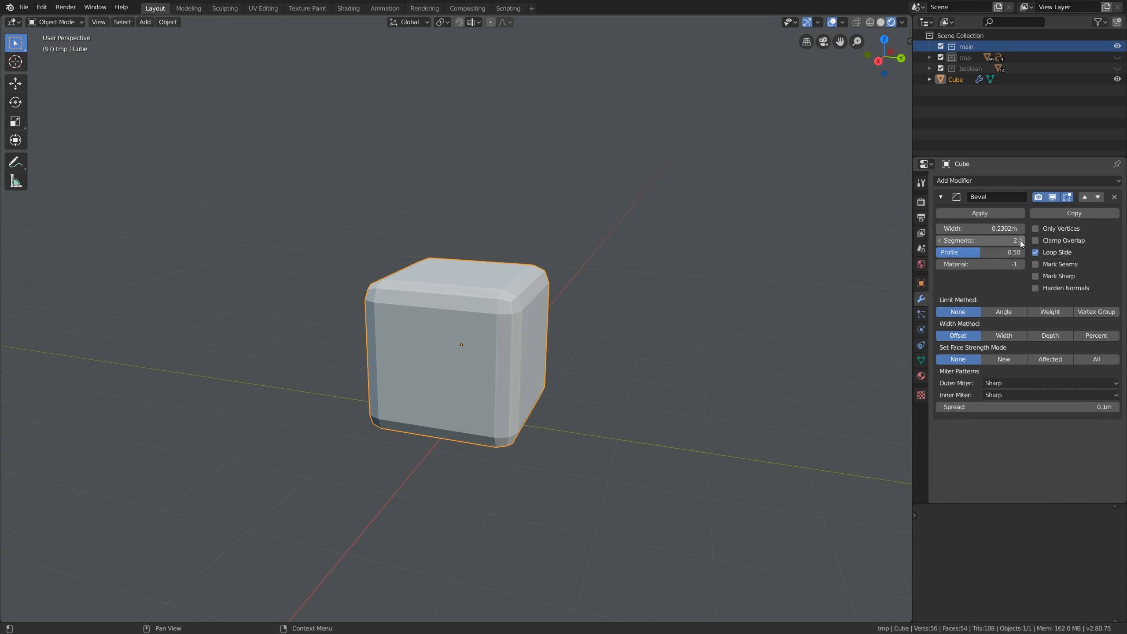
{"action": "left_click", "coordinate": [1020, 240]}
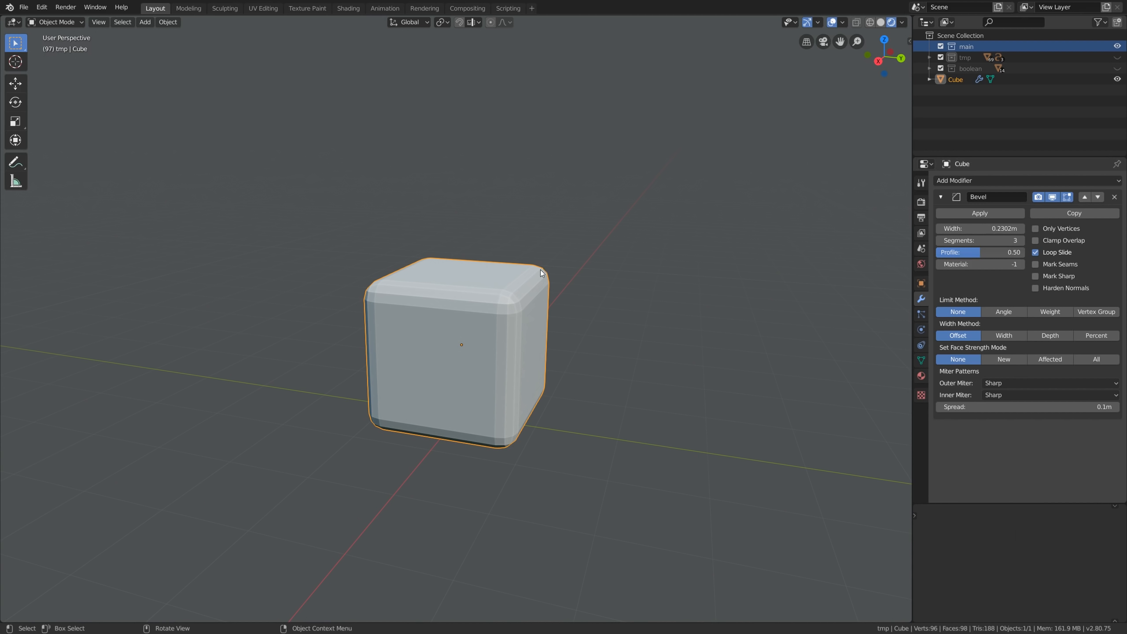
{"action": "right_click", "coordinate": [499, 273]}
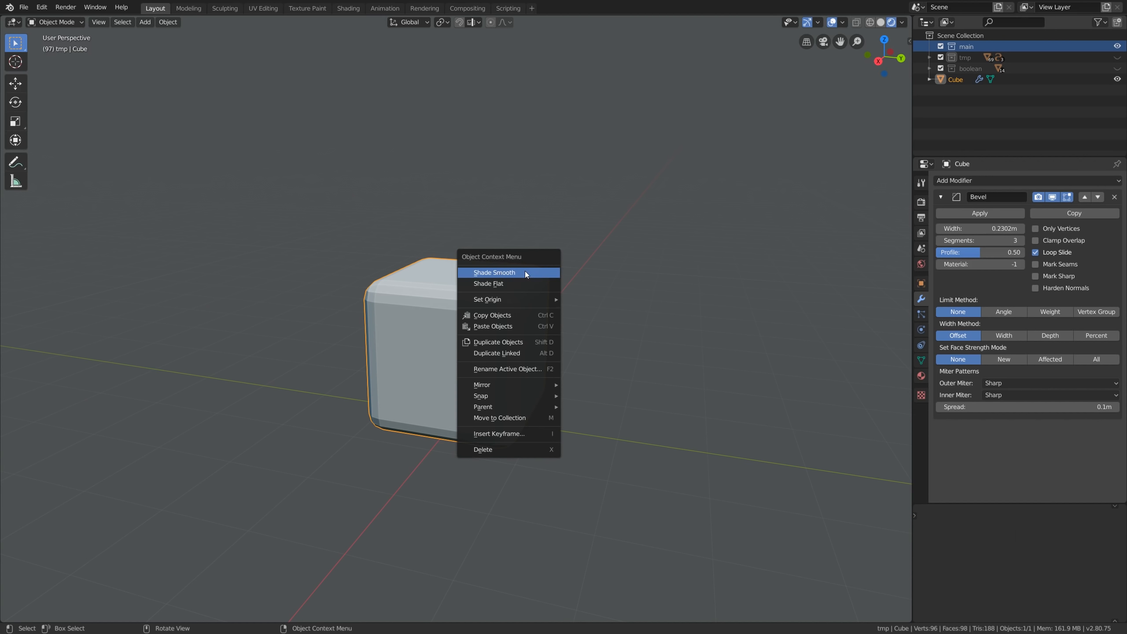
{"action": "left_click", "coordinate": [525, 273]}
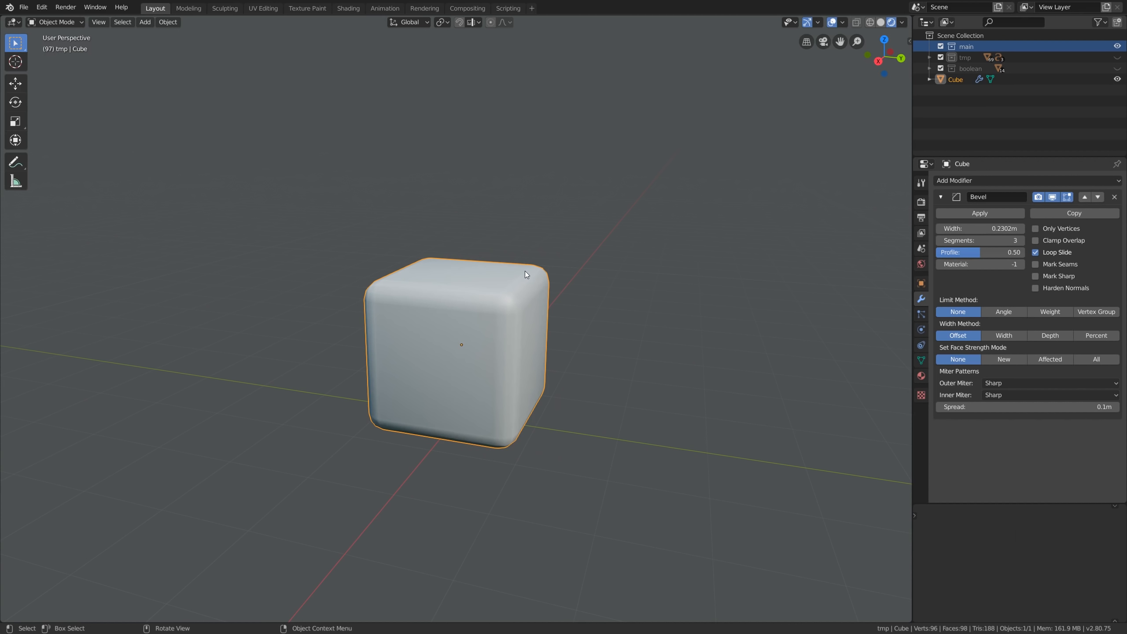
Step: Reduce the bevel to 1 segment and inspect the smooth shading around the cube's edges
{"action": "left_click", "coordinate": [940, 241]}
{"action": "left_click", "coordinate": [939, 241]}
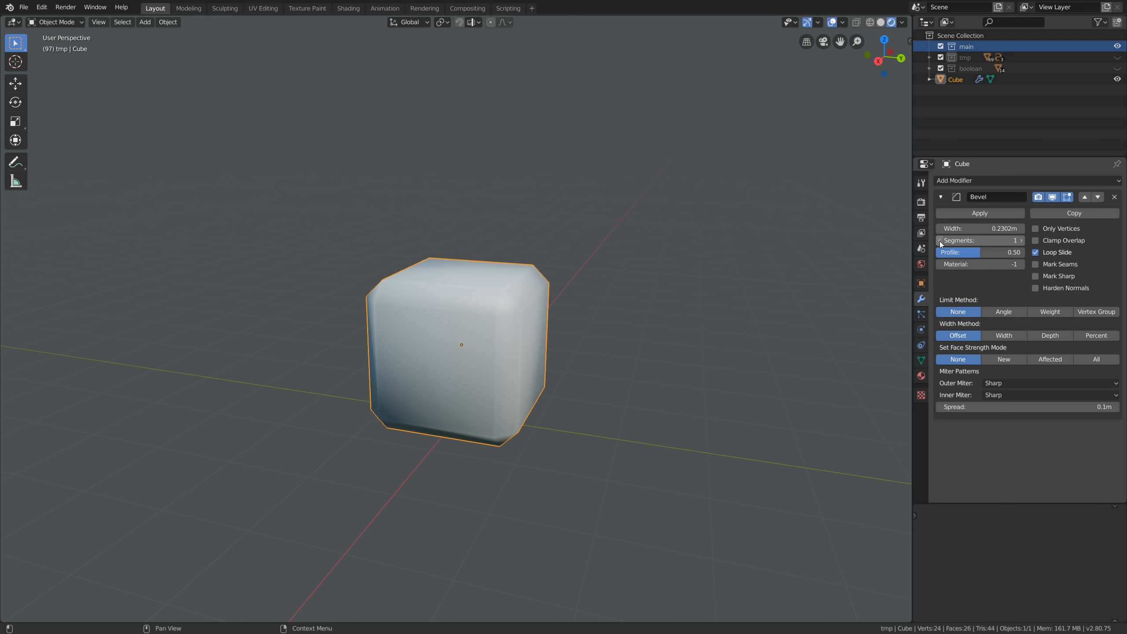
{"action": "middle_click_drag", "start_coordinate": [539, 286], "coordinate": [536, 288]}
Step: Raise the Bevel modifier's segment count to 10
{"action": "left_click", "coordinate": [1022, 241]}
{"action": "left_click", "coordinate": [1022, 241]}
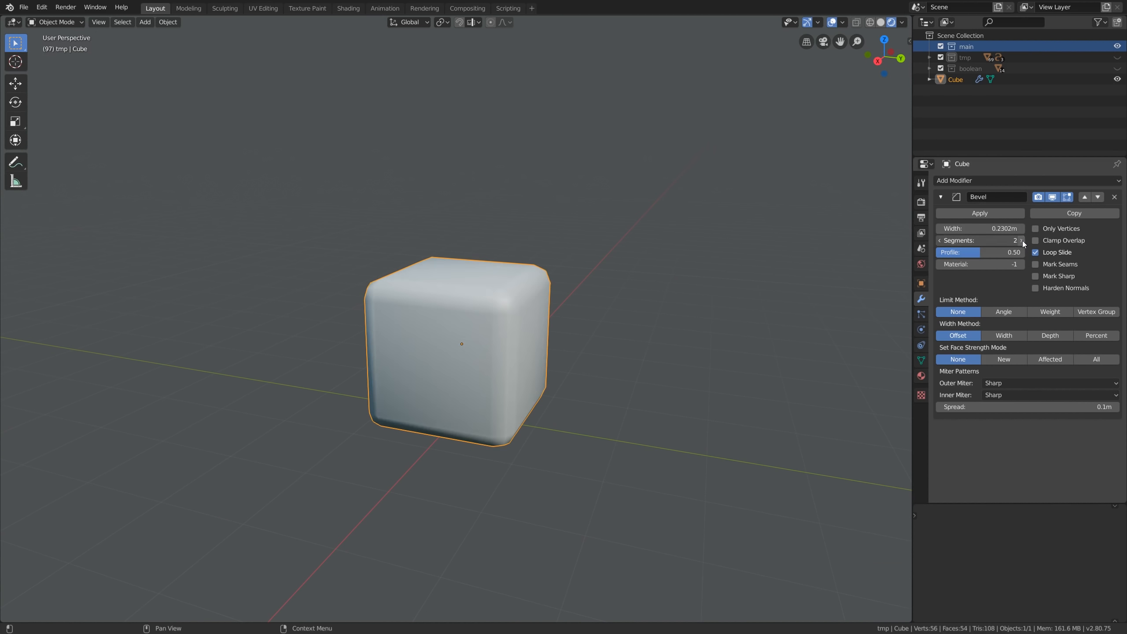
{"action": "left_click", "coordinate": [1022, 241]}
{"action": "left_click", "coordinate": [1022, 241]}
{"action": "left_click", "coordinate": [1022, 241]}
{"action": "left_click", "coordinate": [1023, 241]}
{"action": "left_click", "coordinate": [1022, 240]}
{"action": "left_click", "coordinate": [1021, 241]}
{"action": "left_click", "coordinate": [1022, 240]}
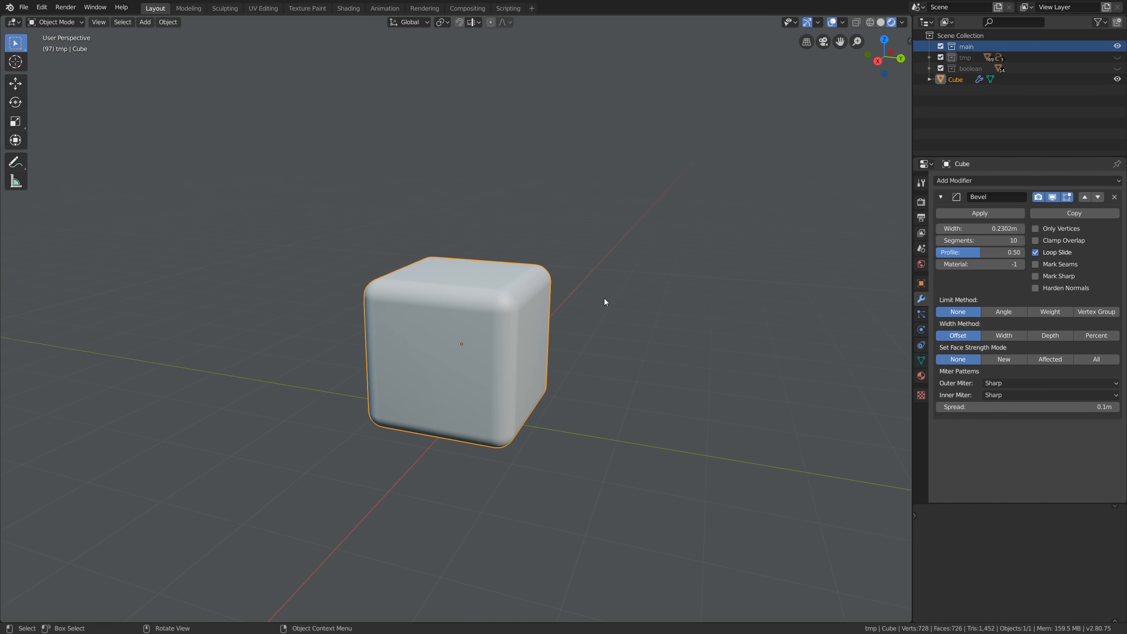
Step: Lower the Bevel modifier's segments to 5 and set its profile to 0.13
{"action": "left_click", "coordinate": [940, 241]}
{"action": "left_click", "coordinate": [939, 241]}
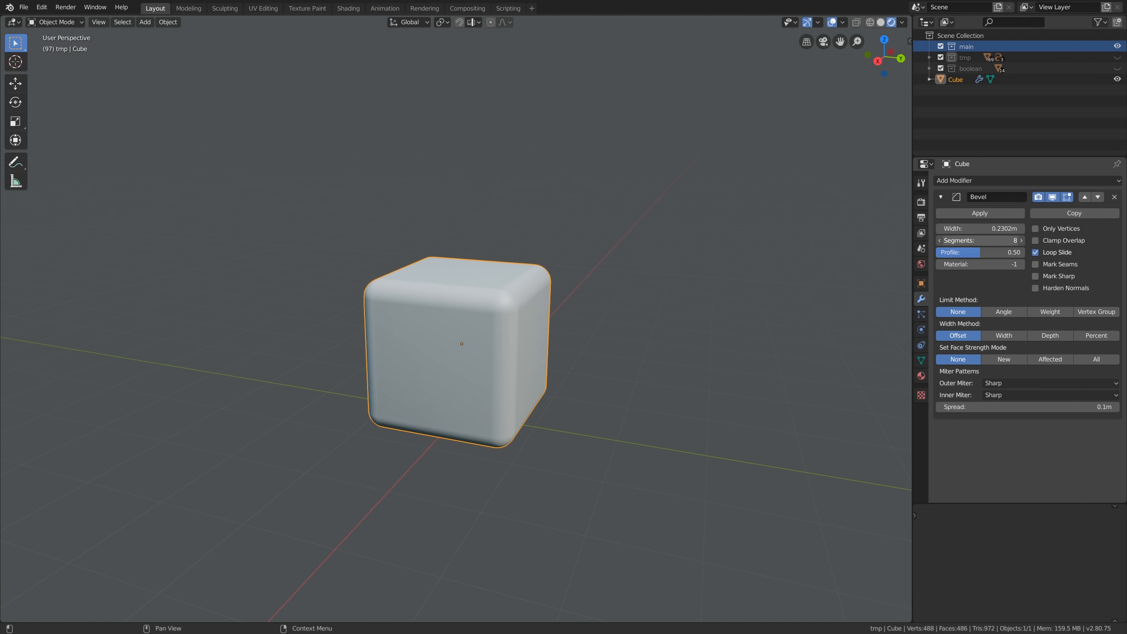
{"action": "left_click_drag", "start_coordinate": [981, 242], "coordinate": [960, 242]}
{"action": "mouse_move", "coordinate": [946, 255]}
{"action": "left_mouse_down"}
{"action": "mouse_move", "coordinate": [985, 255]}
{"action": "mouse_move", "coordinate": [908, 256]}
{"action": "mouse_move", "coordinate": [946, 252]}
{"action": "left_mouse_up"}
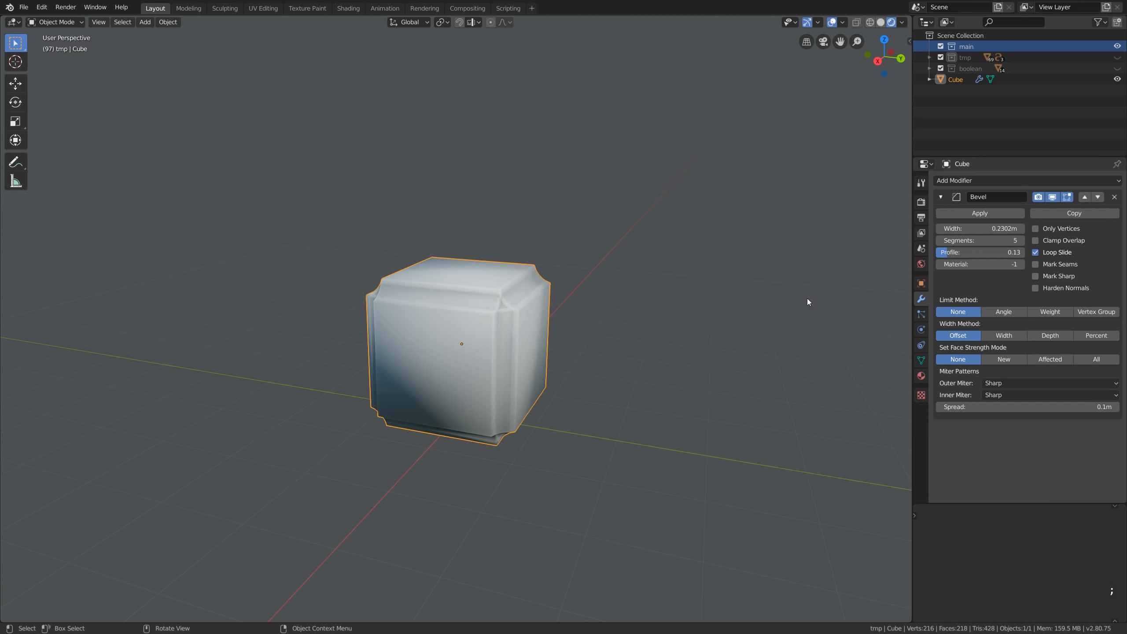
Step: Set the bevel width to 0.1502 m with a profile of 0.50, and enter edit mode on the cube
{"action": "mouse_move", "coordinate": [976, 228]}
{"action": "left_mouse_down"}
{"action": "mouse_move", "coordinate": [992, 228]}
{"action": "mouse_move", "coordinate": [967, 228]}
{"action": "mouse_move", "coordinate": [978, 252]}
{"action": "mouse_move", "coordinate": [1027, 252]}
{"action": "mouse_move", "coordinate": [972, 252]}
{"action": "mouse_move", "coordinate": [1037, 253]}
{"action": "mouse_move", "coordinate": [979, 253]}
{"action": "mouse_move", "coordinate": [984, 273]}
{"action": "left_mouse_up"}
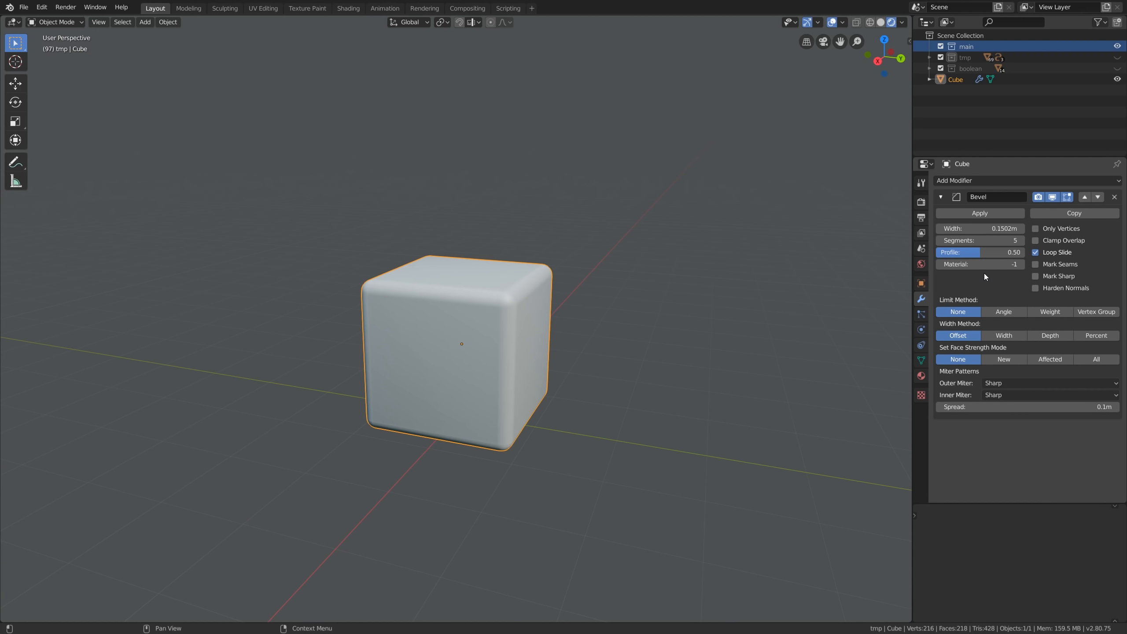
{"action": "key", "text": "Tab"}
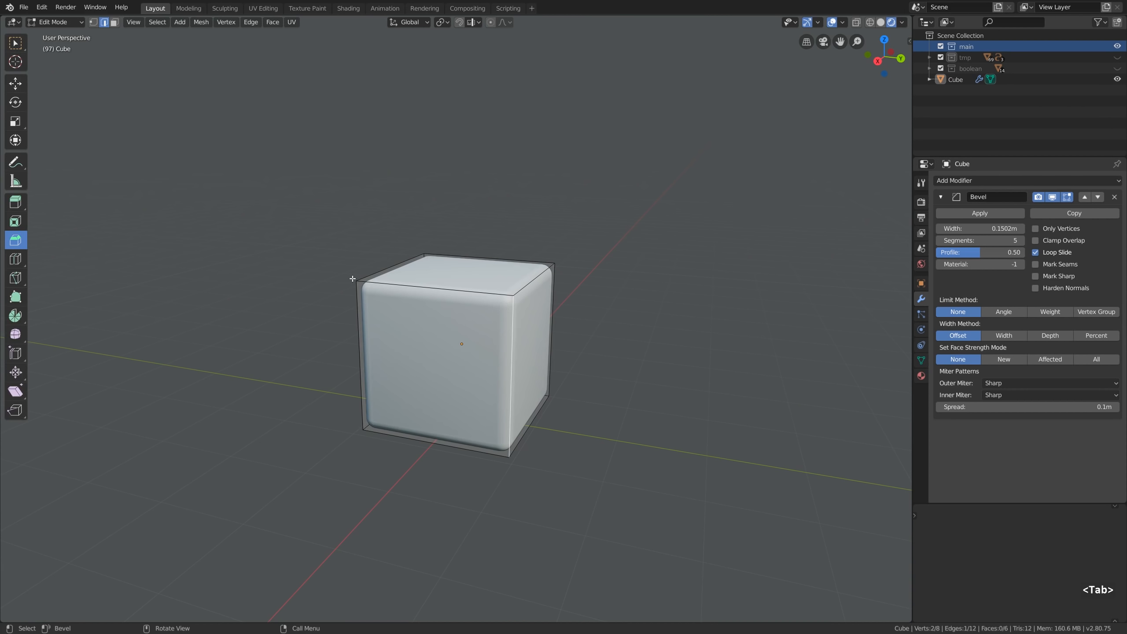
Step: Try a vertex-only bevel on the cube's near upper corner with a 0.783 m width and 4 segments, and undo it
{"action": "key", "text": "1"}
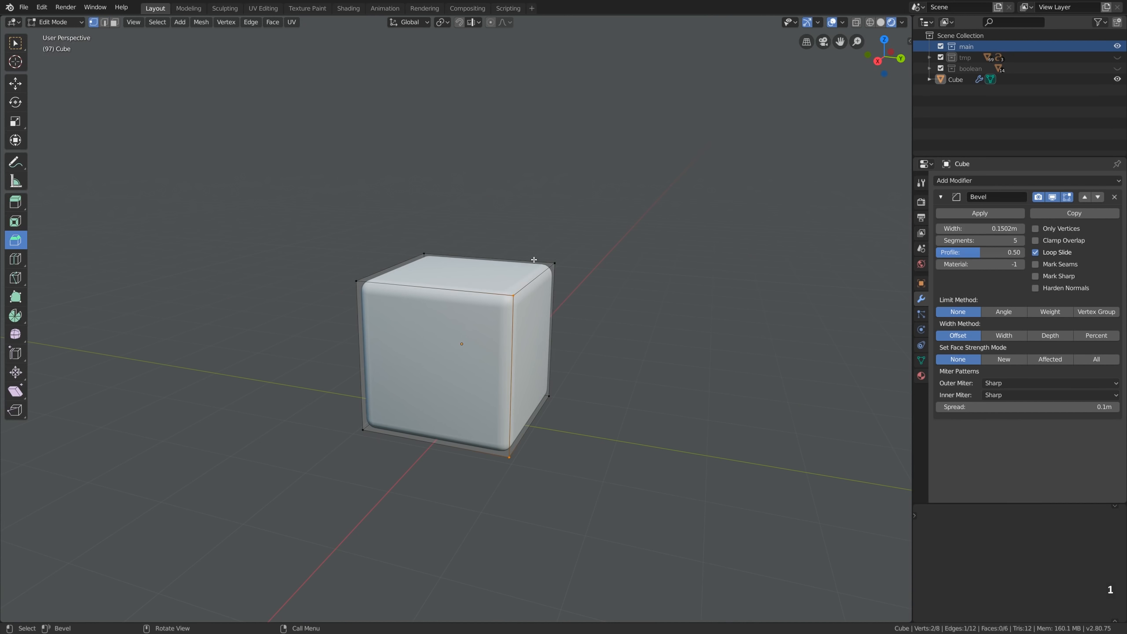
{"action": "scroll", "coordinate": [515, 294], "scroll_direction": "up", "scroll_amount": 2}
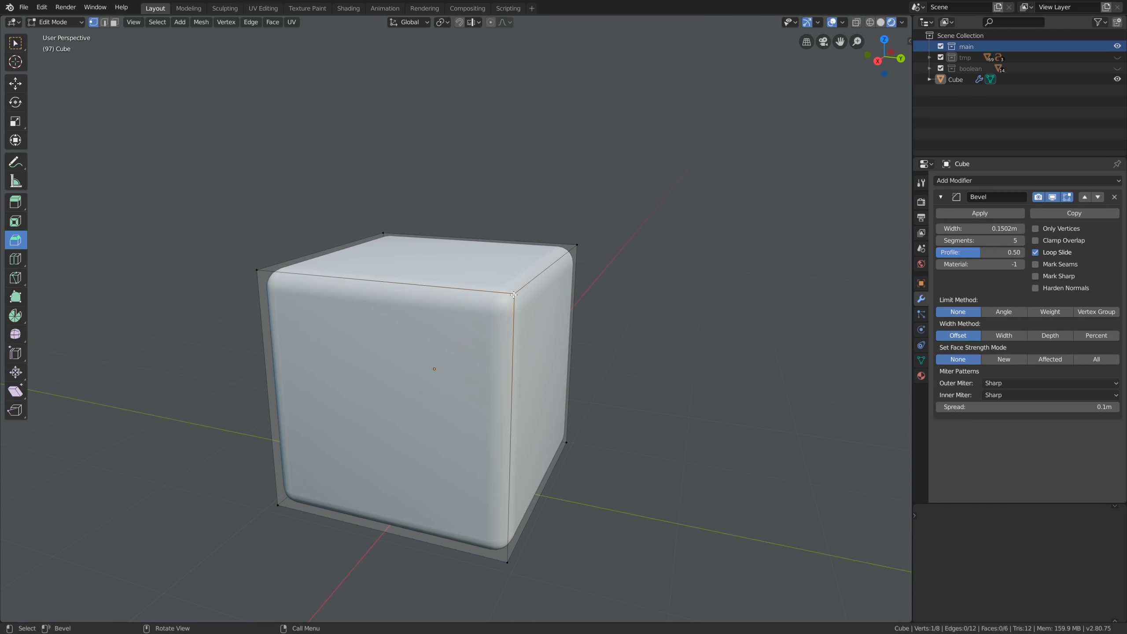
{"action": "left_click", "coordinate": [225, 22]}
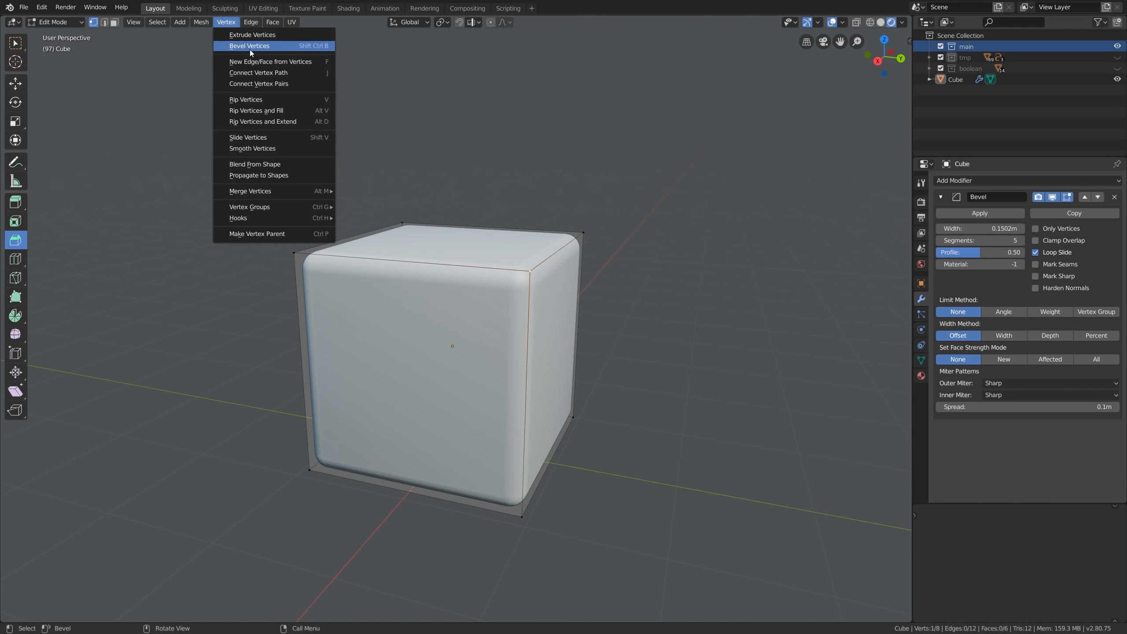
{"action": "key", "text": "ctrl+shift+b"}
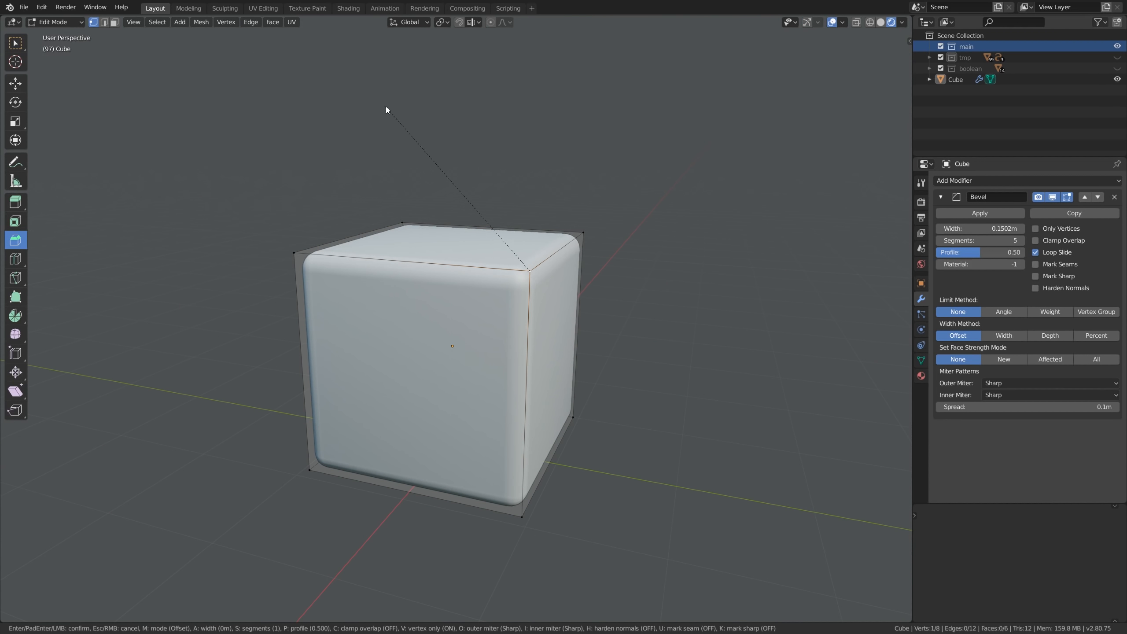
{"action": "left_click", "coordinate": [632, 251]}
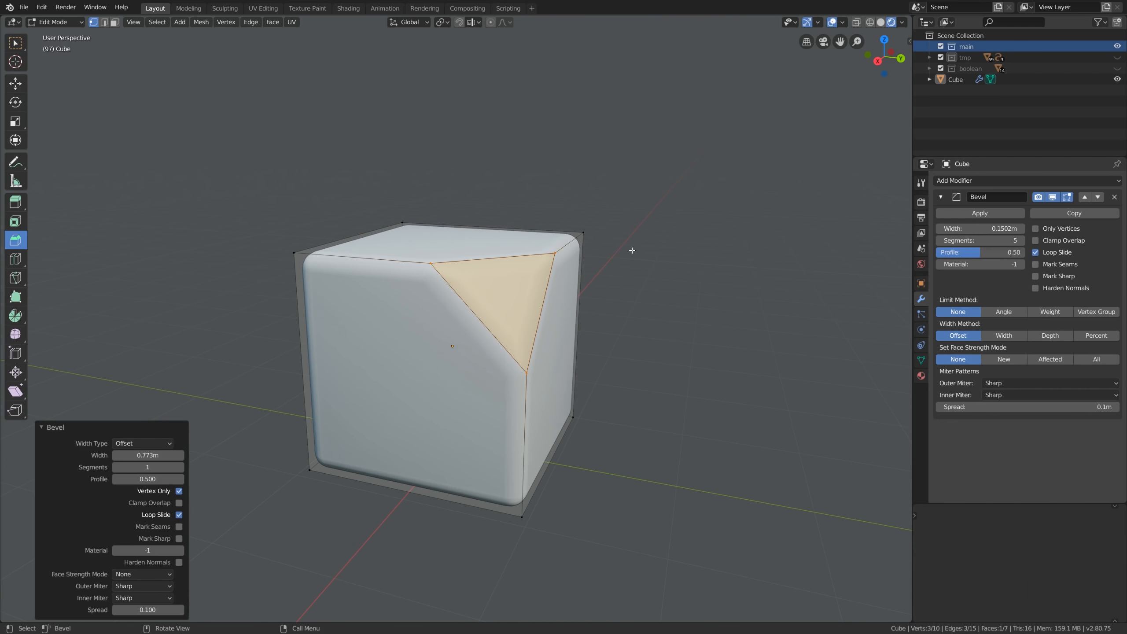
{"action": "left_click", "coordinate": [181, 469]}
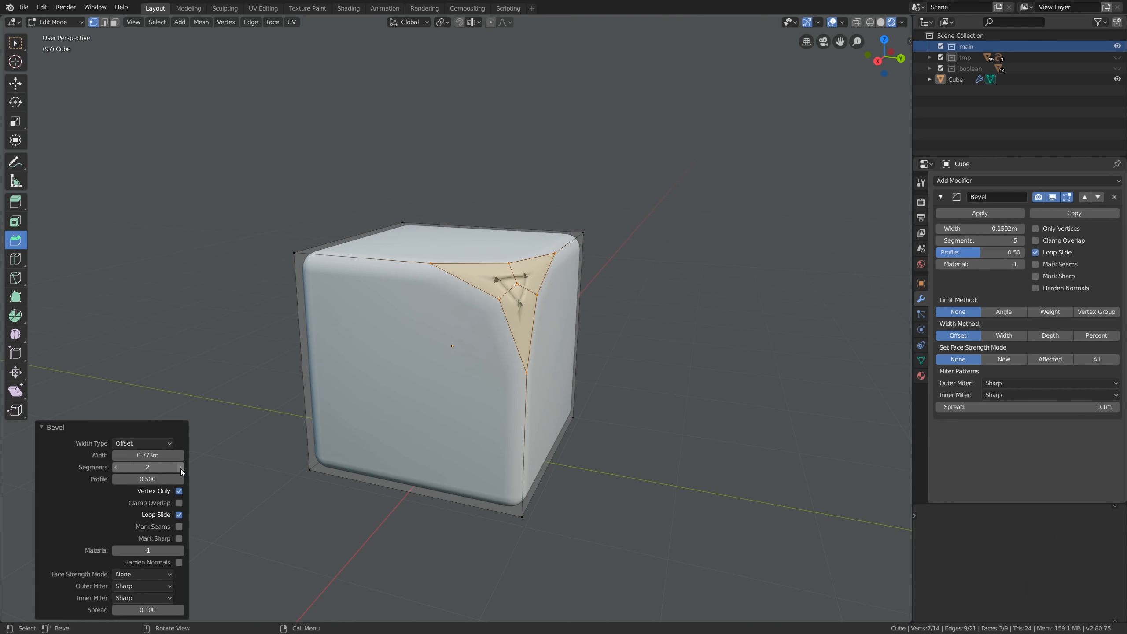
{"action": "left_click", "coordinate": [181, 469]}
{"action": "left_click", "coordinate": [181, 468]}
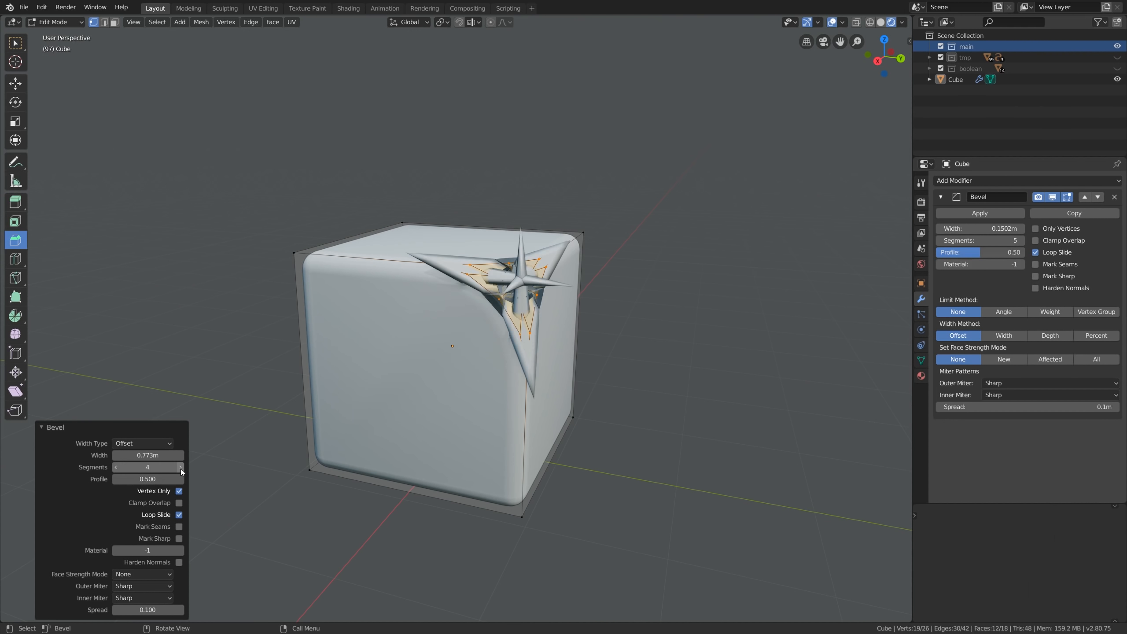
{"action": "mouse_move", "coordinate": [158, 457]}
{"action": "left_mouse_down"}
{"action": "mouse_move", "coordinate": [125, 456]}
{"action": "mouse_move", "coordinate": [177, 457]}
{"action": "mouse_move", "coordinate": [151, 456]}
{"action": "mouse_move", "coordinate": [168, 459]}
{"action": "left_mouse_up"}
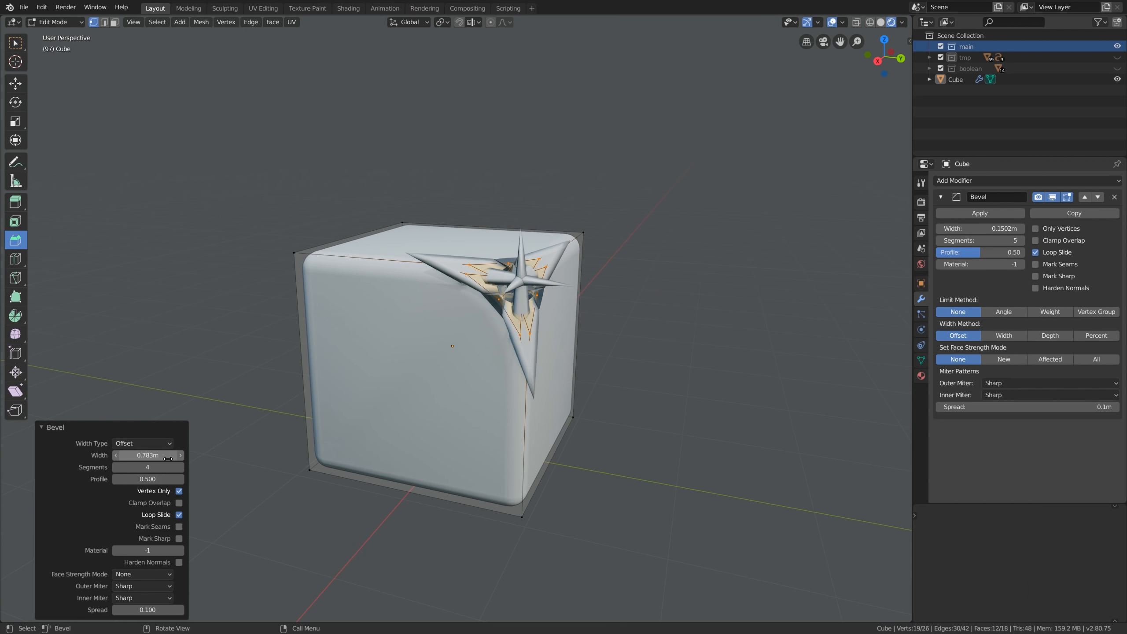
{"action": "key", "text": "super"}
{"action": "key", "text": "super"}
{"action": "key", "text": "ctrl+z"}
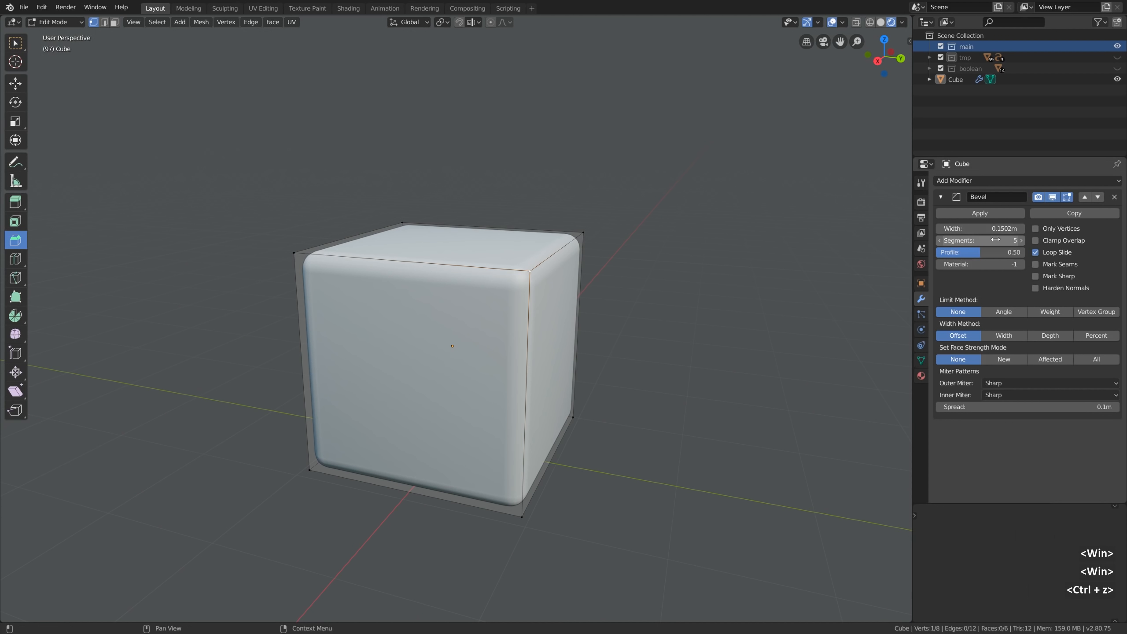
Step: Hide the Bevel modifier in the viewport and bevel the near upper corner vertex with width 0.901 m, 7 segments and profile 0.060
{"action": "left_click", "coordinate": [1052, 198]}
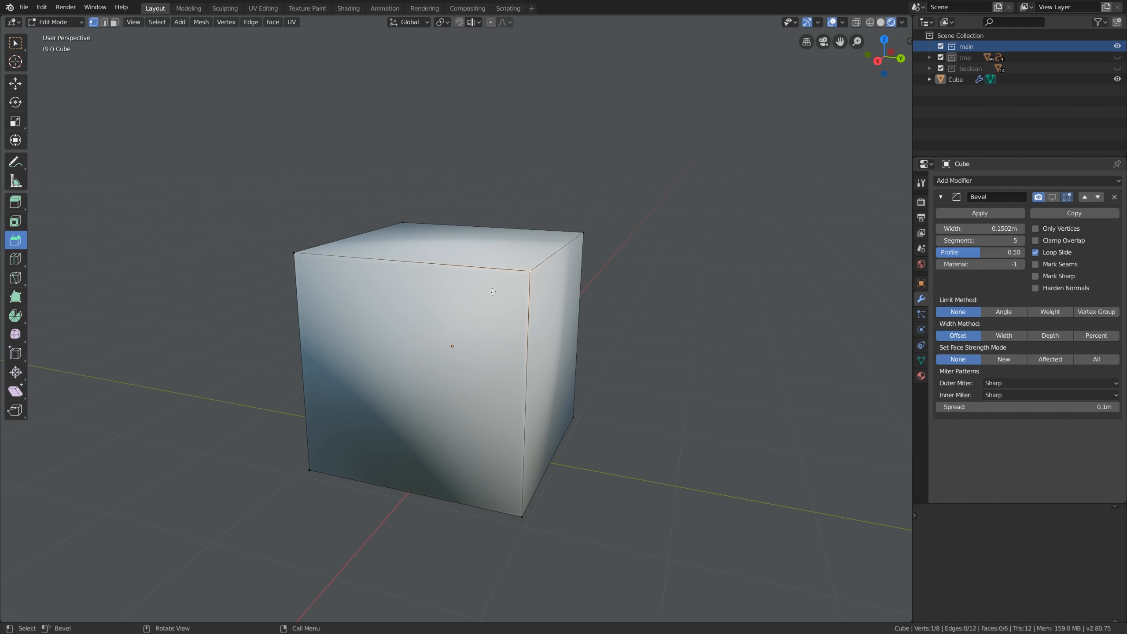
{"action": "key", "text": "ctrl+shift+b"}
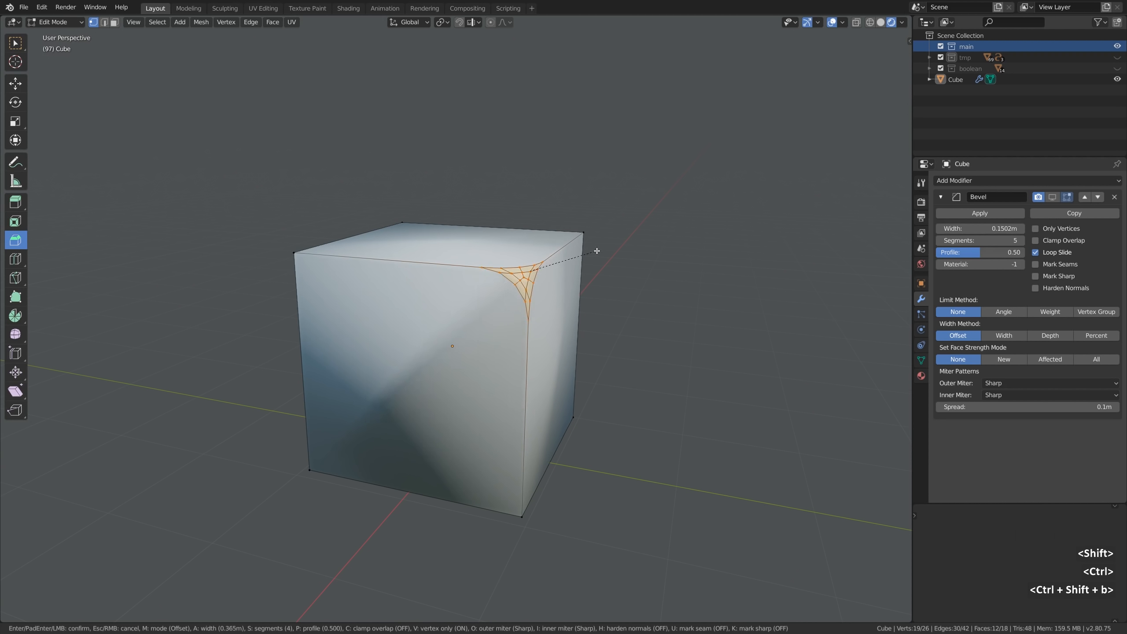
{"action": "left_click", "coordinate": [676, 201]}
{"action": "left_click", "coordinate": [180, 467]}
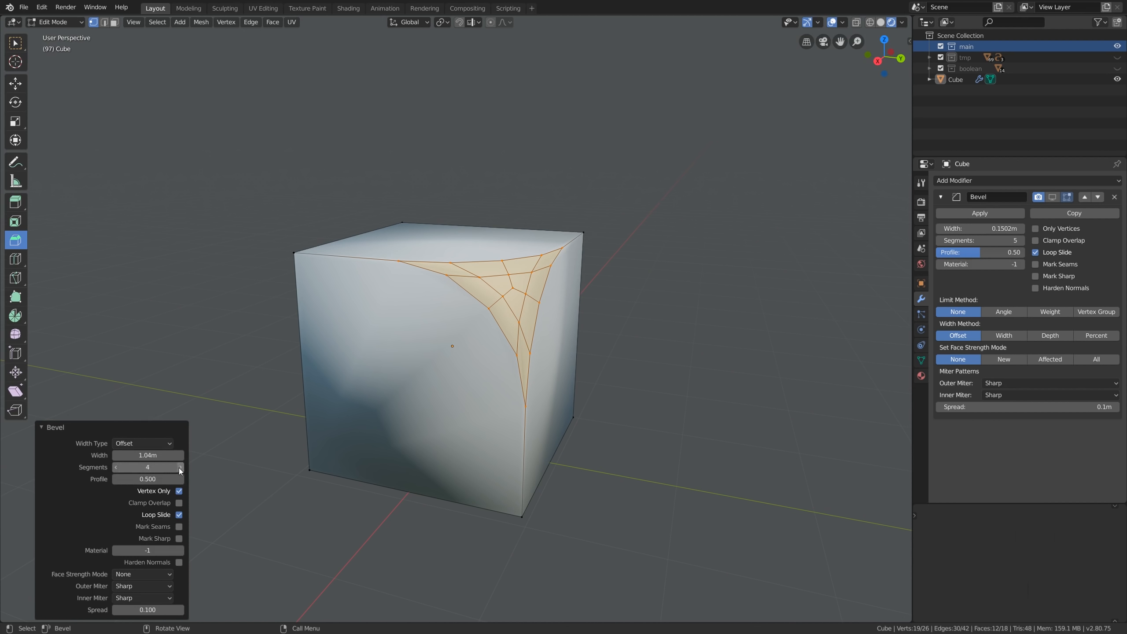
{"action": "left_click_drag", "start_coordinate": [155, 482], "coordinate": [138, 455]}
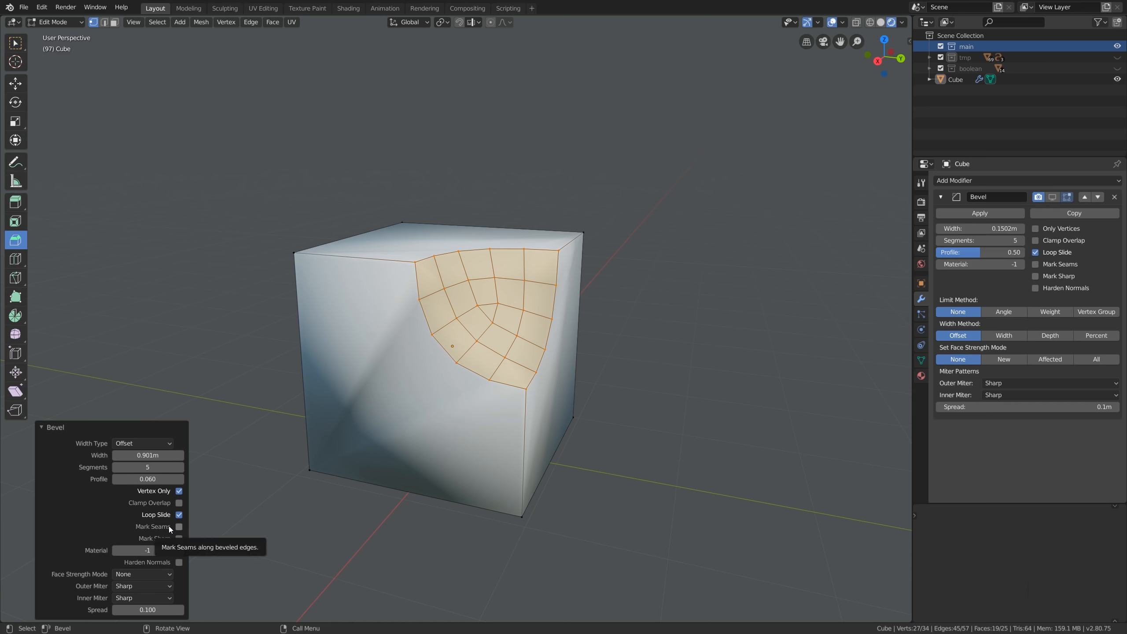
{"action": "left_click", "coordinate": [180, 467]}
{"action": "left_click", "coordinate": [180, 467]}
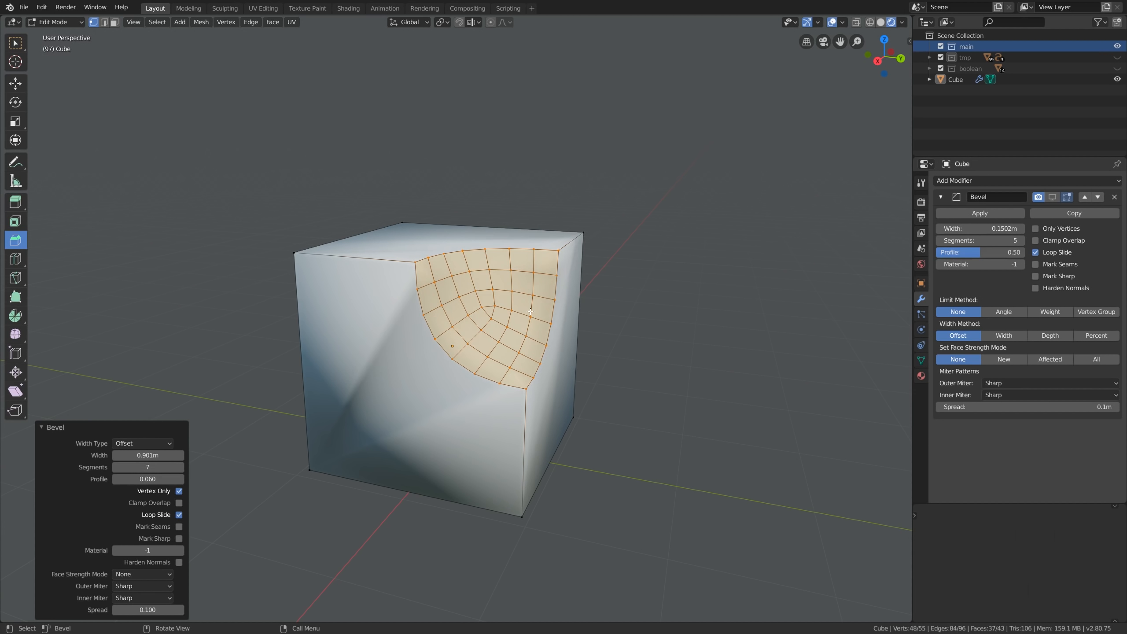
Step: Return to object mode, show the Bevel modifier in the viewport again and reduce its width to 0.0182 m
{"action": "key", "text": "Tab"}
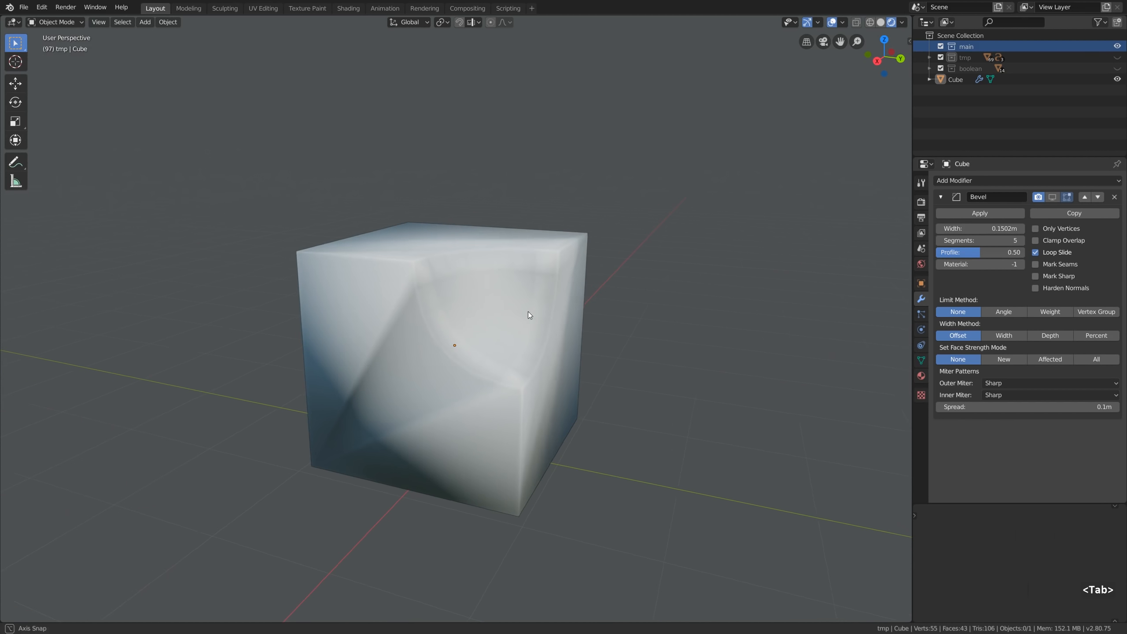
{"action": "left_click", "coordinate": [1052, 197]}
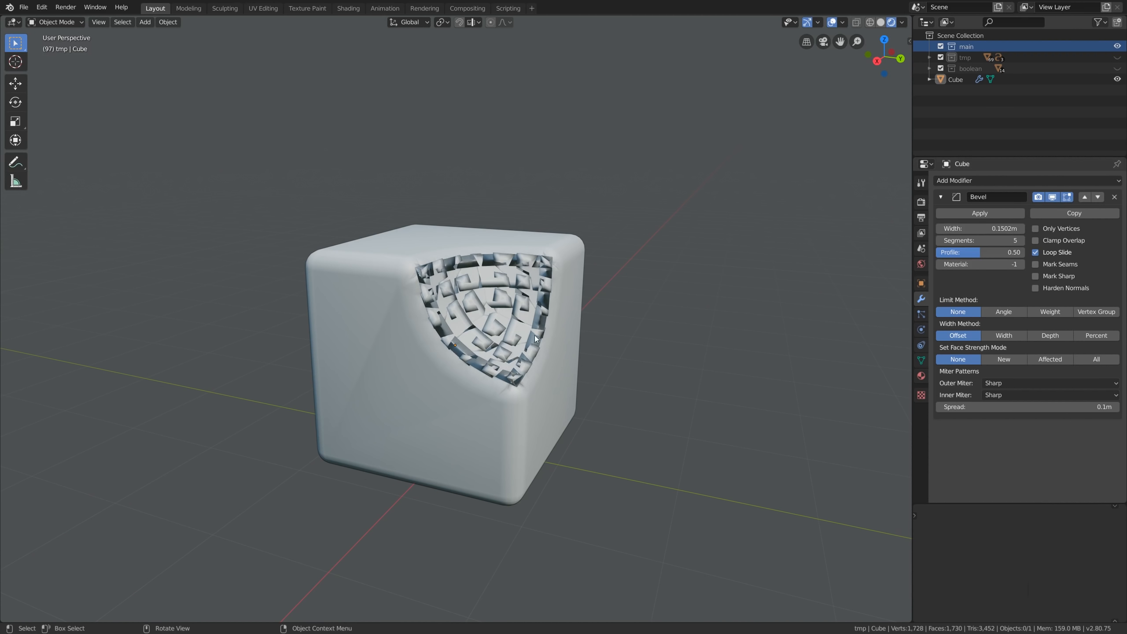
{"action": "key", "text": "semicolon"}
{"action": "left_click_drag", "start_coordinate": [976, 228], "coordinate": [927, 228]}
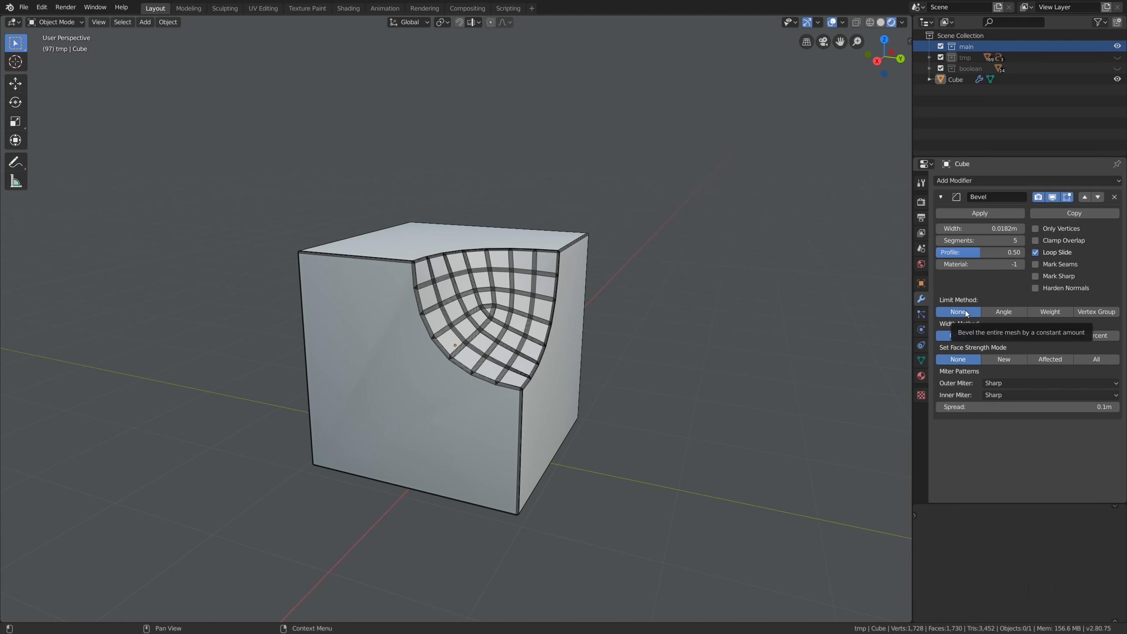
Step: Limit the Bevel modifier by an angle of 30° and rename it Bevel_angle
{"action": "left_click", "coordinate": [996, 312]}
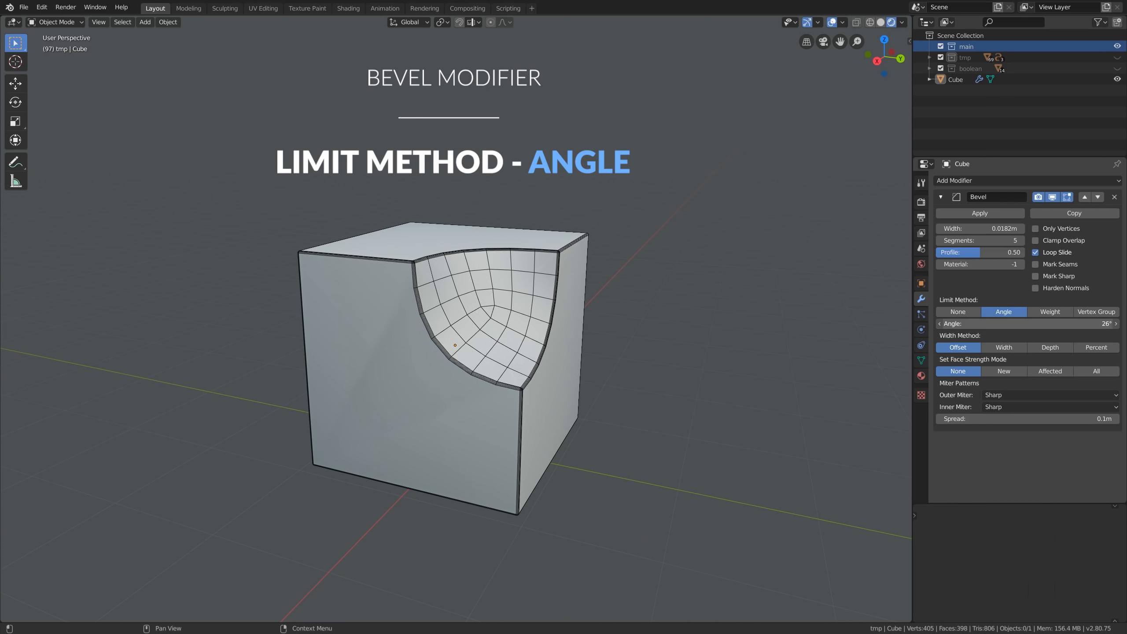
{"action": "mouse_move", "coordinate": [1016, 324]}
{"action": "left_mouse_down"}
{"action": "mouse_move", "coordinate": [976, 324]}
{"action": "mouse_move", "coordinate": [1022, 324]}
{"action": "left_mouse_up"}
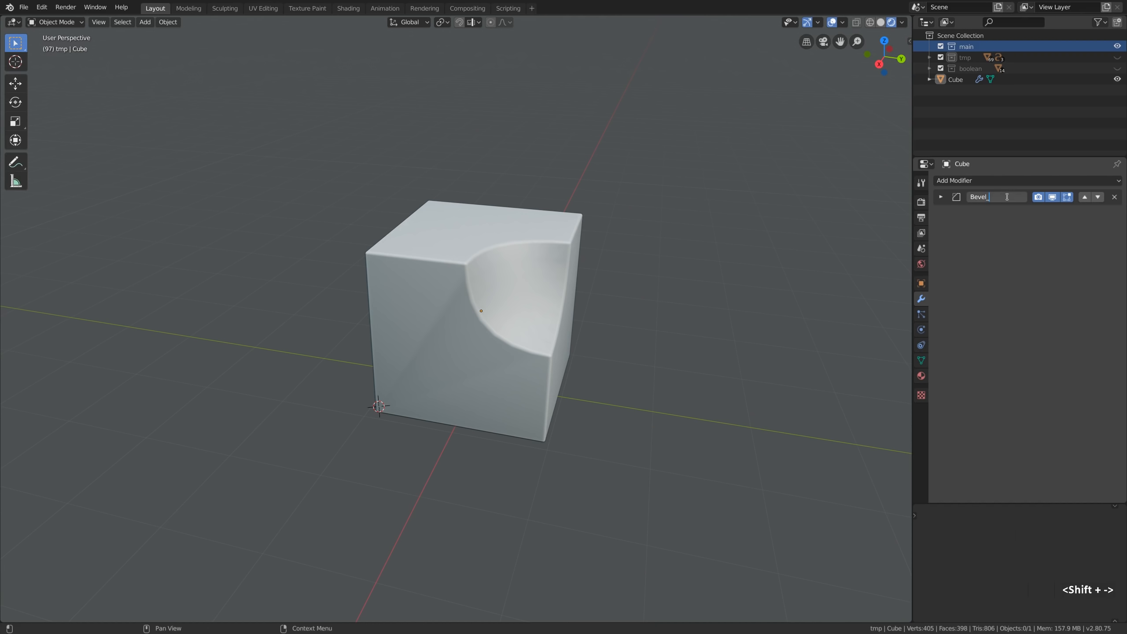
{"action": "type", "text": "_angle"}
{"action": "key", "text": "Return"}
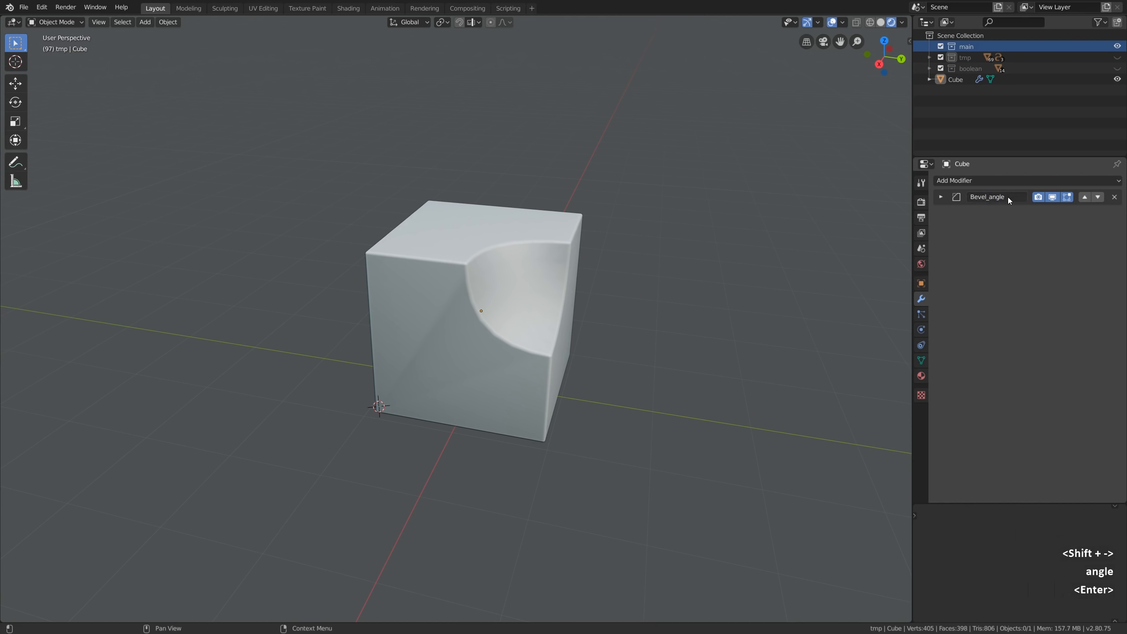
Step: Hide Bevel_angle in the viewport and enable Auto Smooth at 30° for the cube's normals
{"action": "left_click", "coordinate": [1052, 196]}
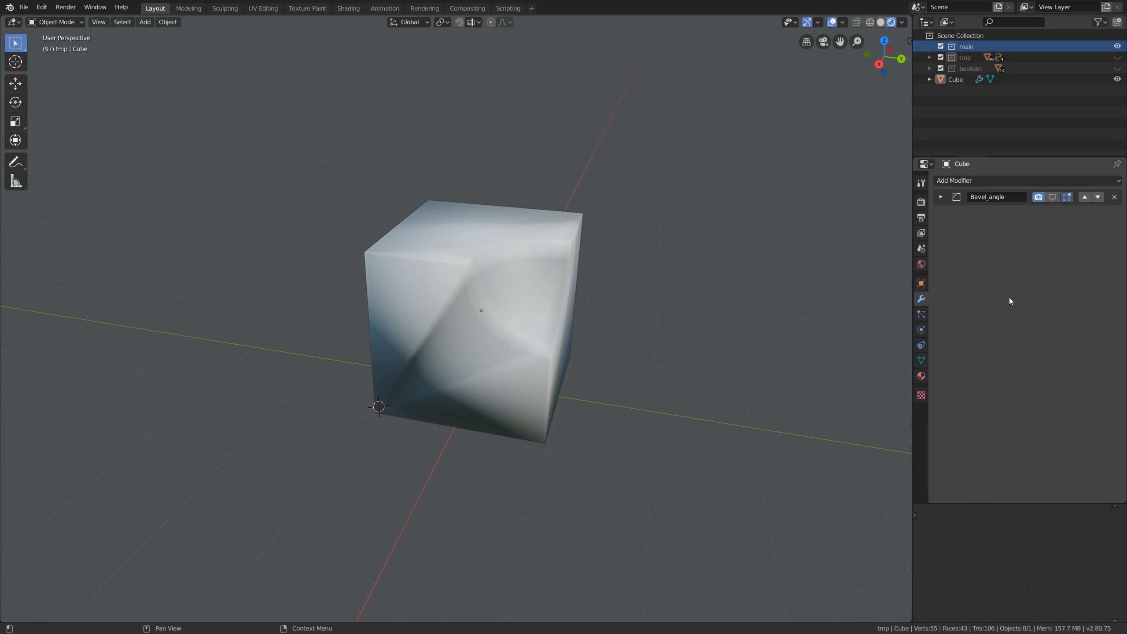
{"action": "left_click", "coordinate": [922, 361]}
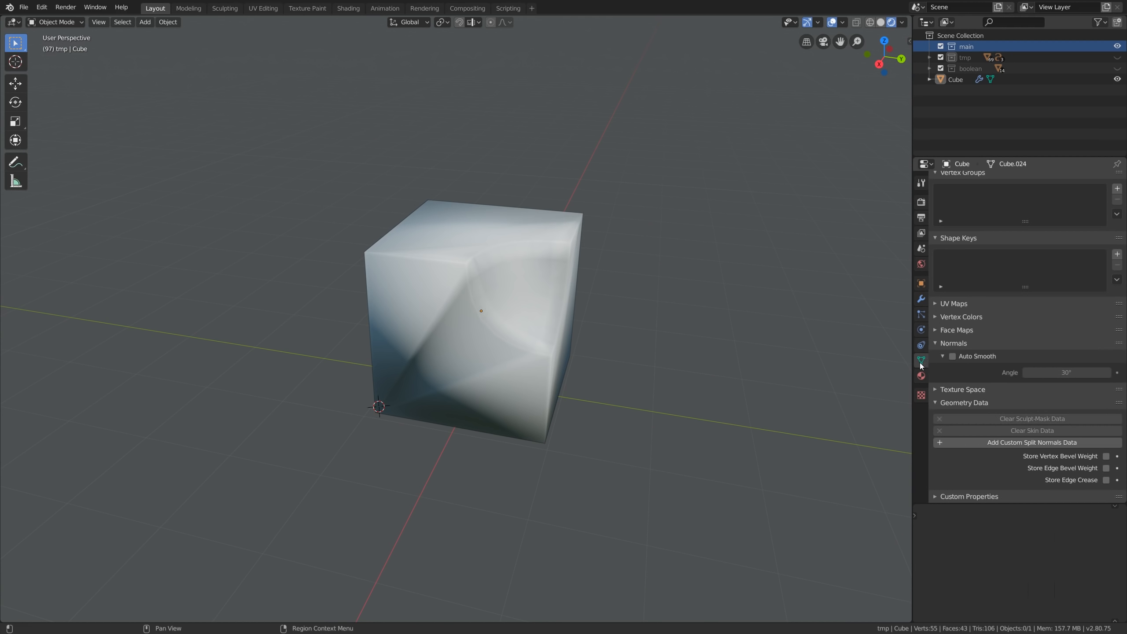
{"action": "left_click", "coordinate": [952, 357]}
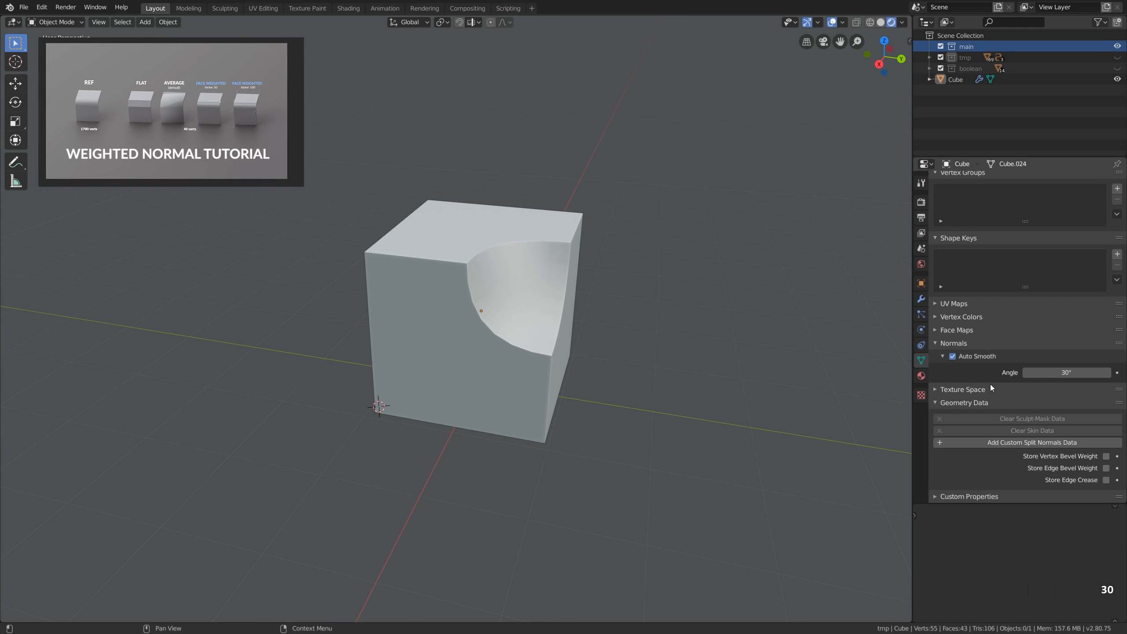
Step: Duplicate the Bevel_angle modifier and rename the copy Bevel_weight
{"action": "left_click", "coordinate": [921, 298]}
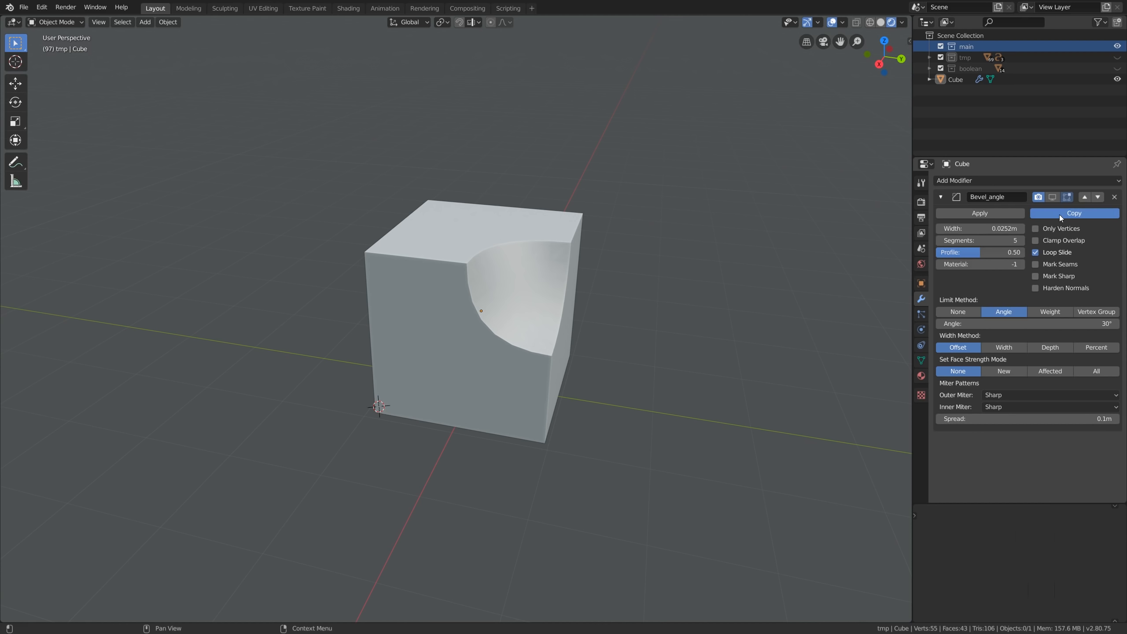
{"action": "scroll", "coordinate": [1059, 214], "scroll_direction": "down", "scroll_amount": 1}
{"action": "left_click", "coordinate": [940, 197]}
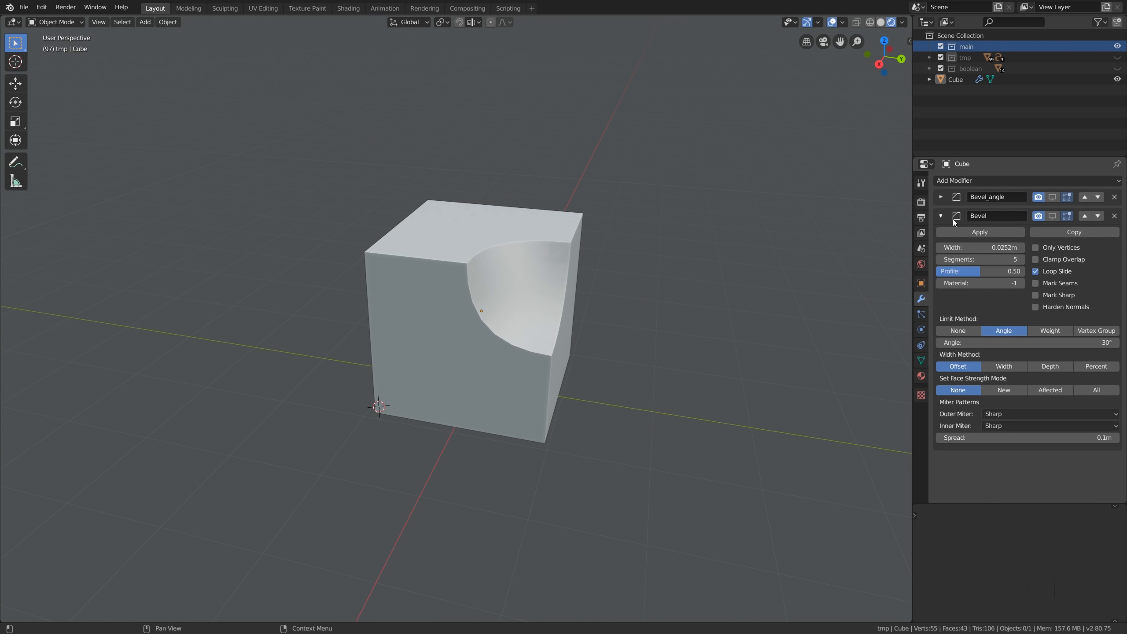
{"action": "left_click", "coordinate": [1006, 217]}
{"action": "key", "text": "End"}
{"action": "type", "text": "_weight"}
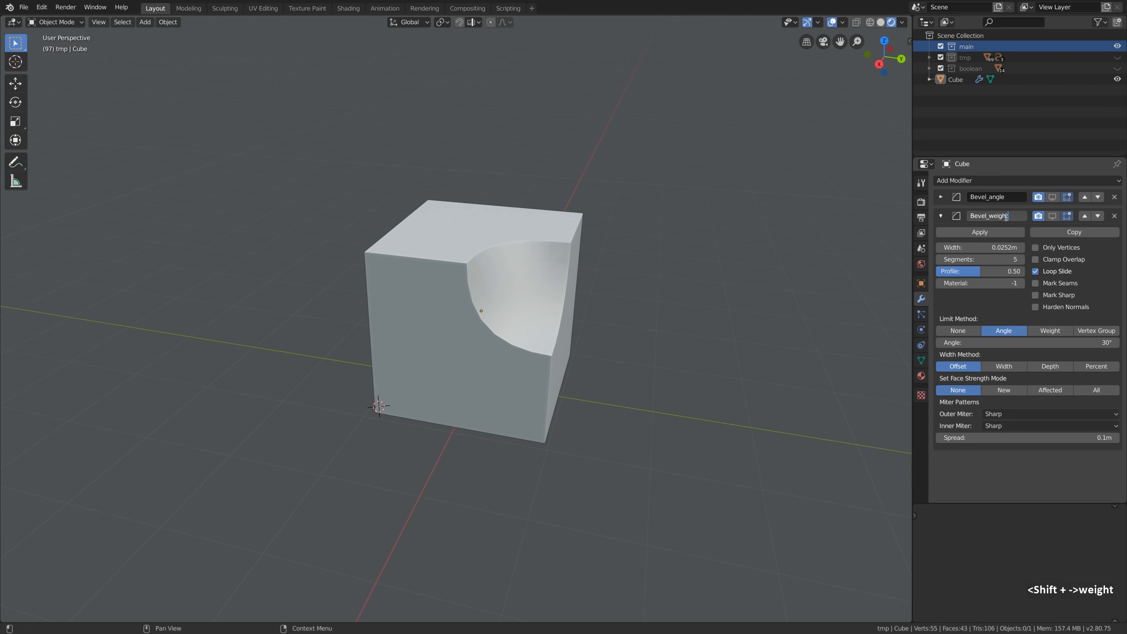
{"action": "key", "text": "Return"}
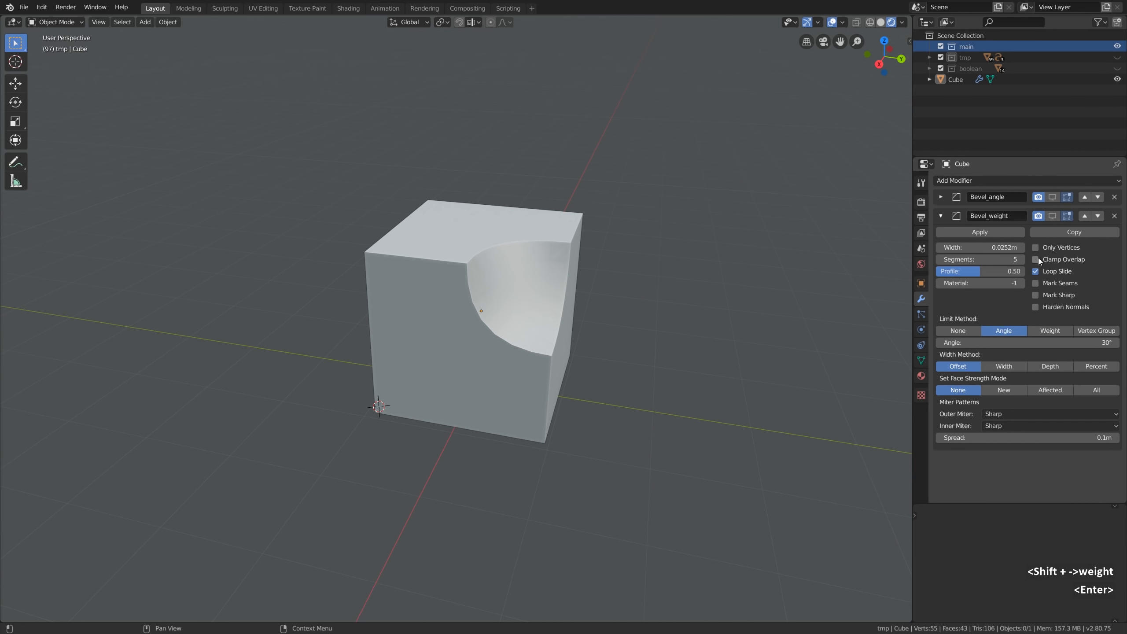
Step: Switch Bevel_weight's limit method to Weight, show it in the viewport and set its width to 0.6552 m
{"action": "left_click", "coordinate": [1048, 330]}
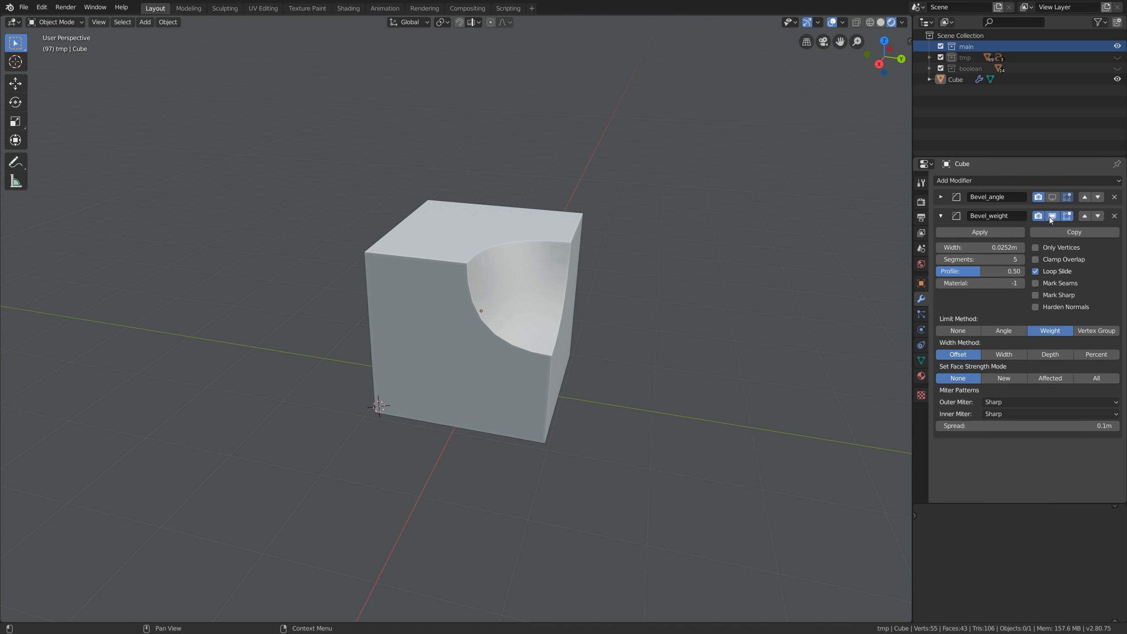
{"action": "left_click_drag", "start_coordinate": [987, 247], "coordinate": [1015, 248]}
Step: In edit mode, give the cube's top edge opposite the scooped corner a bevel weight of 1, entered as 0.5+0.5
{"action": "key", "text": "Tab"}
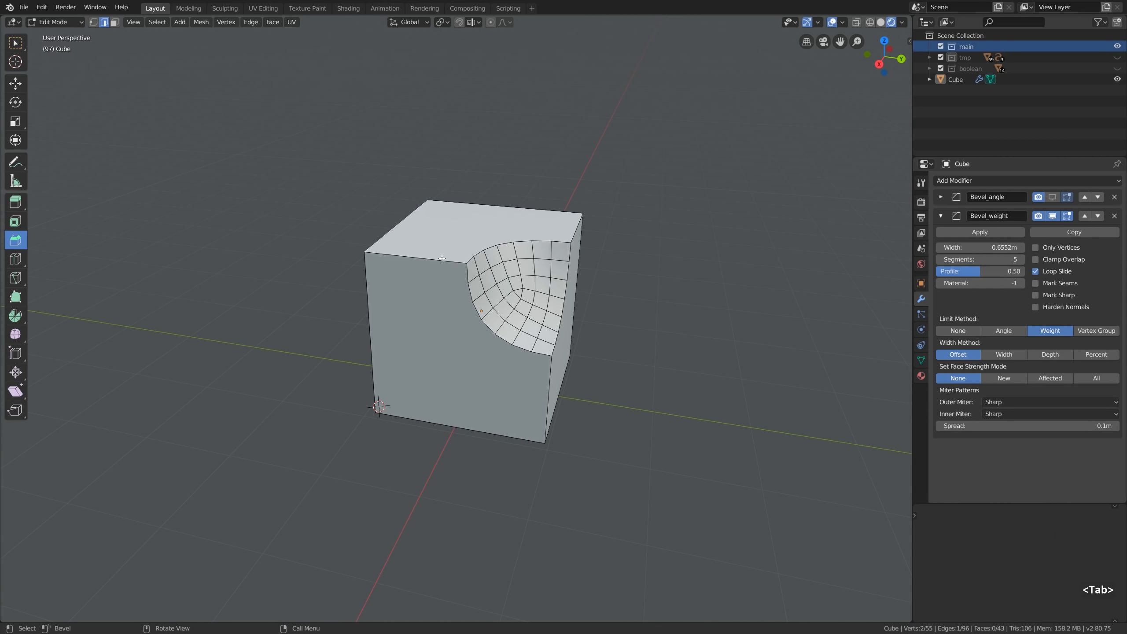
{"action": "key", "text": "2"}
{"action": "middle_click_drag", "start_coordinate": [395, 256], "coordinate": [380, 221], "text": "alt"}
{"action": "scroll", "coordinate": [384, 241], "scroll_direction": "up", "scroll_amount": 3}
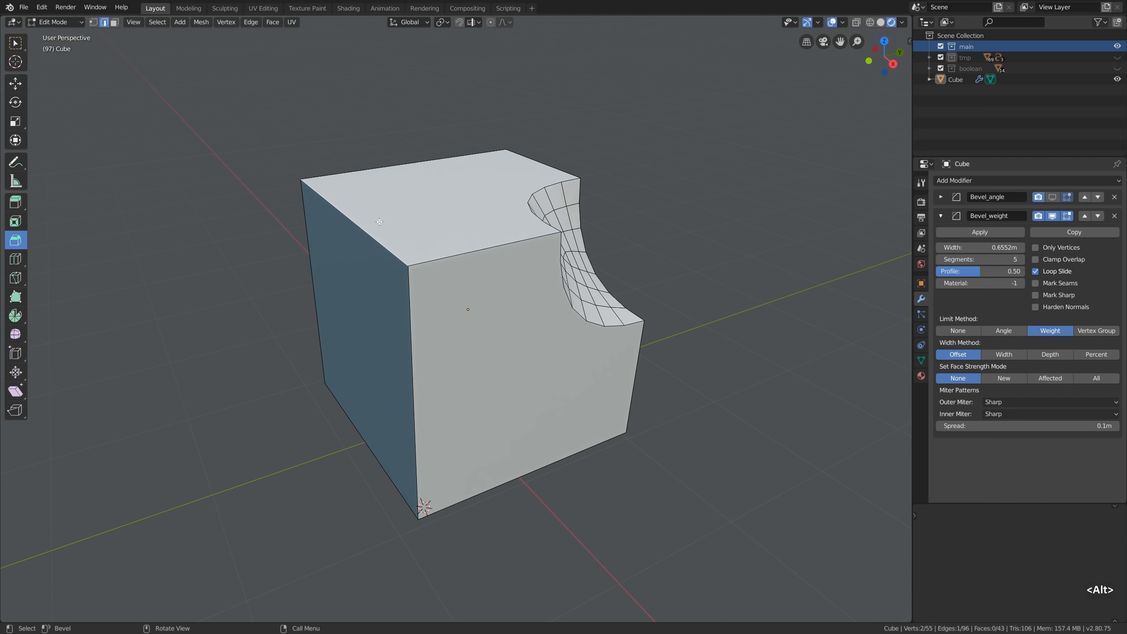
{"action": "right_click", "coordinate": [379, 221]}
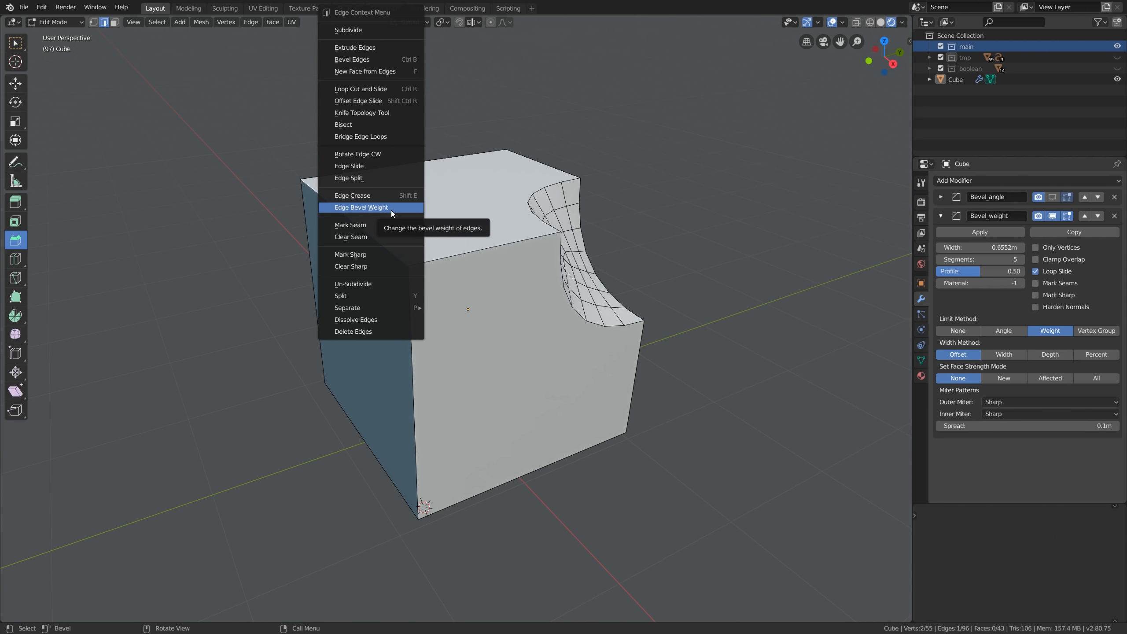
{"action": "left_click", "coordinate": [391, 209]}
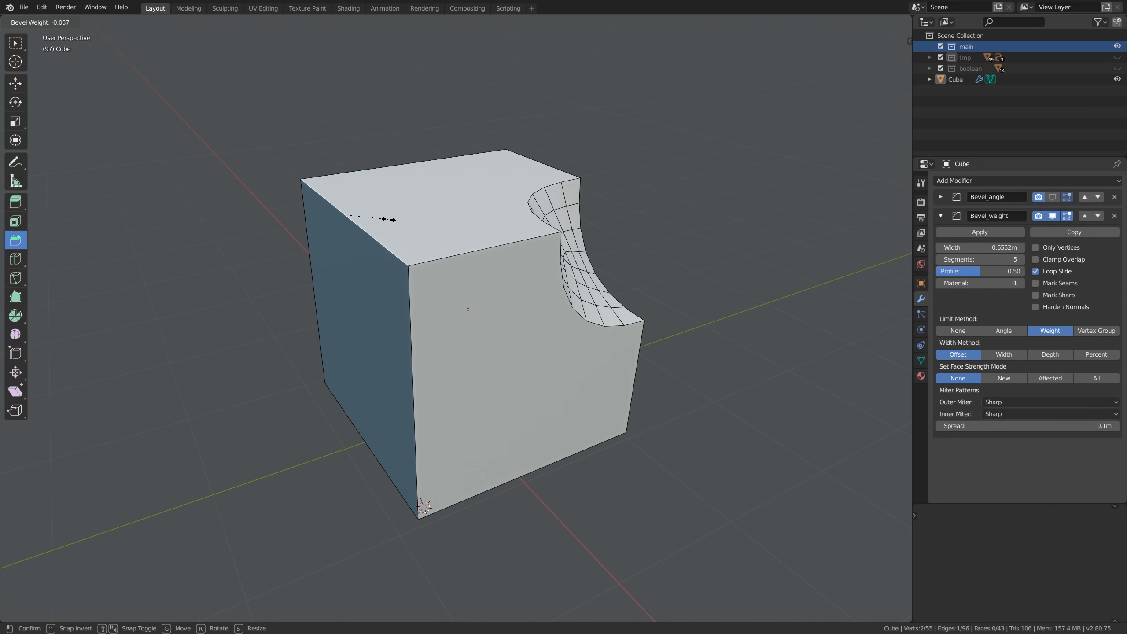
{"action": "type", "text": "0.5+0.5"}
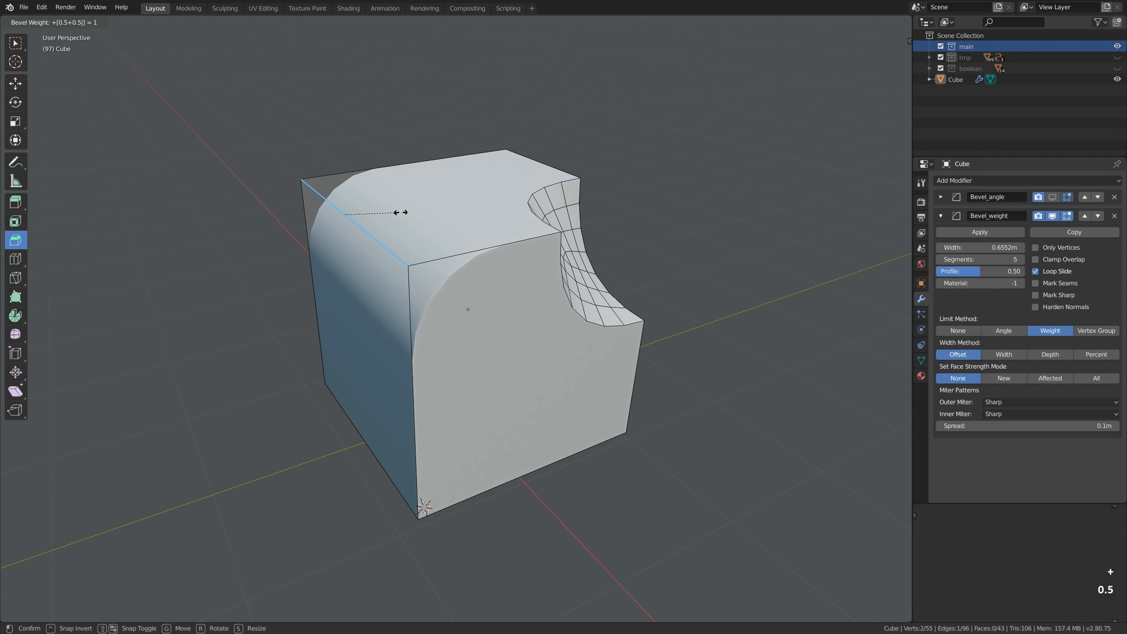
{"action": "type", "text": "2+2"}
{"action": "key", "text": "Return"}
Step: Return to object mode and set the Bevel_weight modifier's width to 0.3952 m
{"action": "key", "text": "Tab"}
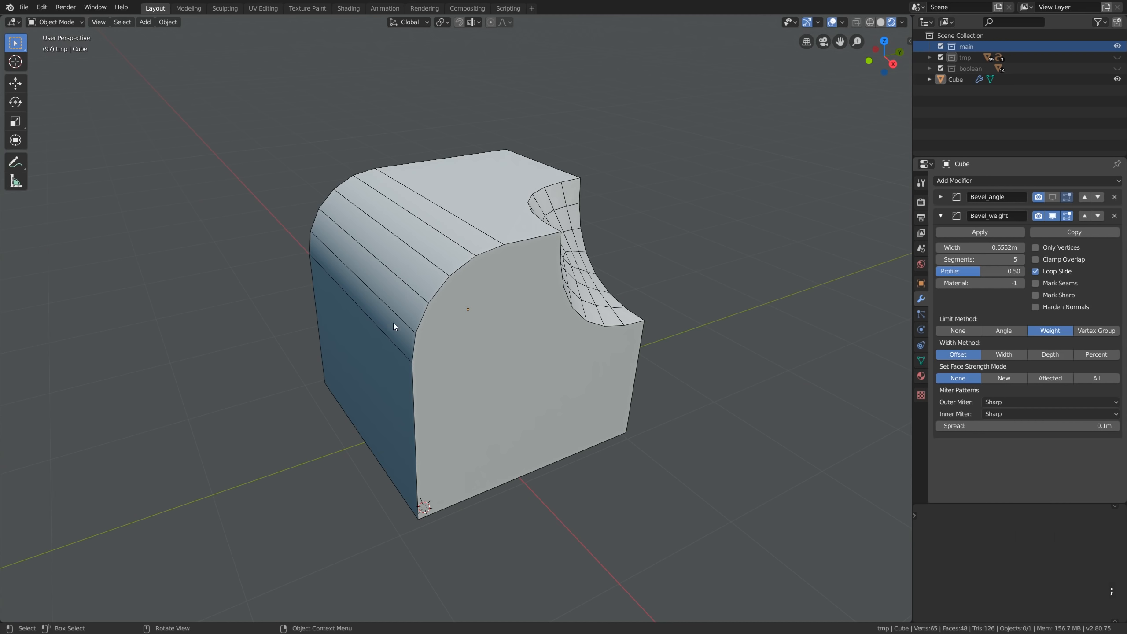
{"action": "left_click_drag", "start_coordinate": [1004, 252], "coordinate": [997, 254]}
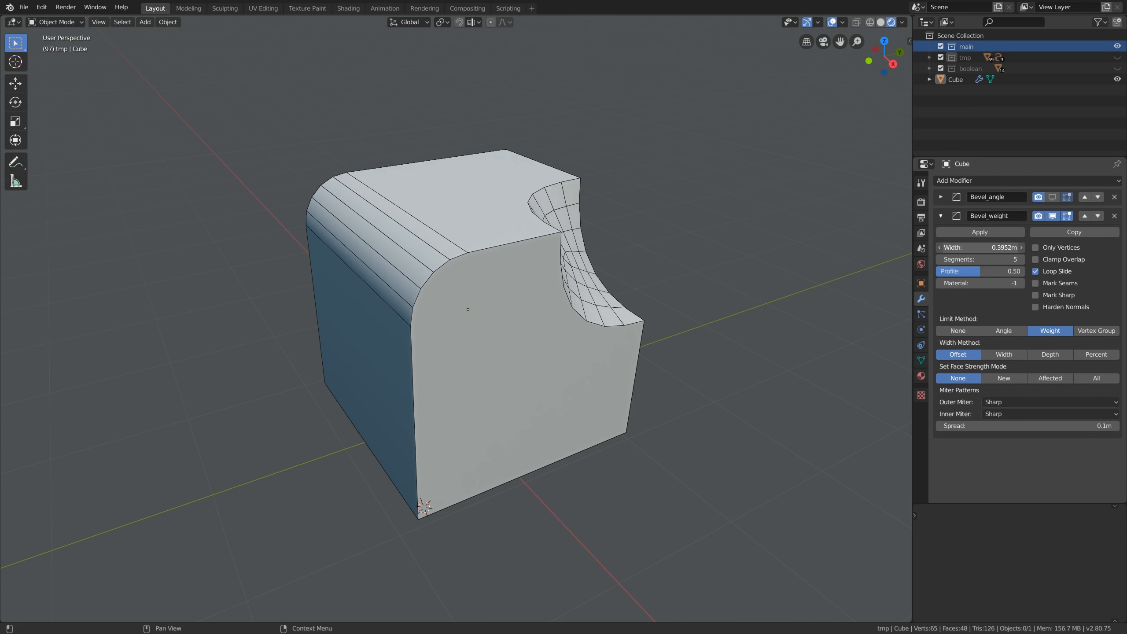
Step: Raise the Bevel_weight modifier's segments to 18, set its width to 0.4952 m and return to object mode
{"action": "key", "text": "Tab"}
{"action": "left_click", "coordinate": [1020, 260]}
{"action": "left_click", "coordinate": [1020, 260]}
{"action": "left_click", "coordinate": [1020, 261]}
{"action": "left_click", "coordinate": [1020, 261]}
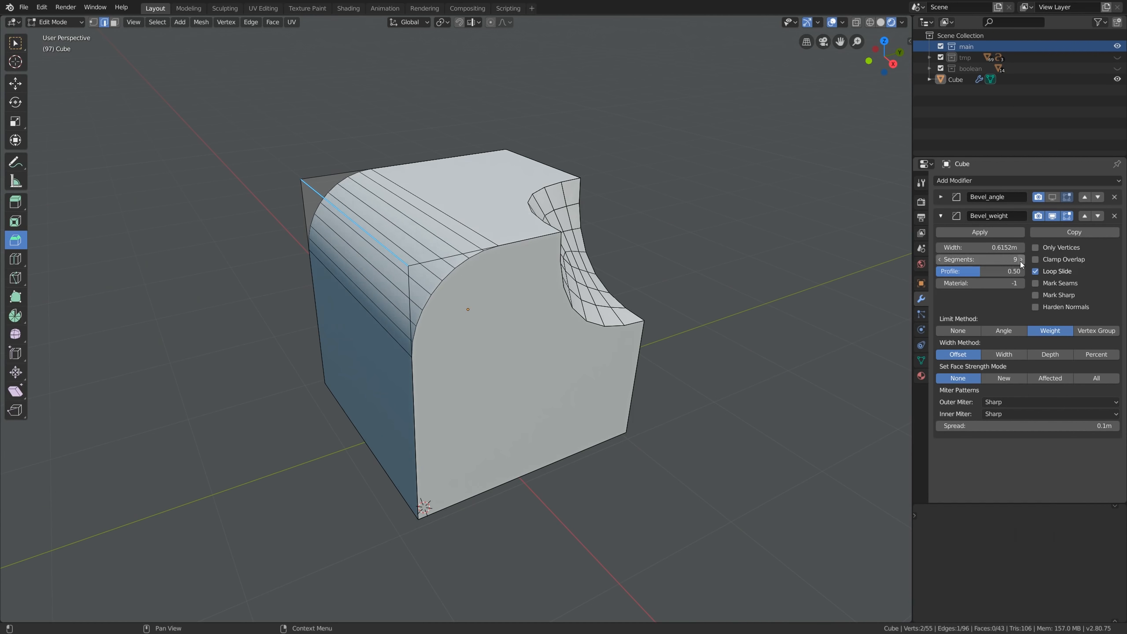
{"action": "left_click", "coordinate": [1020, 260]}
{"action": "left_click", "coordinate": [1020, 261]}
{"action": "left_click", "coordinate": [1020, 260]}
{"action": "left_click", "coordinate": [1020, 261]}
{"action": "left_click", "coordinate": [1020, 260]}
{"action": "left_click", "coordinate": [1020, 260]}
{"action": "left_click", "coordinate": [1020, 260]}
{"action": "left_click", "coordinate": [1020, 261]}
{"action": "left_click", "coordinate": [1020, 261]}
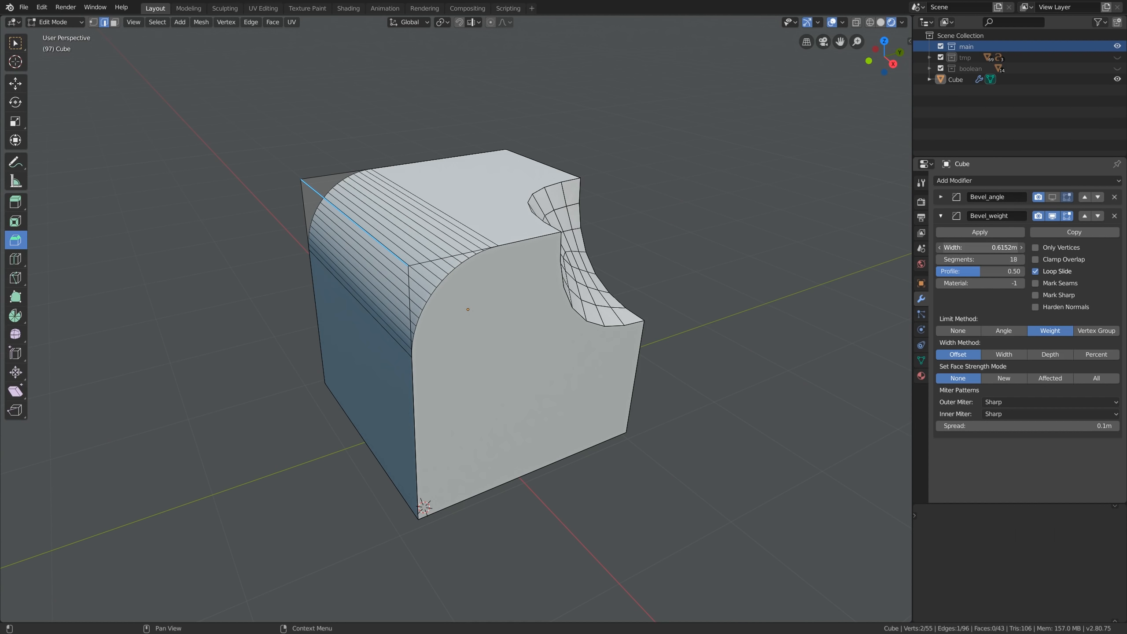
{"action": "left_click_drag", "start_coordinate": [1015, 249], "coordinate": [1019, 249]}
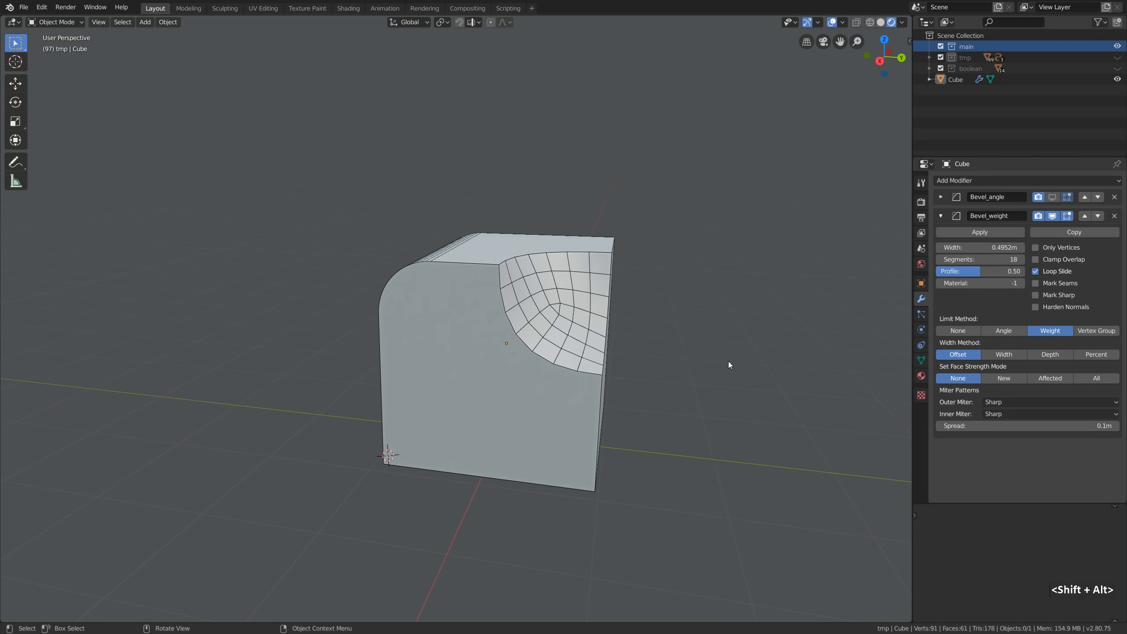
Step: Duplicate the Bevel_weight modifier, collapse the original and rename the copy Bevel_vertex_group
{"action": "left_click", "coordinate": [1094, 234]}
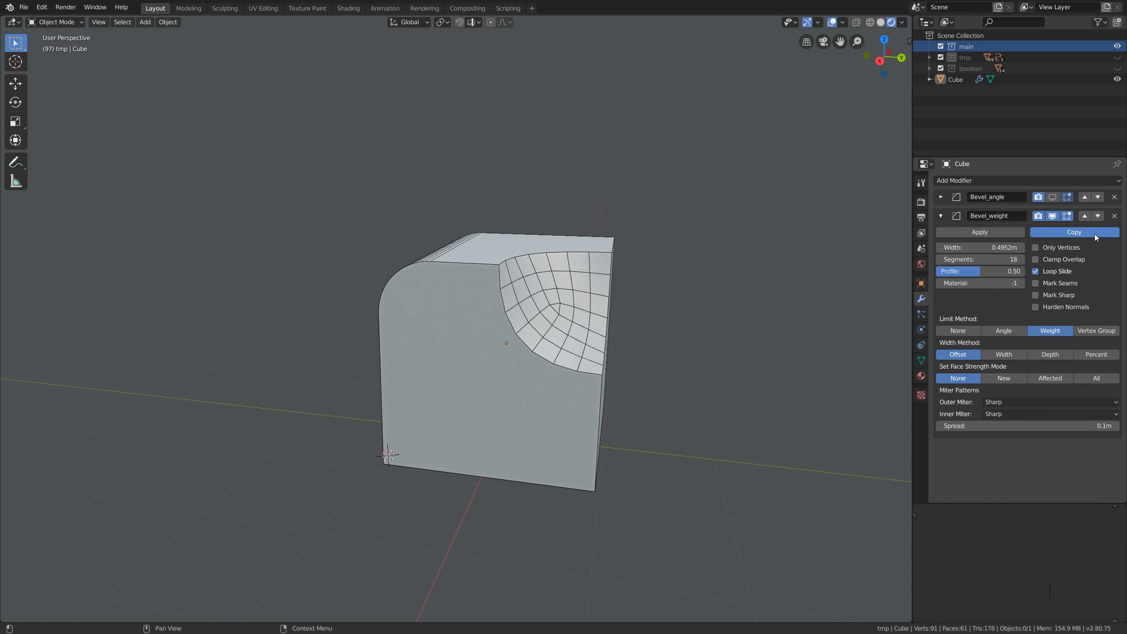
{"action": "left_click", "coordinate": [940, 216]}
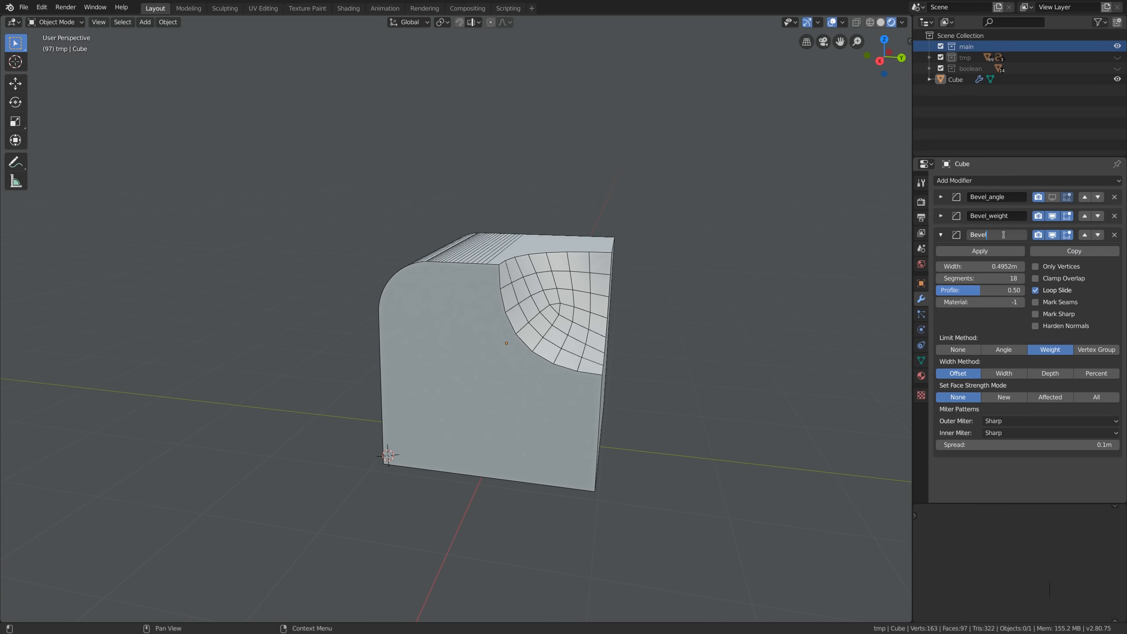
{"action": "type", "text": "_vertex"}
{"action": "type", "text": "+g"}
{"action": "key", "text": "BackSpace"}
{"action": "key", "text": "BackSpace"}
{"action": "type", "text": "_"}
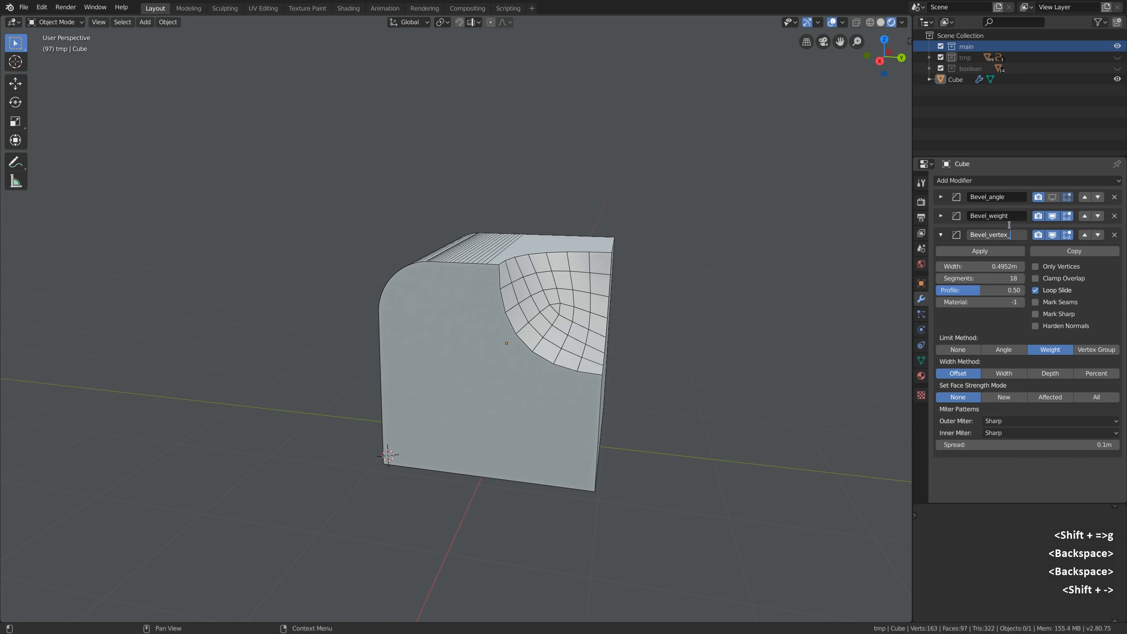
{"action": "type", "text": "group"}
{"action": "key", "text": "Return"}
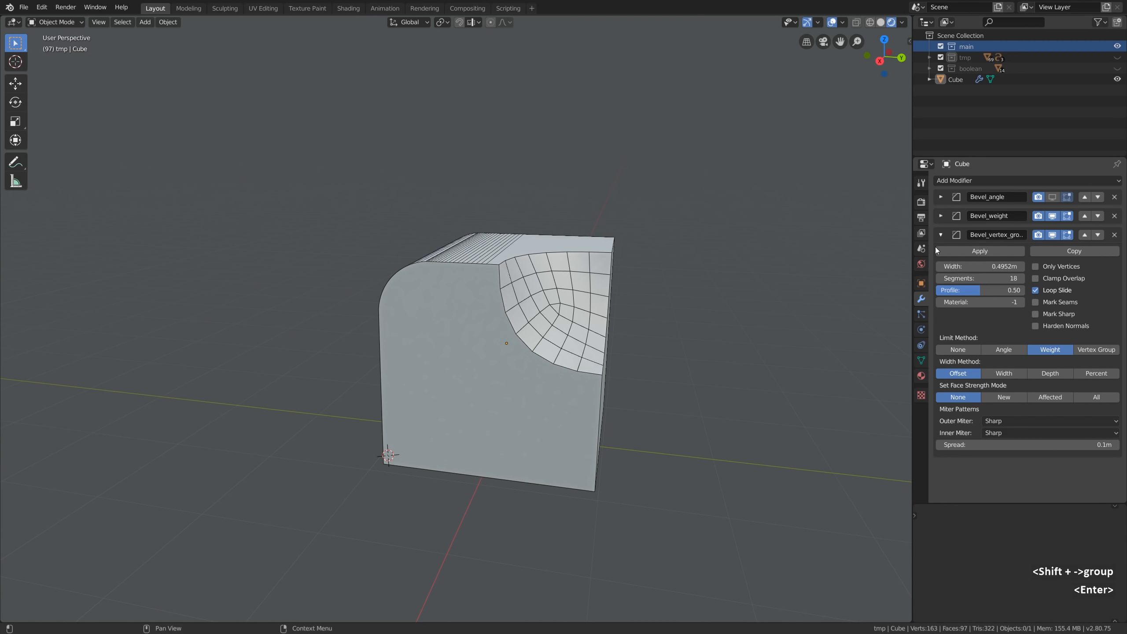
Step: Switch Bevel_vertex_group's limit method to Vertex Group, enter edit mode and check which vertex groups can be chosen
{"action": "left_click_drag", "start_coordinate": [912, 255], "coordinate": [907, 255]}
{"action": "left_click", "coordinate": [1094, 349]}
{"action": "key", "text": "Tab"}
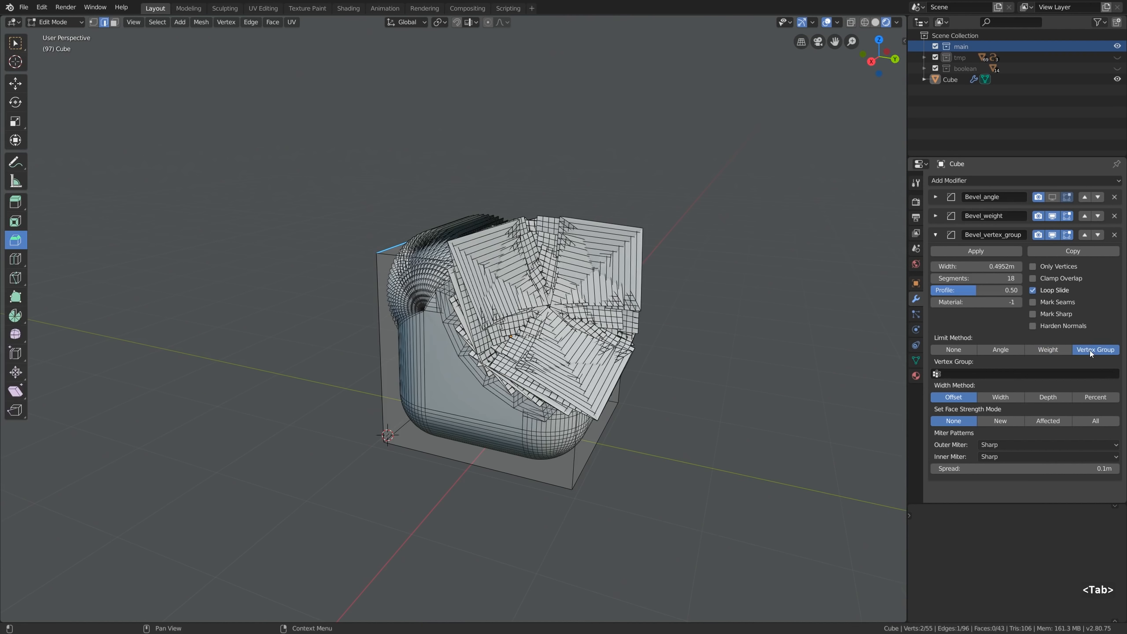
{"action": "left_click", "coordinate": [1050, 374]}
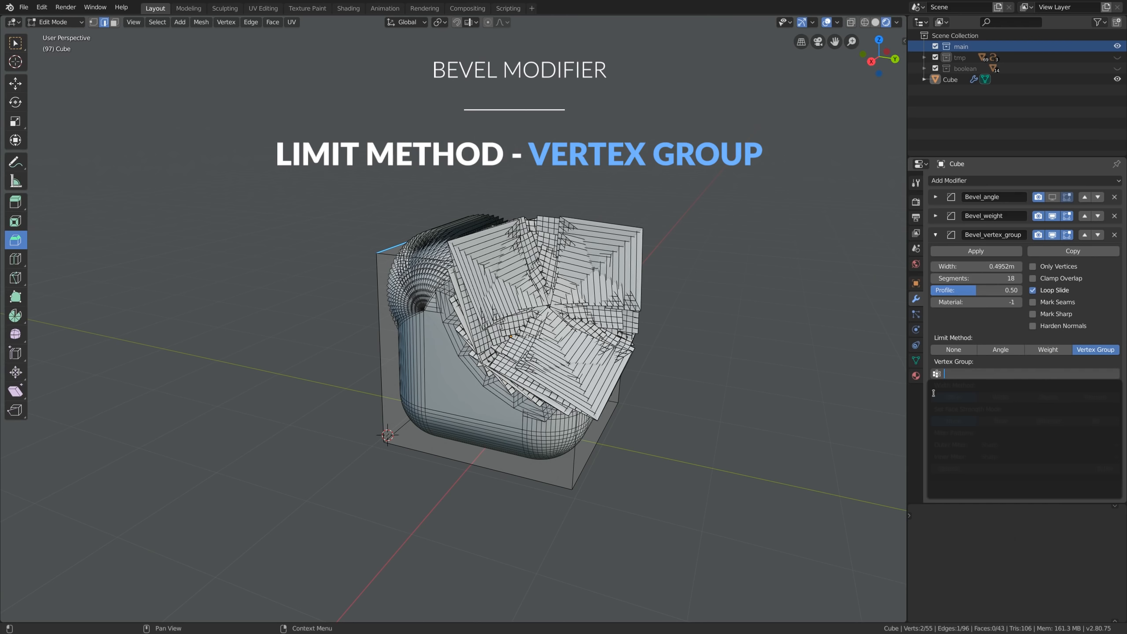
{"action": "left_click", "coordinate": [954, 364]}
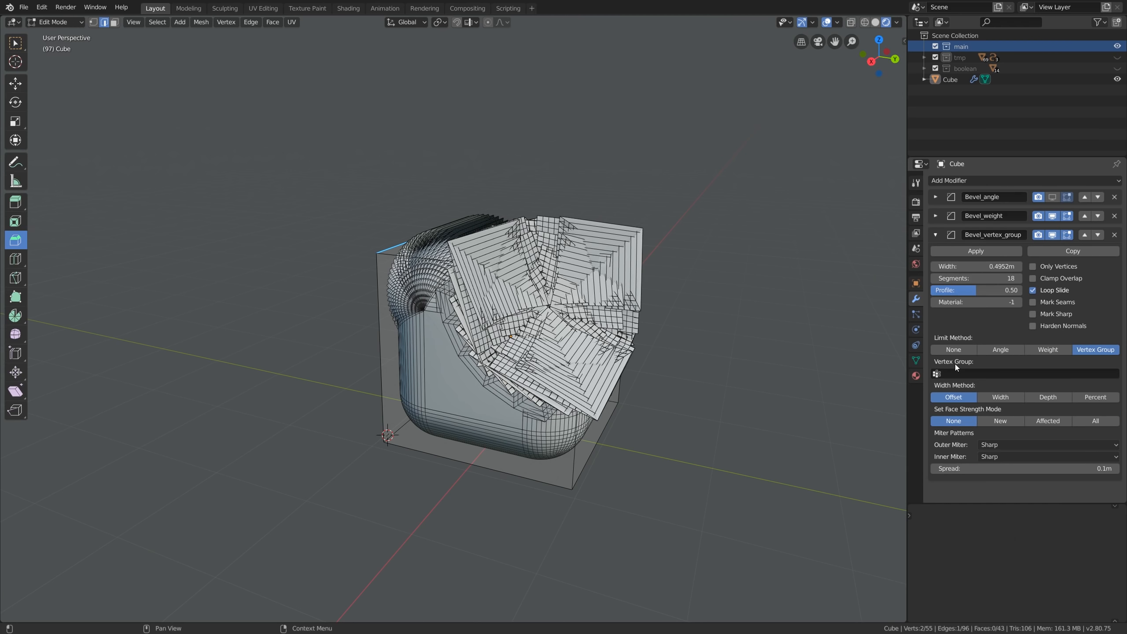
Step: Add a new vertex group to the cube's mesh and name it Vertex Group 01
{"action": "left_click", "coordinate": [917, 362]}
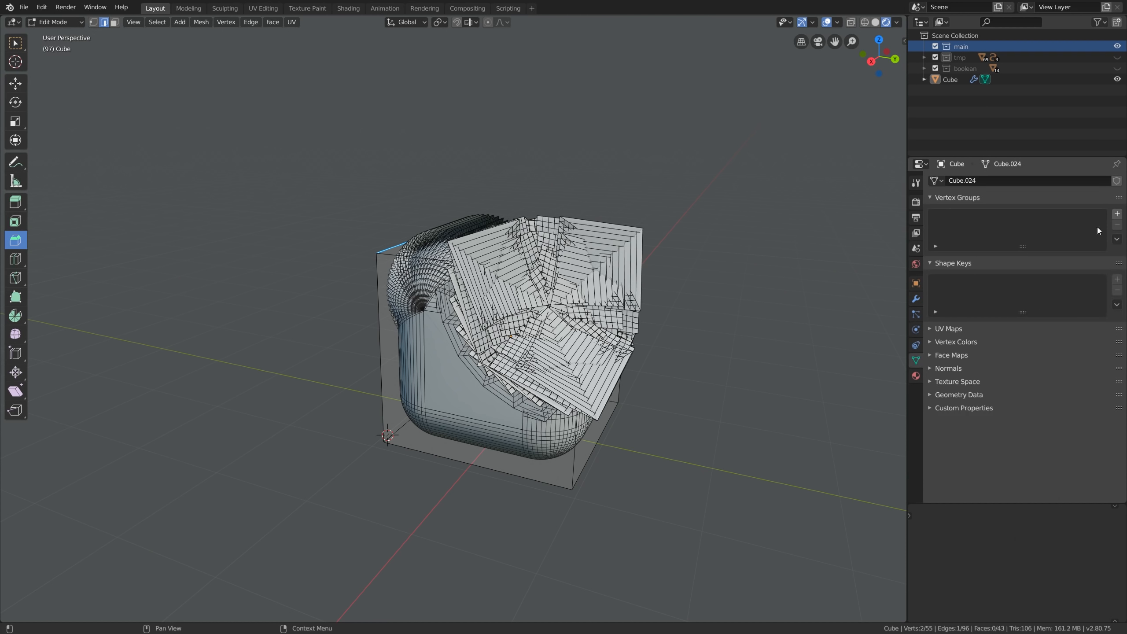
{"action": "left_click", "coordinate": [1117, 214]}
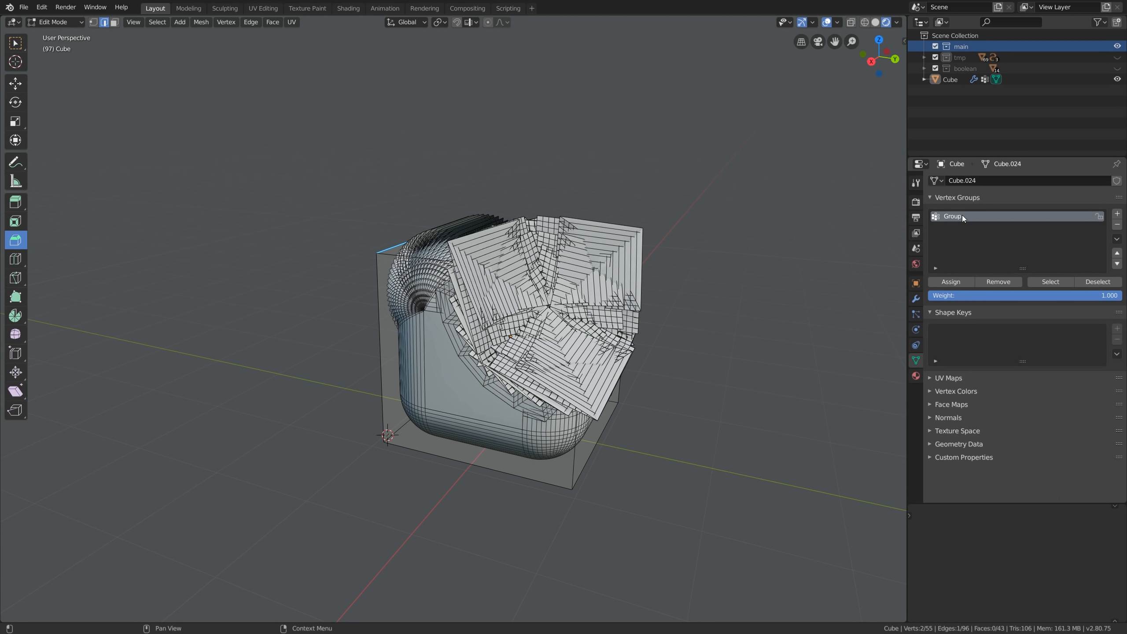
{"action": "type", "text": "Vertex Group"}
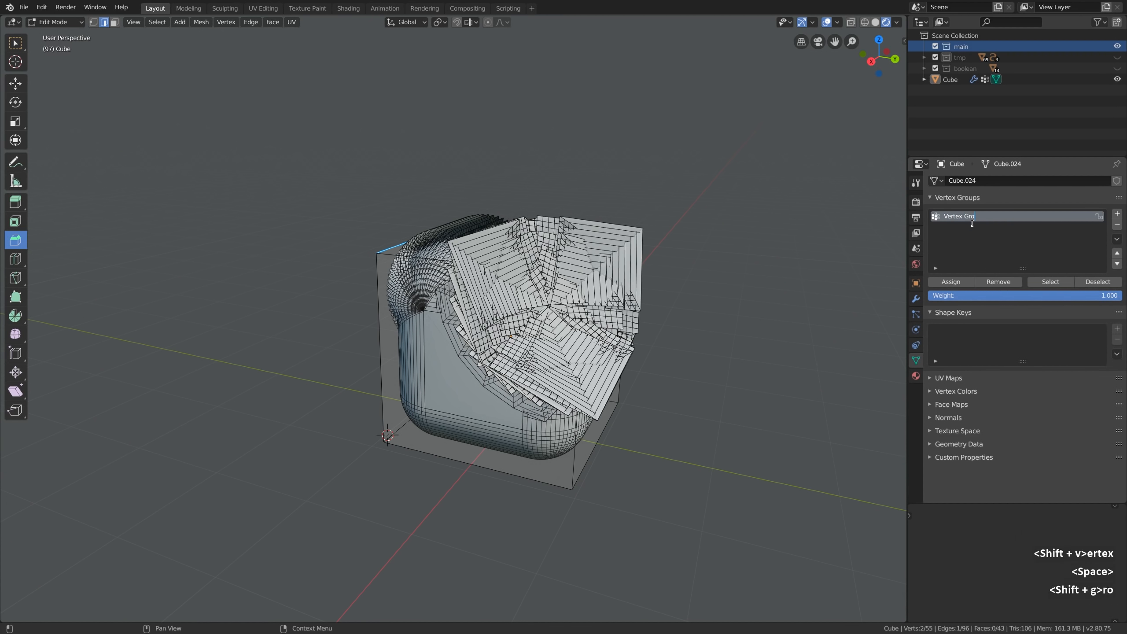
{"action": "key", "text": "BackSpace"}
{"action": "type", "text": "01"}
{"action": "key", "text": "Return"}
Step: Set Vertex Group 01 as the Bevel_vertex_group modifier's vertex group and reopen the mesh's vertex group settings
{"action": "left_click", "coordinate": [916, 300]}
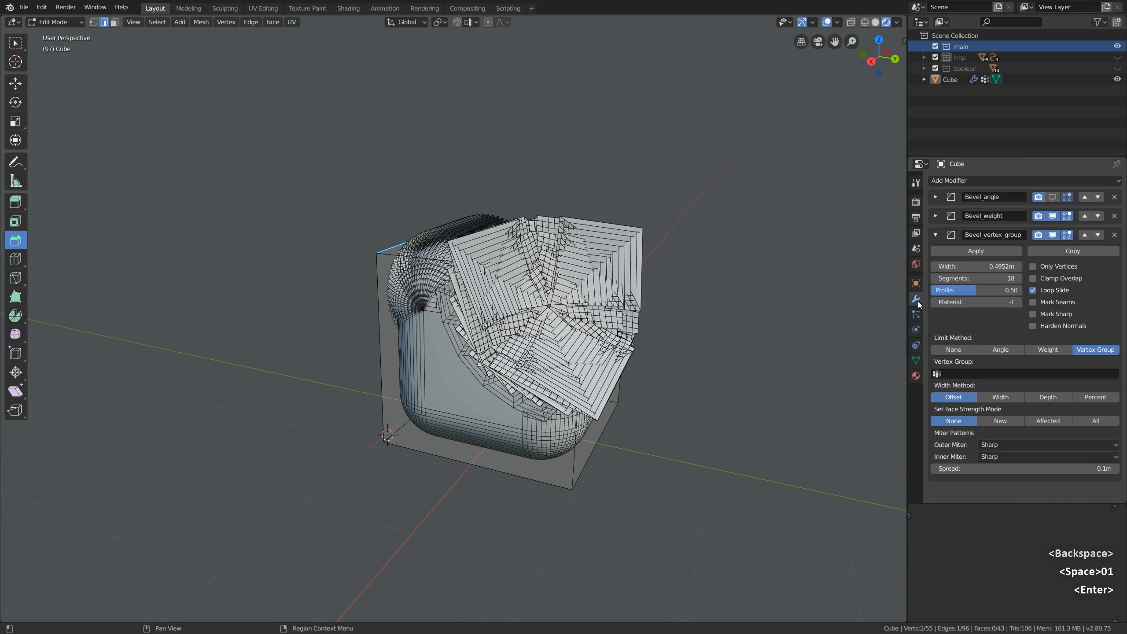
{"action": "left_click", "coordinate": [1016, 374]}
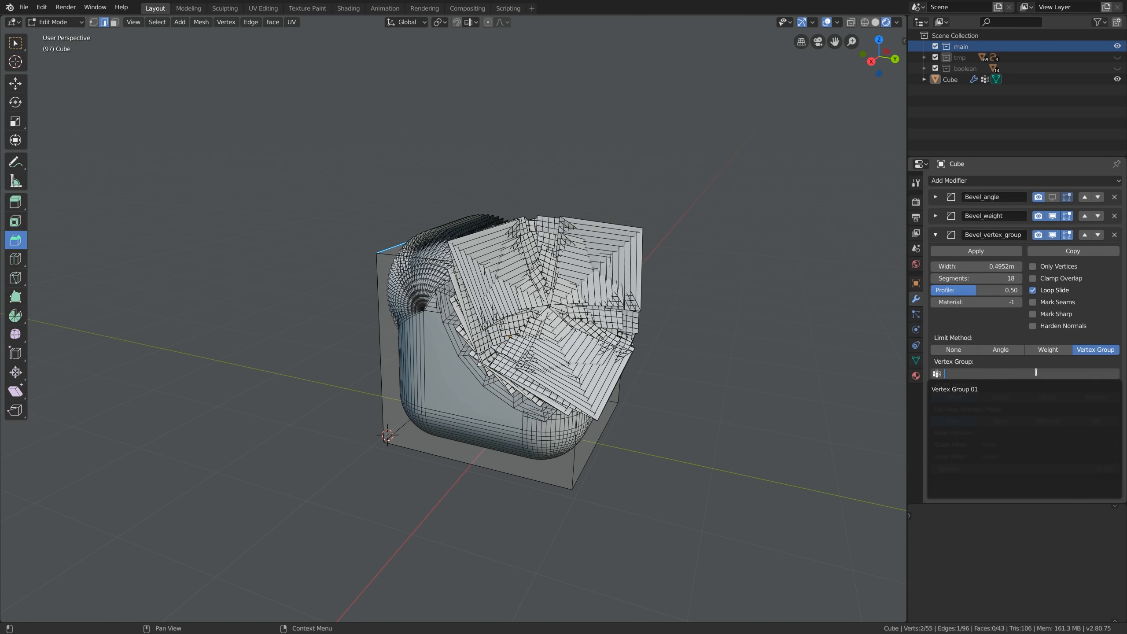
{"action": "left_click", "coordinate": [1008, 388]}
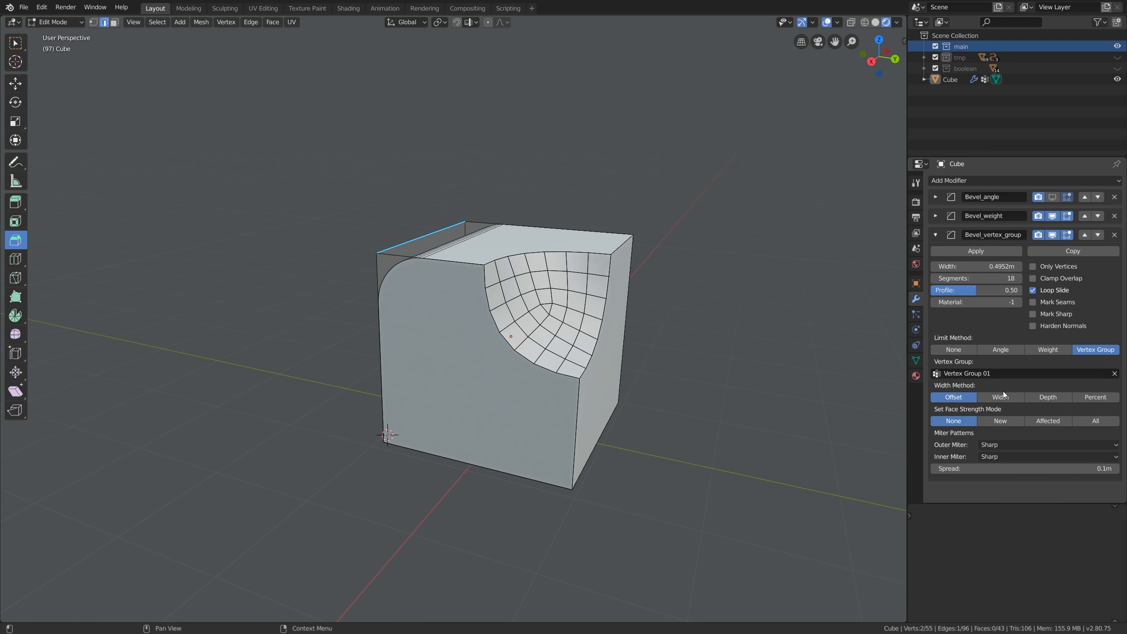
{"action": "left_click", "coordinate": [916, 362]}
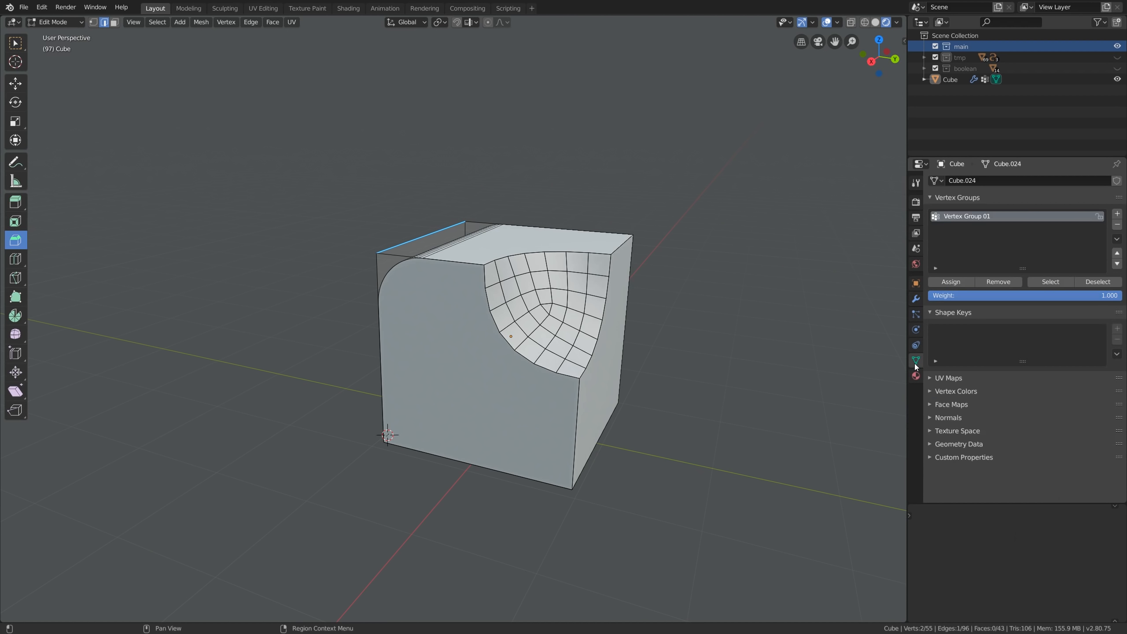
Step: In vertex select mode, select the two end vertices of the cube's top edge beside the scoop
{"action": "key", "text": "Tab"}
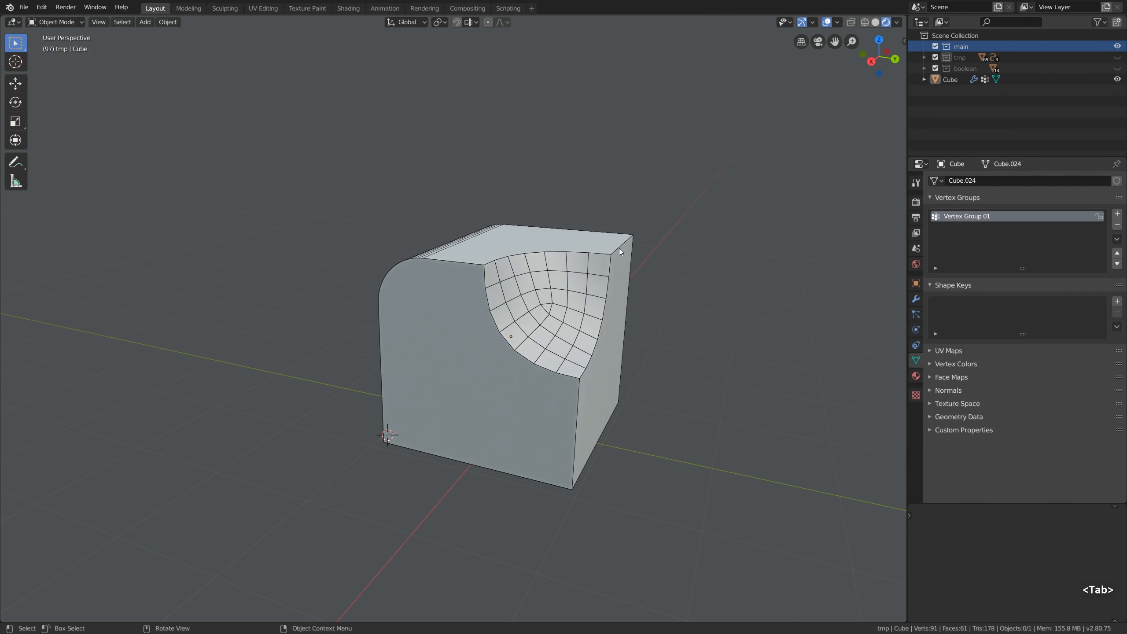
{"action": "key", "text": "Tab"}
{"action": "left_click_drag", "start_coordinate": [628, 257], "coordinate": [587, 266], "text": "alt"}
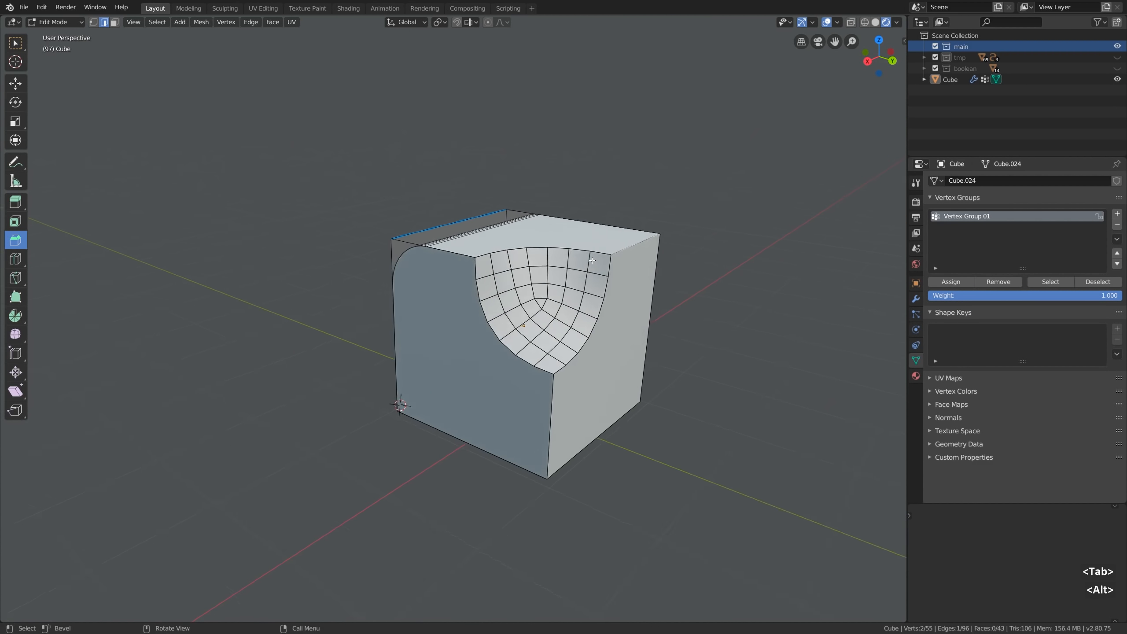
{"action": "scroll", "coordinate": [590, 266], "scroll_direction": "down", "scroll_amount": 1}
{"action": "key", "text": "1"}
{"action": "left_click", "coordinate": [613, 265]}
{"action": "left_click", "coordinate": [657, 245], "text": "shift"}
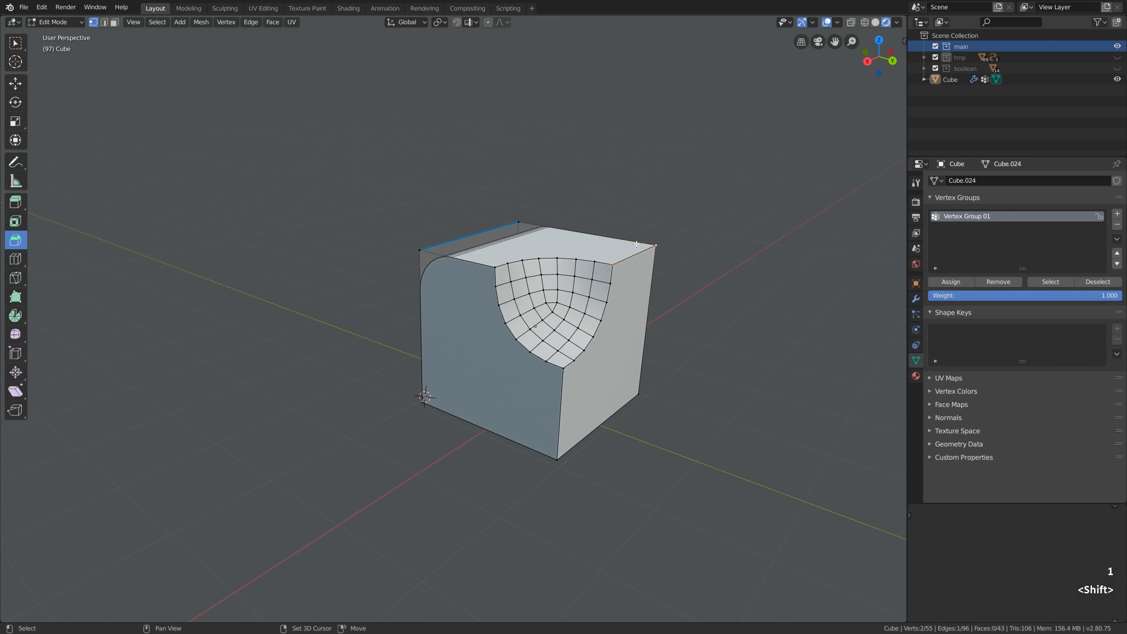
{"action": "key", "text": "shift"}
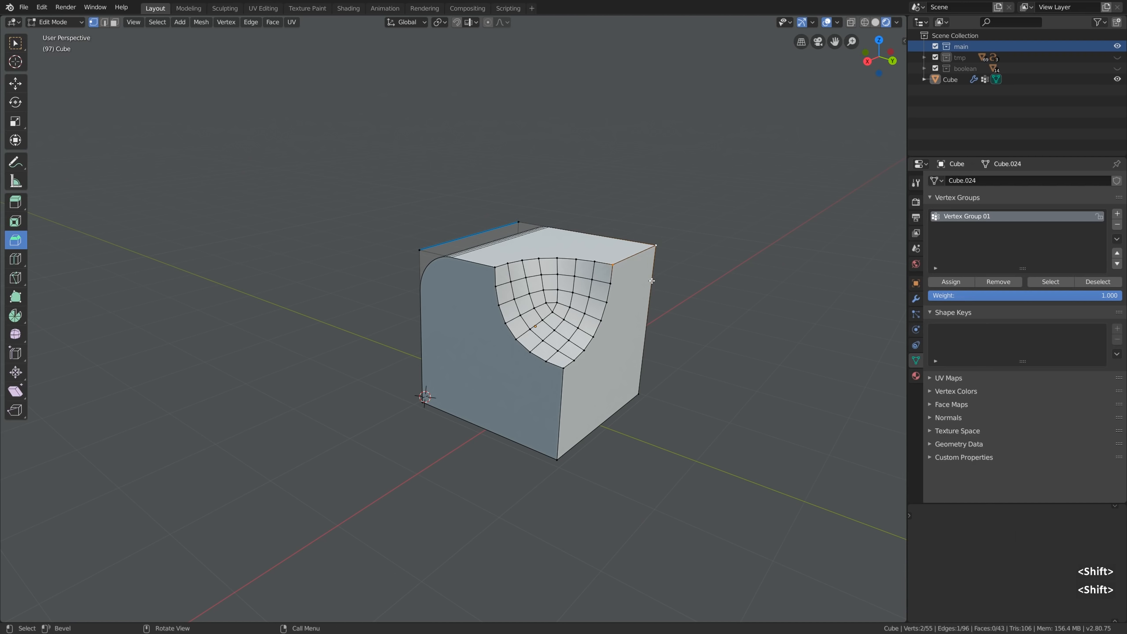
Step: Select the flat side face beside the scoop, move it outward along Y and assign it to Vertex Group 01 with weight 1
{"action": "key", "text": "3"}
{"action": "left_click", "coordinate": [633, 276]}
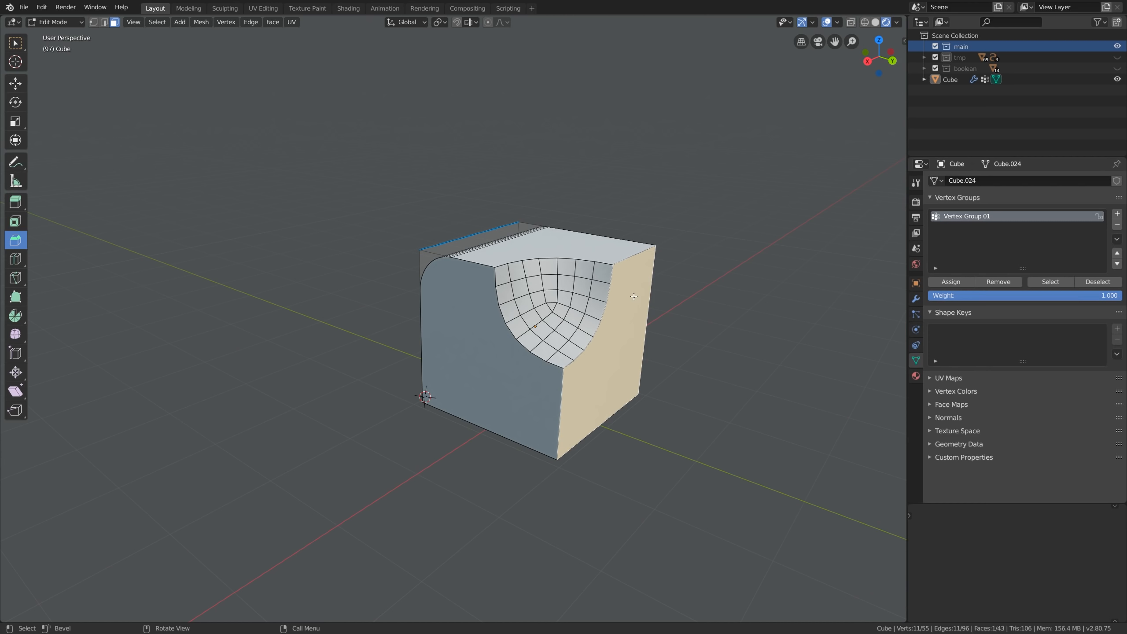
{"action": "key", "text": "g"}
{"action": "key", "text": "y"}
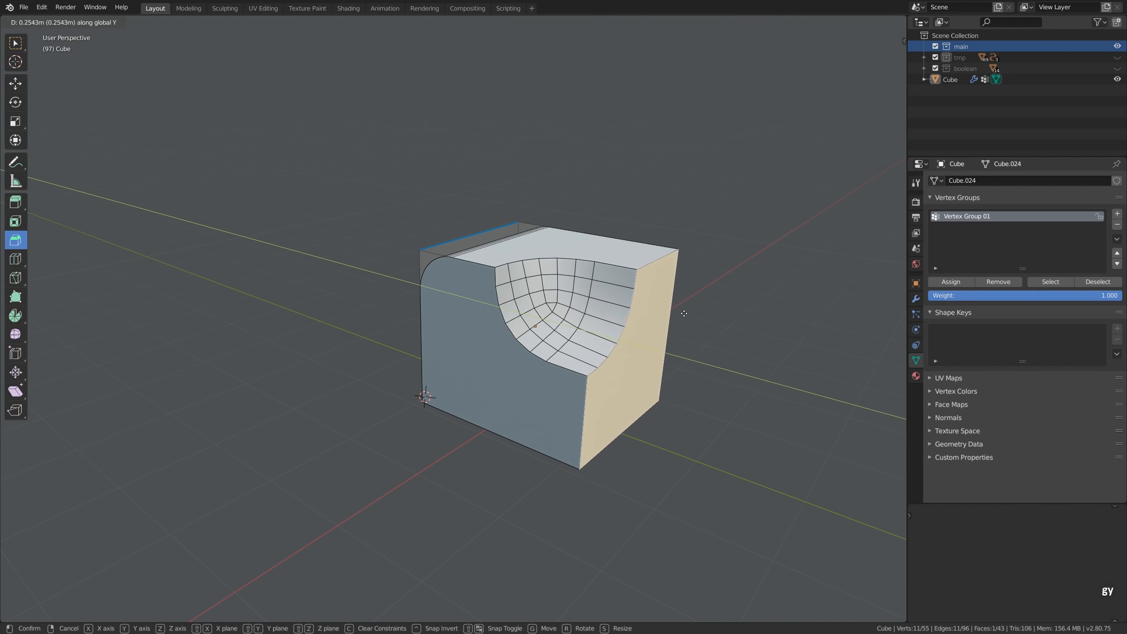
{"action": "left_click", "coordinate": [679, 320]}
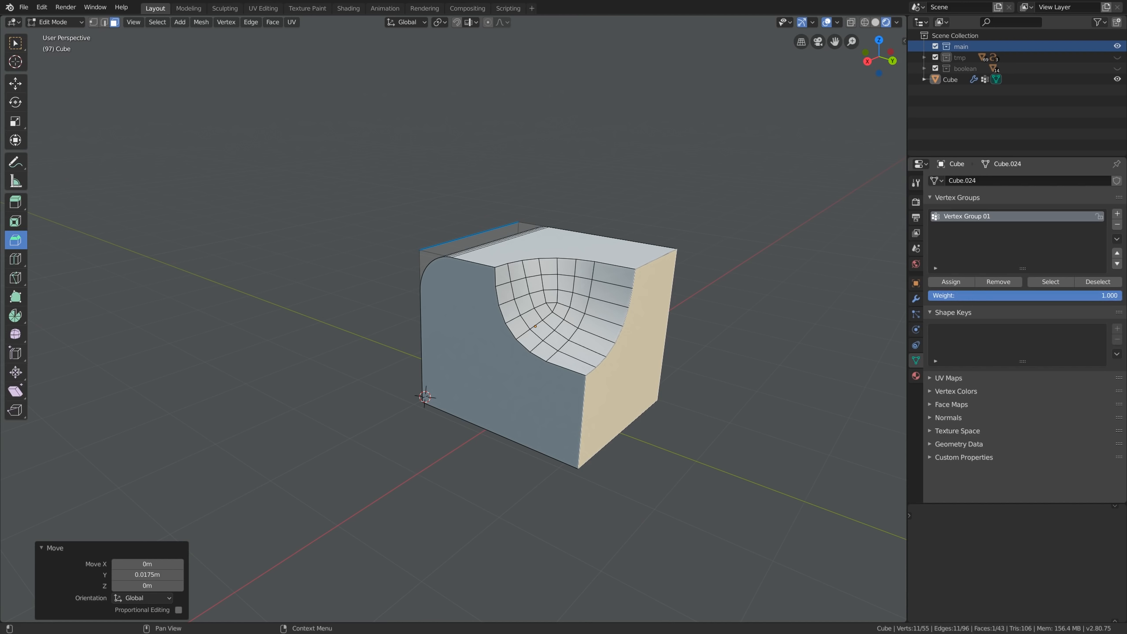
{"action": "left_click", "coordinate": [964, 282]}
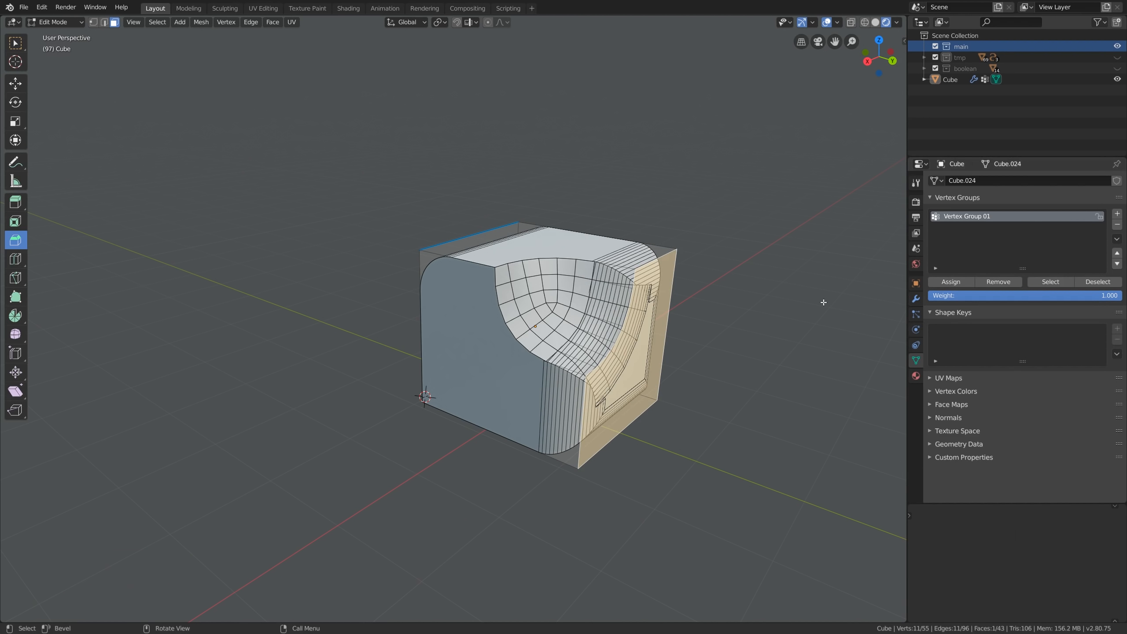
Step: In object mode, set the Bevel_vertex_group modifier's width to 0.0752 m and its segments to 5
{"action": "key", "text": "Tab"}
{"action": "left_click", "coordinate": [916, 299]}
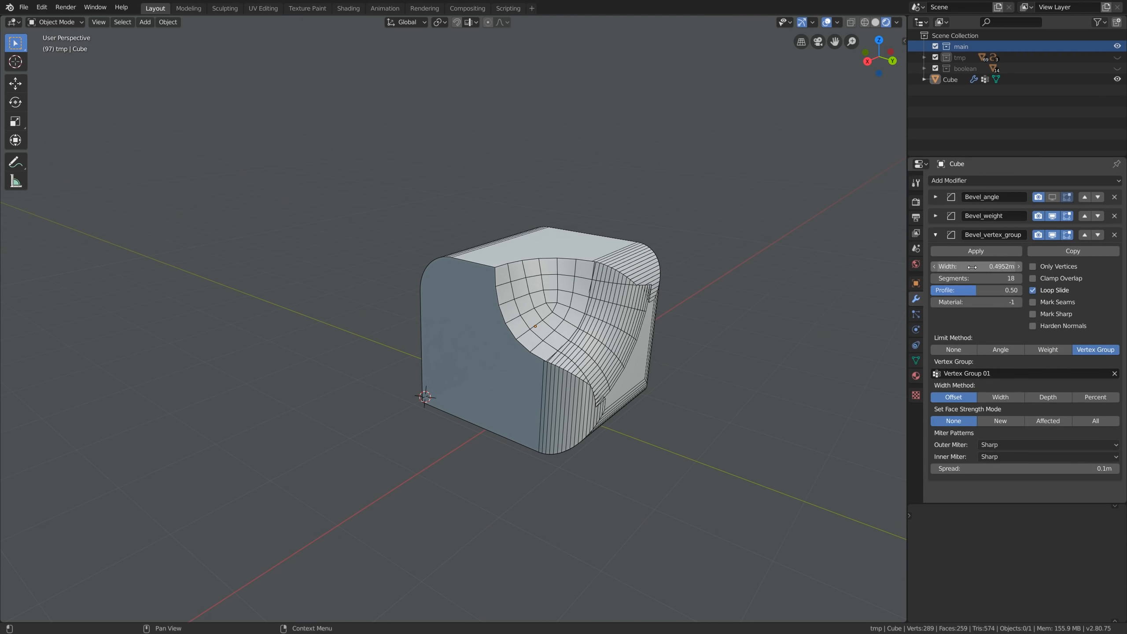
{"action": "left_click_drag", "start_coordinate": [969, 266], "coordinate": [943, 267]}
{"action": "left_click", "coordinate": [933, 279]}
{"action": "left_click", "coordinate": [933, 279]}
{"action": "left_click", "coordinate": [934, 279]}
{"action": "left_click", "coordinate": [934, 279]}
{"action": "left_click", "coordinate": [1018, 277]}
{"action": "left_click", "coordinate": [1018, 278]}
{"action": "left_click", "coordinate": [1018, 279]}
{"action": "left_click", "coordinate": [1018, 278]}
{"action": "left_click_drag", "start_coordinate": [611, 276], "coordinate": [582, 265], "text": "alt+shift"}
{"action": "key", "text": "a"}
{"action": "key", "text": "alt+a"}
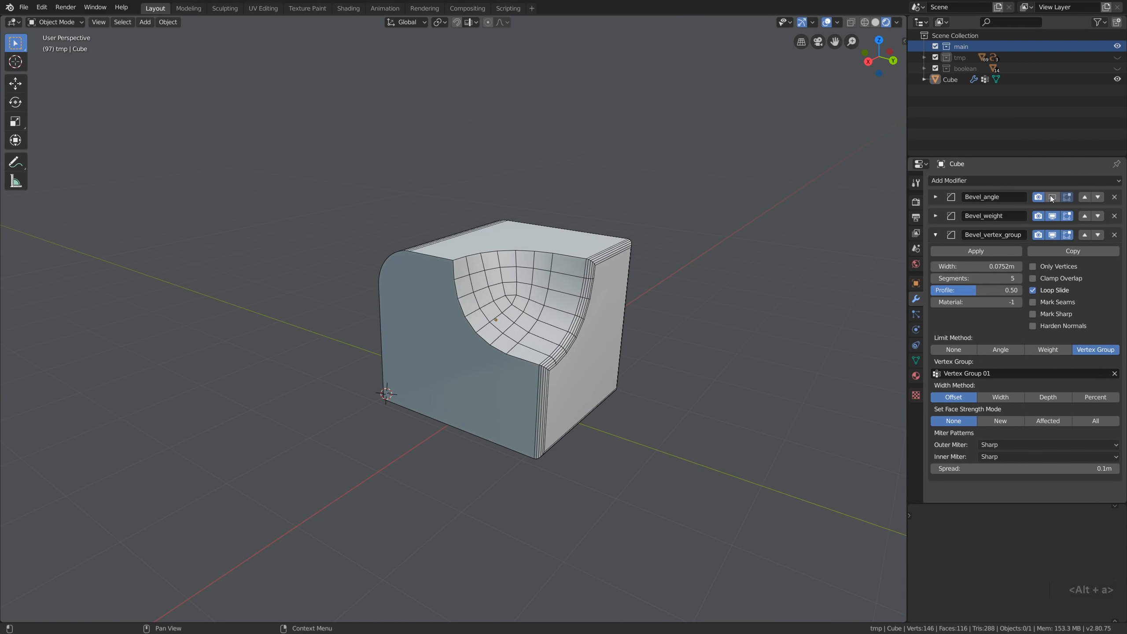
Step: Collapse Bevel_vertex_group, move Bevel_angle to the end of the modifier stack and show it in the viewport
{"action": "left_click", "coordinate": [1052, 216]}
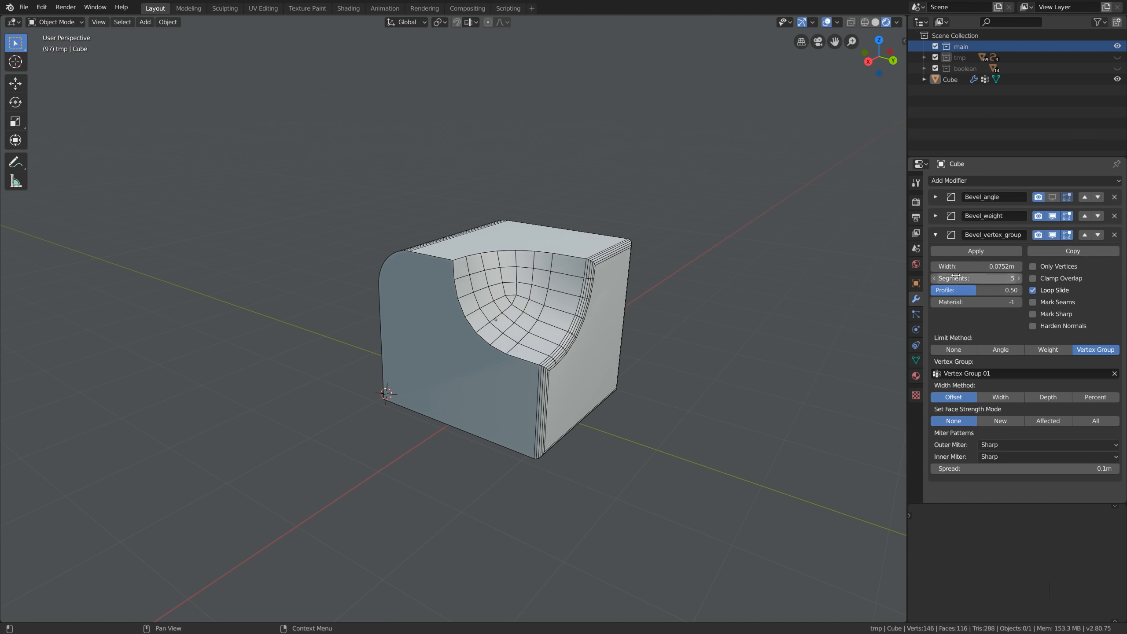
{"action": "left_click", "coordinate": [936, 235]}
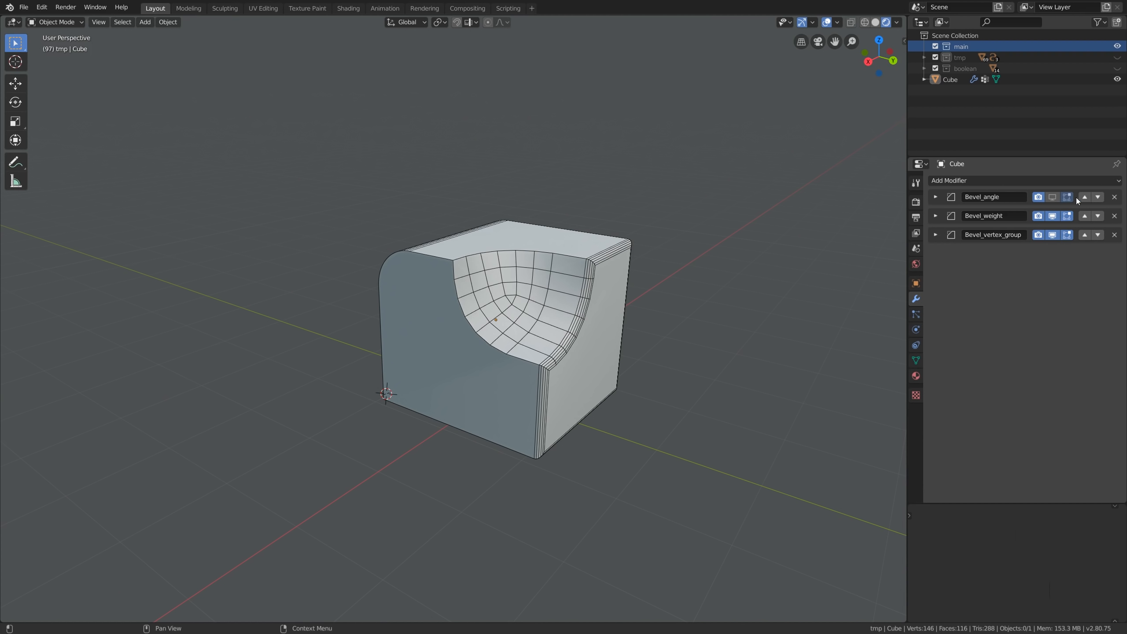
{"action": "left_click", "coordinate": [1099, 199]}
{"action": "left_click", "coordinate": [1098, 216]}
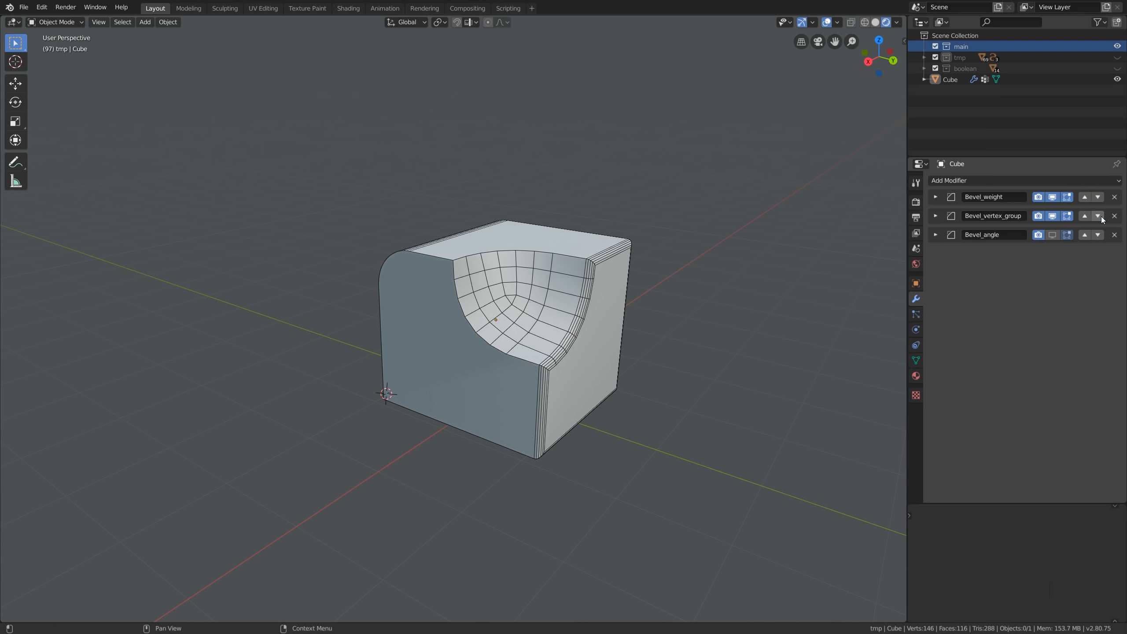
{"action": "left_click", "coordinate": [1053, 235]}
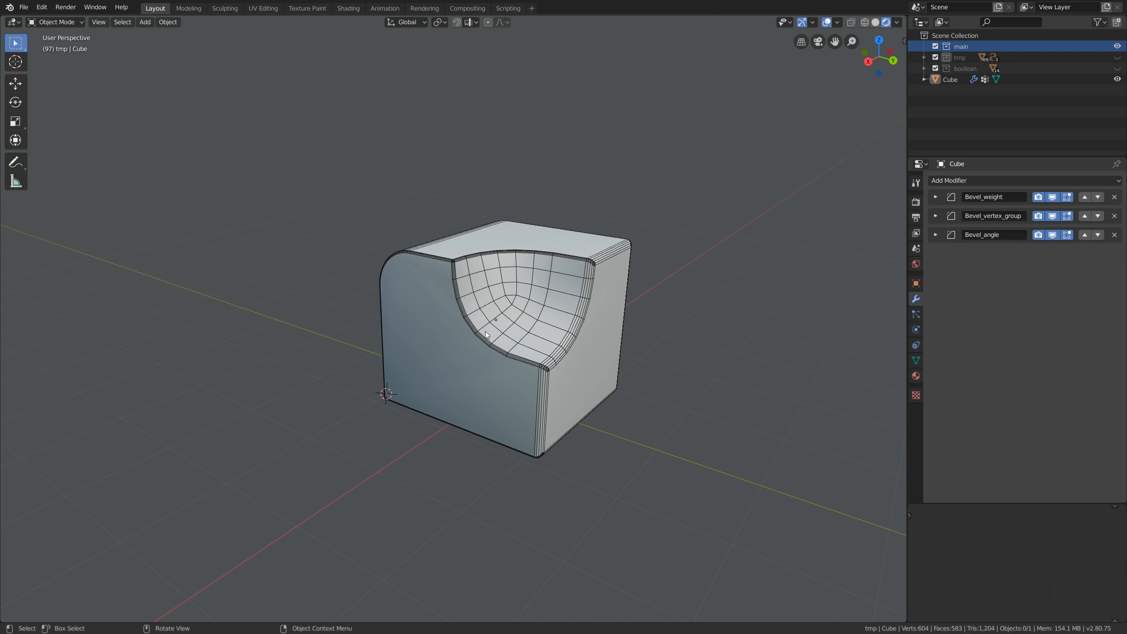
Step: Hide the wireframe and compare the cube's shading with Bevel_angle switched off and on in the viewport
{"action": "middle_click_drag", "start_coordinate": [540, 434], "coordinate": [556, 407]}
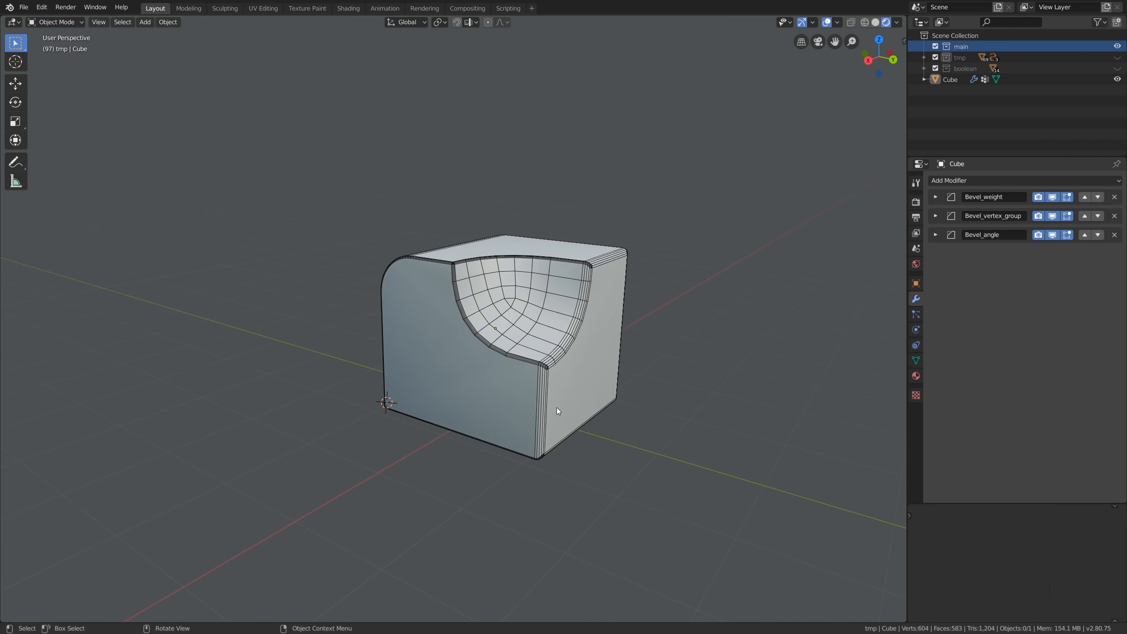
{"action": "key", "text": "semicolon"}
{"action": "middle_click_drag", "start_coordinate": [573, 332], "coordinate": [572, 338]}
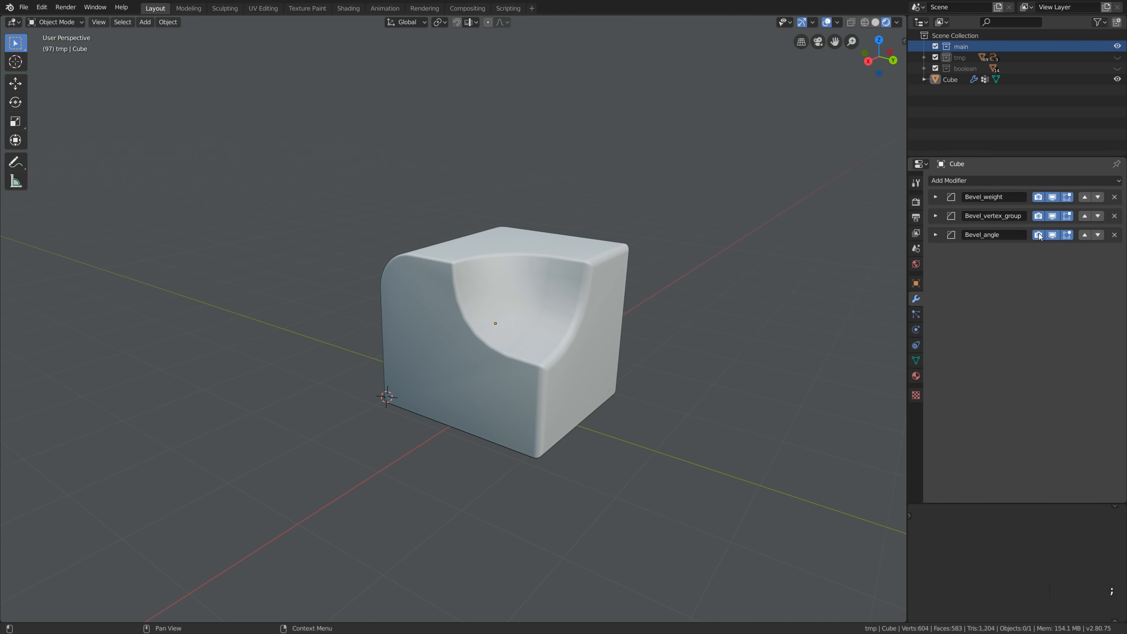
{"action": "left_click", "coordinate": [1052, 234]}
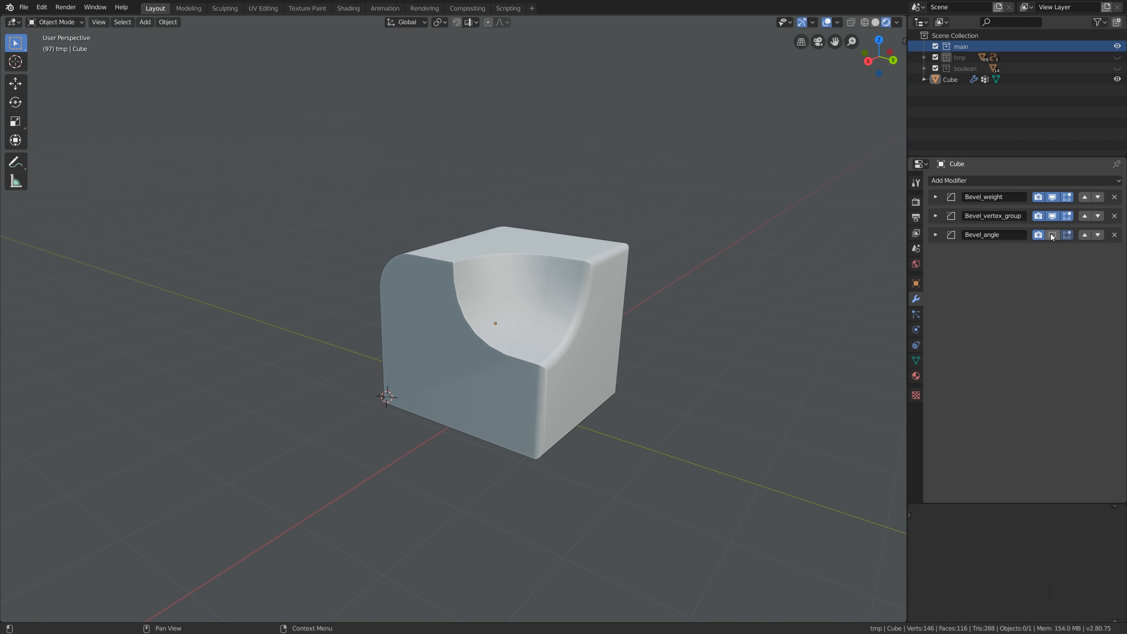
{"action": "left_click", "coordinate": [1052, 234]}
{"action": "mouse_move", "coordinate": [604, 297]}
{"action": "middle_mouse_down"}
{"action": "mouse_move", "coordinate": [590, 291]}
{"action": "mouse_move", "coordinate": [602, 291]}
{"action": "middle_mouse_up"}
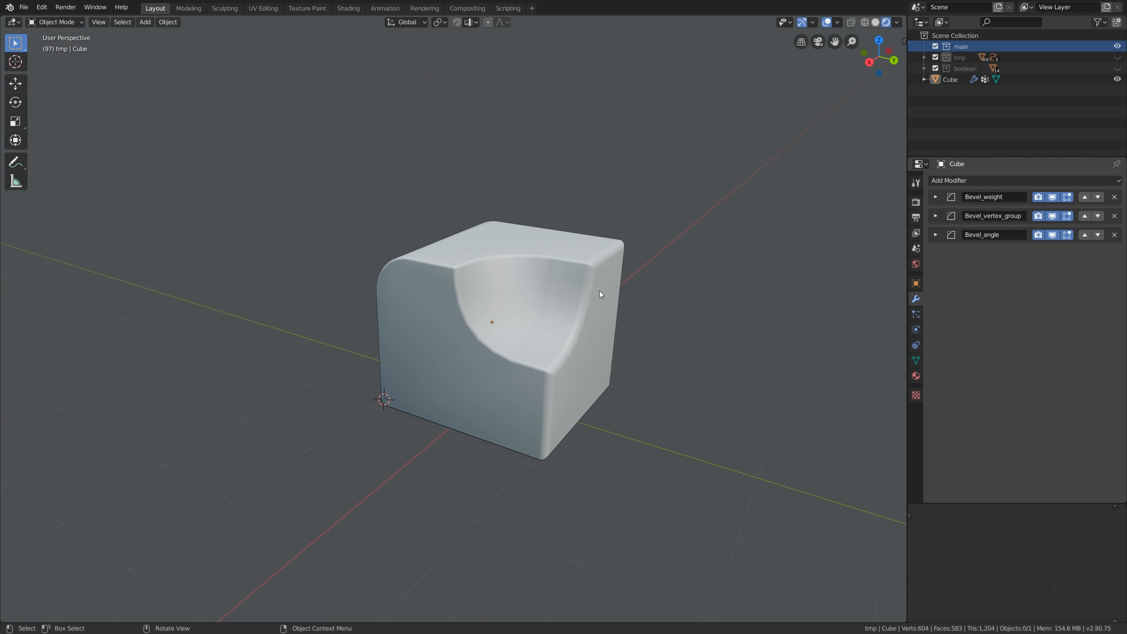
Step: Select the cube, set the Bevel_angle modifier's segments to 1 and show the wireframe over the mesh
{"action": "left_click", "coordinate": [482, 306]}
{"action": "key", "text": "KP_Decimal"}
{"action": "left_click", "coordinate": [935, 234]}
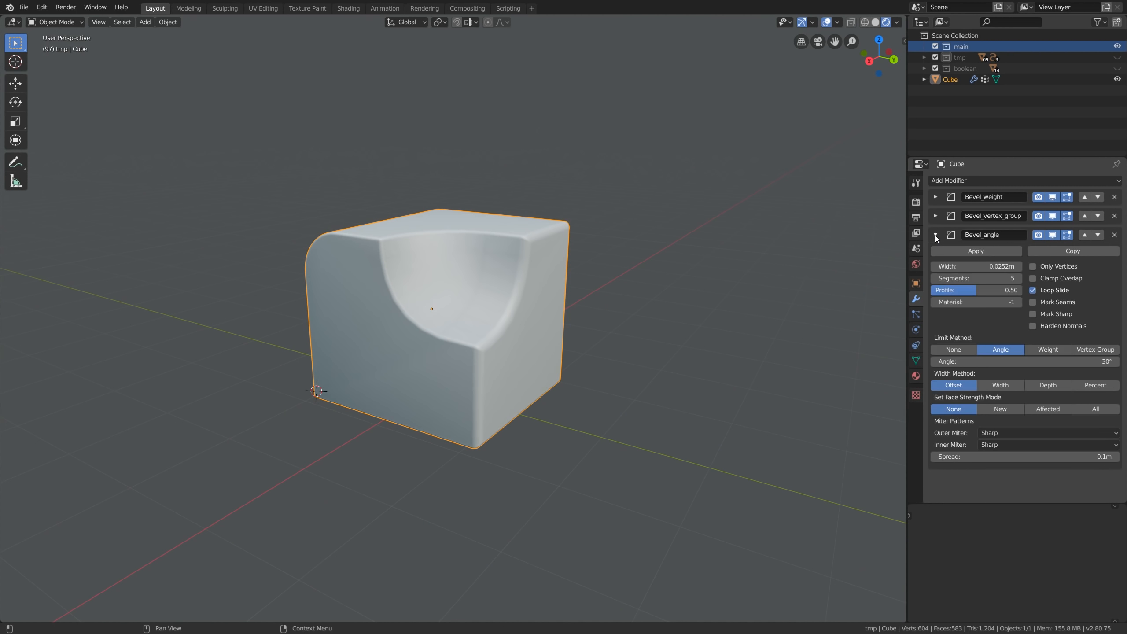
{"action": "left_click", "coordinate": [935, 278]}
{"action": "left_click", "coordinate": [935, 277]}
{"action": "left_click", "coordinate": [935, 277]}
{"action": "left_click", "coordinate": [934, 277]}
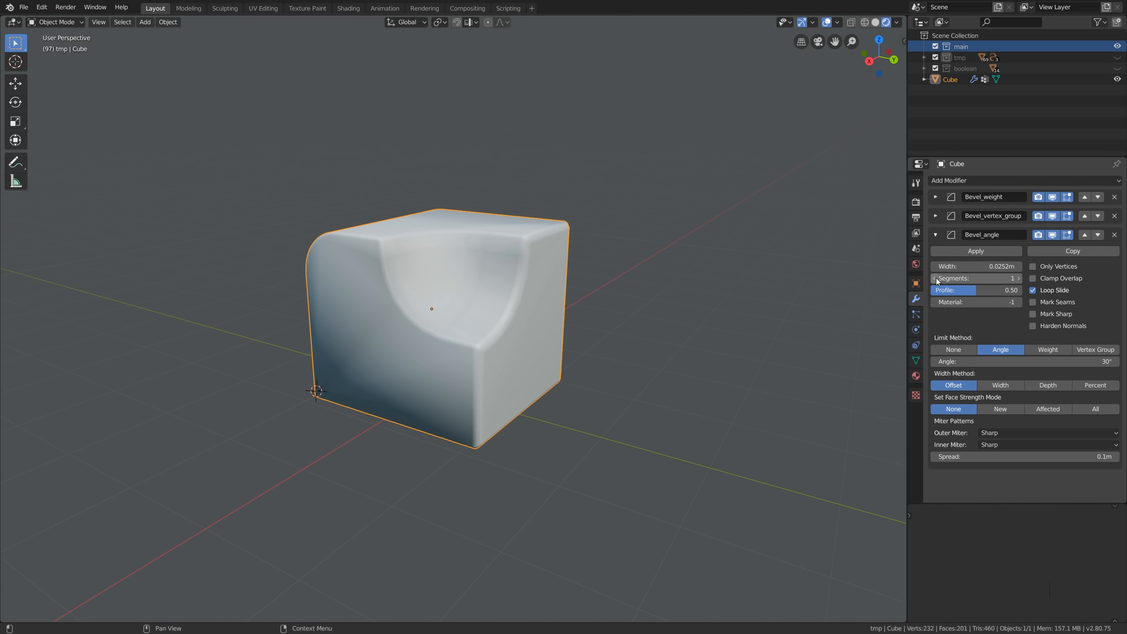
{"action": "key", "text": "semicolon"}
{"action": "middle_click_drag", "start_coordinate": [489, 273], "coordinate": [488, 279]}
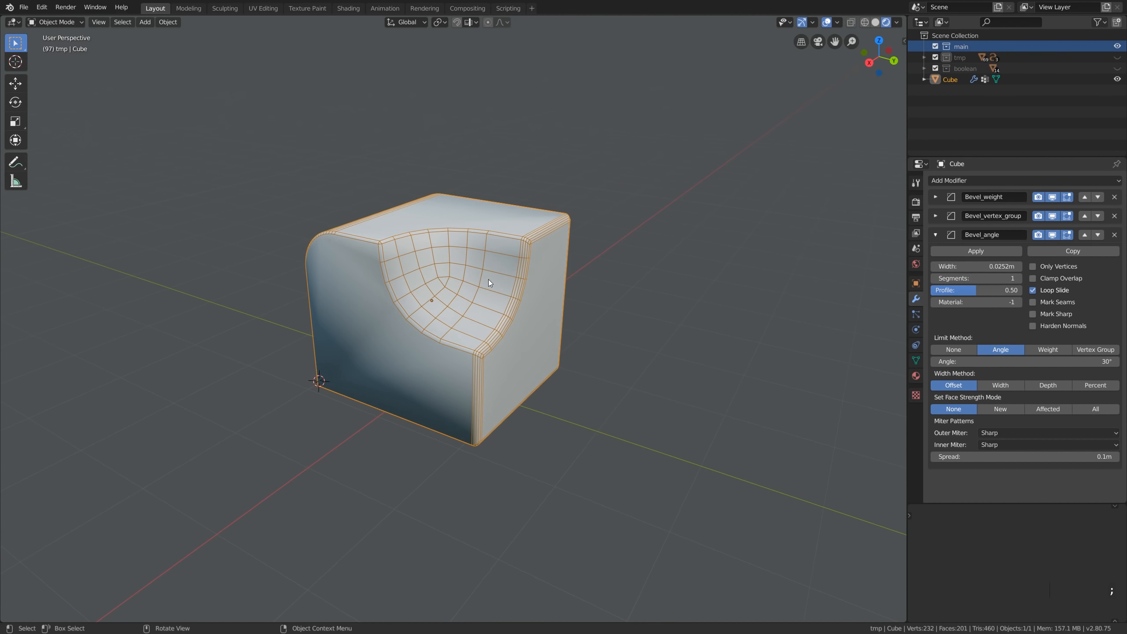
Step: Raise Bevel_angle's segments to 6 to compare the mesh density and shading, and return them to 1
{"action": "left_click_drag", "start_coordinate": [1016, 278], "coordinate": [1040, 278]}
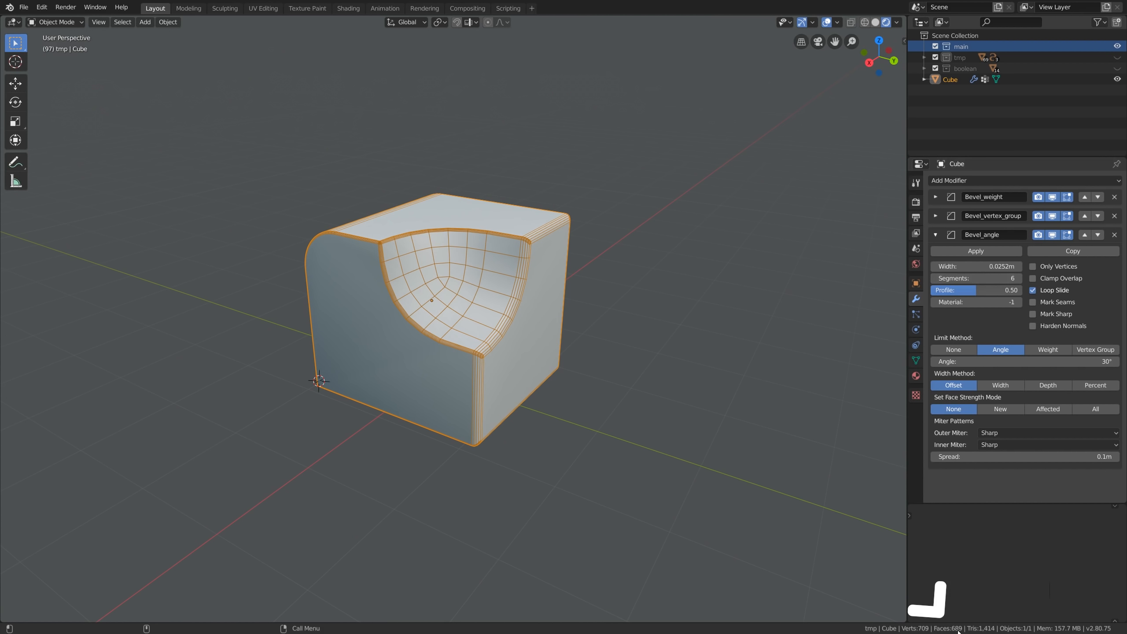
{"action": "left_click", "coordinate": [934, 278]}
{"action": "left_click", "coordinate": [934, 279]}
{"action": "left_click", "coordinate": [934, 279]}
{"action": "left_click", "coordinate": [934, 279]}
{"action": "left_click", "coordinate": [935, 279]}
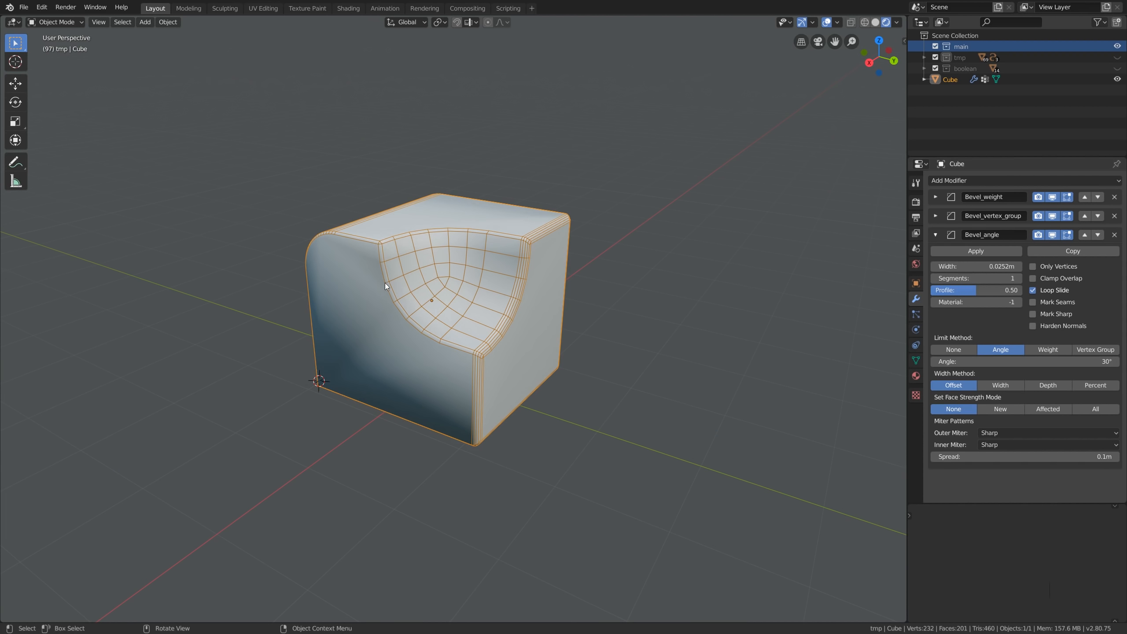
Step: Hide the wireframe and compare the cube's shading with Bevel_angle's Harden Normals switched on and off
{"action": "key", "text": "shift+z"}
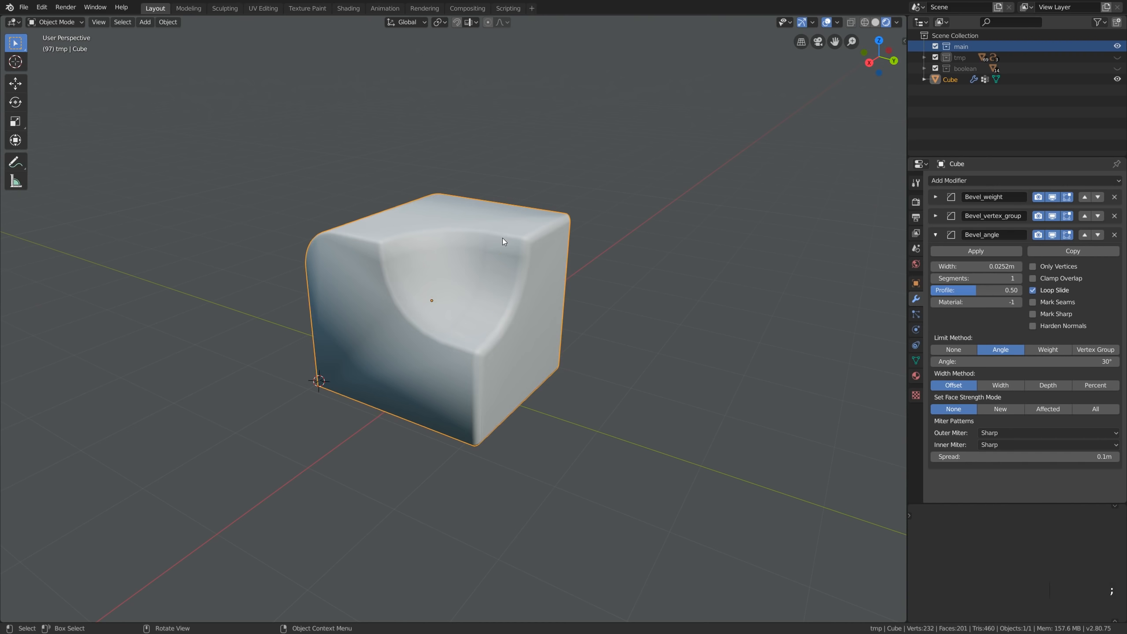
{"action": "middle_click_drag", "start_coordinate": [573, 319], "coordinate": [642, 308], "text": "shift"}
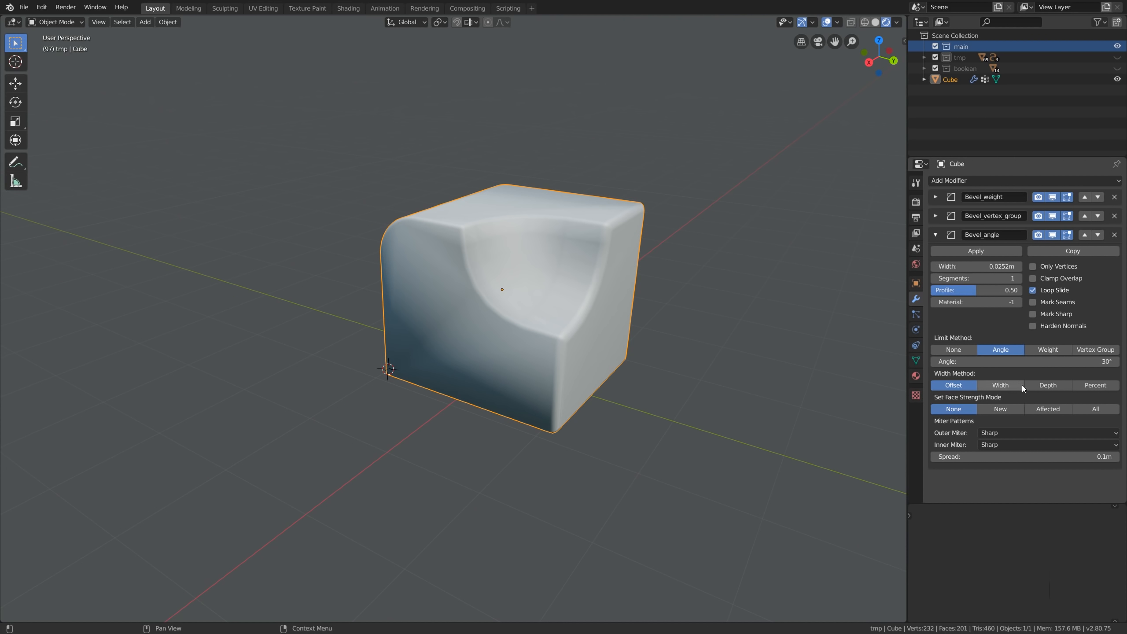
{"action": "left_click", "coordinate": [1060, 326]}
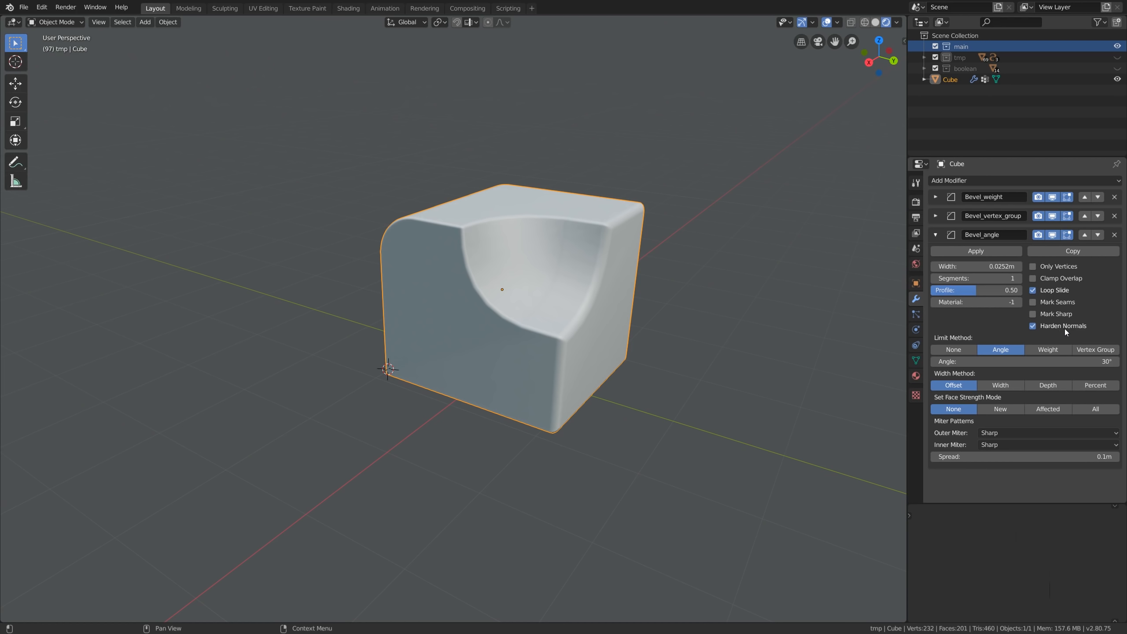
{"action": "left_click", "coordinate": [1057, 326]}
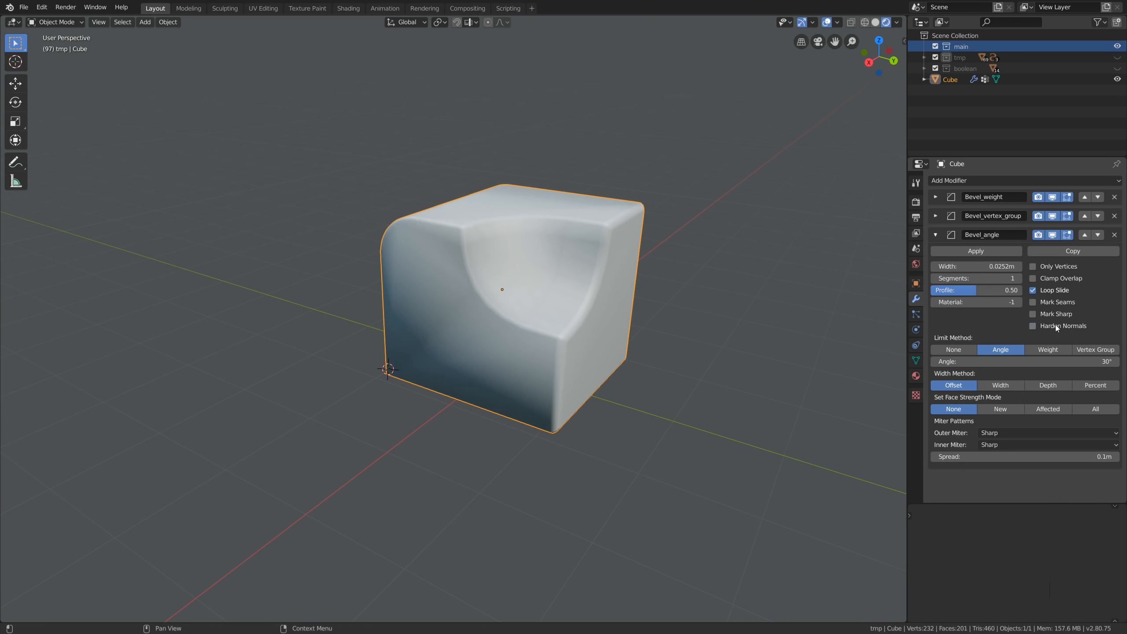
Step: Enable Harden Normals on the Bevel_angle modifier of the block
{"action": "left_click", "coordinate": [1032, 326]}
{"action": "mouse_move", "coordinate": [690, 247]}
{"action": "middle_mouse_down"}
{"action": "mouse_move", "coordinate": [562, 246]}
{"action": "mouse_move", "coordinate": [516, 268]}
{"action": "mouse_move", "coordinate": [545, 265]}
{"action": "middle_mouse_up"}
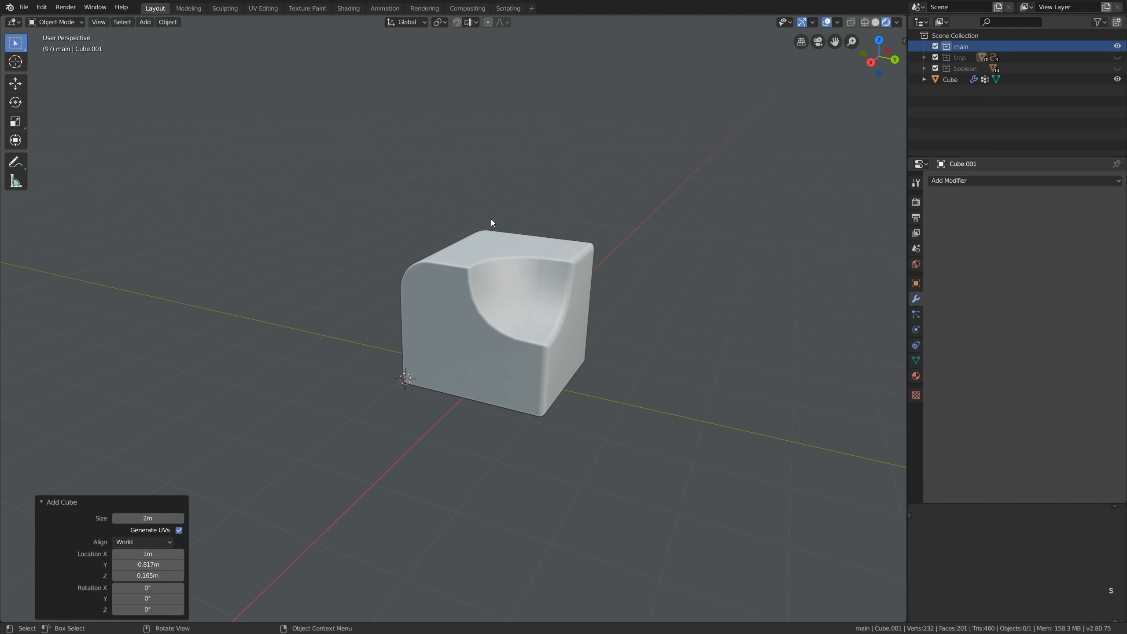
Step: Add a 2 m mesh cube at the 3D cursor and scale it uniformly to about 0.334
{"action": "key", "text": "shift+a"}
{"action": "mouse_move", "coordinate": [518, 223]}
{"action": "left_click", "coordinate": [551, 230]}
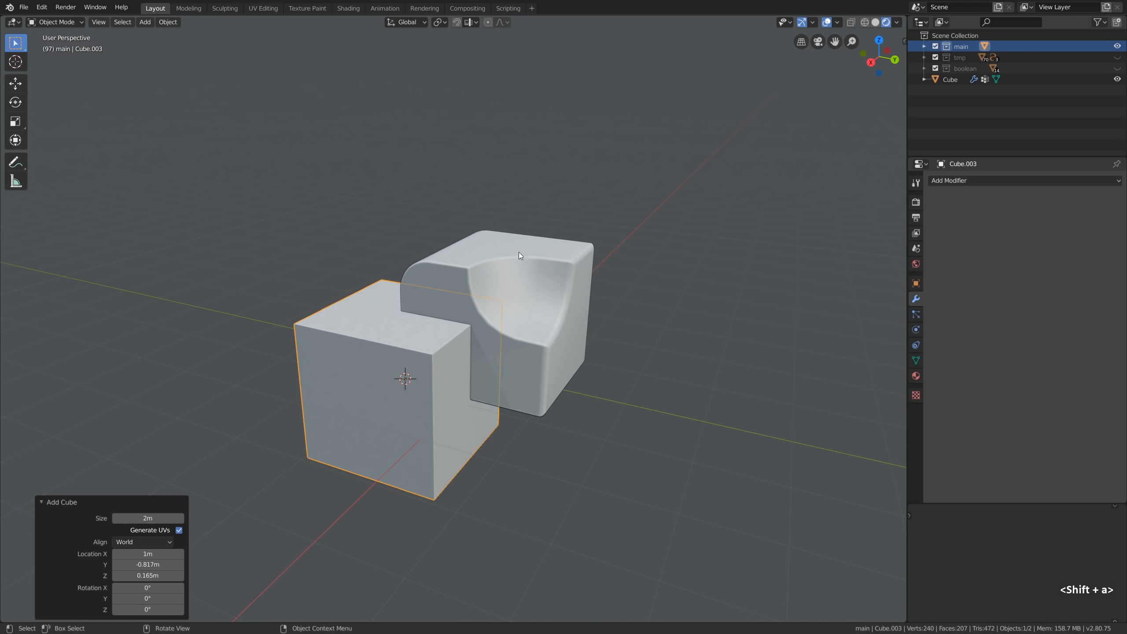
{"action": "key", "text": "s"}
{"action": "left_click", "coordinate": [452, 345]}
Step: Stretch the small cube by a factor of about 3.15 along Y and about 1.5 along X
{"action": "key", "text": "s"}
{"action": "key", "text": "x"}
{"action": "key", "text": "y"}
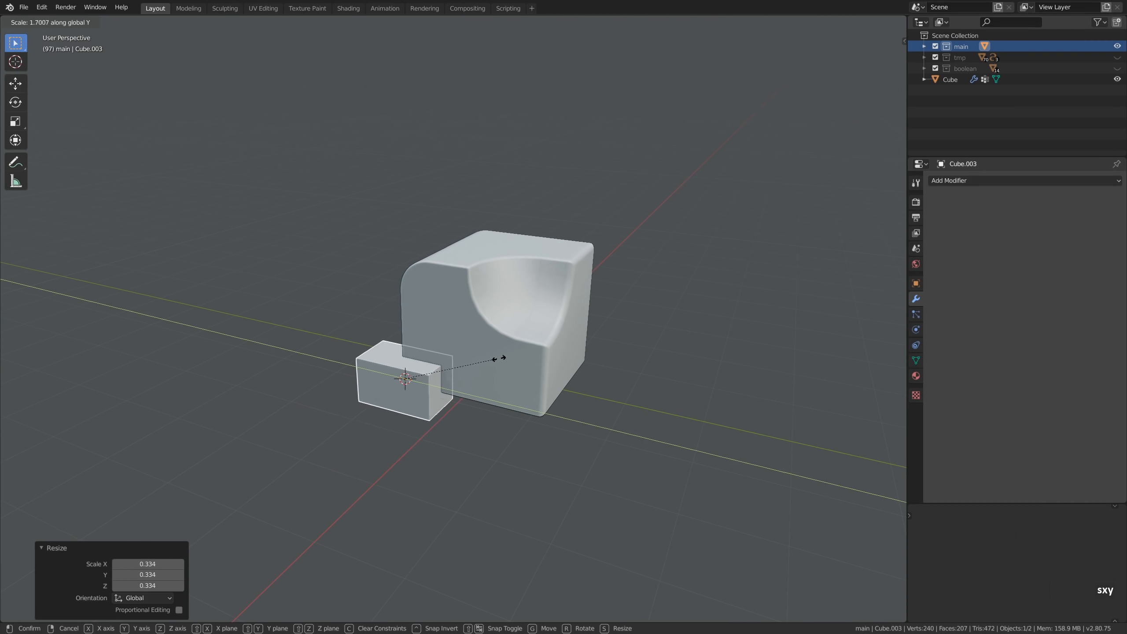
{"action": "left_click", "coordinate": [577, 382]}
{"action": "left_click_drag", "start_coordinate": [513, 364], "coordinate": [487, 356], "text": "alt"}
{"action": "key", "text": "s"}
{"action": "key", "text": "x"}
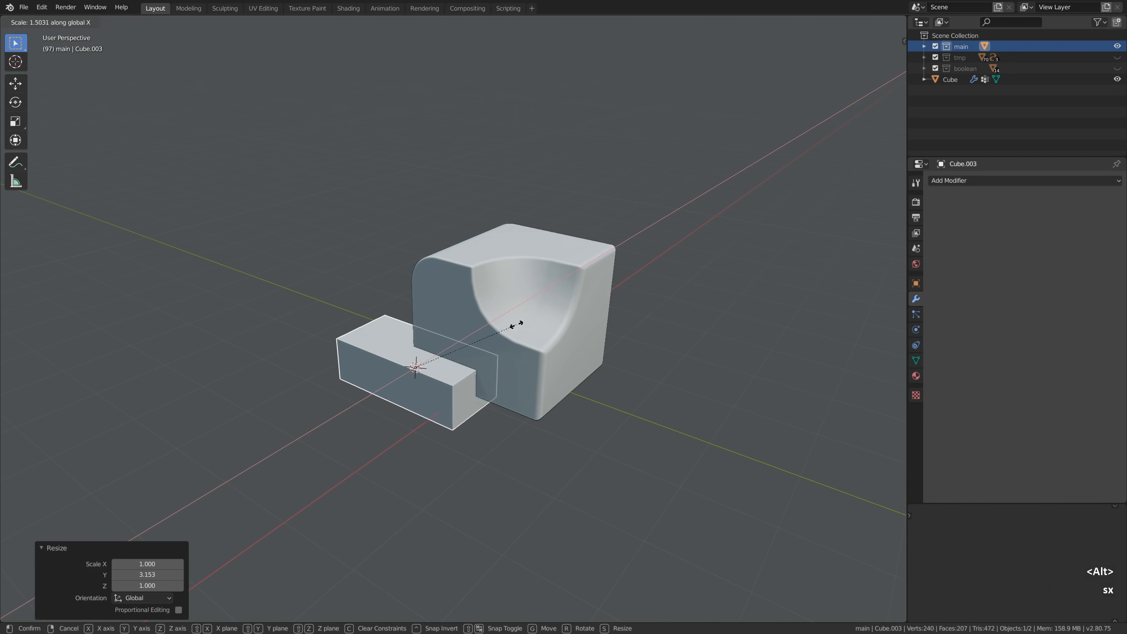
{"action": "left_click", "coordinate": [516, 325]}
Step: Move the box horizontally so it overlaps the block's lower front corner and scale it along Z
{"action": "key", "text": "g"}
{"action": "key", "text": "shift+z"}
{"action": "left_click", "coordinate": [508, 332]}
{"action": "key", "text": "s"}
{"action": "key", "text": "z"}
{"action": "left_click", "coordinate": [513, 329]}
Step: Subtract the box from the block's lower corner with a Bool Tool difference
{"action": "left_click", "coordinate": [550, 367], "text": "shift"}
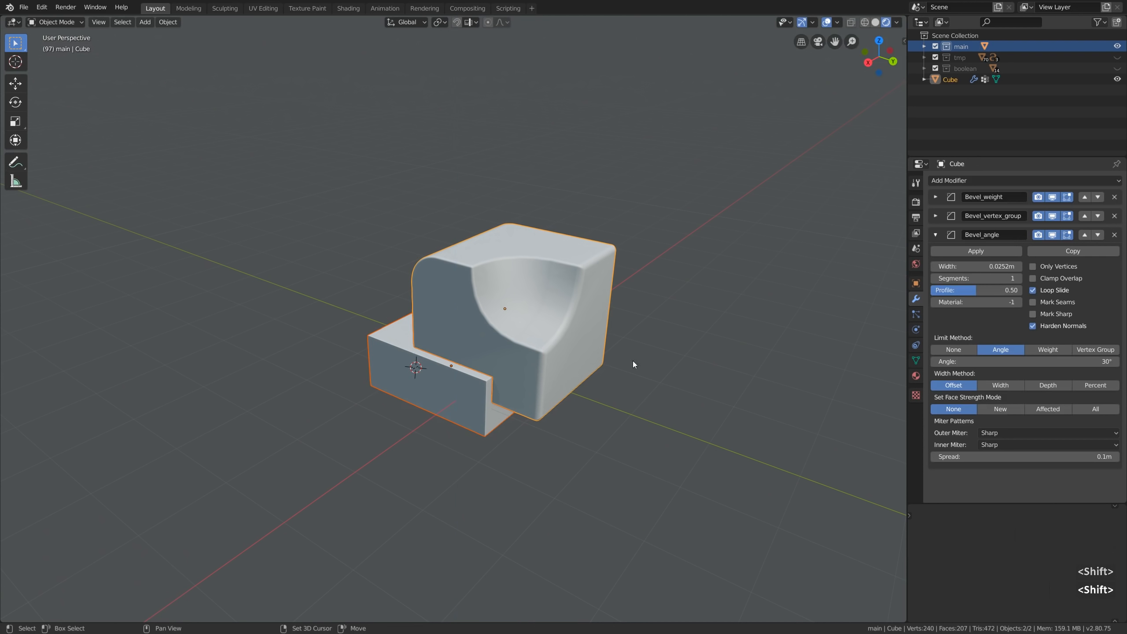
{"action": "key", "text": "ctrl+minus"}
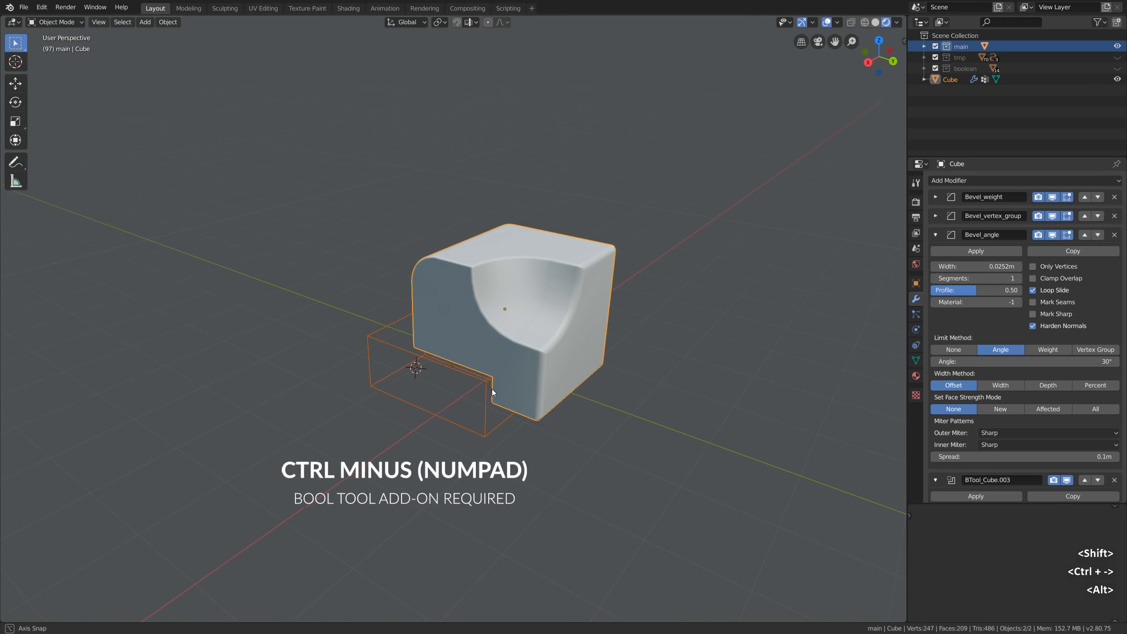
{"action": "left_click_drag", "start_coordinate": [491, 389], "coordinate": [432, 394], "text": "alt"}
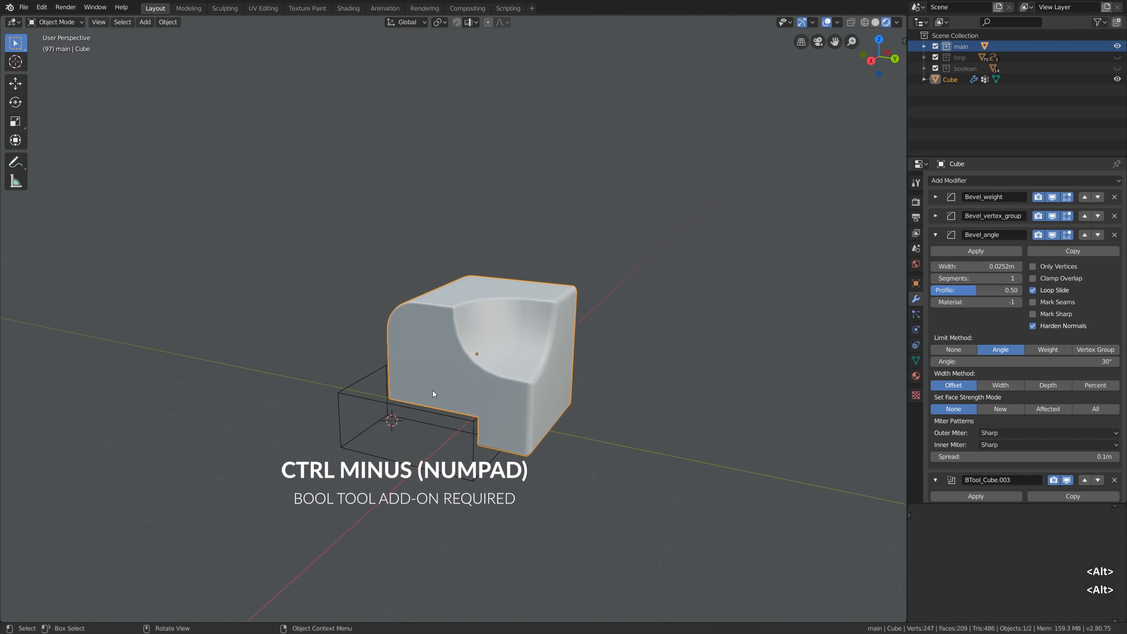
Step: Rename the block's new Boolean modifier to bool_01 and place it above Bevel_angle in the modifier stack
{"action": "left_click", "coordinate": [935, 234]}
{"action": "left_click", "coordinate": [987, 252]}
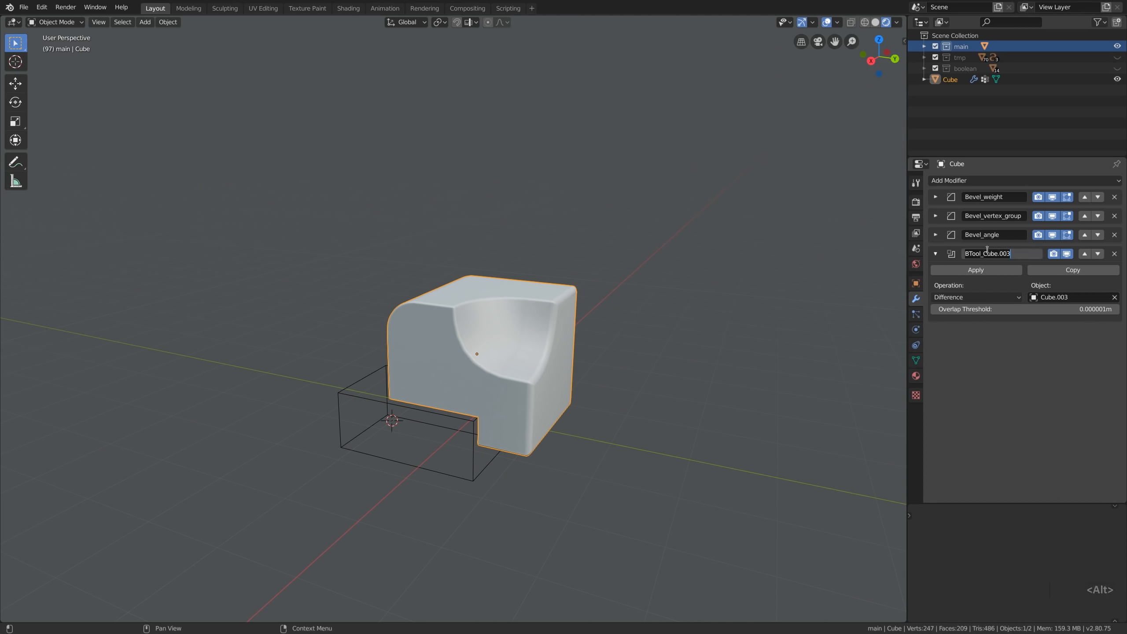
{"action": "type", "text": "bool_+"}
{"action": "key", "text": "BackSpace"}
{"action": "type", "text": "01"}
{"action": "key", "text": "Return"}
{"action": "left_click", "coordinate": [1084, 254]}
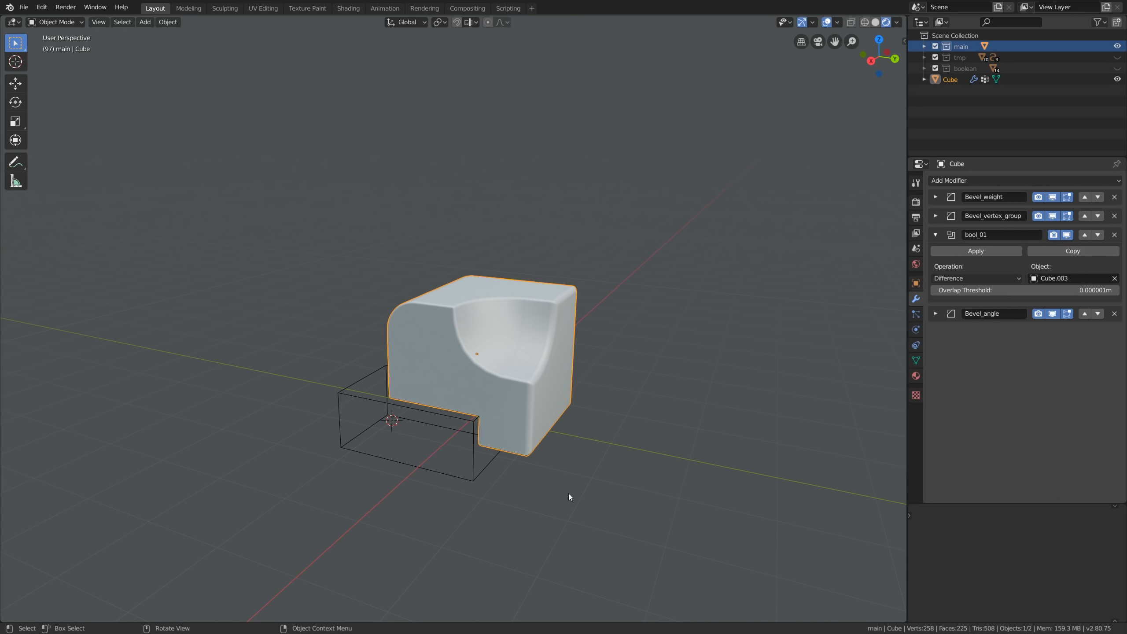
Step: Compare the block's notch with the bool_01 modifier hidden and shown in the viewport
{"action": "scroll", "coordinate": [434, 426], "scroll_direction": "up", "scroll_amount": 4}
{"action": "middle_click_drag", "start_coordinate": [448, 381], "coordinate": [501, 319]}
{"action": "left_click", "coordinate": [1070, 238]}
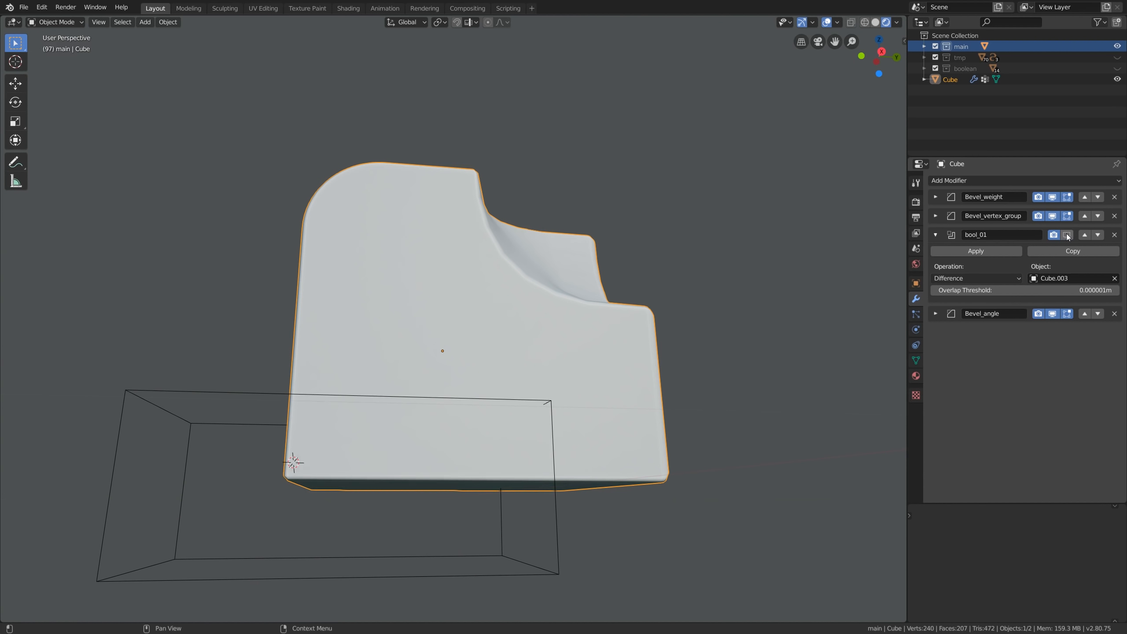
{"action": "left_click", "coordinate": [1070, 238]}
Step: Adjust the notch height by raising the cutter box along Z and lowering it again by 0.108 m
{"action": "left_click", "coordinate": [551, 418]}
{"action": "key", "text": "g"}
{"action": "key", "text": "z"}
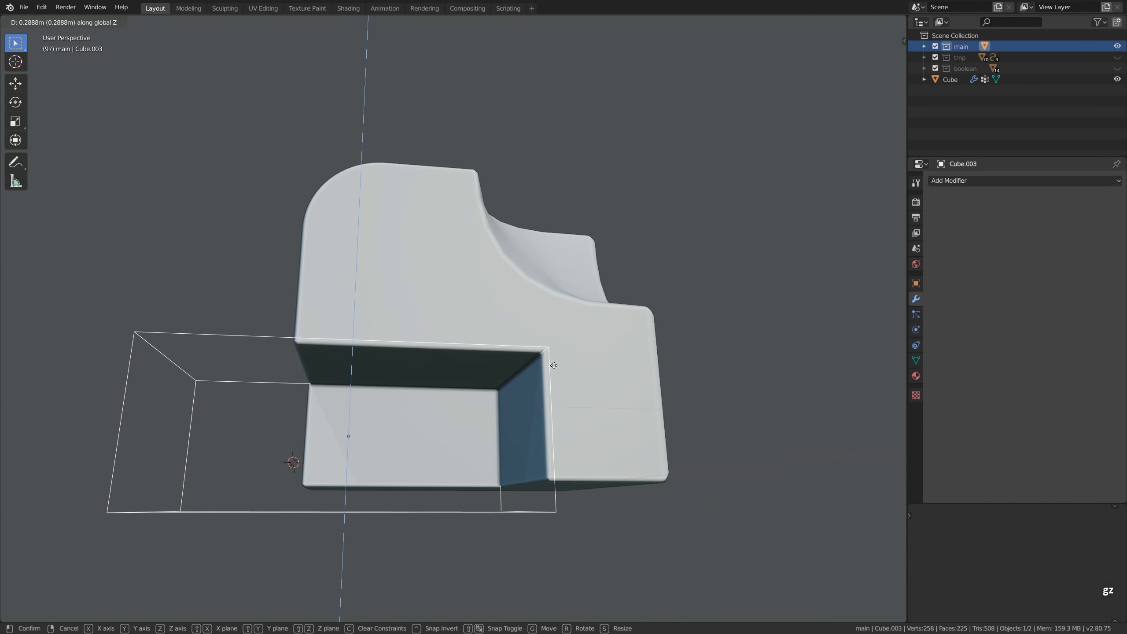
{"action": "left_click", "coordinate": [534, 399]}
{"action": "left_click_drag", "start_coordinate": [535, 399], "coordinate": [510, 435], "text": "alt"}
{"action": "key", "text": "g"}
{"action": "key", "text": "z"}
{"action": "left_click", "coordinate": [480, 433]}
{"action": "scroll", "coordinate": [480, 434], "scroll_direction": "down", "scroll_amount": 6}
{"action": "scroll", "coordinate": [510, 409], "scroll_direction": "up", "scroll_amount": 2}
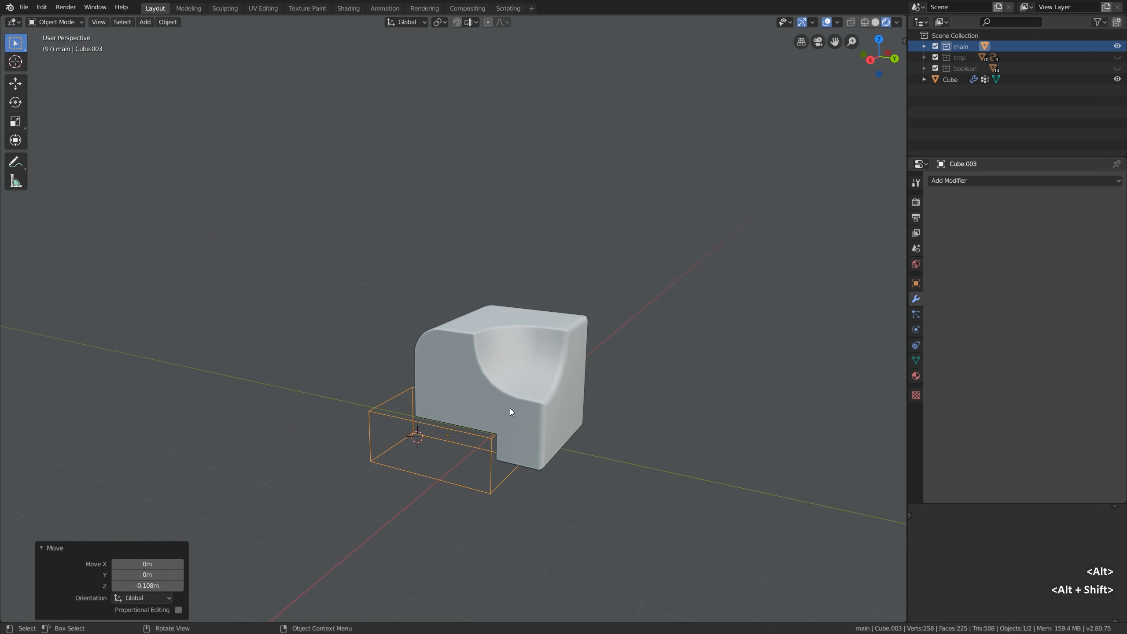
Step: Set the material index of the block's Bevel_weight modifier to 1
{"action": "left_click", "coordinate": [520, 414]}
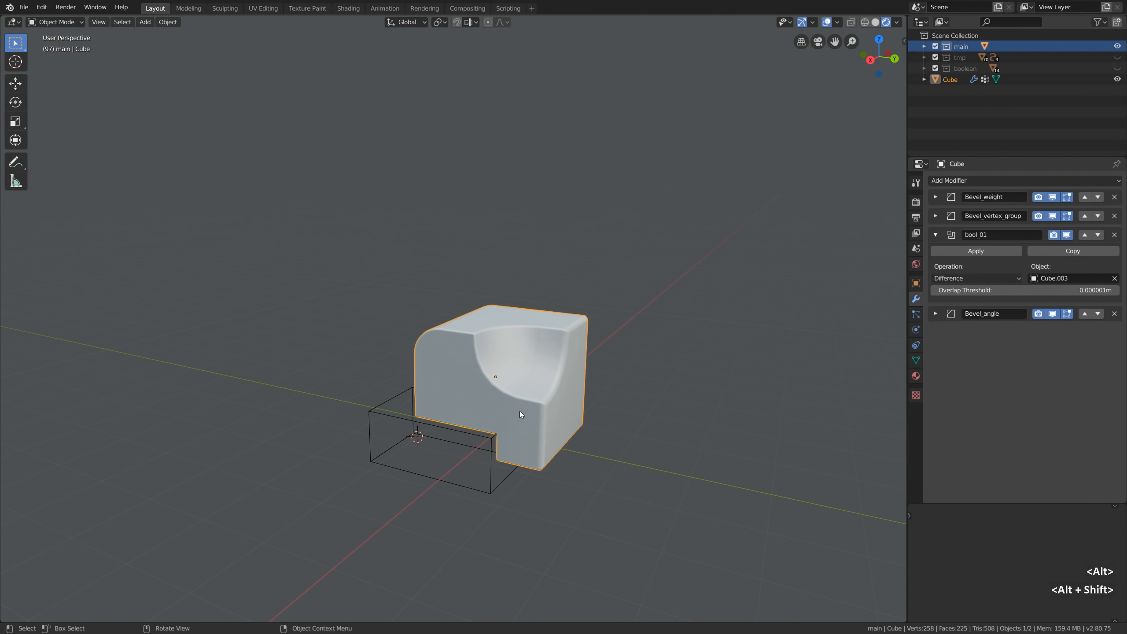
{"action": "left_click", "coordinate": [936, 235]}
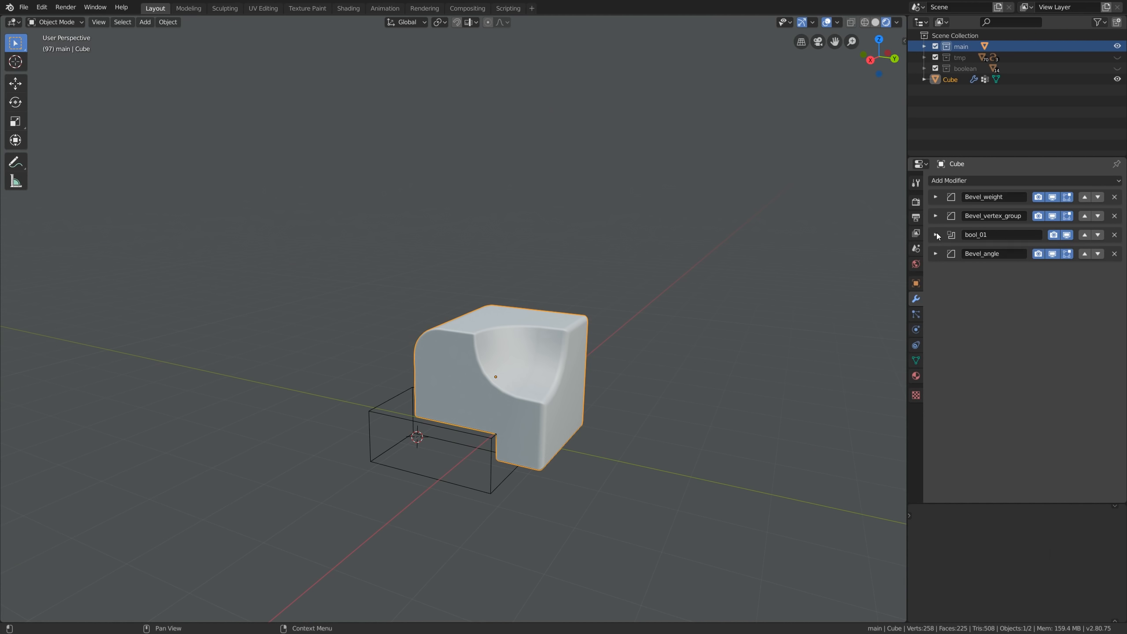
{"action": "left_click", "coordinate": [935, 197]}
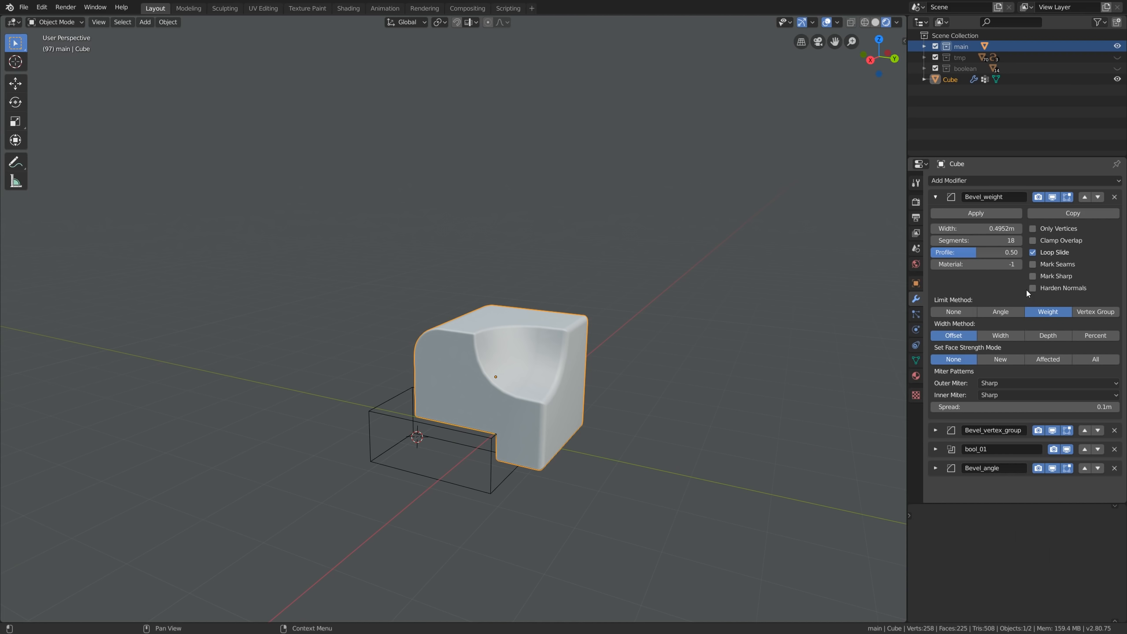
{"action": "left_click", "coordinate": [1016, 265]}
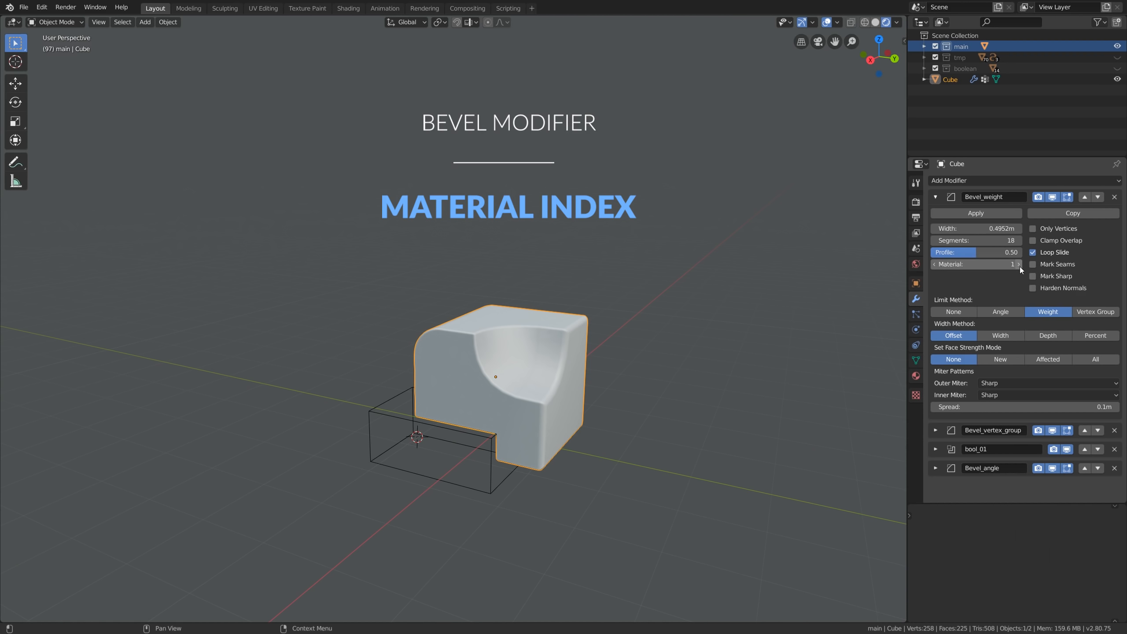
{"action": "left_click", "coordinate": [1019, 265]}
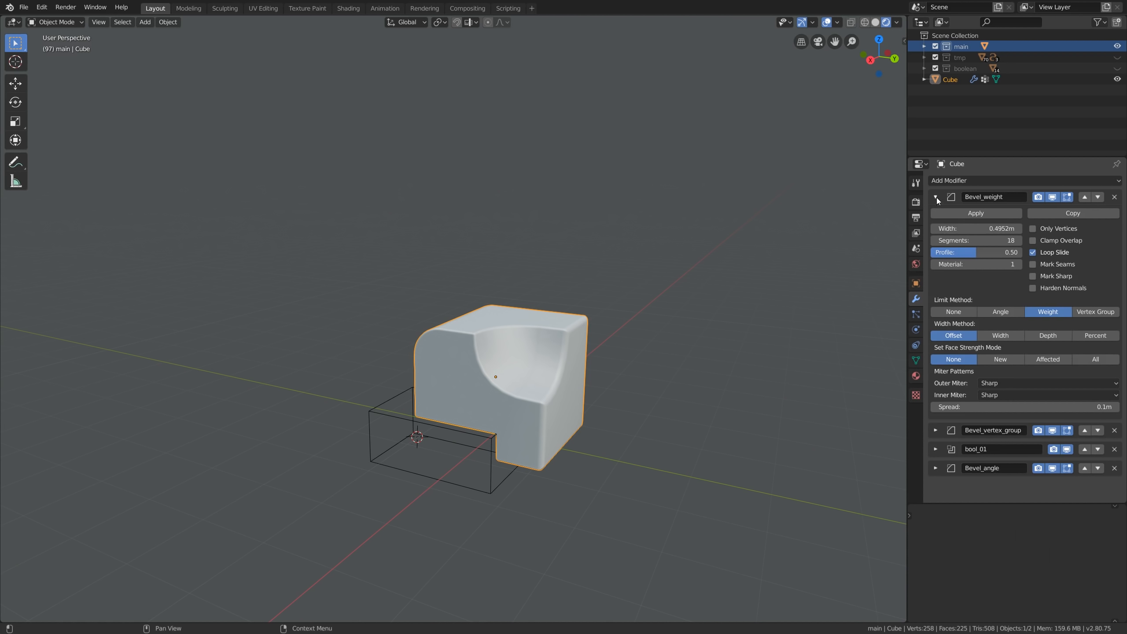
{"action": "left_click", "coordinate": [935, 197]}
Step: Set the Bevel_vertex_group modifier's material index to 2 and assign a material index to Bevel_angle
{"action": "left_click", "coordinate": [935, 215]}
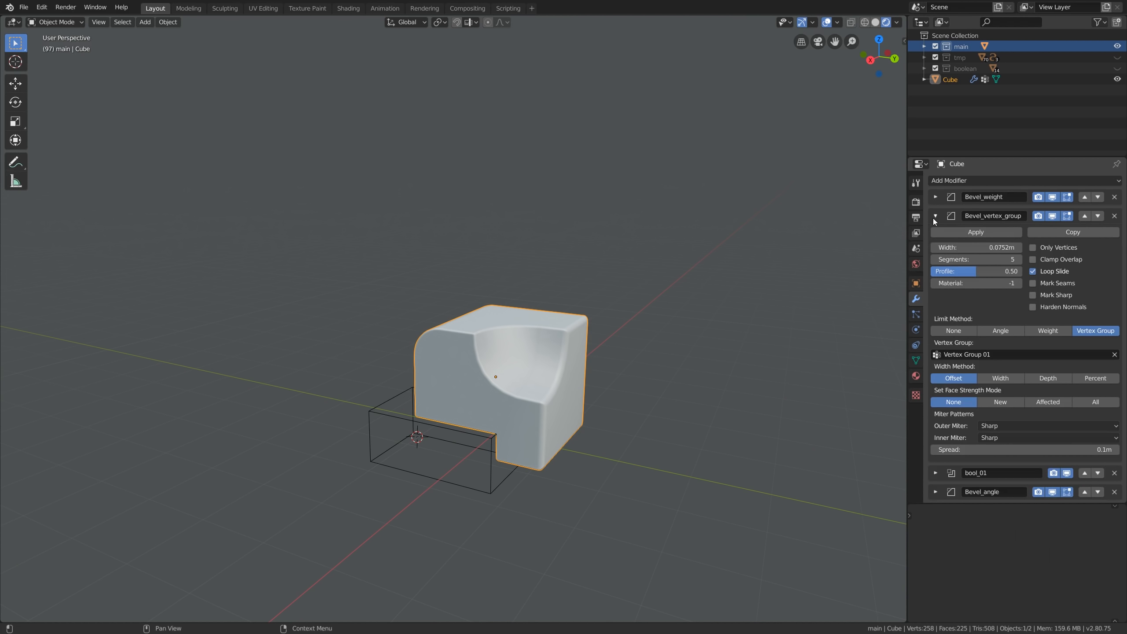
{"action": "left_click", "coordinate": [1018, 285]}
{"action": "left_click", "coordinate": [1018, 285]}
{"action": "left_click", "coordinate": [1018, 285]}
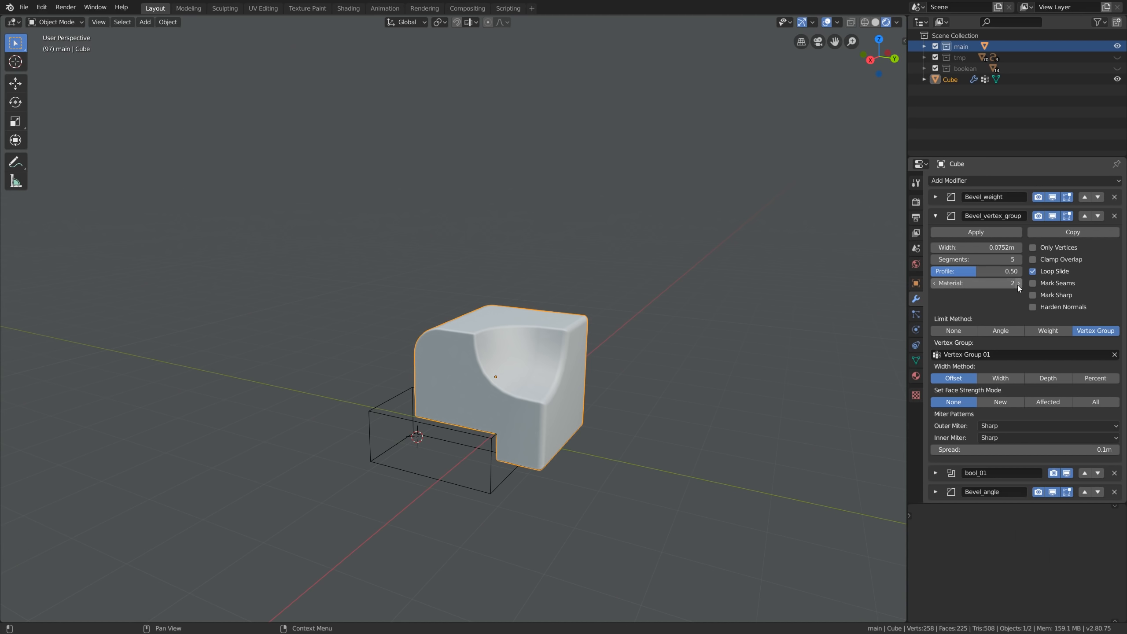
{"action": "left_click", "coordinate": [935, 216]}
{"action": "left_click", "coordinate": [936, 252]}
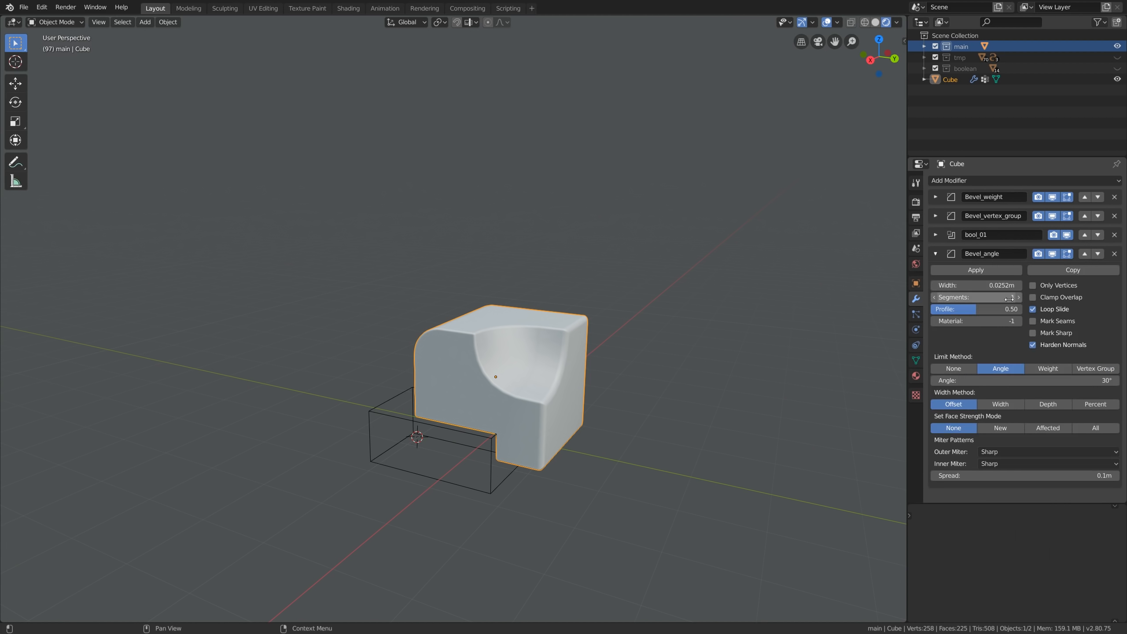
{"action": "left_click", "coordinate": [935, 253]}
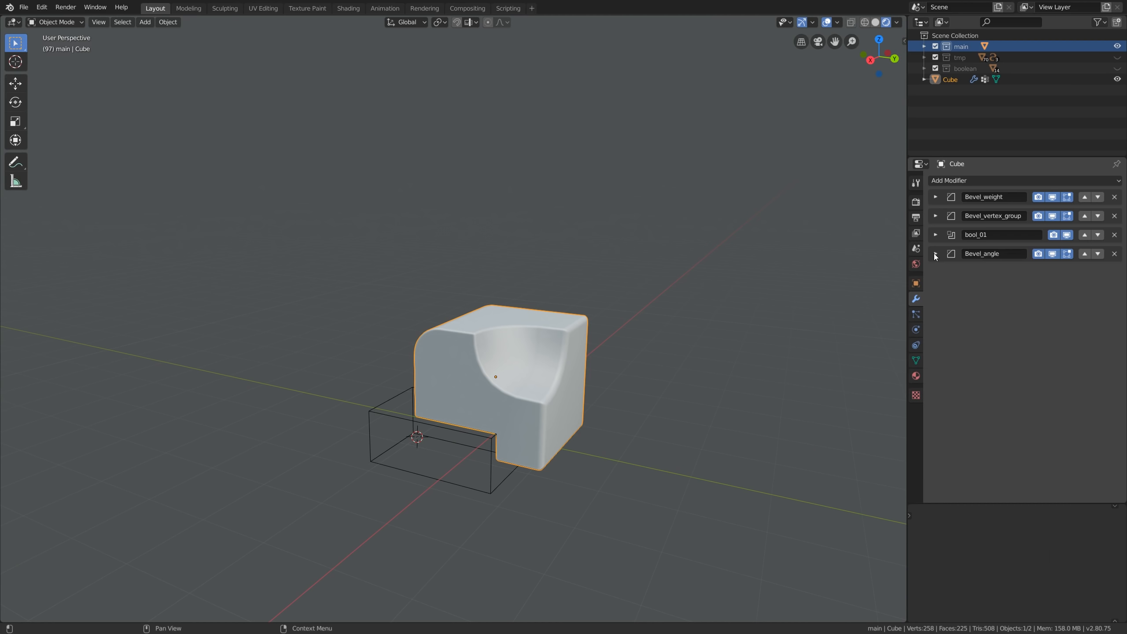
Step: Assign mat_white as the block's first material and add a second slot with mat_red
{"action": "left_click", "coordinate": [915, 376]}
{"action": "left_click", "coordinate": [935, 227]}
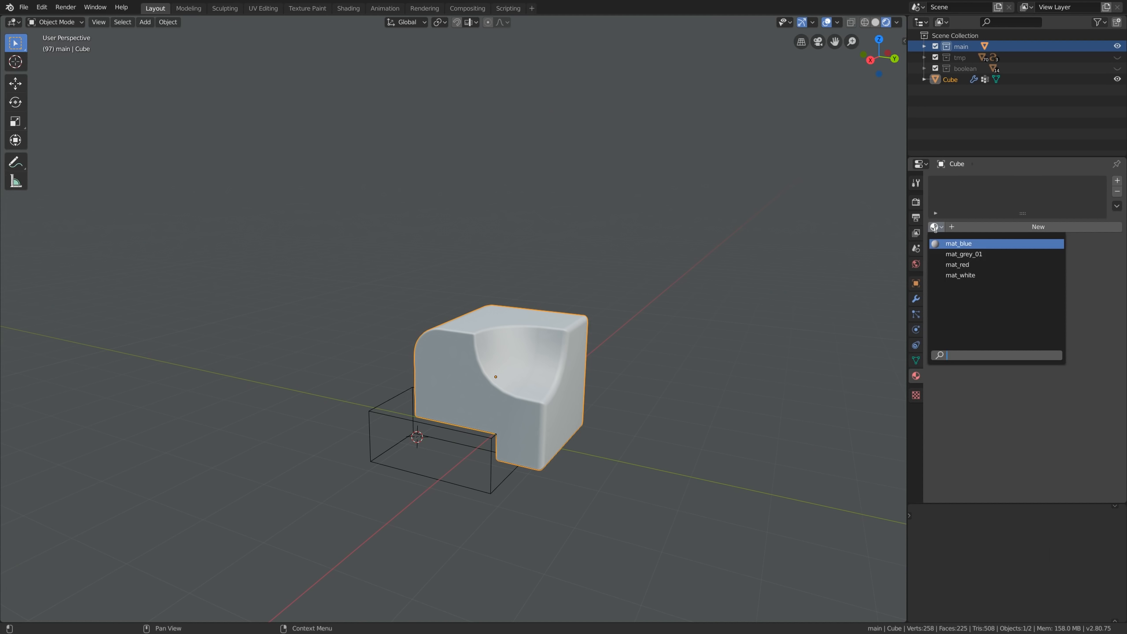
{"action": "left_click", "coordinate": [956, 276]}
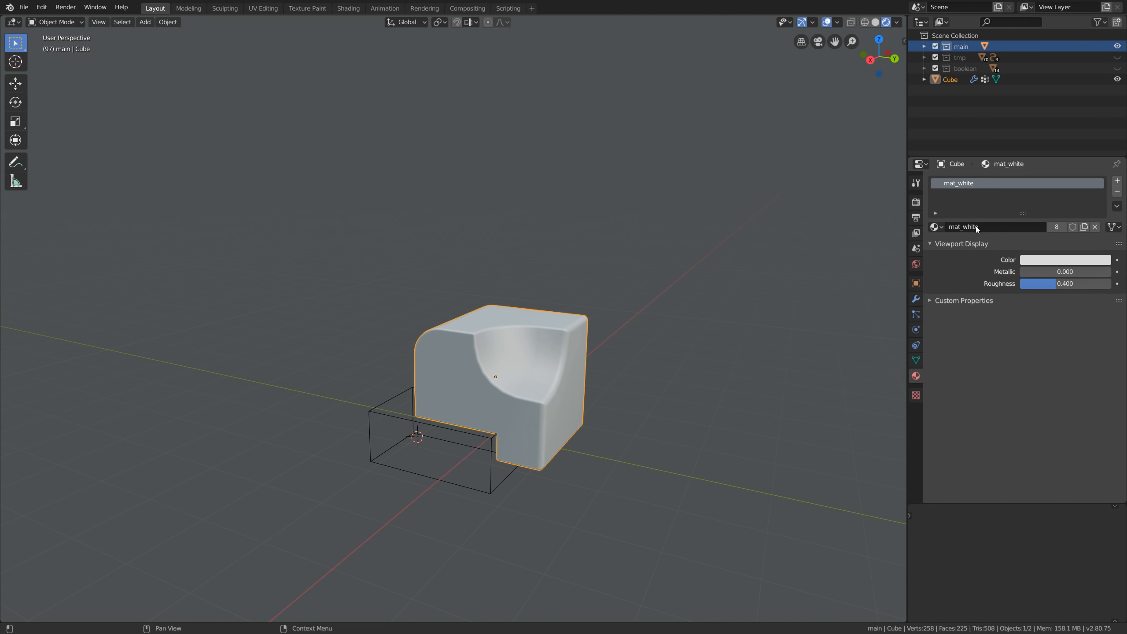
{"action": "left_click", "coordinate": [1117, 180]}
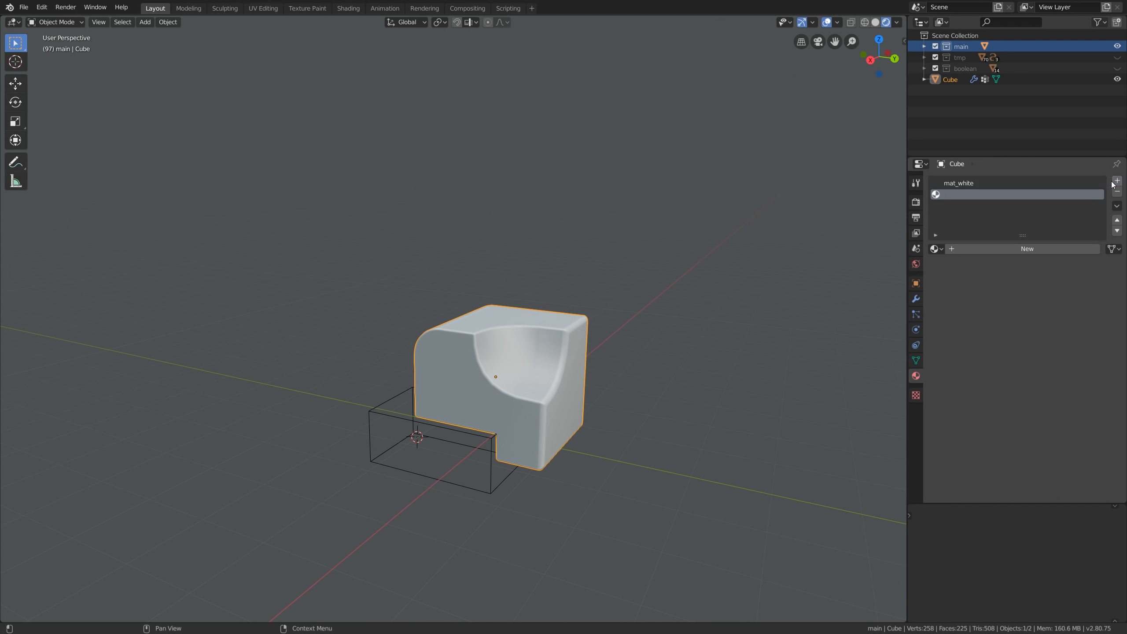
{"action": "left_click", "coordinate": [936, 248]}
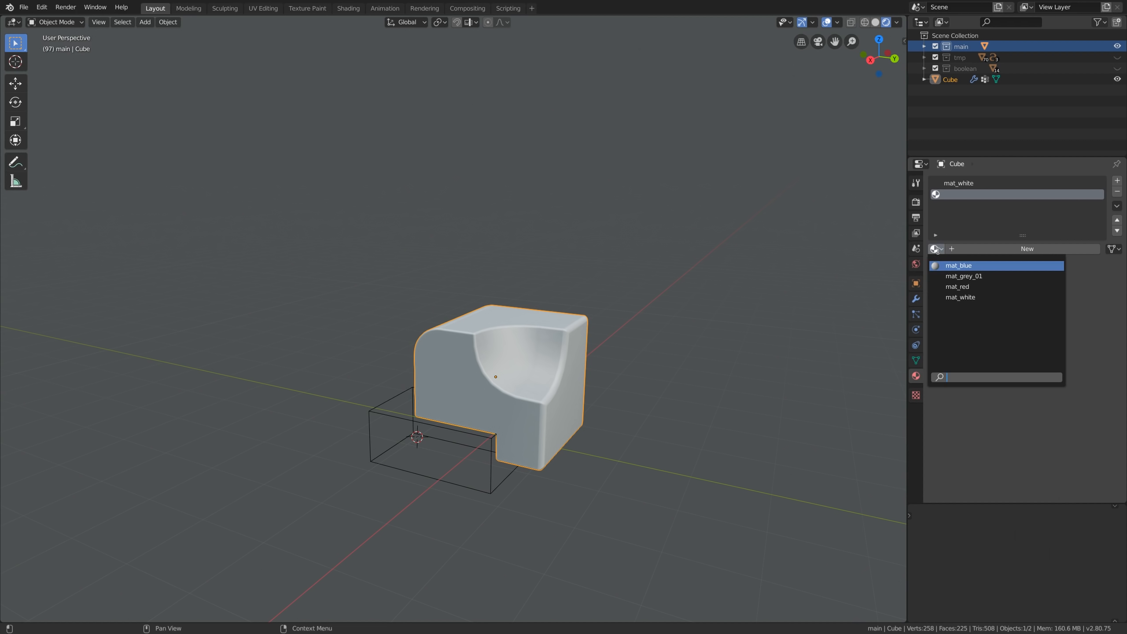
{"action": "left_click", "coordinate": [955, 285]}
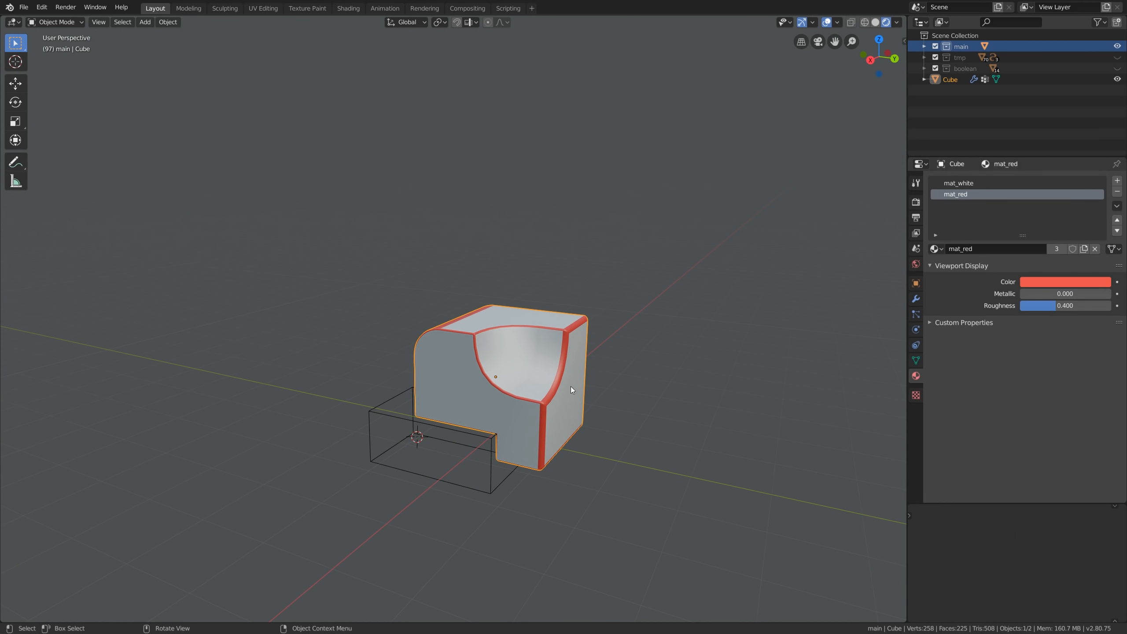
Step: Add a third material slot to the block with mat_blue
{"action": "left_click", "coordinate": [1117, 180]}
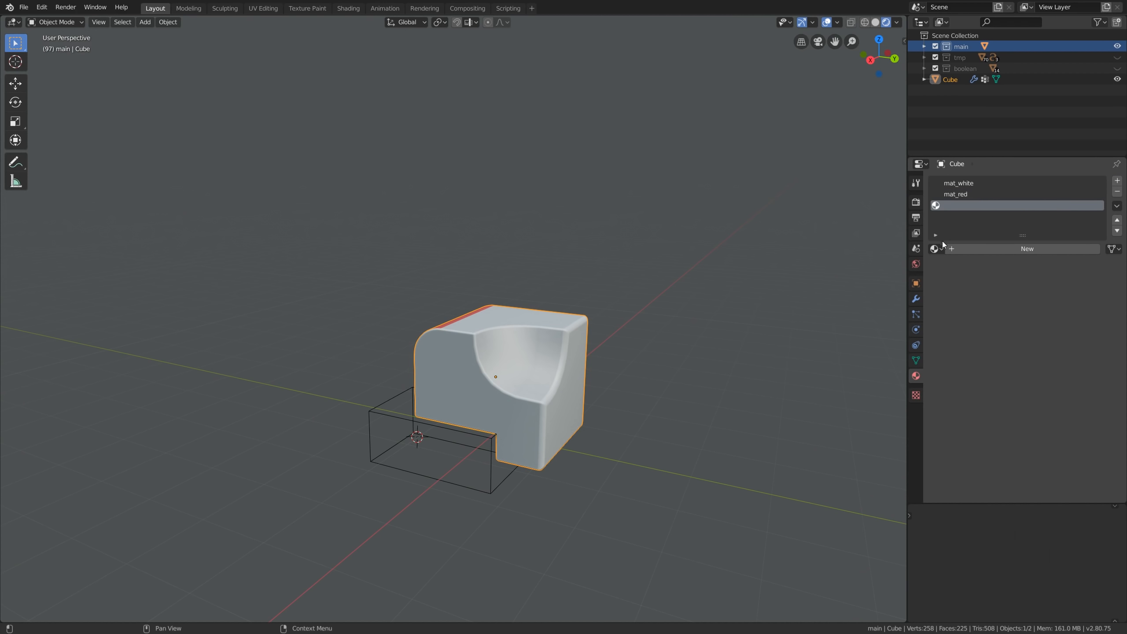
{"action": "left_click", "coordinate": [936, 248]}
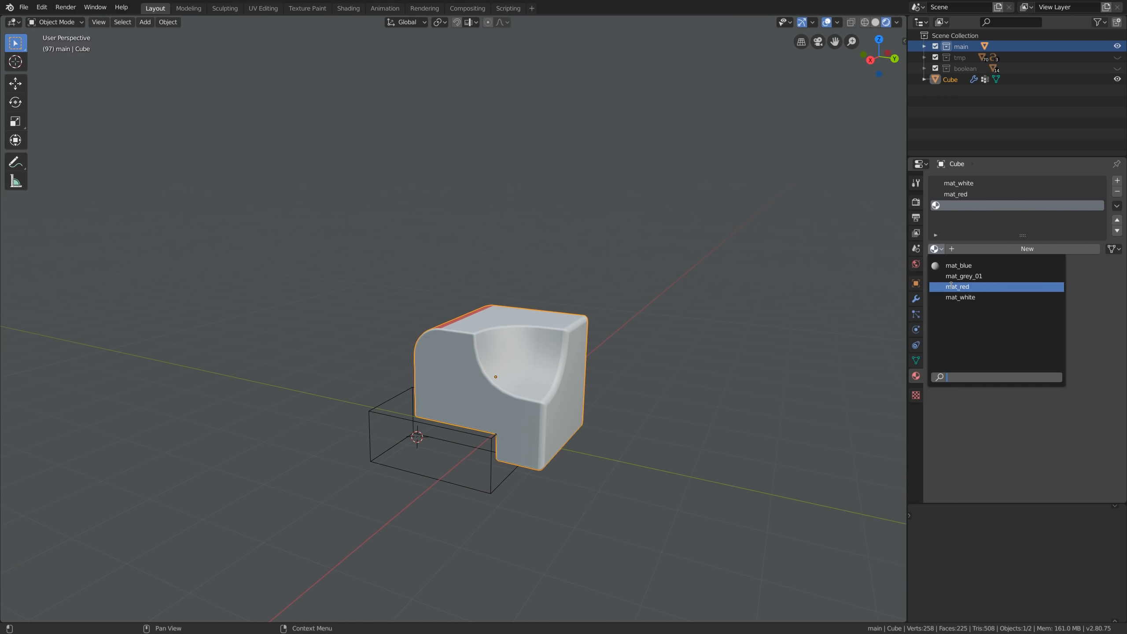
{"action": "left_click", "coordinate": [966, 265]}
{"action": "middle_click_drag", "start_coordinate": [633, 357], "coordinate": [529, 339], "text": "alt"}
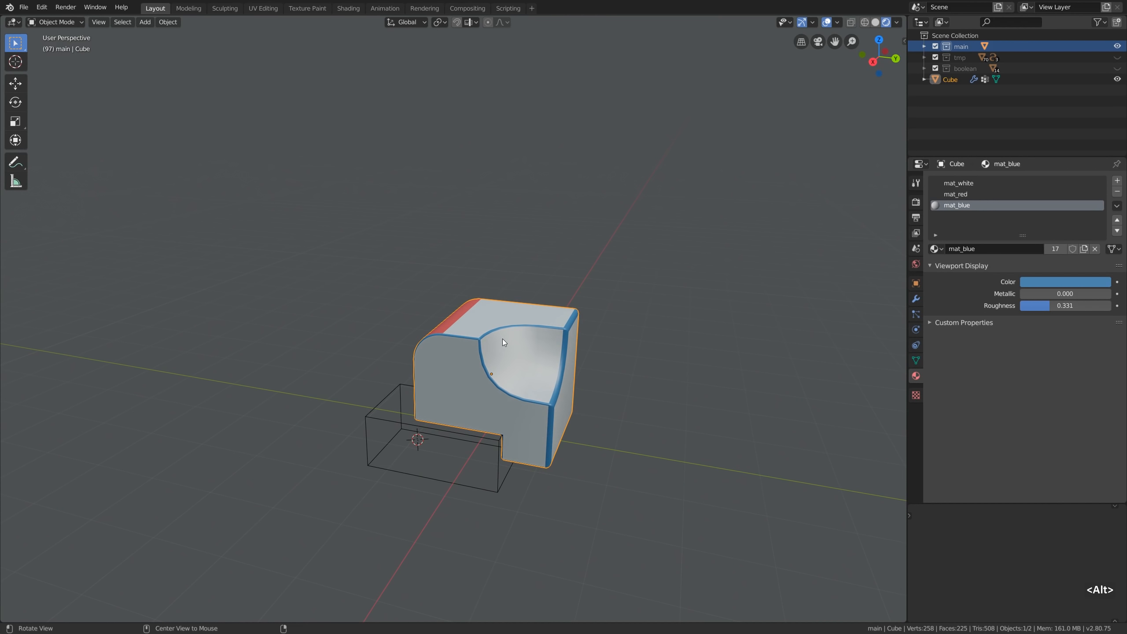
{"action": "key", "text": "alt+Tab"}
{"action": "key", "text": "alt+Tab"}
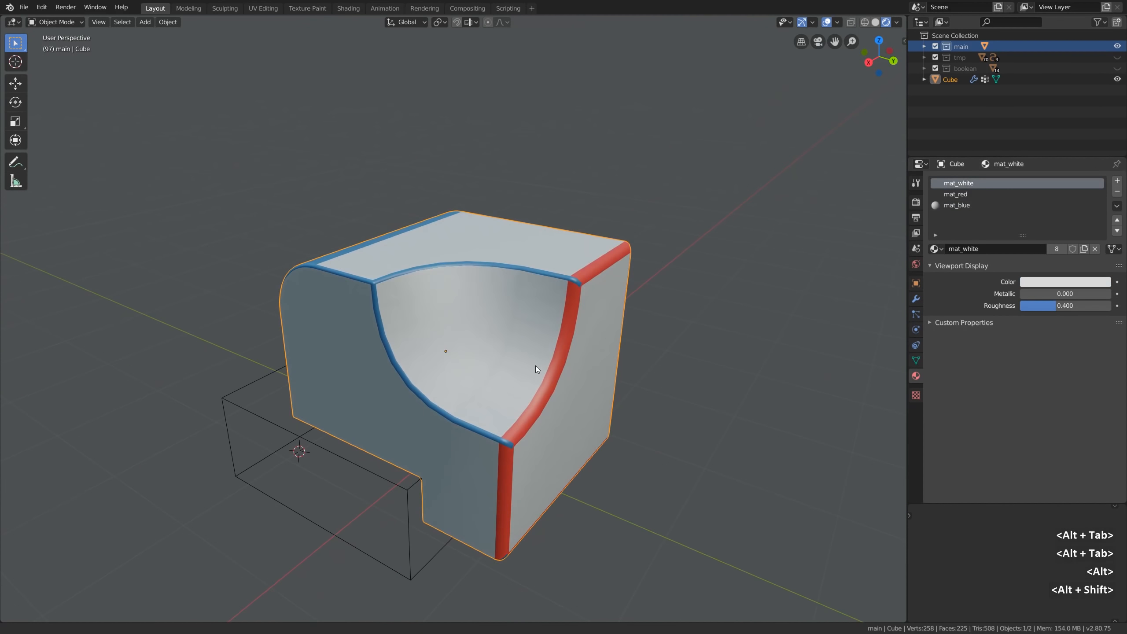
{"action": "middle_click_drag", "start_coordinate": [536, 366], "coordinate": [533, 356], "text": "alt+shift"}
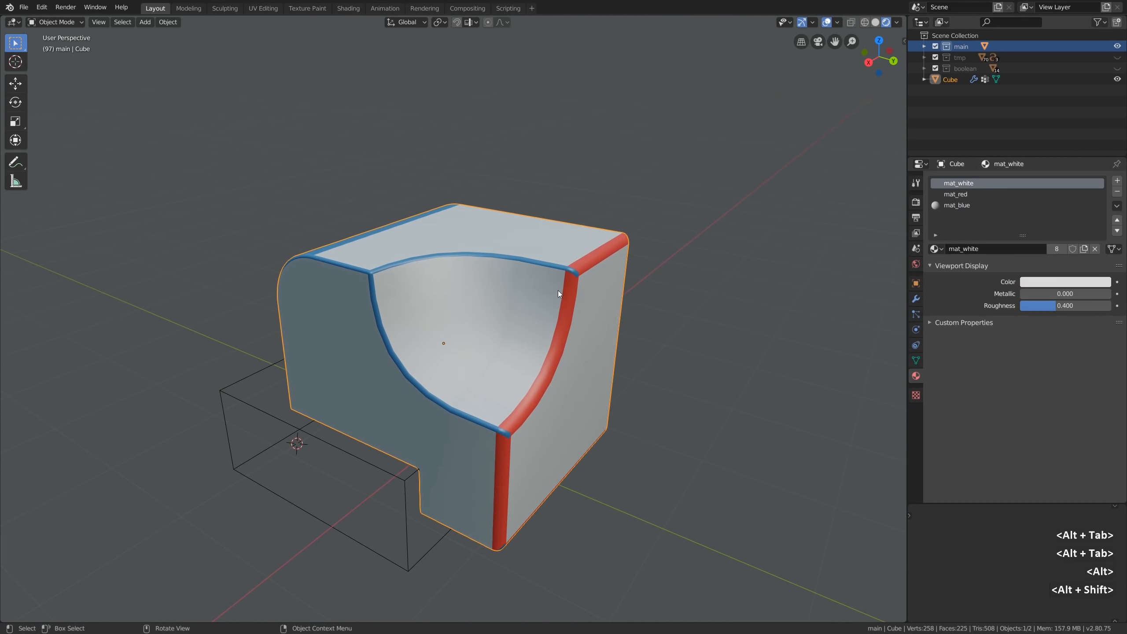
Step: Add a fourth material slot to the block with mat_grey_01
{"action": "left_click", "coordinate": [1117, 180]}
{"action": "left_click", "coordinate": [936, 249]}
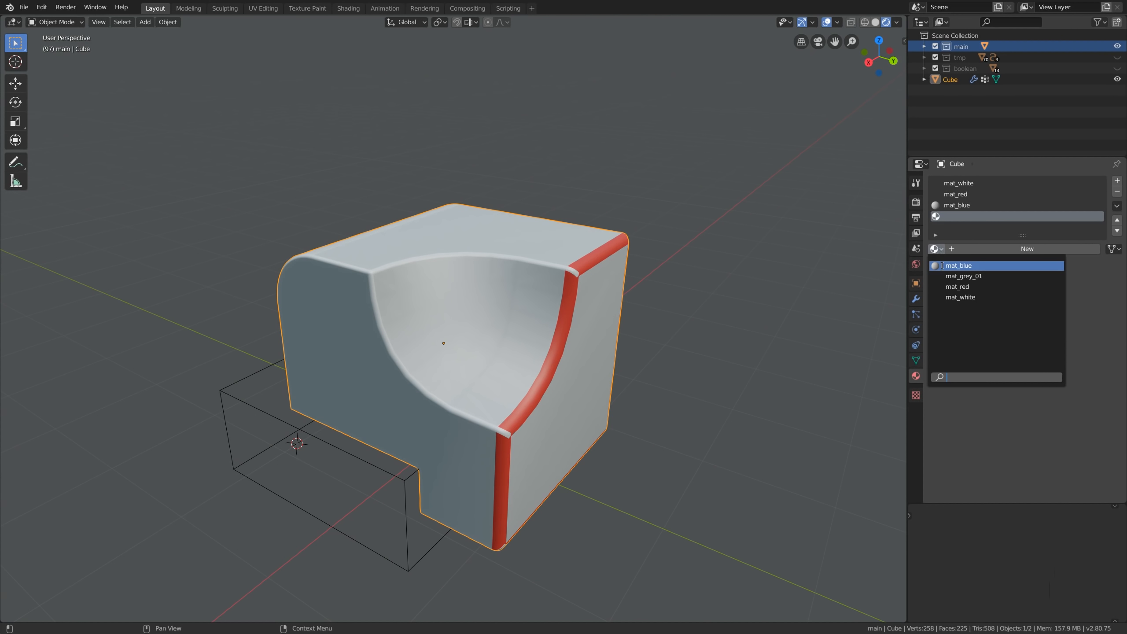
{"action": "left_click", "coordinate": [963, 275]}
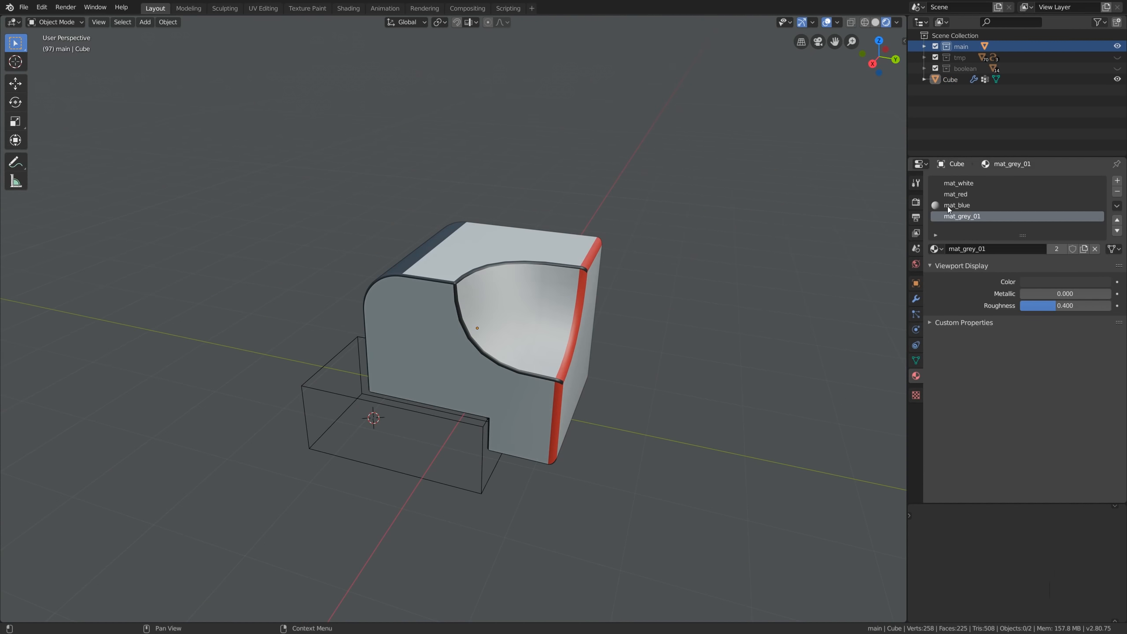
Step: Examine the order of the block's material slots and the material indices of its bevel modifiers
{"action": "left_click", "coordinate": [949, 208]}
{"action": "left_click", "coordinate": [953, 194]}
{"action": "left_click", "coordinate": [960, 183]}
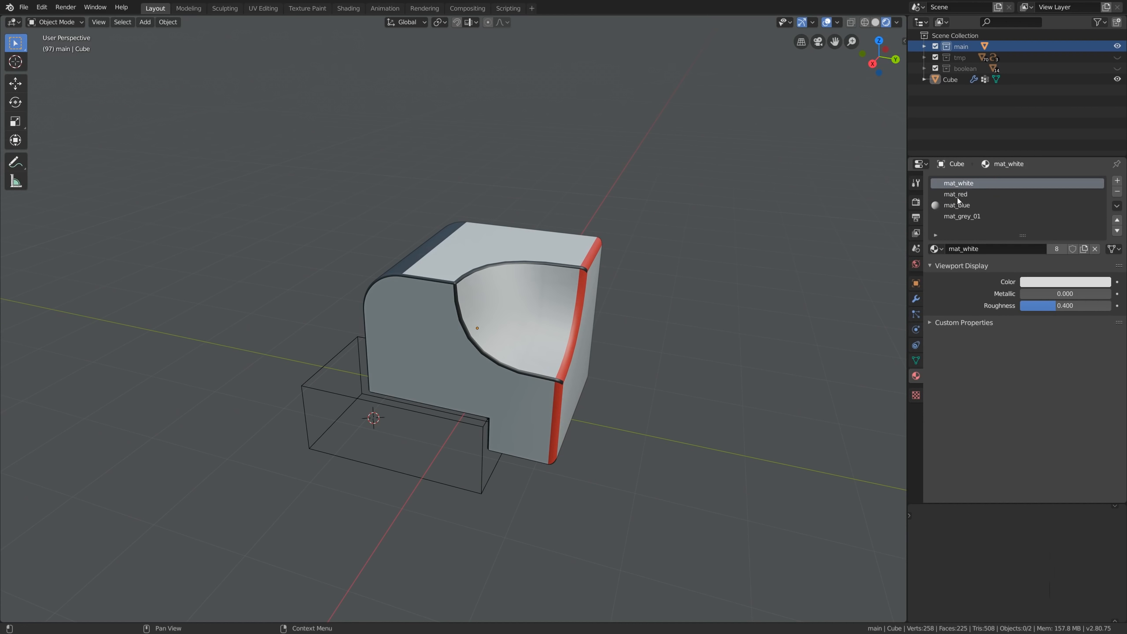
{"action": "scroll", "coordinate": [958, 200], "scroll_direction": "down", "scroll_amount": 3, "text": "ctrl"}
{"action": "left_click", "coordinate": [916, 300]}
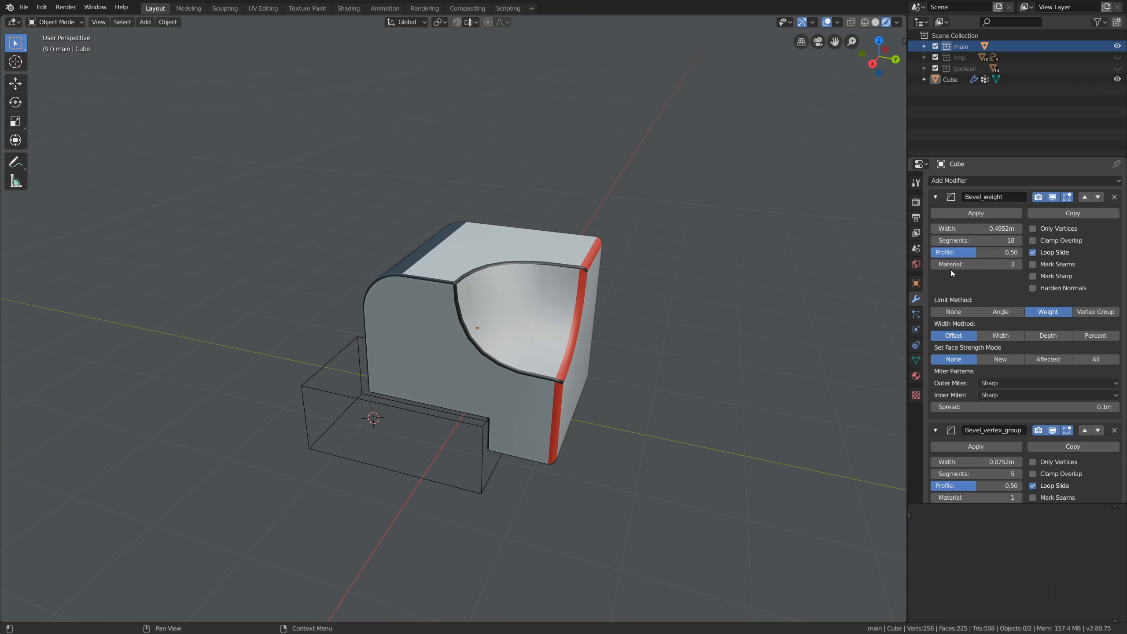
Step: Set the Bevel_weight modifier's material index to 2 and collapse the two expanded bevel modifiers
{"action": "left_click", "coordinate": [935, 264]}
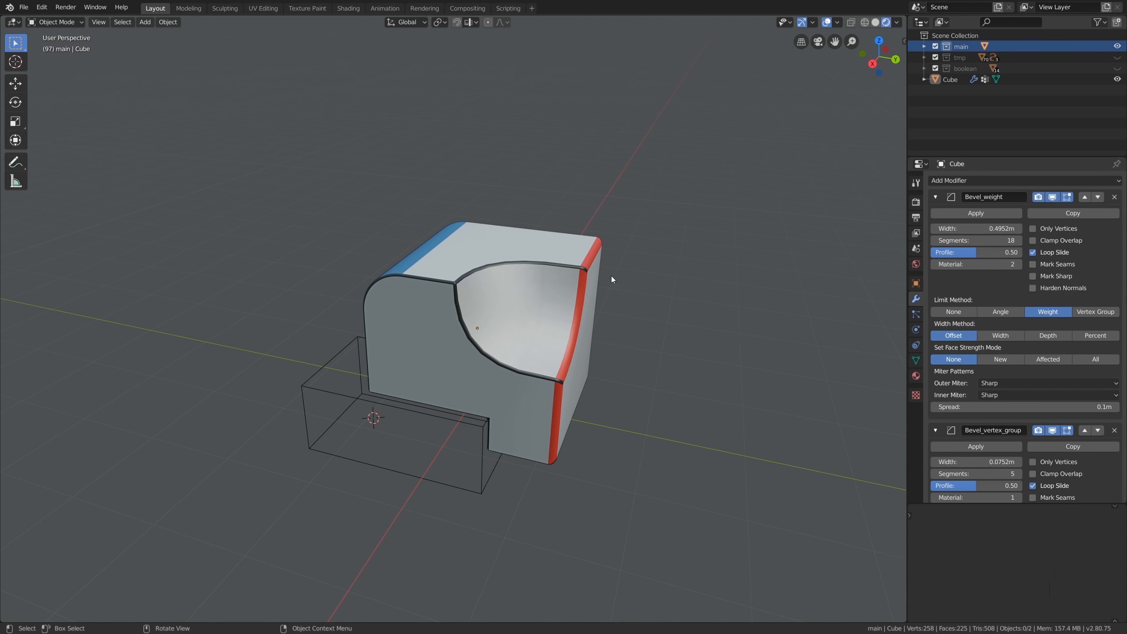
{"action": "left_click", "coordinate": [935, 196]}
{"action": "left_click", "coordinate": [936, 216]}
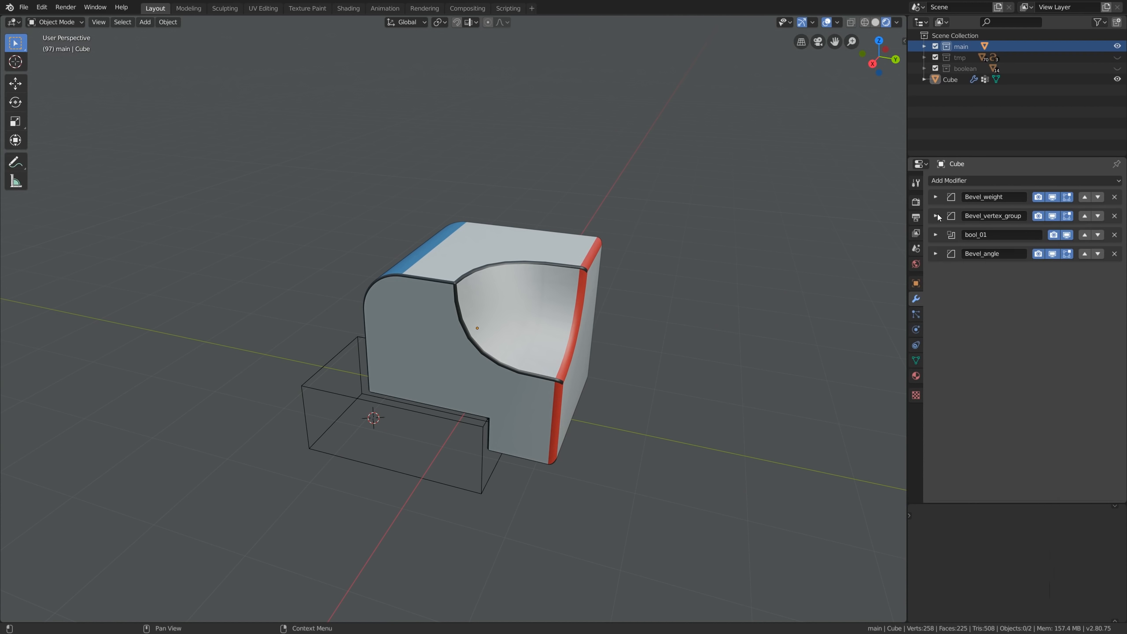
Step: Add a cylinder on the block's upper face and scale it down to a small boss
{"action": "middle_click_drag", "start_coordinate": [510, 311], "coordinate": [548, 310]}
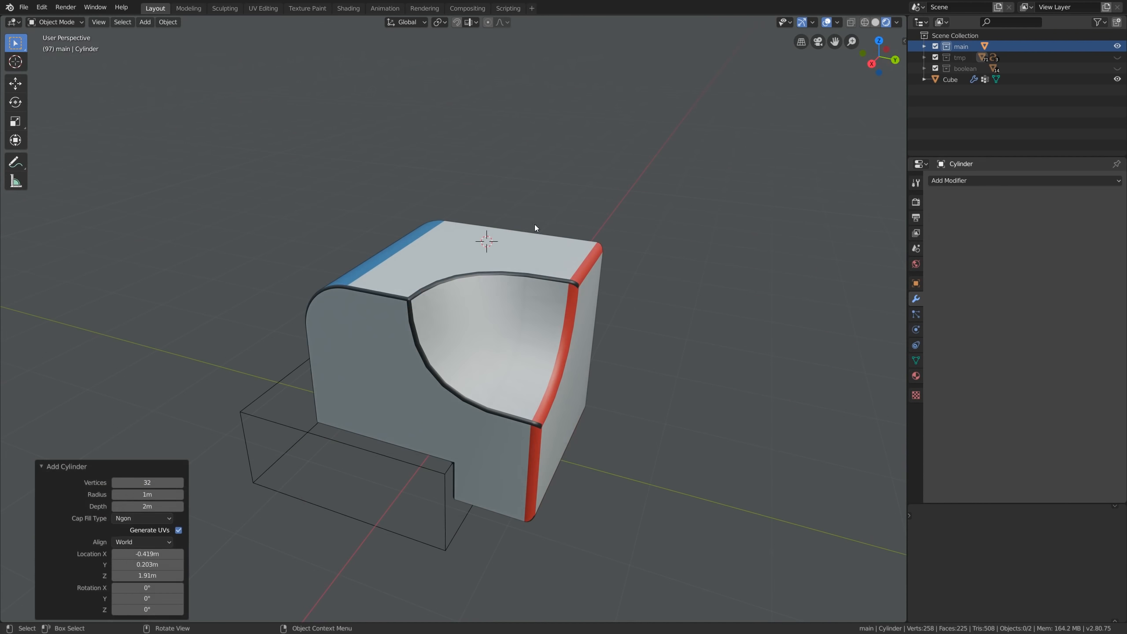
{"action": "key", "text": "shift+a"}
{"action": "left_click", "coordinate": [621, 282]}
{"action": "key", "text": "s"}
{"action": "left_click", "coordinate": [522, 254]}
Step: Unite the cylinder with the block through a Boolean union and name that modifier bool_02a
{"action": "left_click", "coordinate": [543, 242], "text": "shift"}
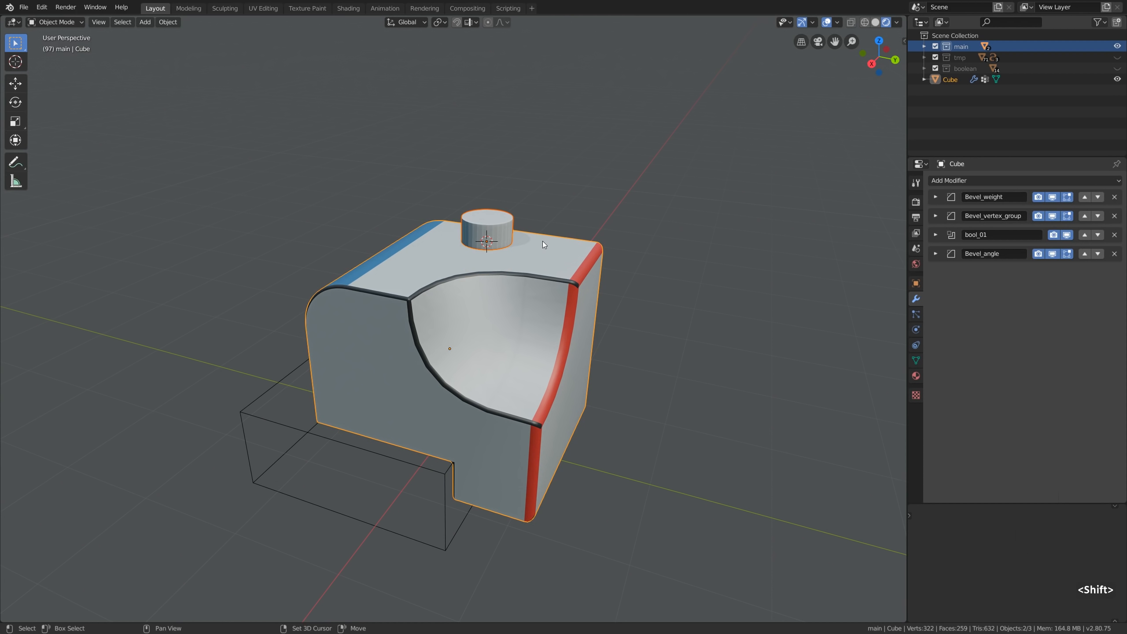
{"action": "key", "text": "ctrl+KP_Add"}
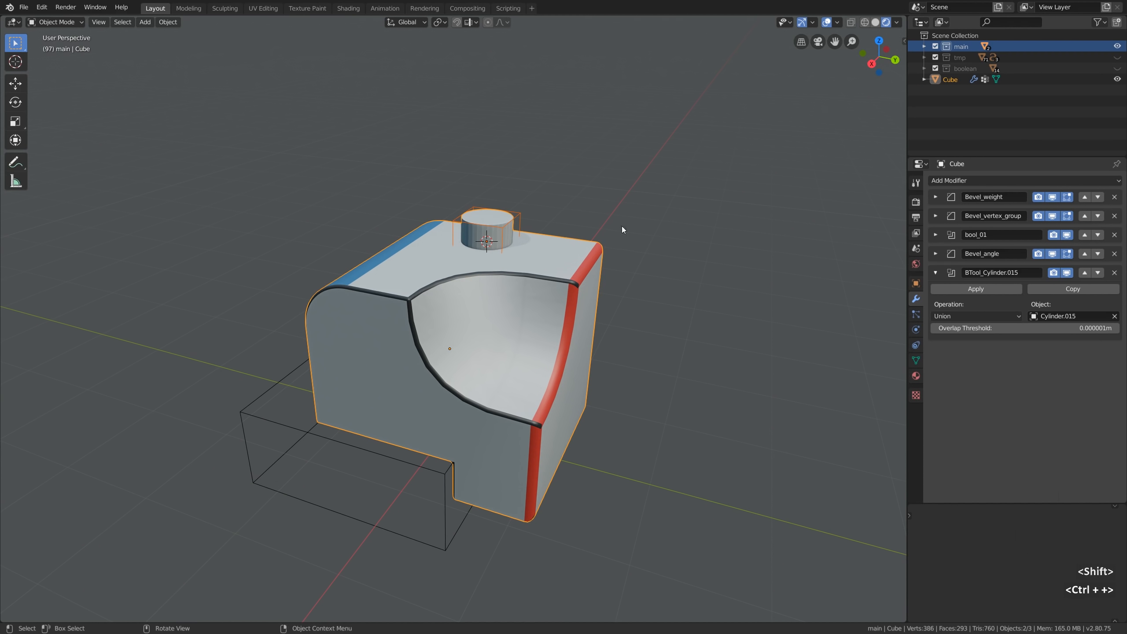
{"action": "left_click", "coordinate": [974, 273]}
{"action": "type", "text": "bool_02a"}
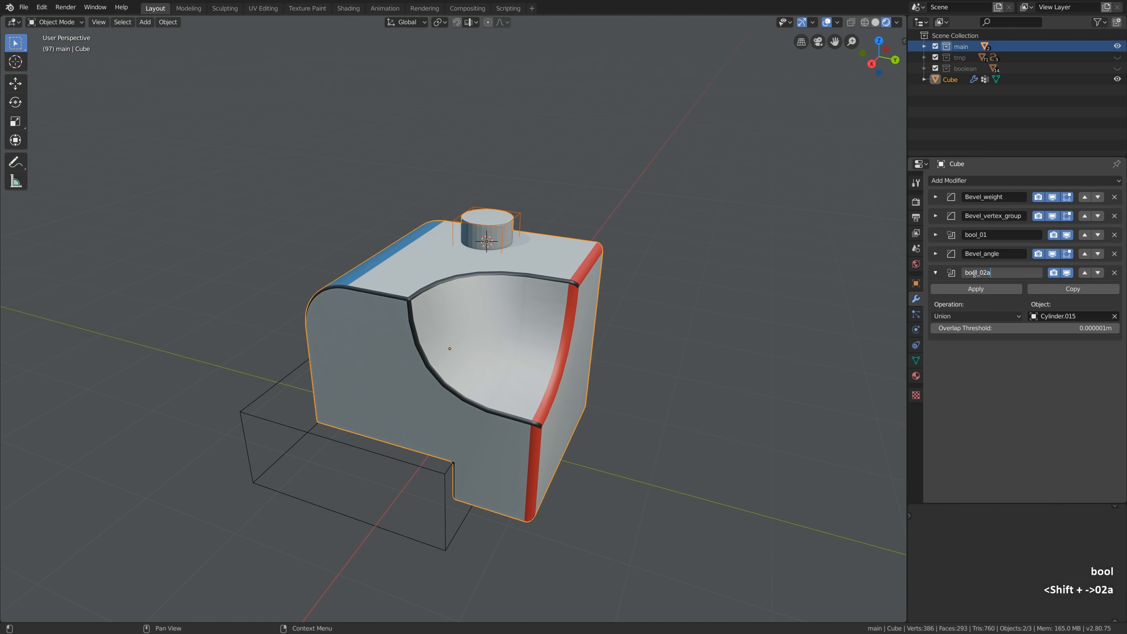
{"action": "key", "text": "Return"}
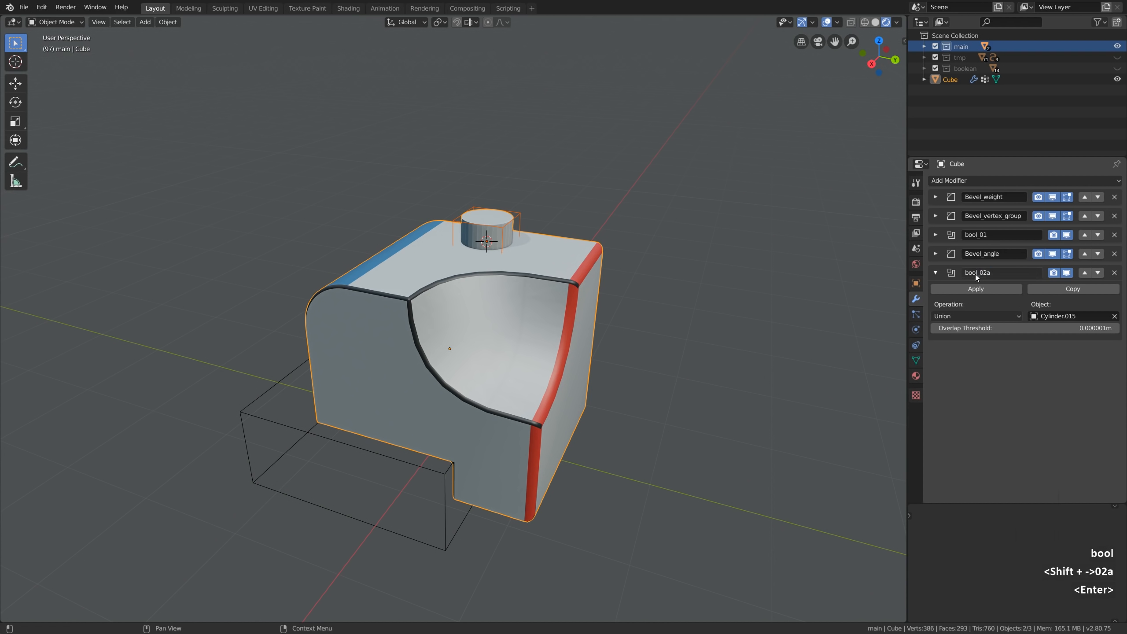
Step: Move the bool_02a modifier above Bevel_angle in the block's modifier stack
{"action": "left_click", "coordinate": [936, 273]}
{"action": "left_click", "coordinate": [1086, 272]}
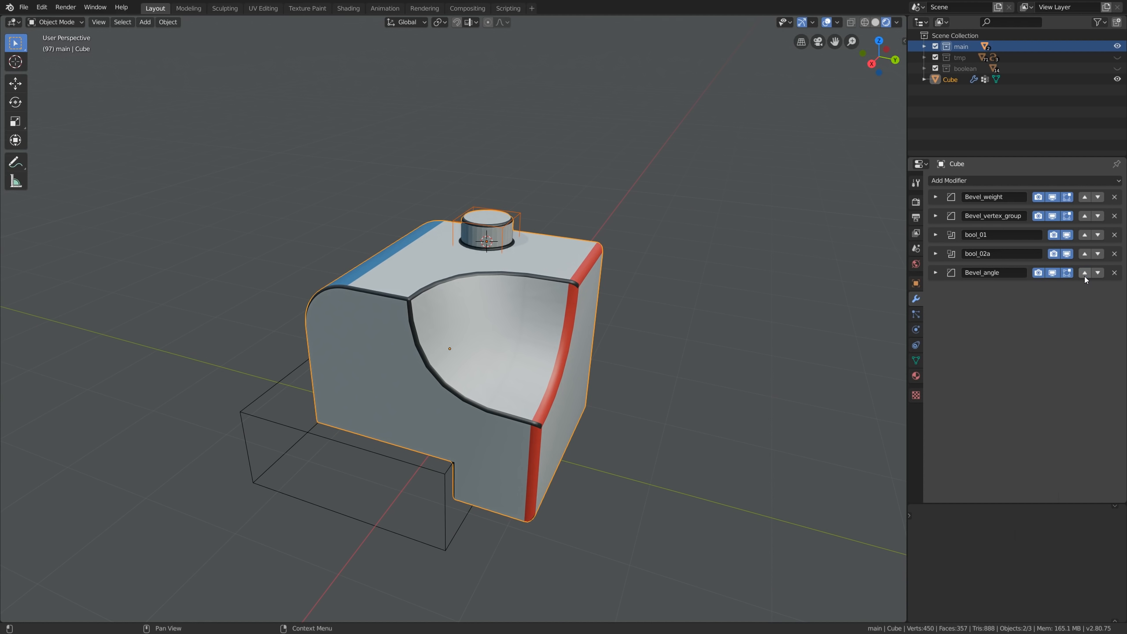
{"action": "scroll", "coordinate": [479, 217], "scroll_direction": "up", "scroll_amount": 1}
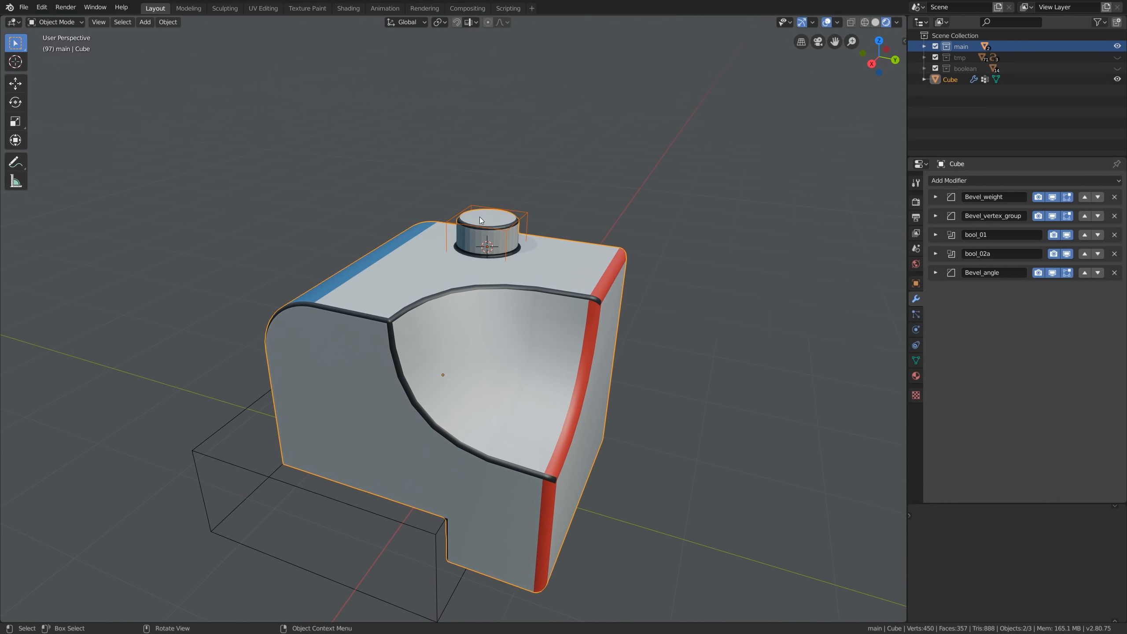
{"action": "left_click", "coordinate": [507, 233]}
{"action": "key", "text": "f"}
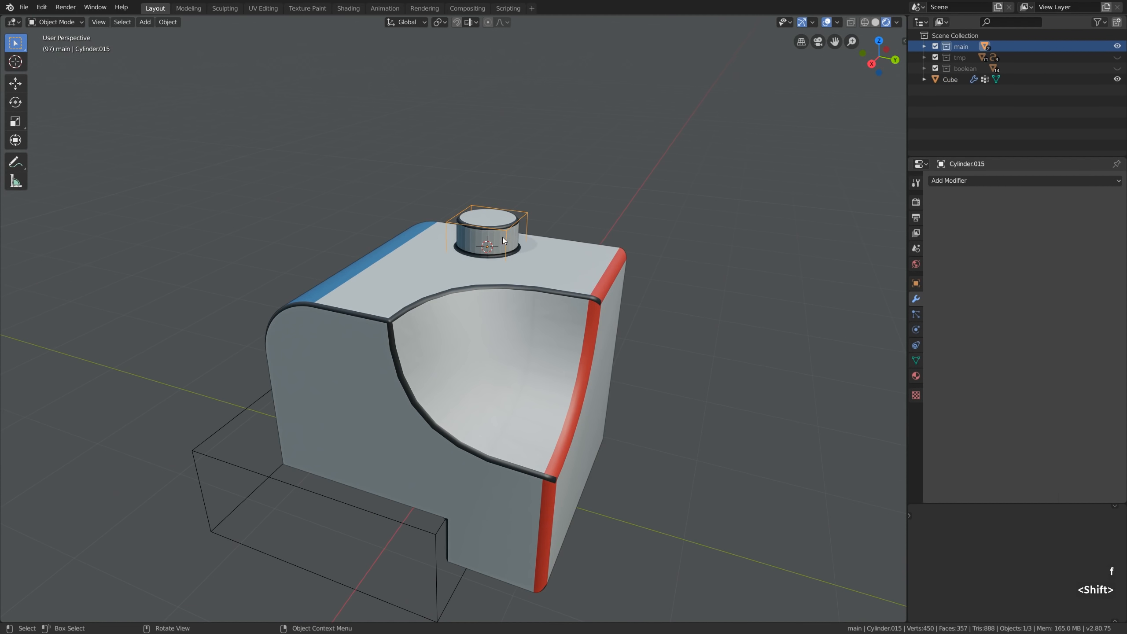
{"action": "key", "text": "g"}
{"action": "key", "text": "shift+z"}
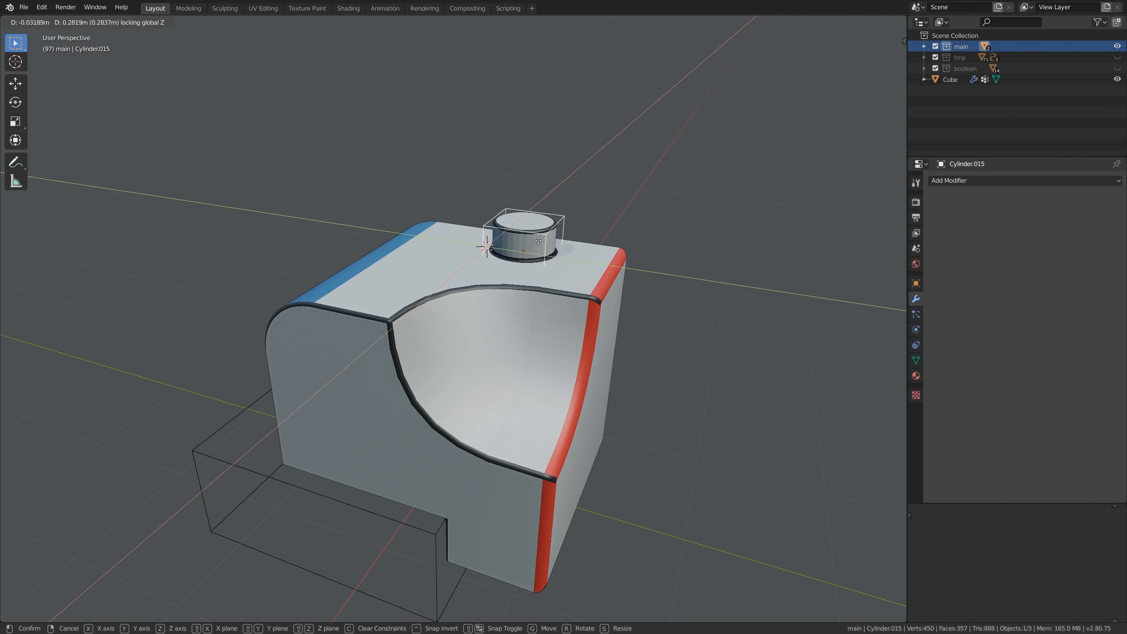
{"action": "right_click", "coordinate": [546, 240]}
{"action": "key", "text": "s"}
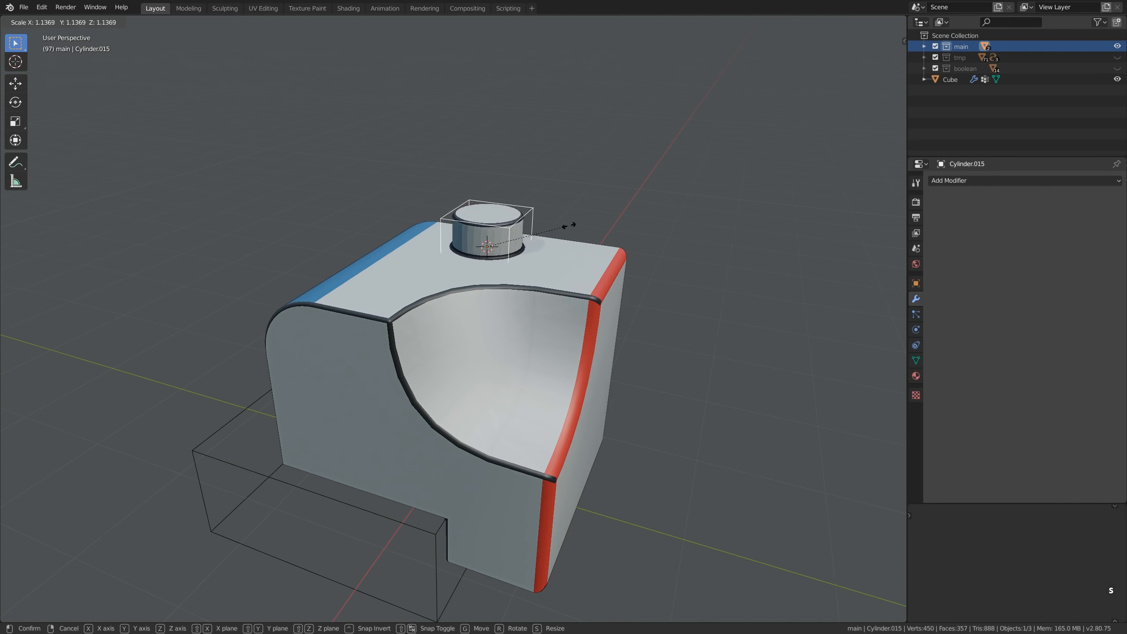
{"action": "key", "text": "Escape"}
Step: Return bool_02a to its place below Bevel_angle in the block's modifier stack and expand its settings
{"action": "left_click", "coordinate": [548, 267]}
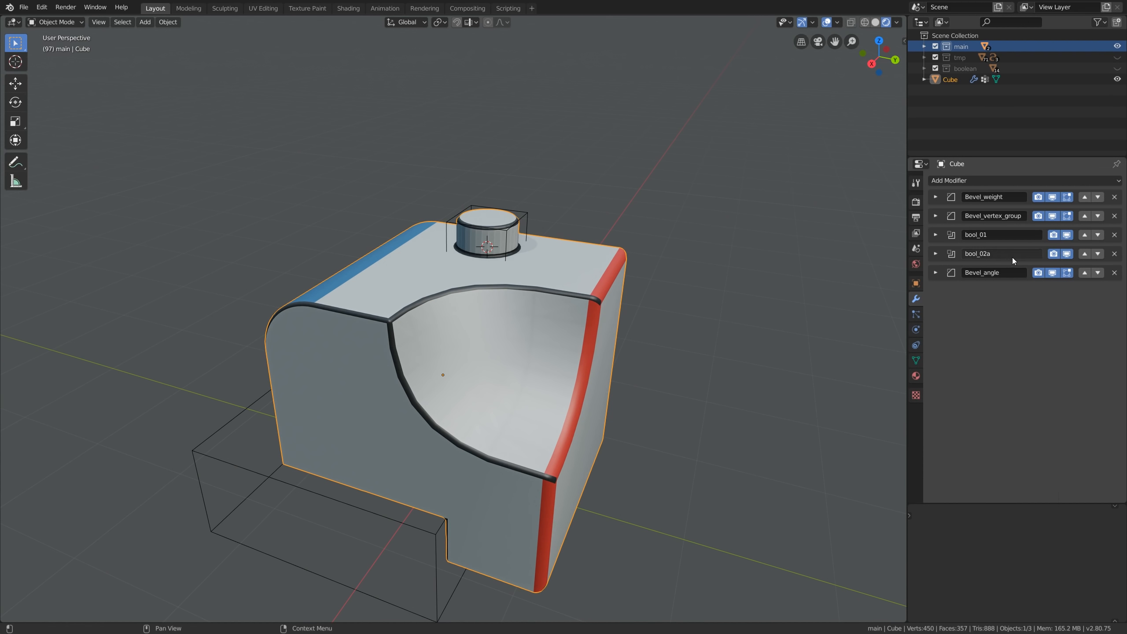
{"action": "left_click", "coordinate": [1097, 256]}
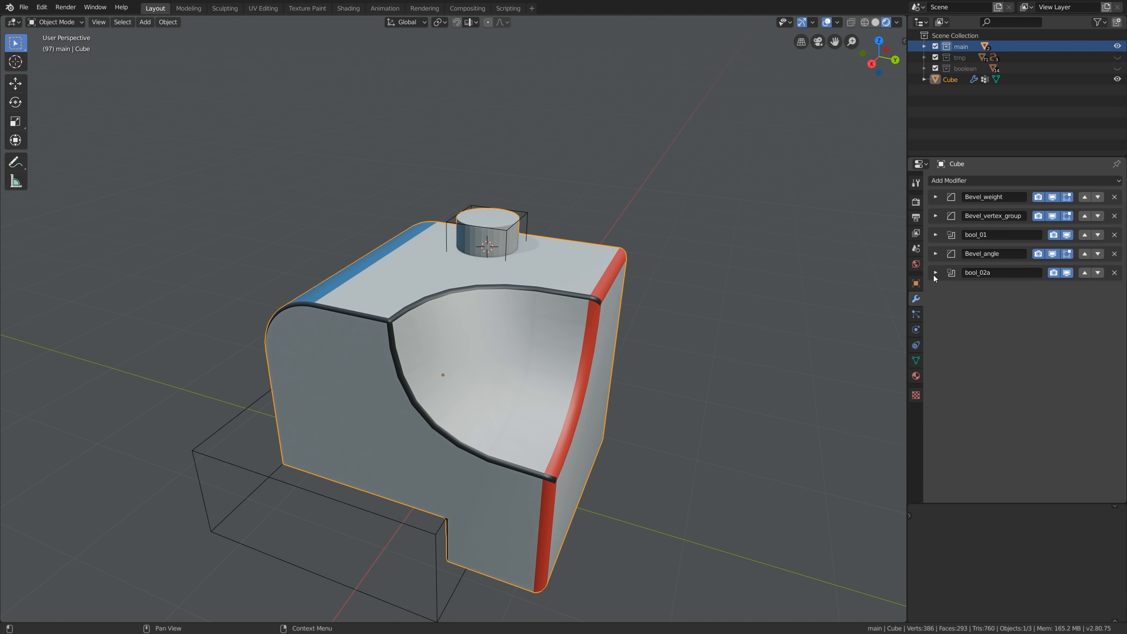
{"action": "left_click", "coordinate": [934, 272]}
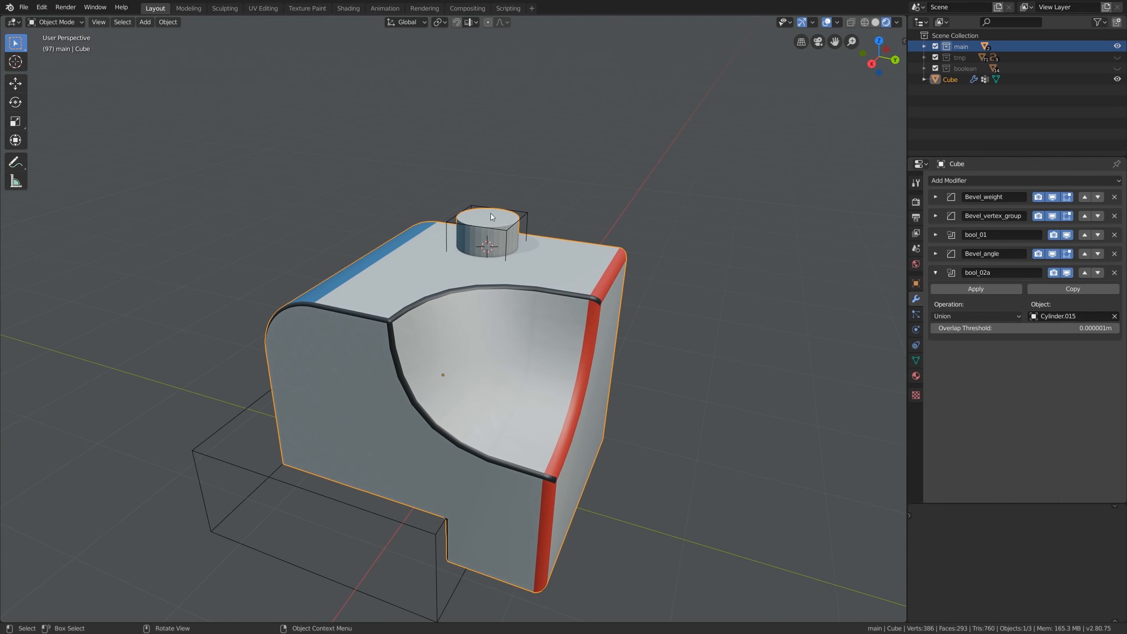
Step: Apply smooth shading to the cylinder that forms the boss on the block
{"action": "left_click", "coordinate": [524, 214]}
{"action": "right_click", "coordinate": [524, 214]}
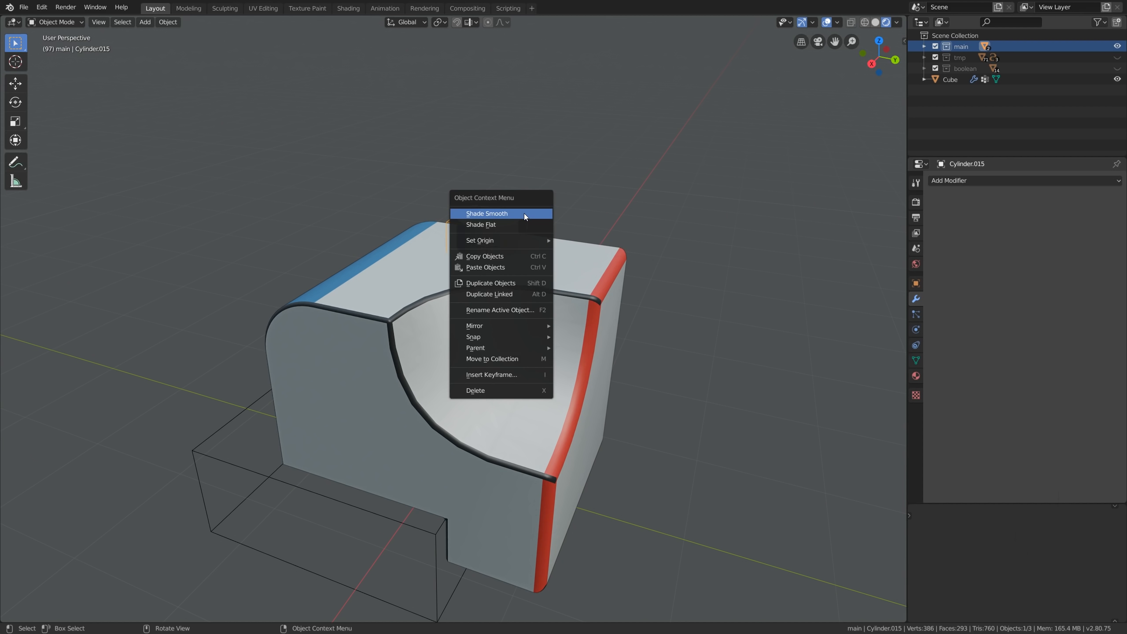
{"action": "left_click", "coordinate": [523, 213]}
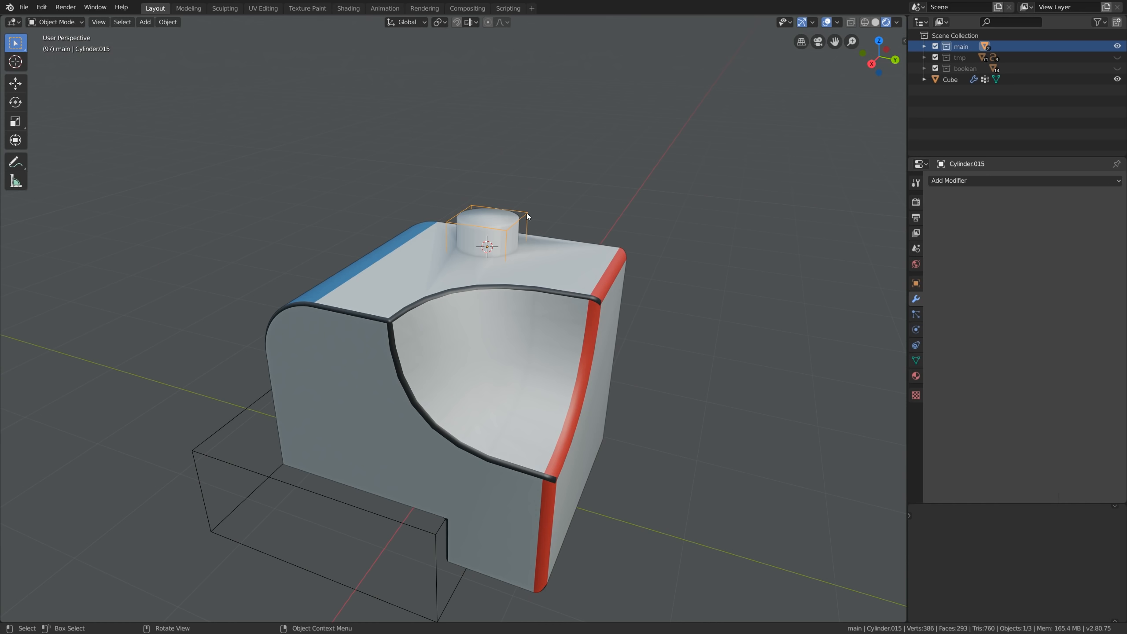
Step: Duplicate the block's Bevel_angle modifier and move the copy below bool_02a
{"action": "left_click", "coordinate": [553, 257]}
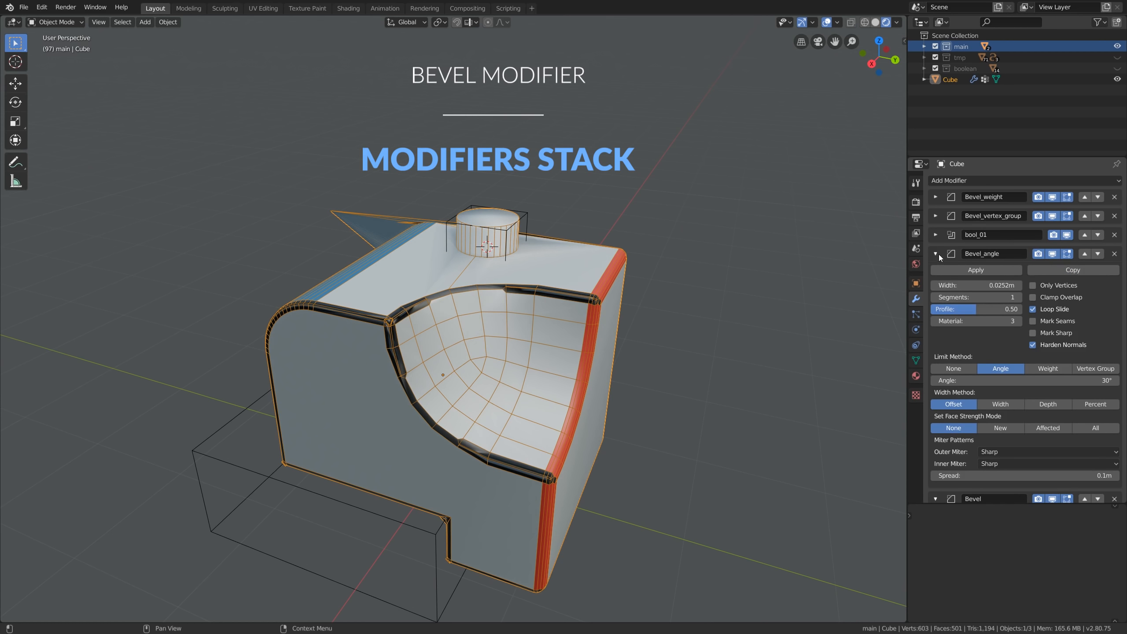
{"action": "scroll", "coordinate": [938, 257], "scroll_direction": "up", "scroll_amount": 1}
{"action": "left_click", "coordinate": [934, 272]}
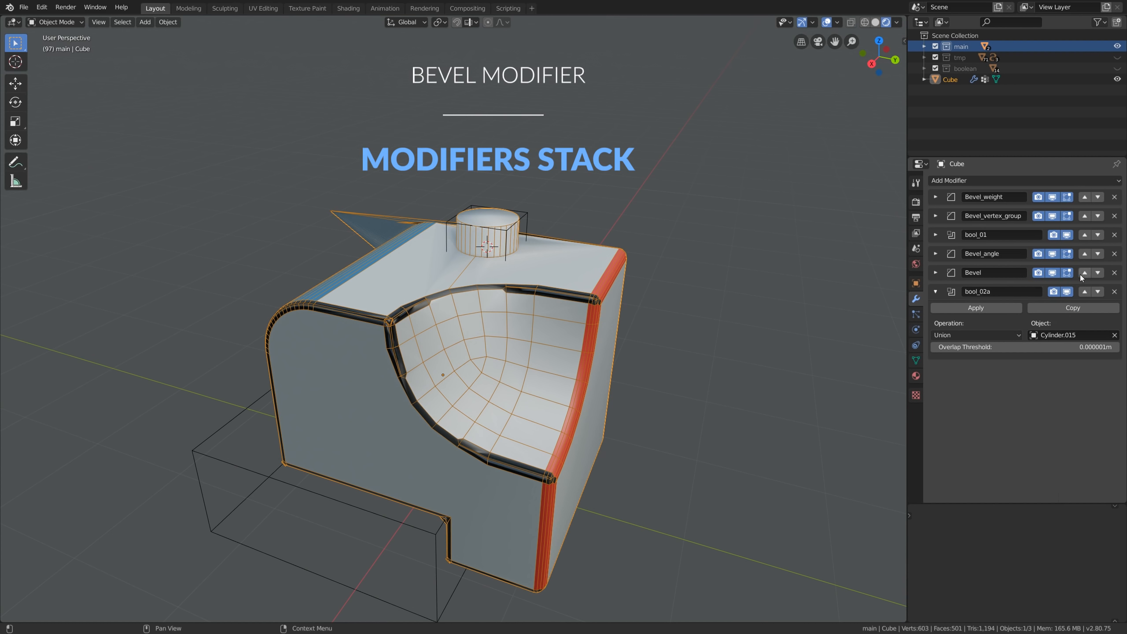
{"action": "left_click", "coordinate": [1096, 273]}
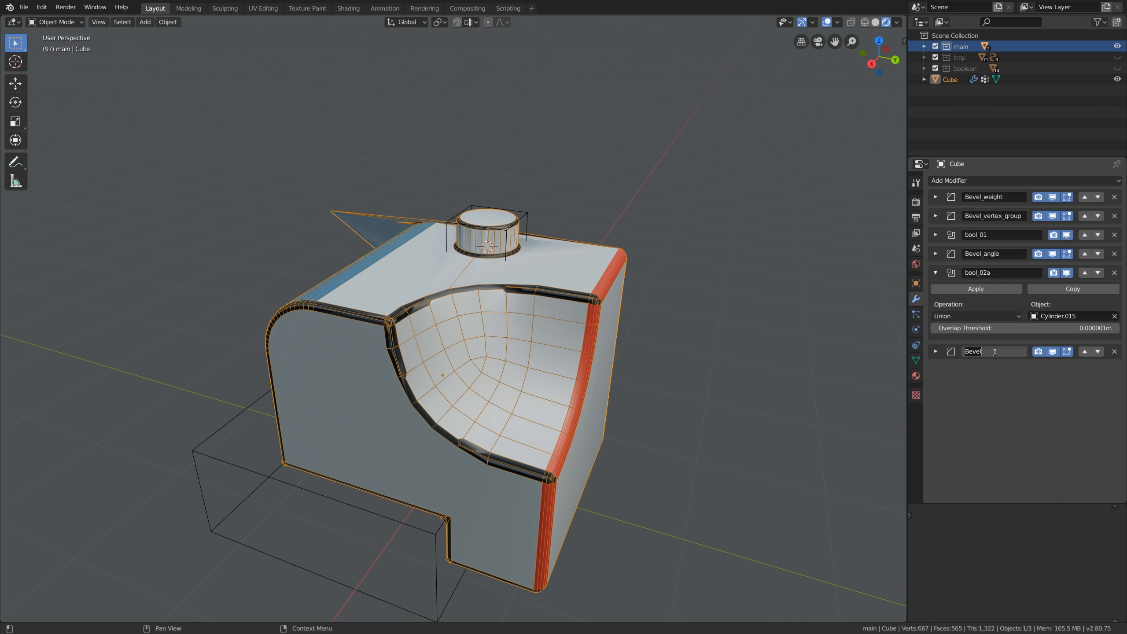
Step: Rename the copied bevel modifier Bevel_angle_02
{"action": "type", "text": "Bevel_angle_"}
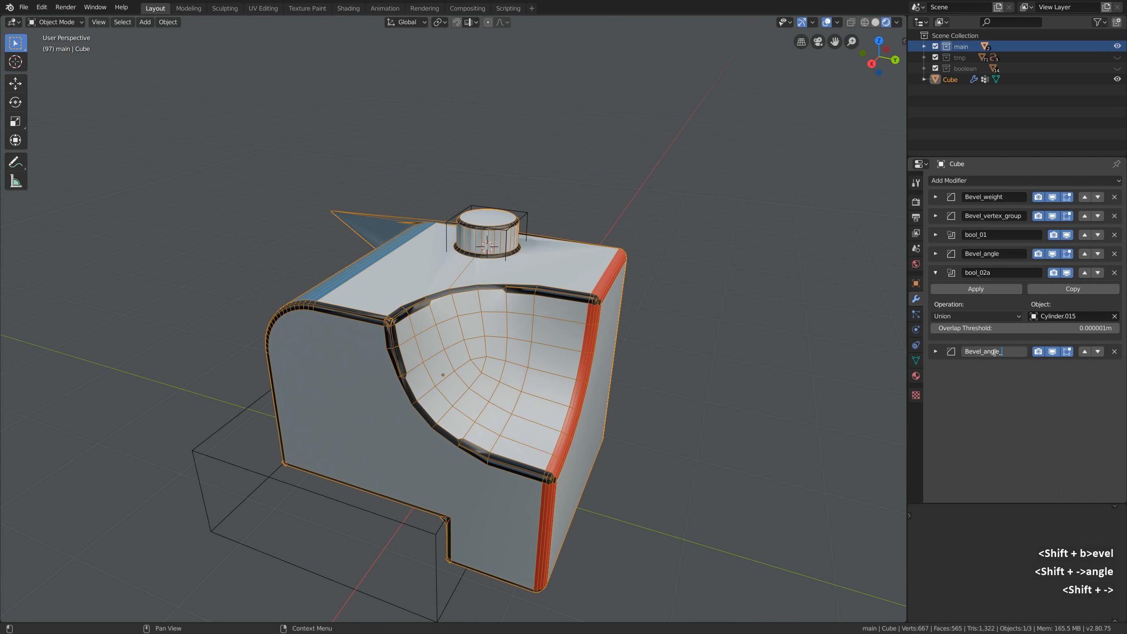
{"action": "type", "text": "02"}
{"action": "key", "text": "Return"}
Step: Set Bevel_angle_02's material index to 0 and its angle limit to 80°
{"action": "left_click", "coordinate": [935, 352]}
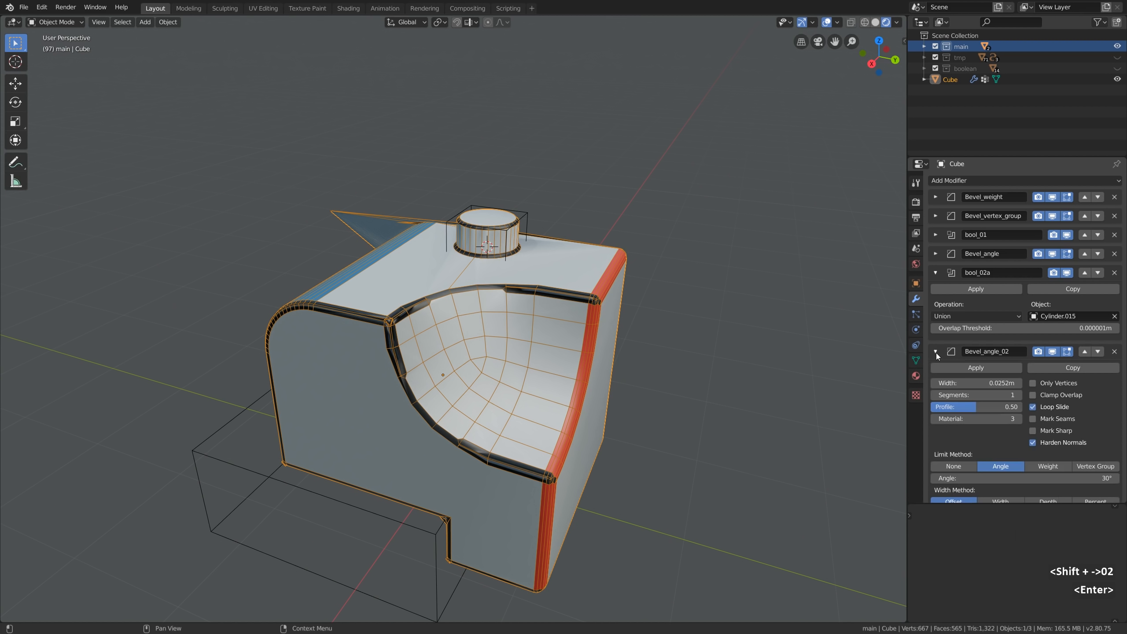
{"action": "scroll", "coordinate": [1036, 416], "scroll_direction": "down", "scroll_amount": 2}
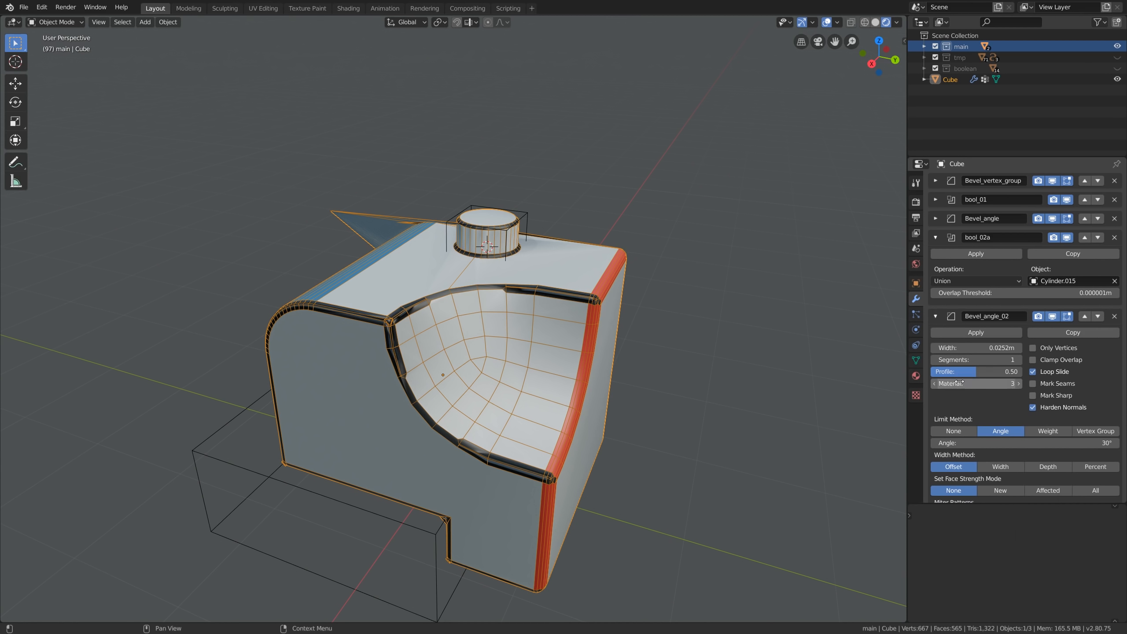
{"action": "left_click_drag", "start_coordinate": [959, 383], "coordinate": [936, 387]}
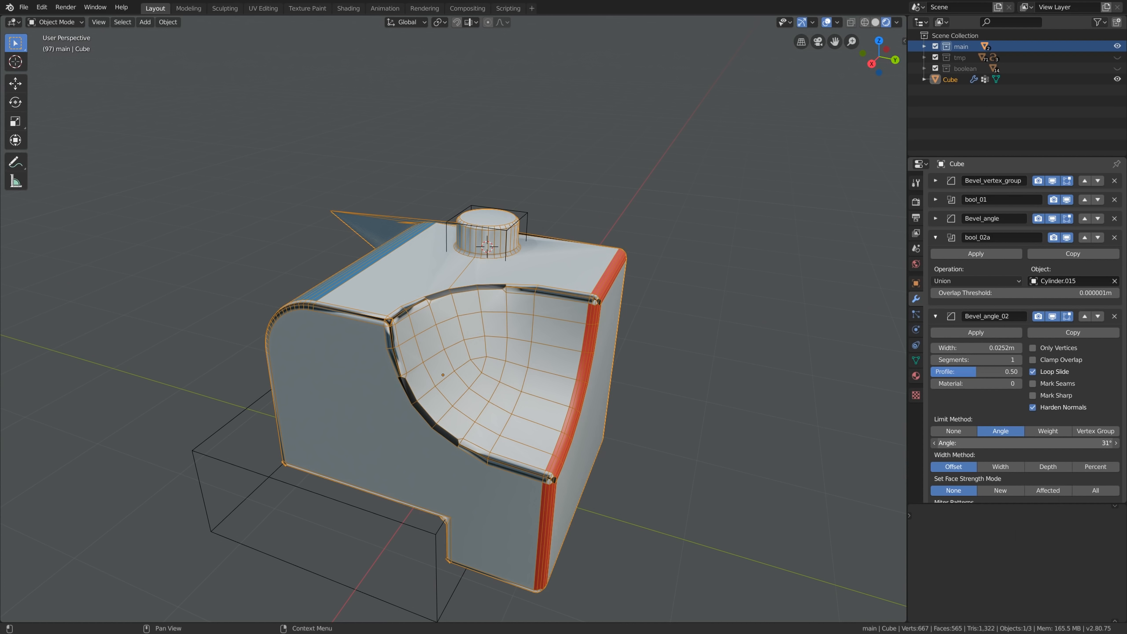
{"action": "mouse_move", "coordinate": [1024, 443]}
{"action": "left_mouse_down"}
{"action": "mouse_move", "coordinate": [1014, 442]}
{"action": "mouse_move", "coordinate": [1040, 443]}
{"action": "left_mouse_up"}
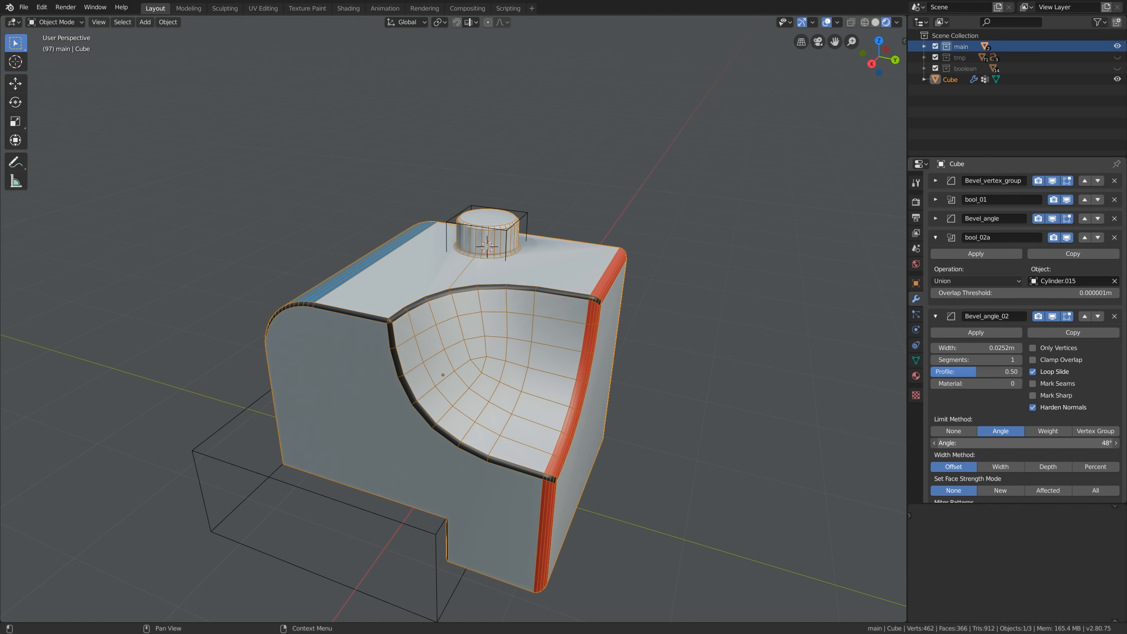
{"action": "left_click", "coordinate": [1028, 444]}
{"action": "type", "text": "80"}
{"action": "left_click", "coordinate": [1030, 469]}
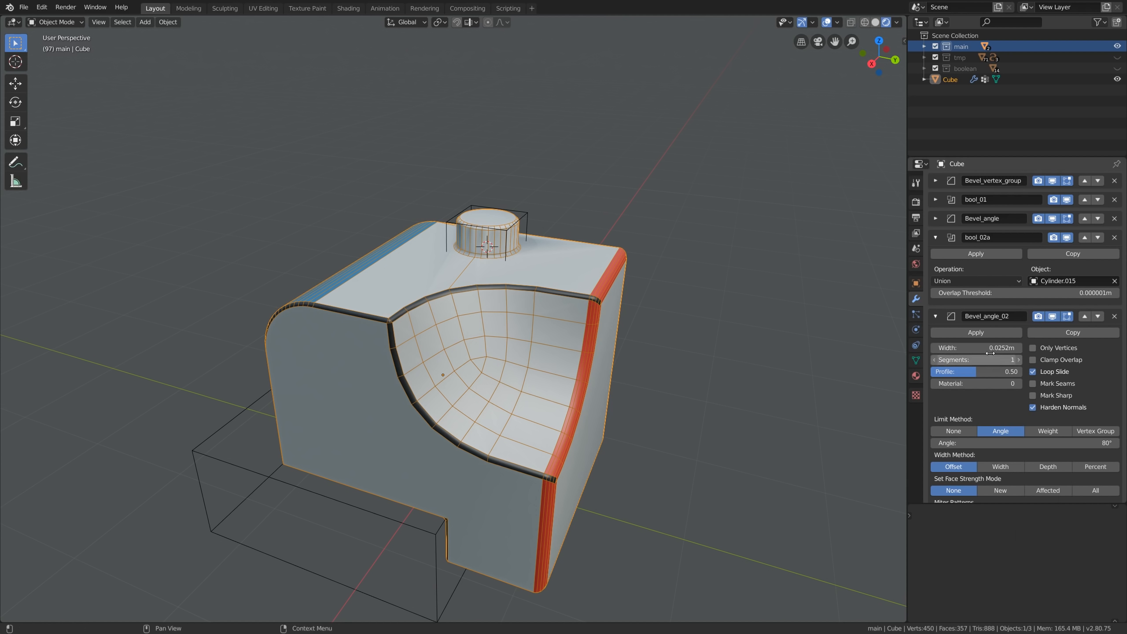
Step: Set Bevel_angle_02's width to 0.0952 m and its segments to 3
{"action": "key", "text": "BackSpace"}
{"action": "mouse_move", "coordinate": [976, 348]}
{"action": "left_mouse_down", "text": "shift"}
{"action": "mouse_move", "coordinate": [1010, 348]}
{"action": "mouse_move", "coordinate": [979, 348]}
{"action": "left_mouse_up", "text": "shift"}
{"action": "left_click", "coordinate": [1019, 360]}
{"action": "left_click", "coordinate": [1019, 360]}
Step: Duplicate the boss cylinder and raise the copy about 0.51 m along Z
{"action": "left_click", "coordinate": [519, 220]}
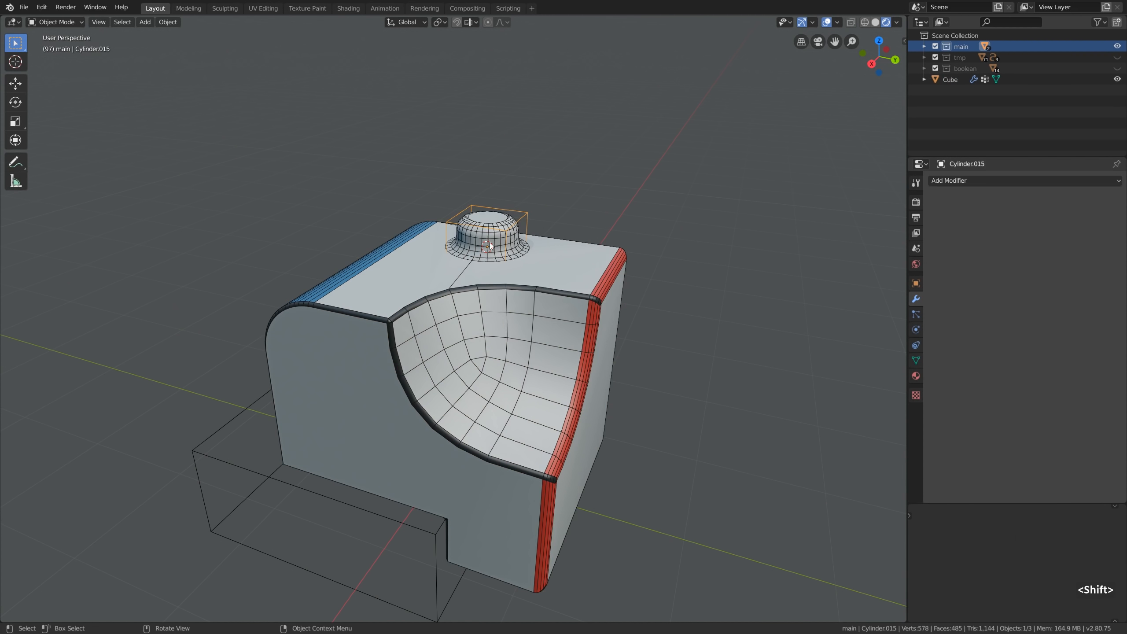
{"action": "key", "text": "shift+d"}
{"action": "key", "text": "g"}
{"action": "key", "text": "z"}
{"action": "left_click", "coordinate": [555, 143]}
Step: Scale the duplicate cylinder to about 0.56 and lower it along Z into the top of the boss
{"action": "key", "text": "s"}
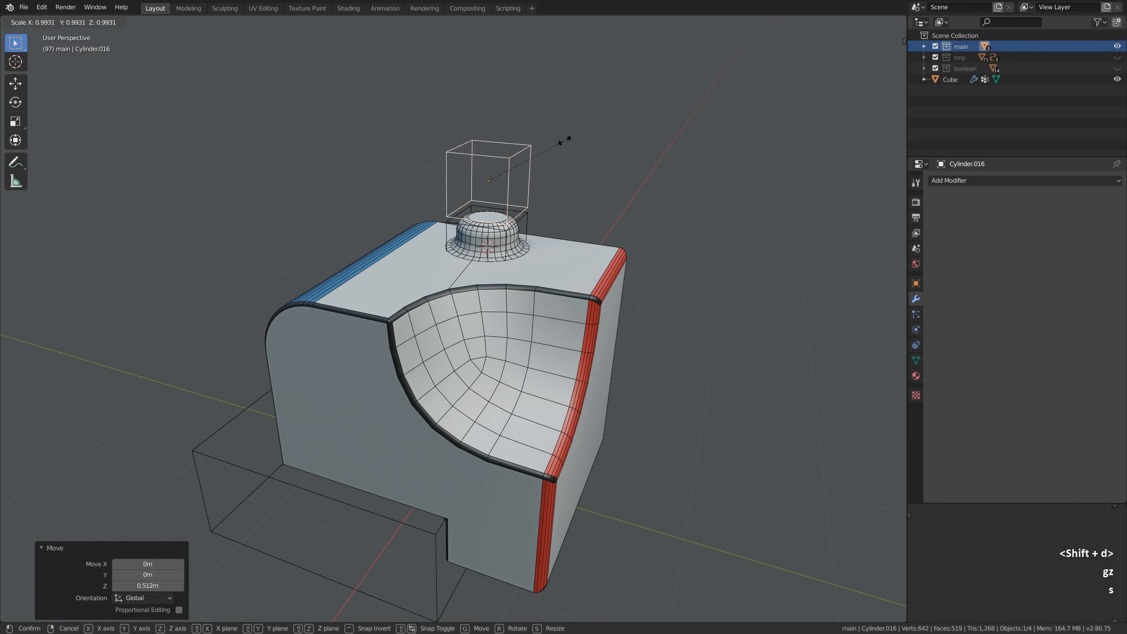
{"action": "left_click", "coordinate": [532, 157]}
{"action": "key", "text": "g"}
{"action": "key", "text": "z"}
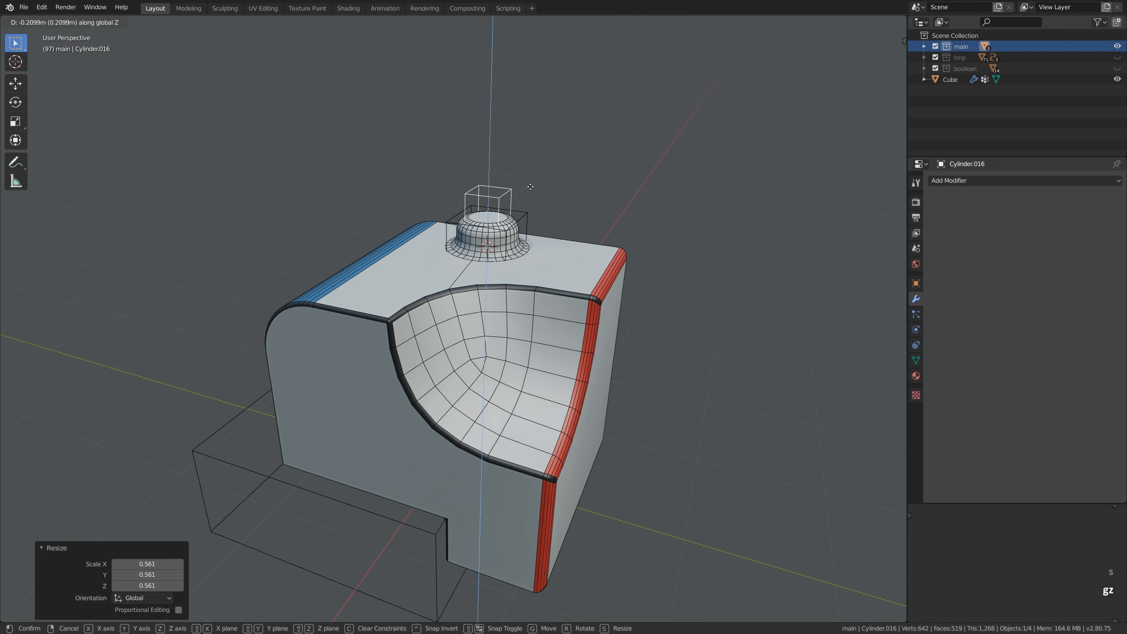
{"action": "left_click", "coordinate": [507, 220]}
Step: Subtract the small cylinder from the block with a Boolean difference and enlarge the cutter slightly
{"action": "left_click", "coordinate": [508, 221], "text": "shift"}
{"action": "key", "text": "ctrl+minus"}
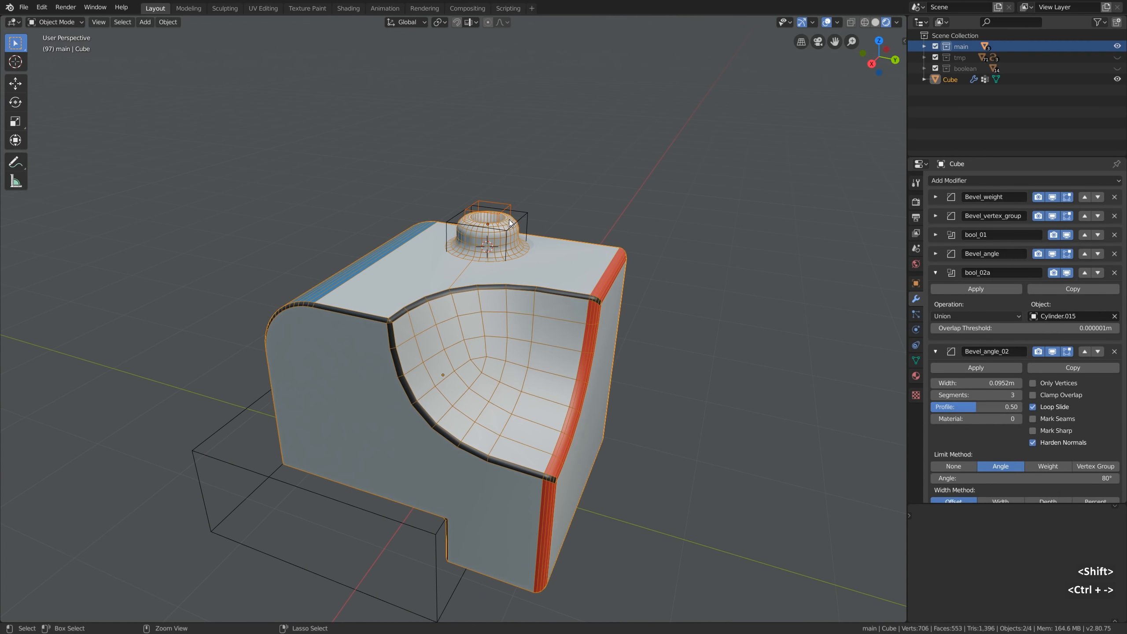
{"action": "left_click", "coordinate": [505, 210]}
{"action": "key", "text": "s"}
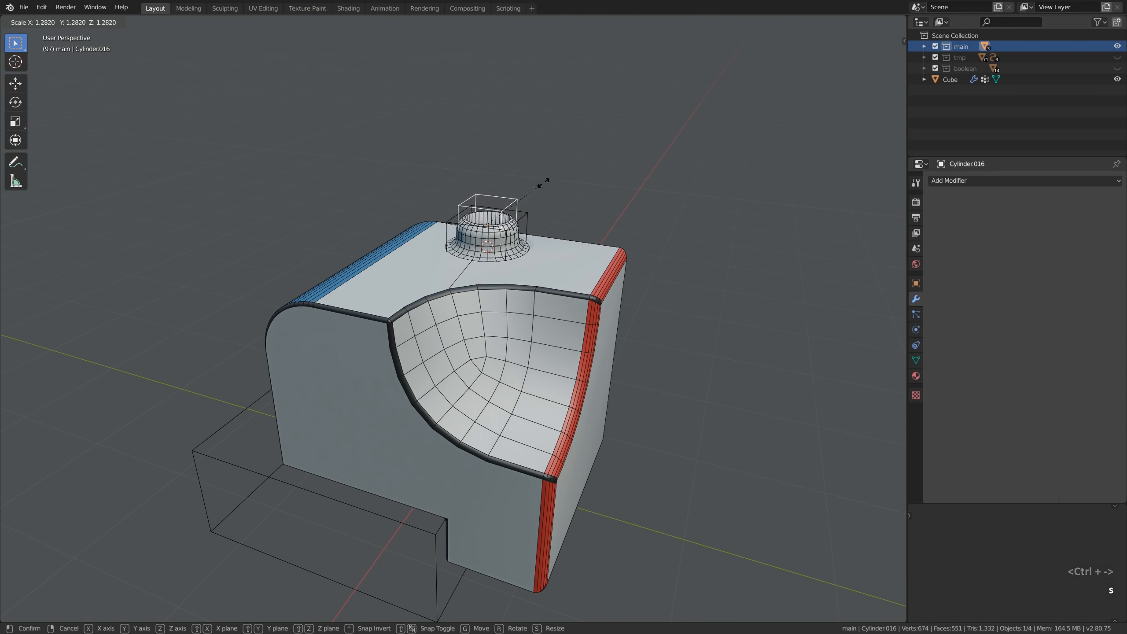
{"action": "left_click", "coordinate": [536, 183]}
Step: Rename the block's Boolean difference modifier bool_02b and move it above Bevel_angle_02
{"action": "left_click", "coordinate": [512, 221]}
{"action": "left_click", "coordinate": [936, 272]}
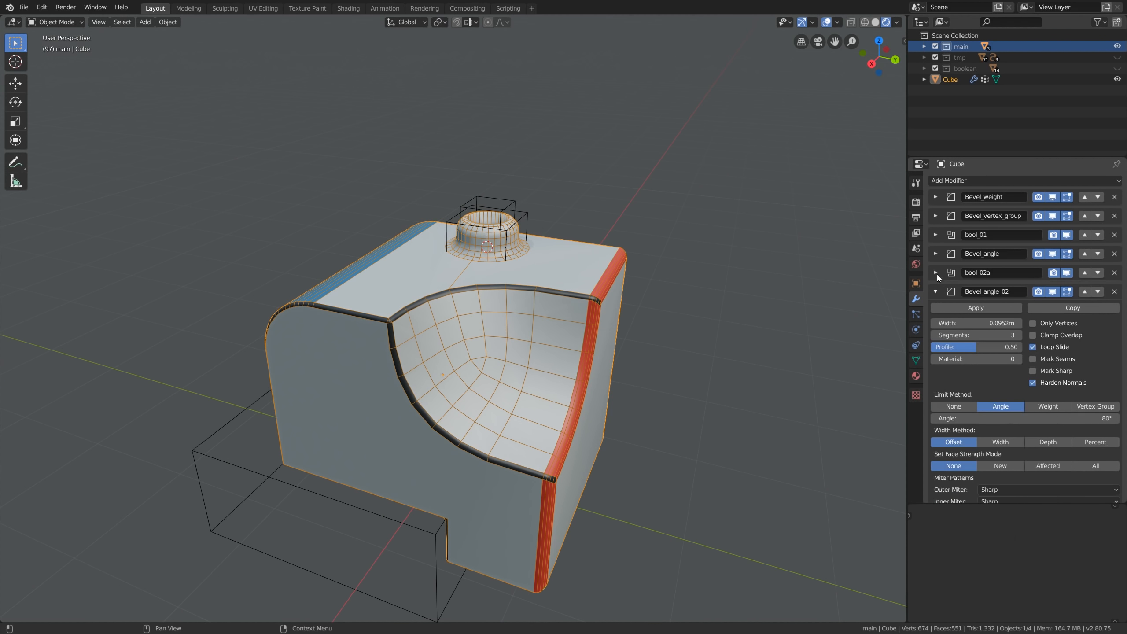
{"action": "left_click", "coordinate": [936, 292]}
{"action": "left_click", "coordinate": [1001, 310]}
{"action": "type", "text": "boo"}
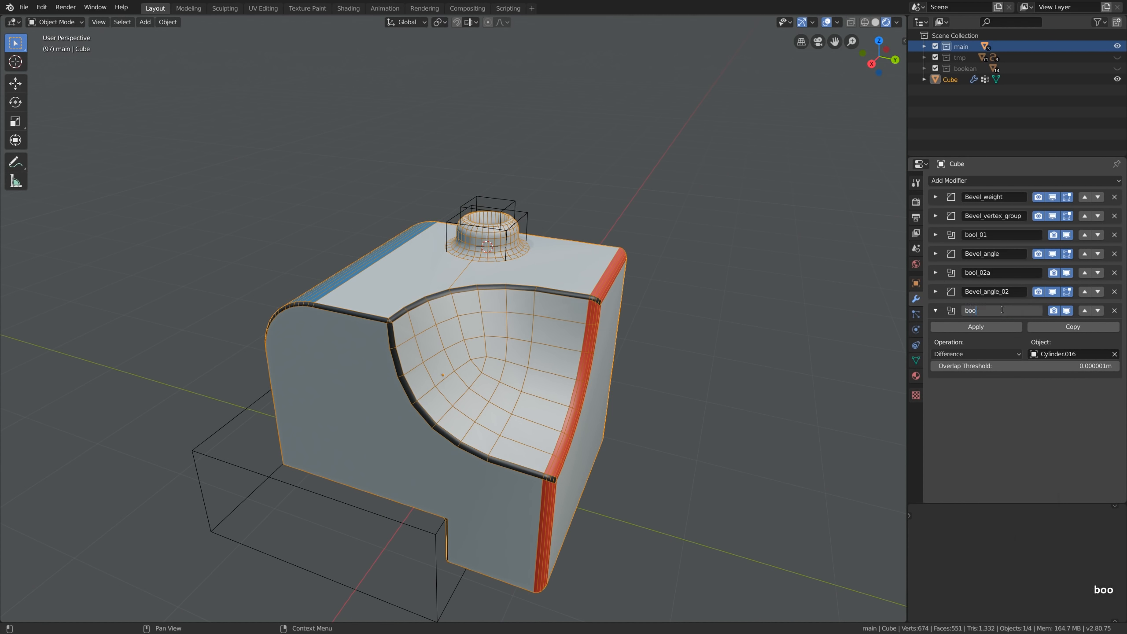
{"action": "type", "text": "l_02b"}
{"action": "key", "text": "Return"}
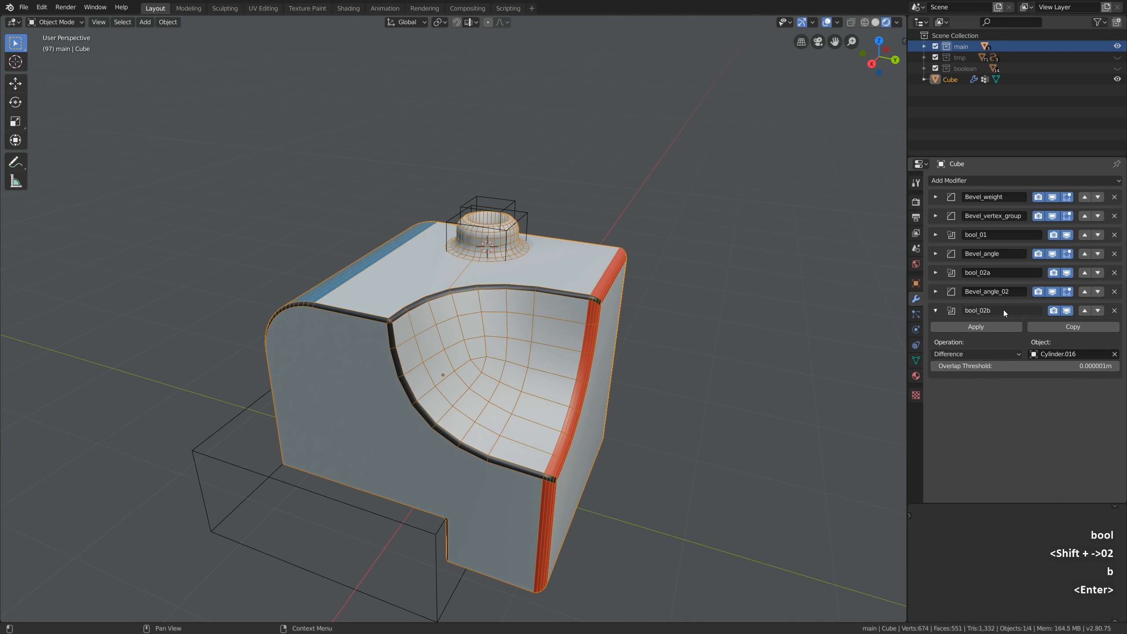
{"action": "left_click", "coordinate": [1086, 311]}
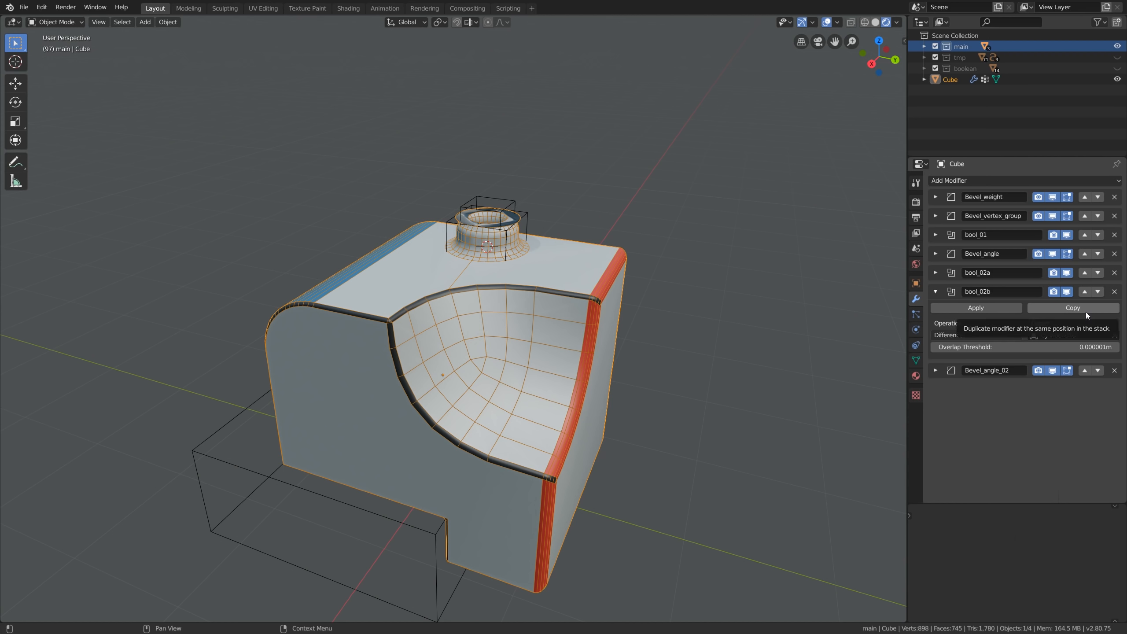
Step: Reposition the small cutter cylinder at the top of the boss
{"action": "left_click", "coordinate": [514, 204]}
{"action": "key", "text": "g"}
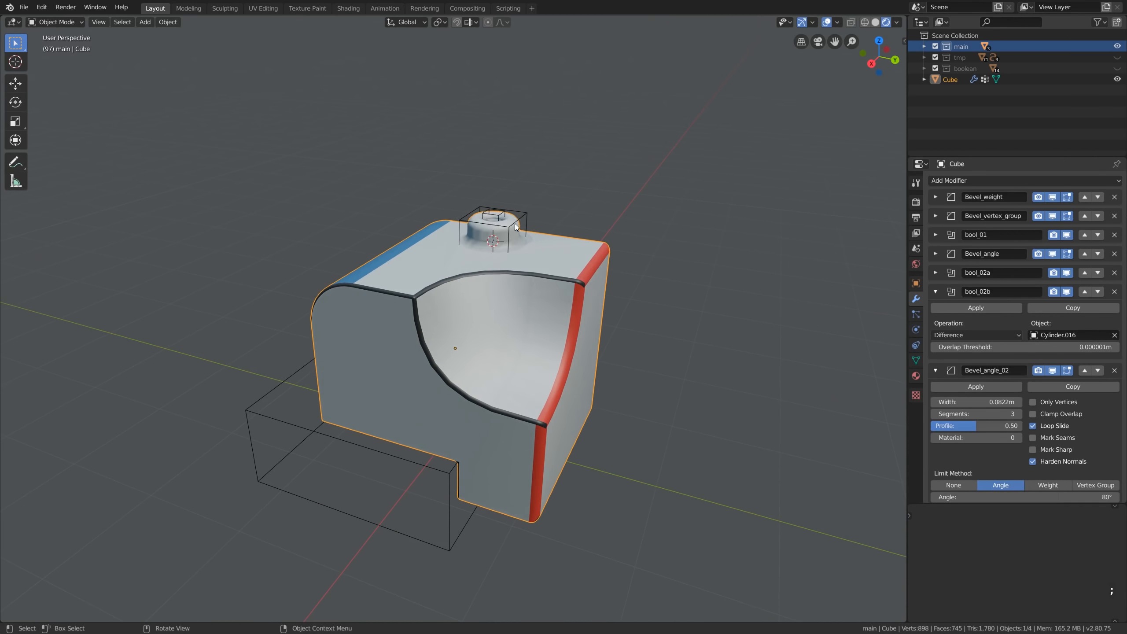
{"action": "left_click", "coordinate": [527, 210]}
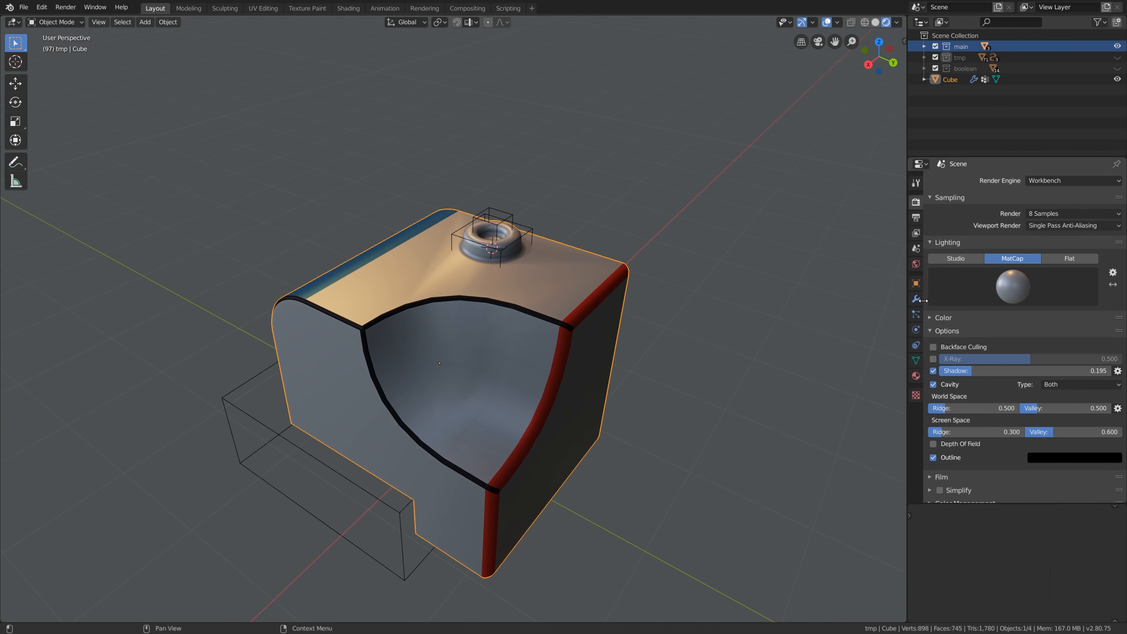
Step: Examine the Loop Slide option in the block's Bevel_angle and Bevel_angle_02 modifiers
{"action": "left_click", "coordinate": [915, 299]}
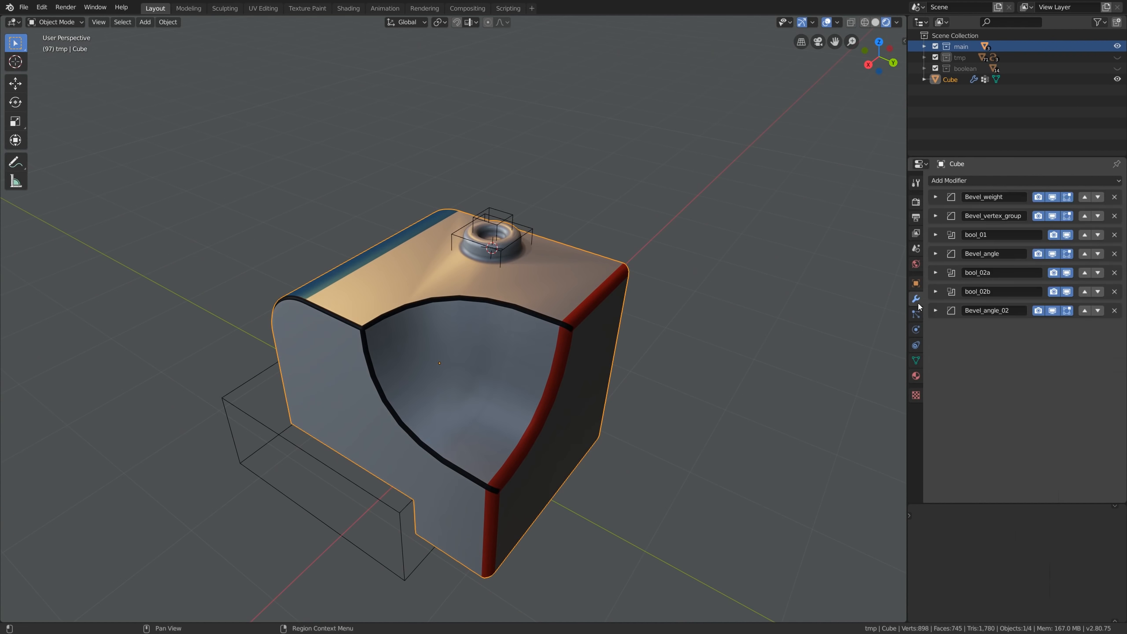
{"action": "left_click", "coordinate": [935, 253]}
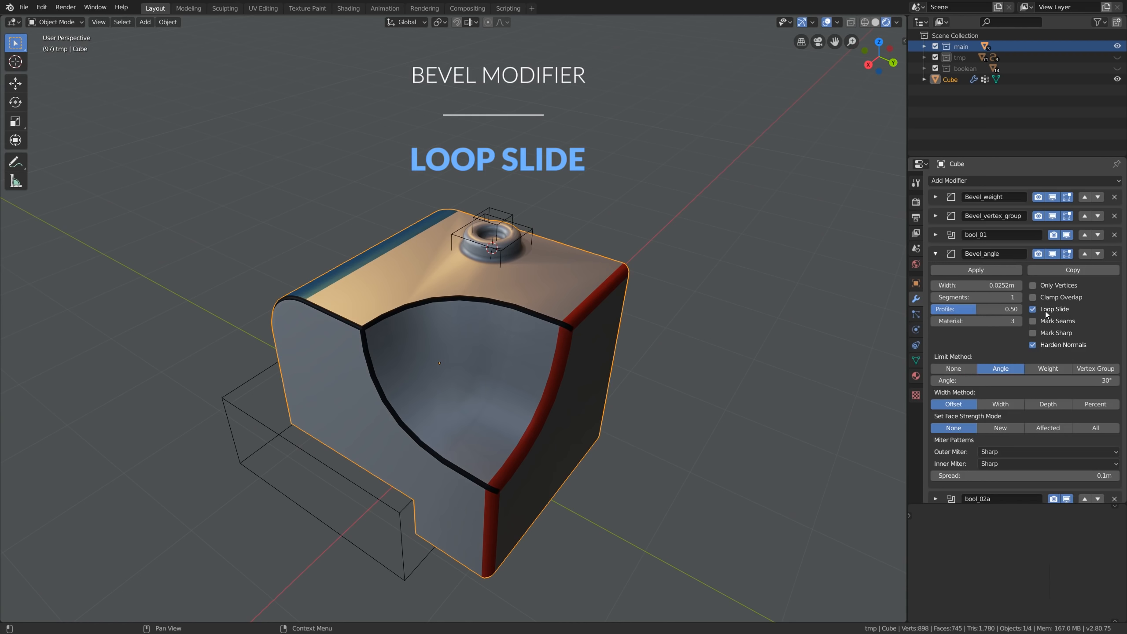
{"action": "left_click", "coordinate": [935, 254]}
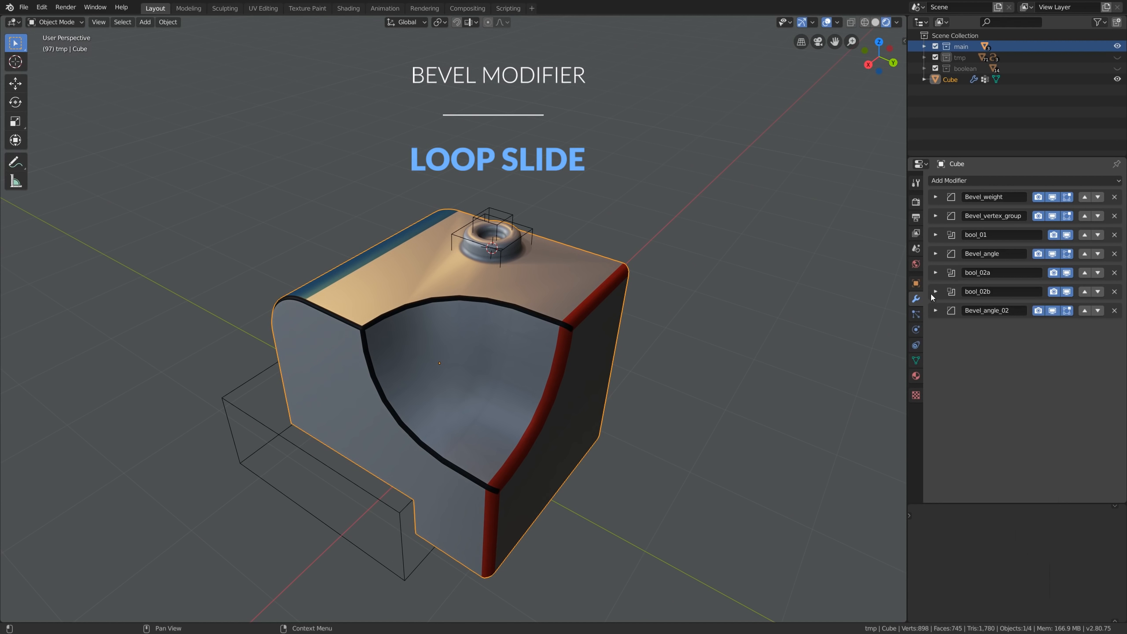
{"action": "left_click", "coordinate": [935, 310]}
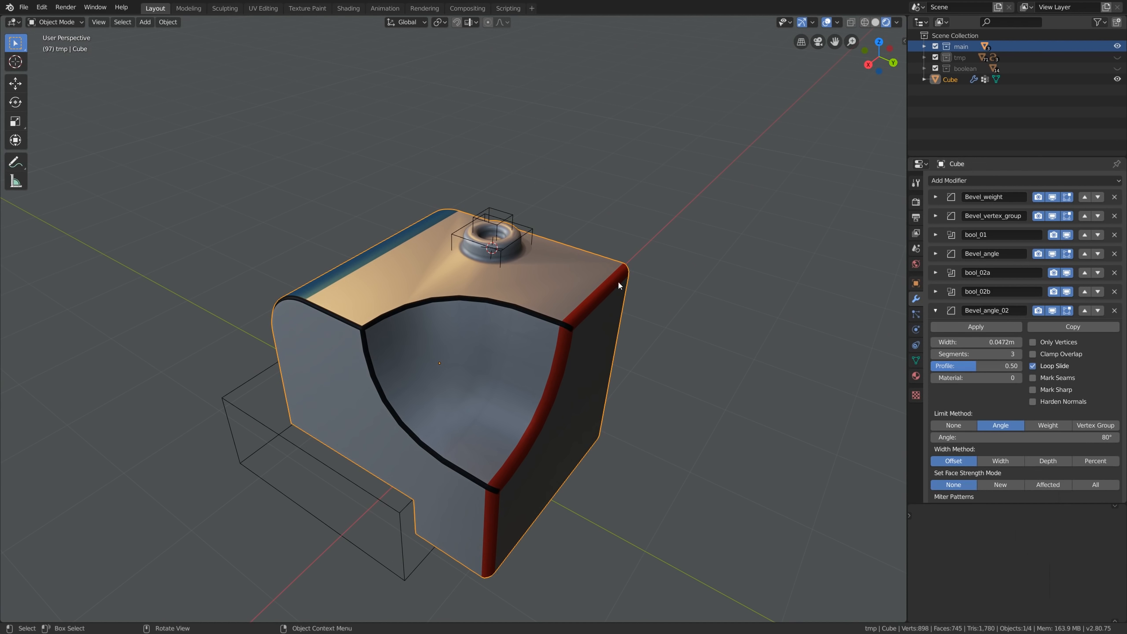
{"action": "left_click_drag", "start_coordinate": [562, 268], "coordinate": [567, 261], "text": "alt"}
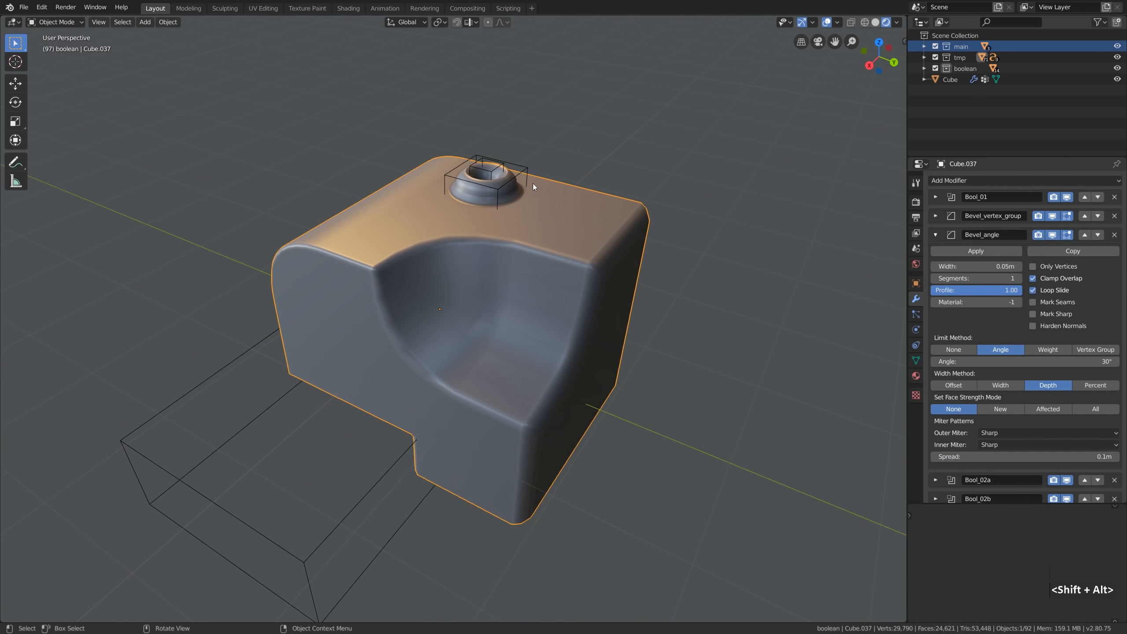
Step: Turn off Loop Slide in the plain block's Bevel_angle modifier and display the wireframe over its surface
{"action": "key", "text": "semicolon"}
{"action": "key", "text": "semicolon"}
{"action": "left_click_drag", "start_coordinate": [524, 203], "coordinate": [525, 205], "text": "alt"}
{"action": "left_click", "coordinate": [1033, 291]}
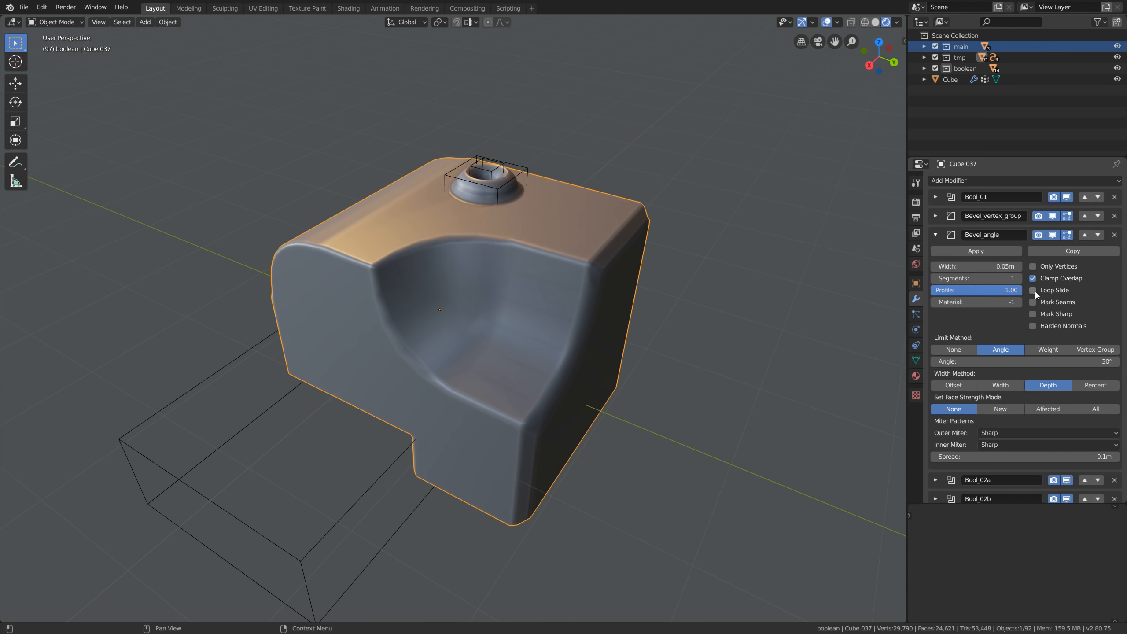
{"action": "key", "text": "semicolon"}
{"action": "scroll", "coordinate": [539, 207], "scroll_direction": "up", "scroll_amount": 3}
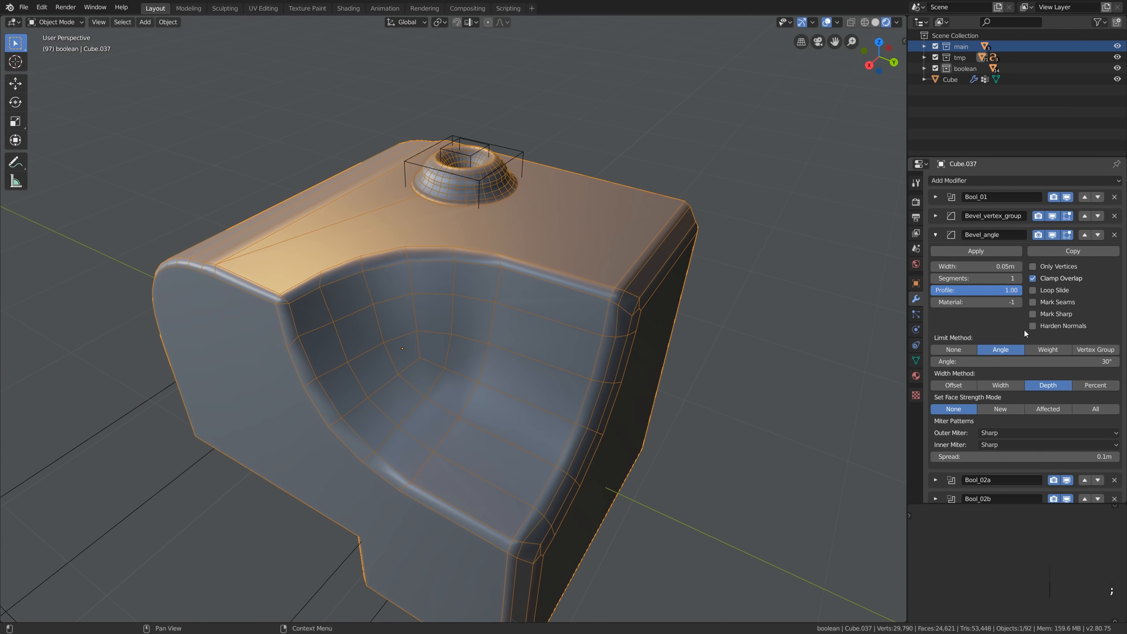
Step: Toggle Loop Slide repeatedly in the Bevel_angle modifier, ending with it off, and hide the wireframe overlay
{"action": "left_click", "coordinate": [1044, 288]}
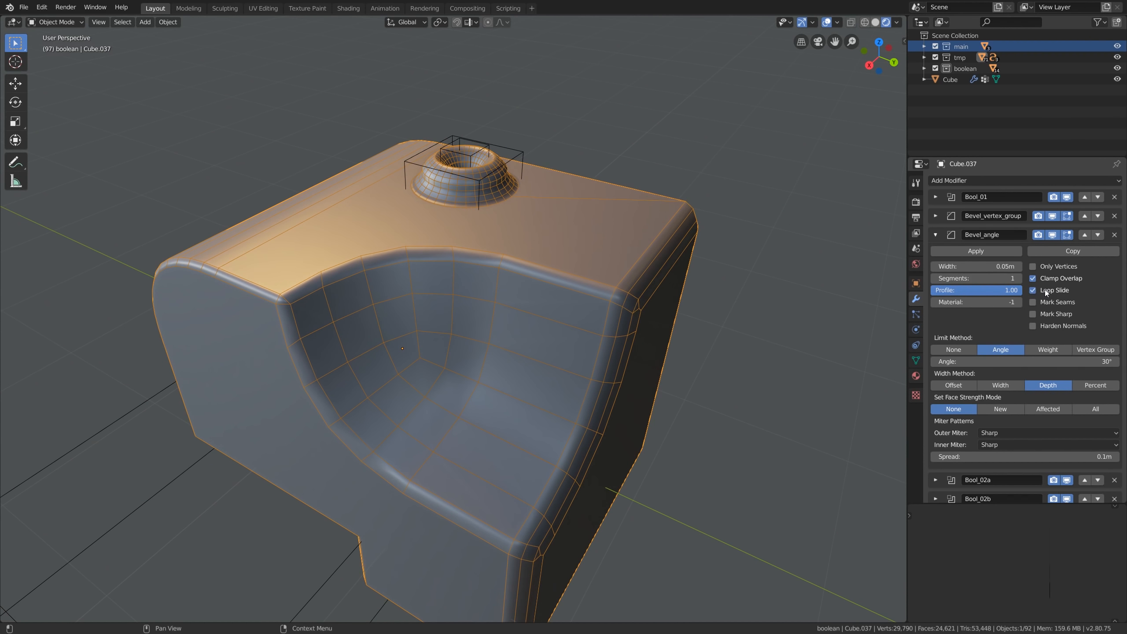
{"action": "left_click", "coordinate": [1044, 288]}
{"action": "left_click", "coordinate": [1044, 289]}
{"action": "left_click", "coordinate": [1044, 288]}
{"action": "middle_click_drag", "start_coordinate": [421, 147], "coordinate": [373, 146]}
{"action": "key", "text": "semicolon"}
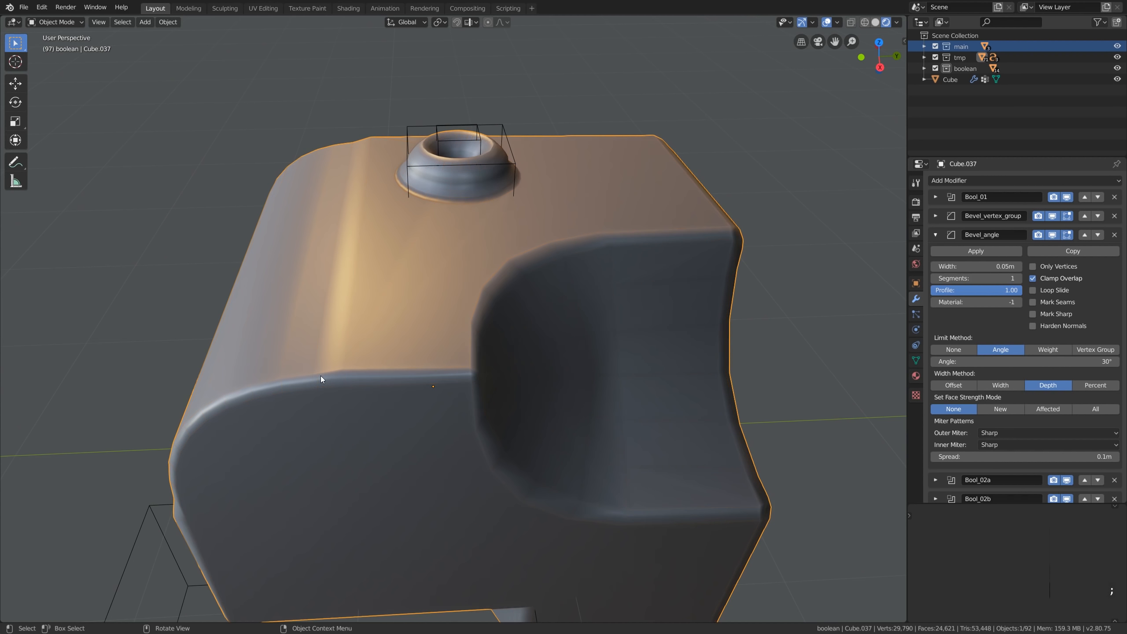
Step: Compare the rounded edge with Loop Slide on and off, both without and with the wireframe overlay
{"action": "left_click", "coordinate": [1056, 292]}
{"action": "left_click", "coordinate": [1055, 292]}
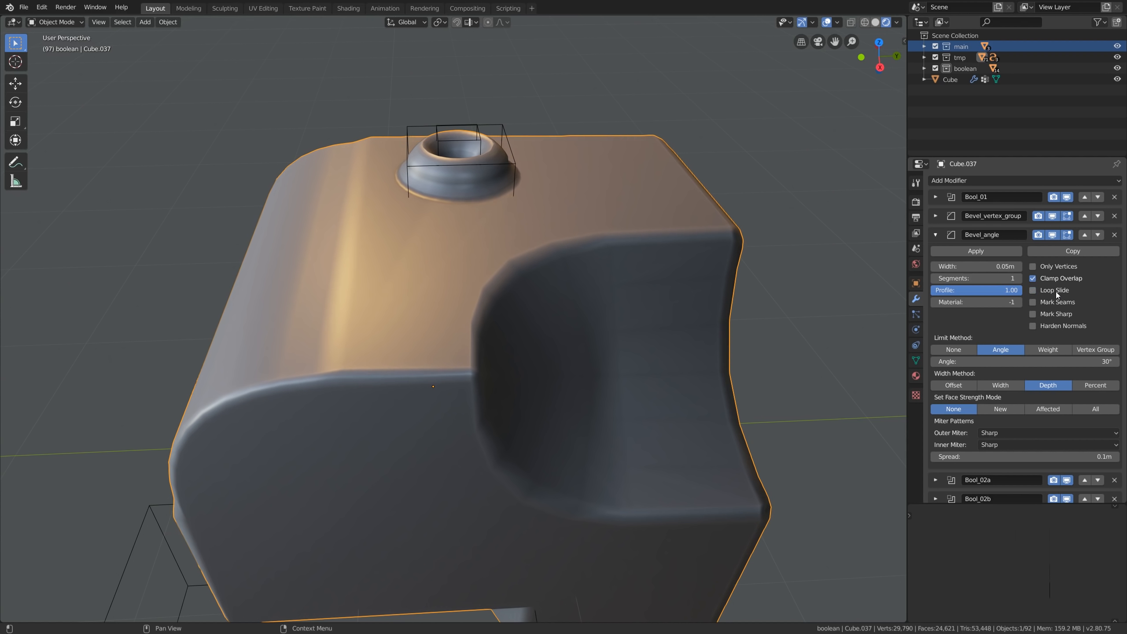
{"action": "left_click", "coordinate": [1055, 292]}
{"action": "key", "text": "semicolon"}
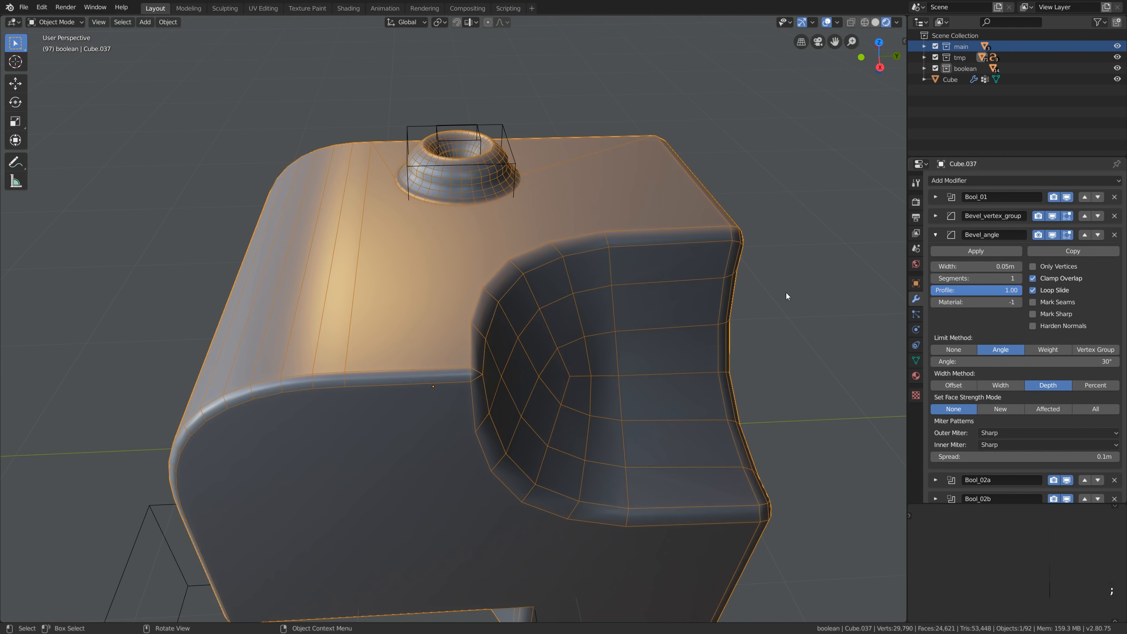
{"action": "left_click", "coordinate": [1040, 292]}
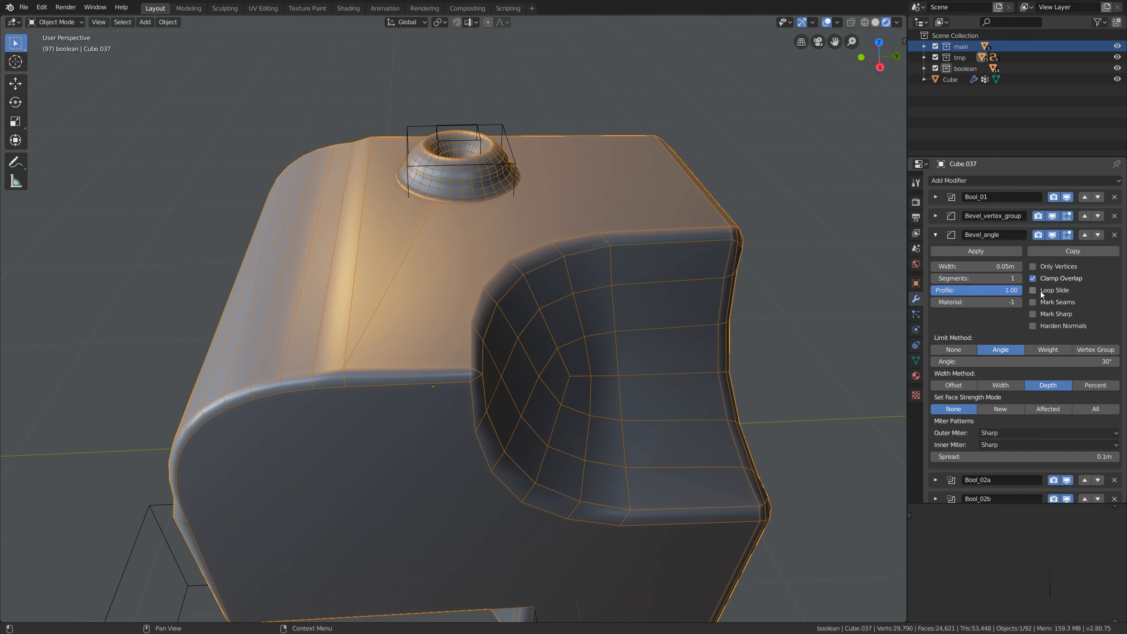
{"action": "left_click", "coordinate": [1040, 292]}
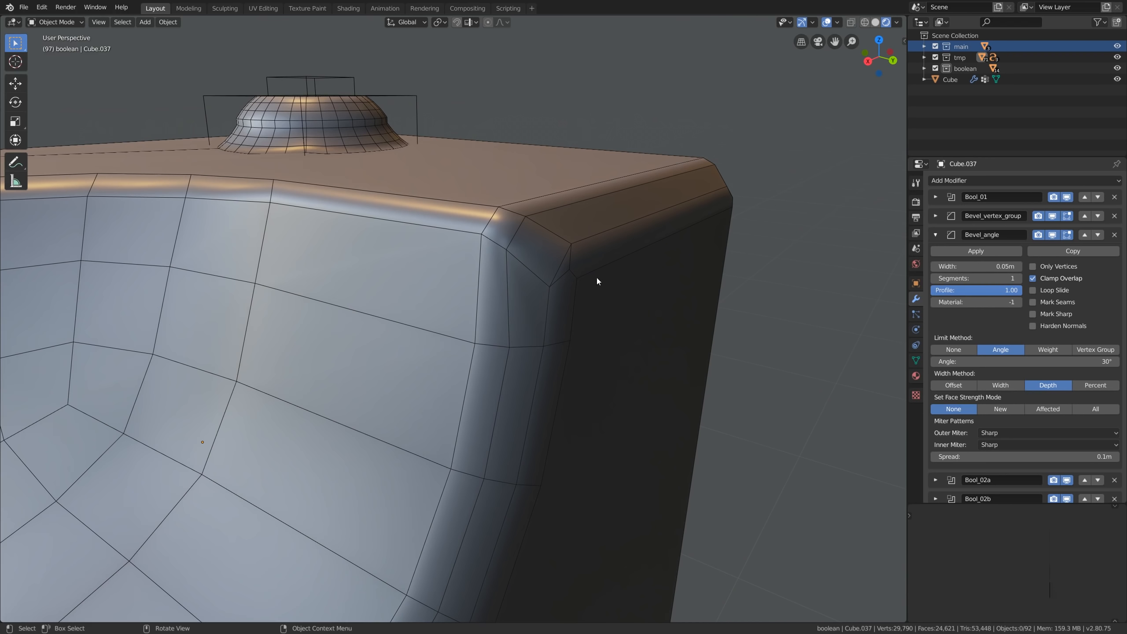
Step: Compare the corner where the bevels meet with Loop Slide on and off, leaving the option enabled
{"action": "left_click", "coordinate": [1040, 290]}
{"action": "left_click", "coordinate": [1040, 289]}
{"action": "left_click", "coordinate": [1041, 289]}
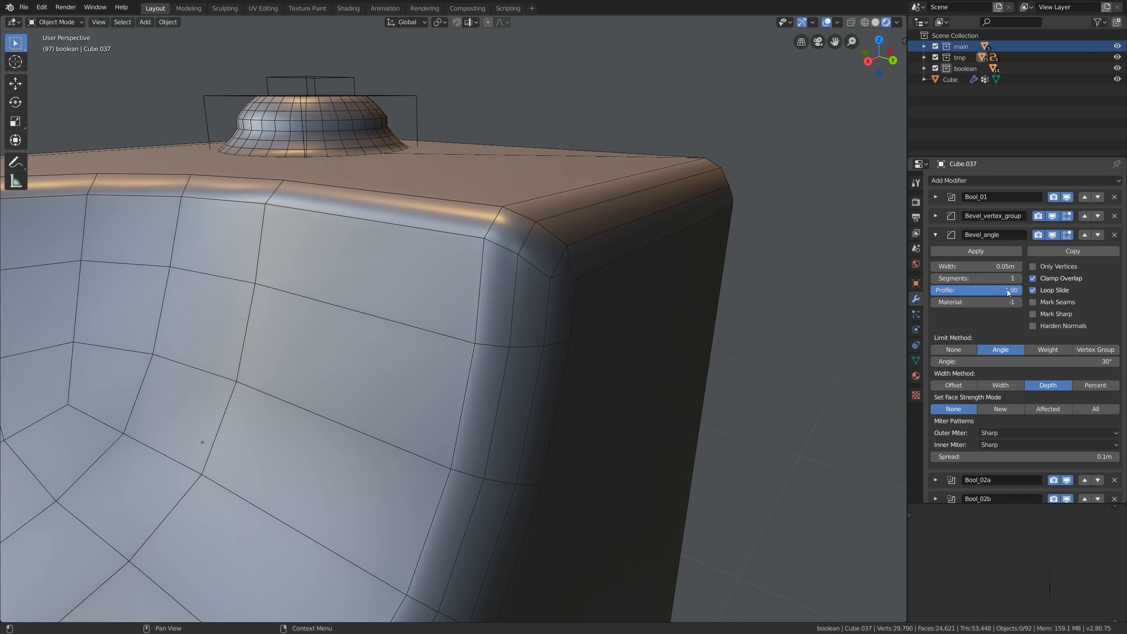
{"action": "left_click_drag", "start_coordinate": [594, 236], "coordinate": [565, 259], "text": "alt"}
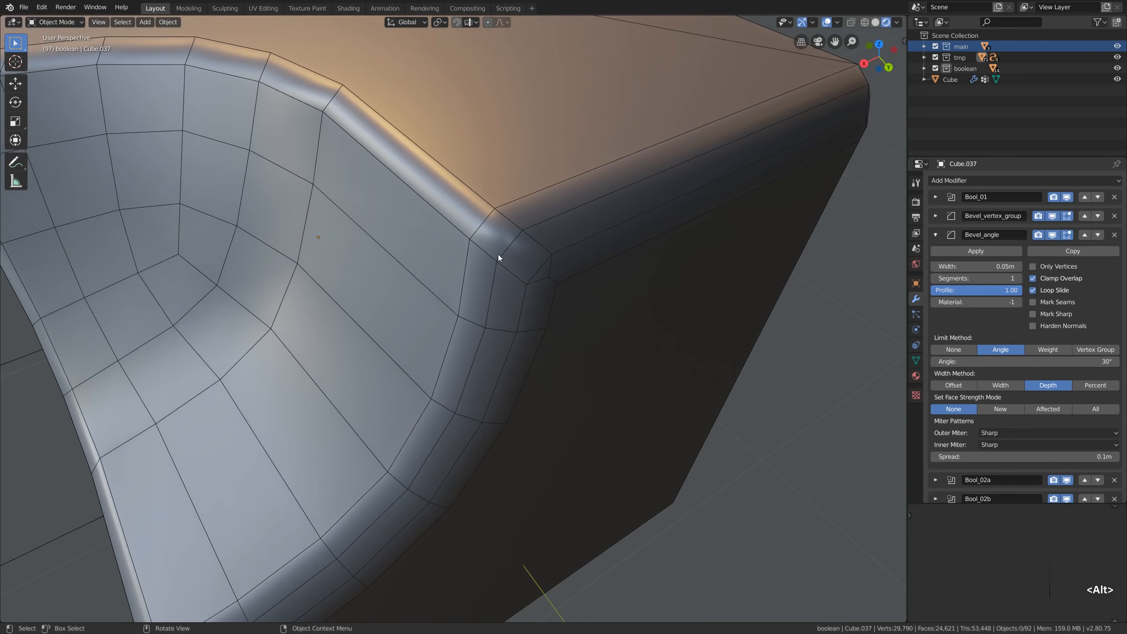
{"action": "left_click", "coordinate": [1053, 291]}
{"action": "left_click", "coordinate": [1052, 288]}
{"action": "scroll", "coordinate": [584, 289], "scroll_direction": "down", "scroll_amount": 4}
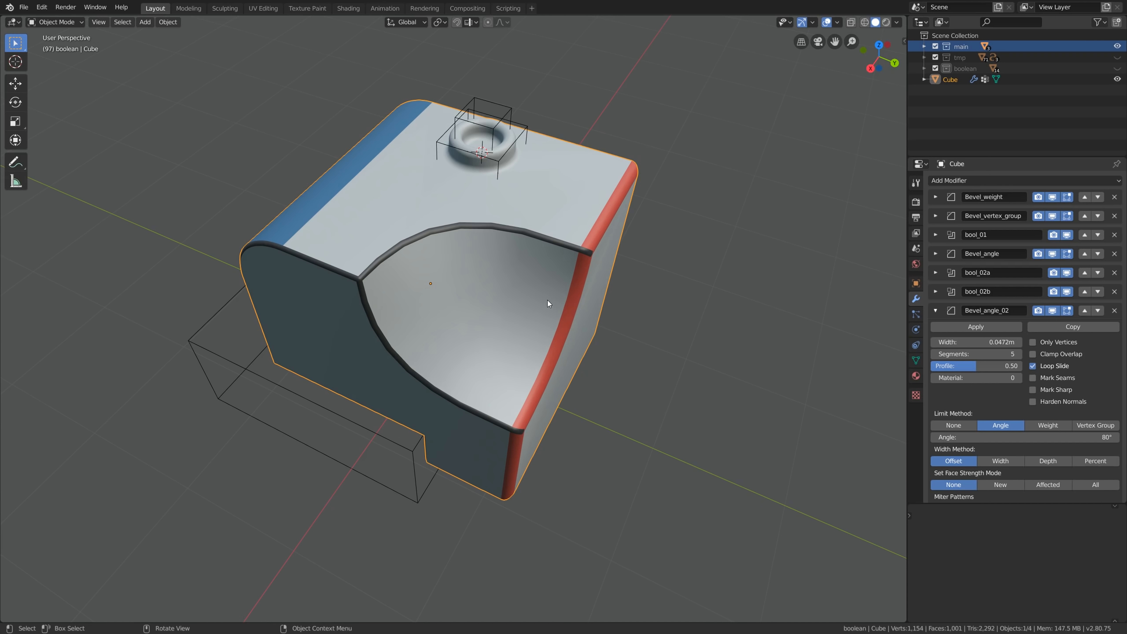
Step: Remove the block's material slots except mat_white, including mat_grey_01, mat_blue and mat_red
{"action": "left_click", "coordinate": [916, 376]}
{"action": "left_click", "coordinate": [1117, 196]}
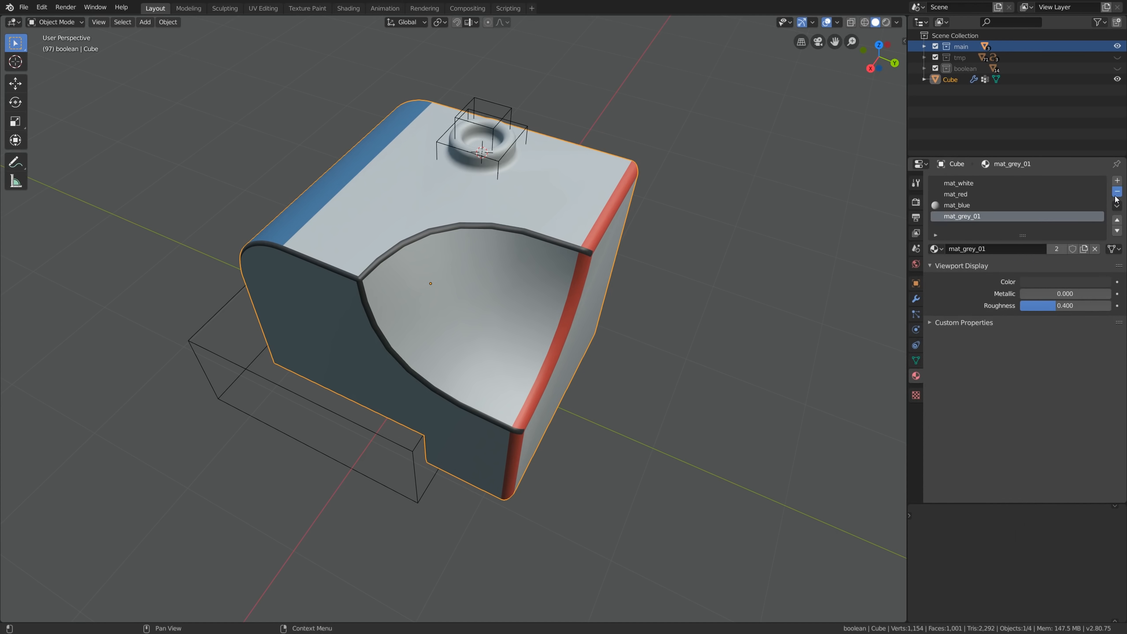
{"action": "left_click", "coordinate": [1117, 196]}
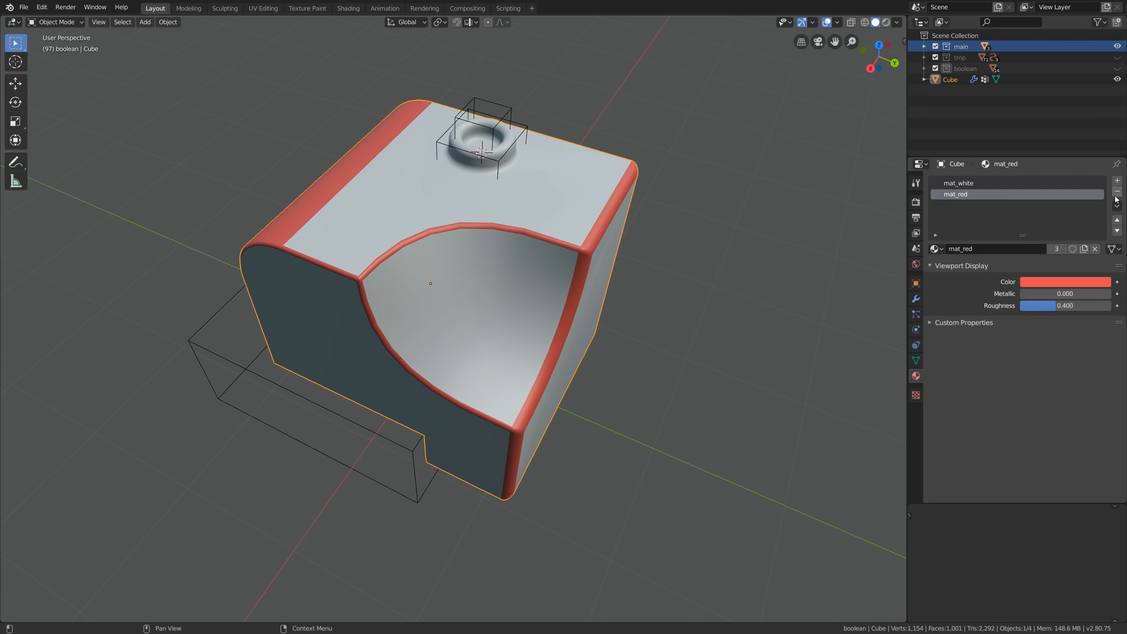
{"action": "left_click", "coordinate": [1116, 196]}
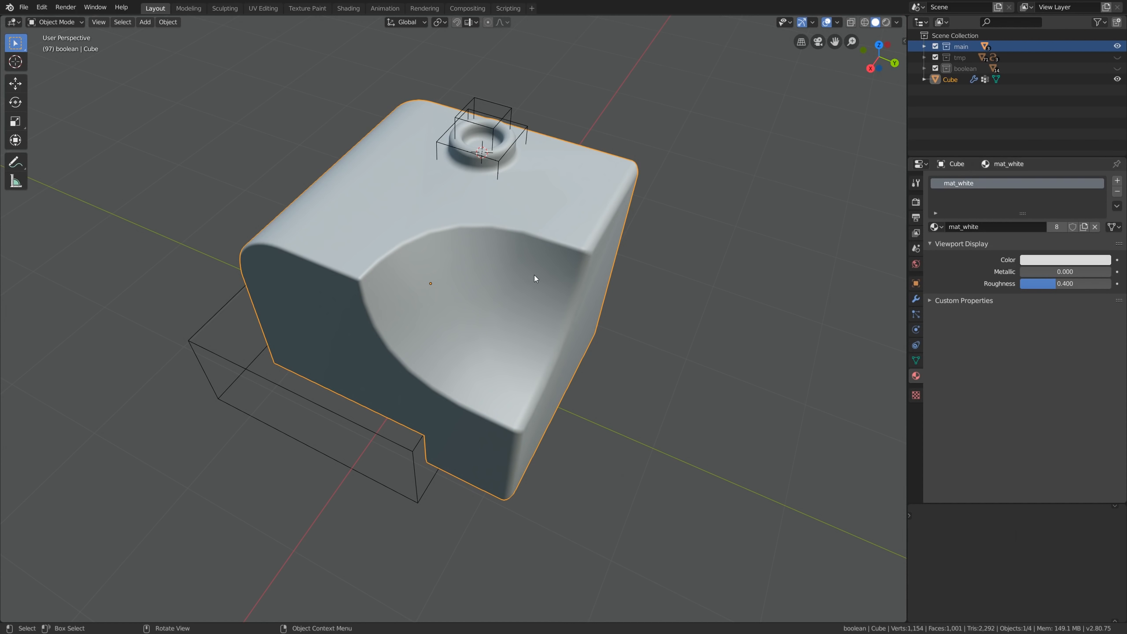
Step: Show the Workbench MatCap lighting settings and switch the viewport to rendered shading
{"action": "left_click", "coordinate": [916, 202]}
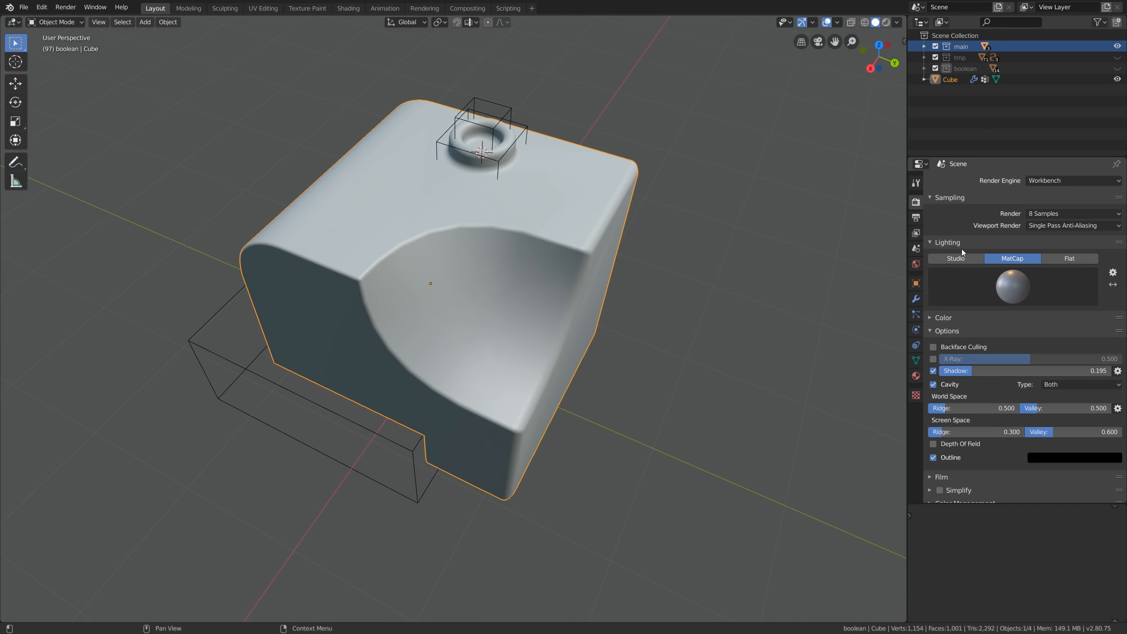
{"action": "left_click", "coordinate": [1018, 280]}
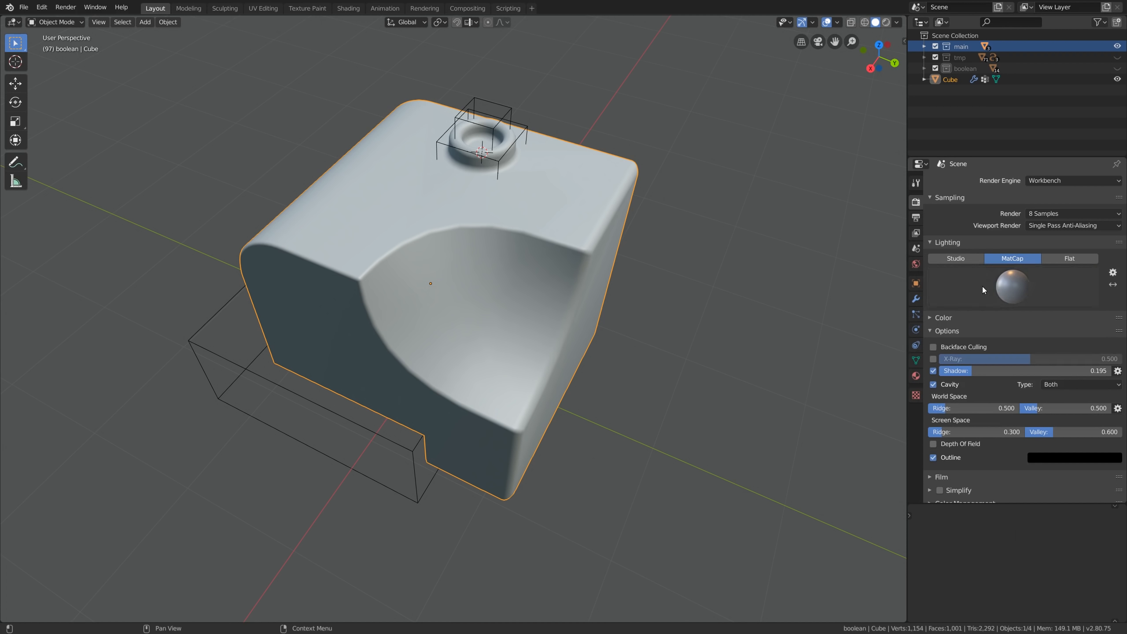
{"action": "left_click", "coordinate": [885, 23]}
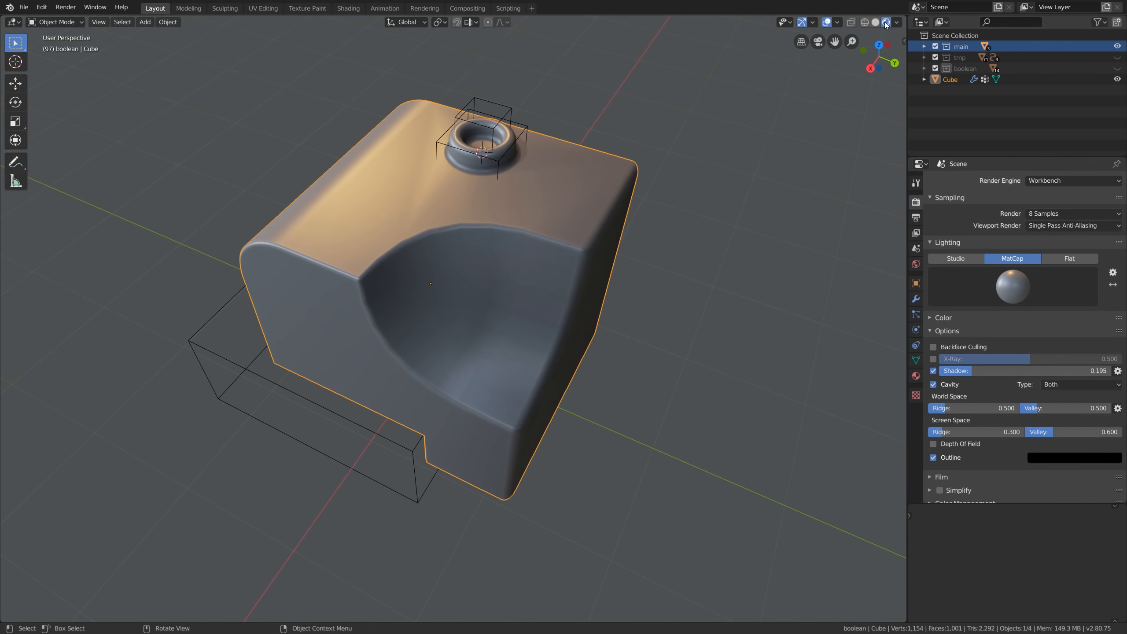
Step: Try a glossy metallic MatCap on the block and inspect the shading around the boss and cutout
{"action": "scroll", "coordinate": [534, 217], "scroll_direction": "down", "scroll_amount": 2}
{"action": "left_click_drag", "start_coordinate": [534, 217], "coordinate": [488, 219], "text": "alt"}
{"action": "scroll", "coordinate": [526, 215], "scroll_direction": "up", "scroll_amount": 2}
{"action": "left_click", "coordinate": [1009, 284]}
{"action": "left_click", "coordinate": [848, 390]}
{"action": "scroll", "coordinate": [466, 204], "scroll_direction": "up", "scroll_amount": 4}
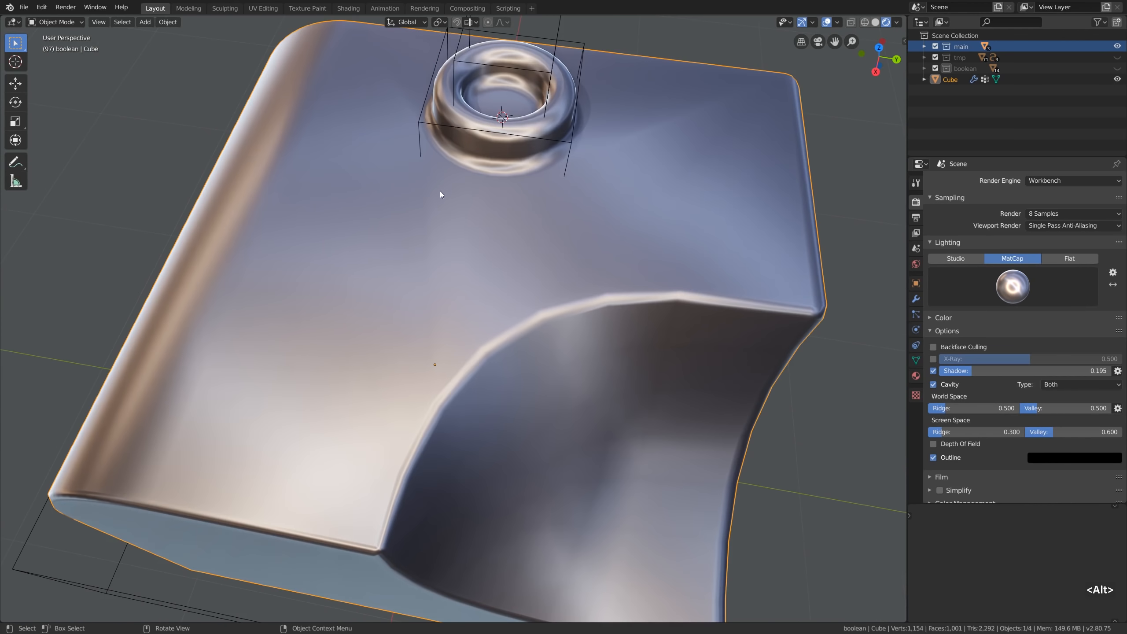
{"action": "scroll", "coordinate": [657, 142], "scroll_direction": "down", "scroll_amount": 2}
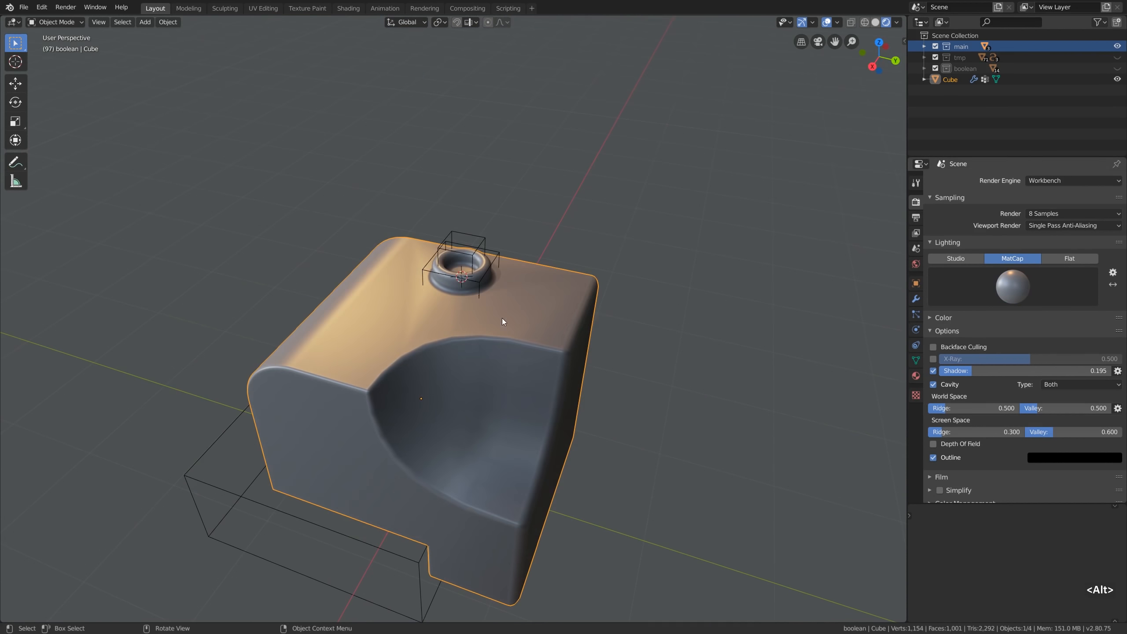
Step: Turn Harden Normals on and back off in the Bevel_angle_02 modifier
{"action": "left_click_drag", "start_coordinate": [501, 318], "coordinate": [551, 259], "text": "alt+shift"}
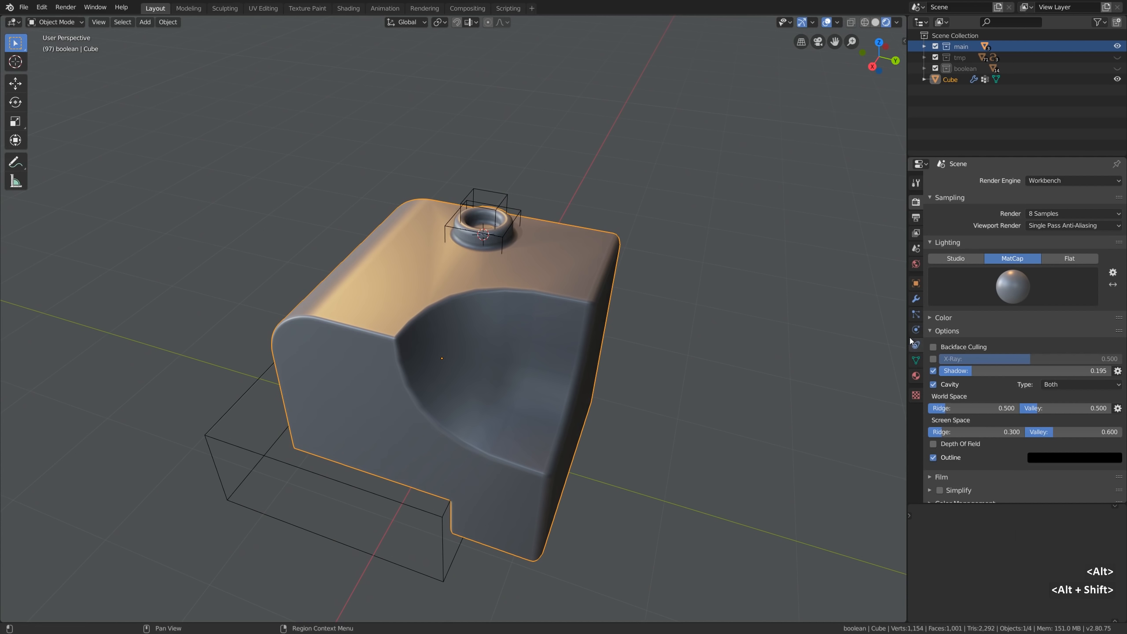
{"action": "left_click", "coordinate": [915, 300]}
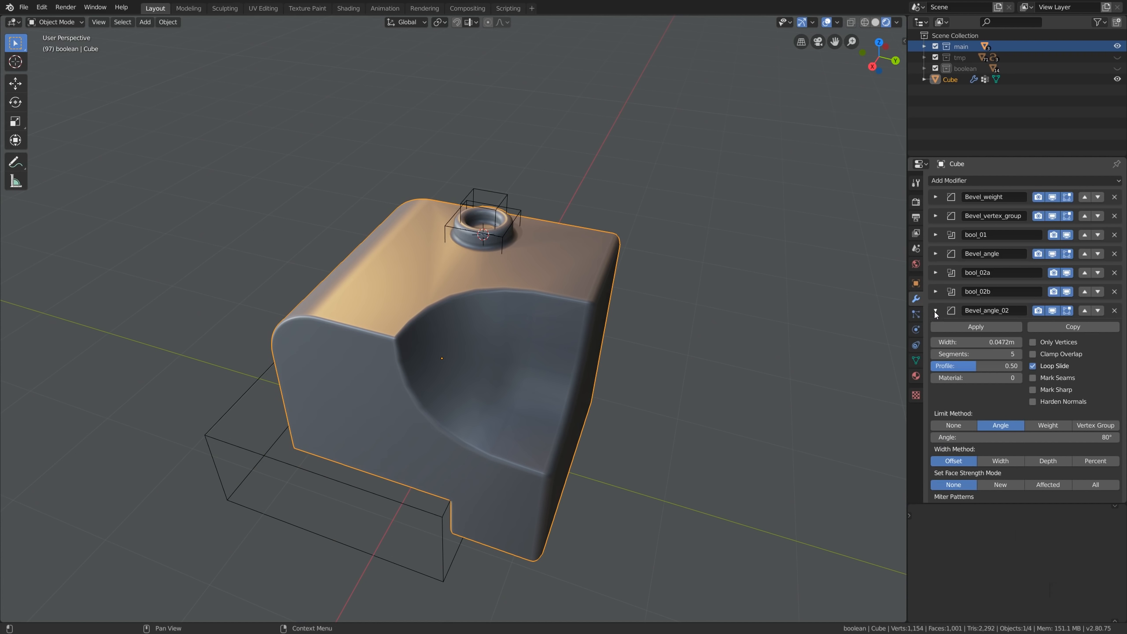
{"action": "left_click", "coordinate": [1060, 401]}
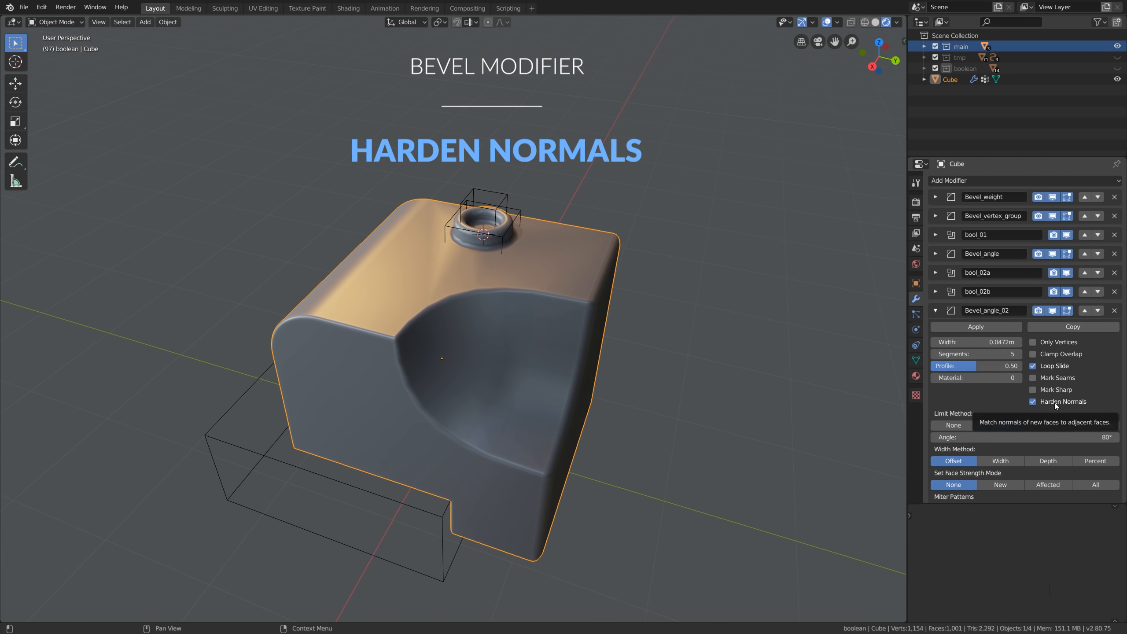
{"action": "left_click", "coordinate": [1055, 402]}
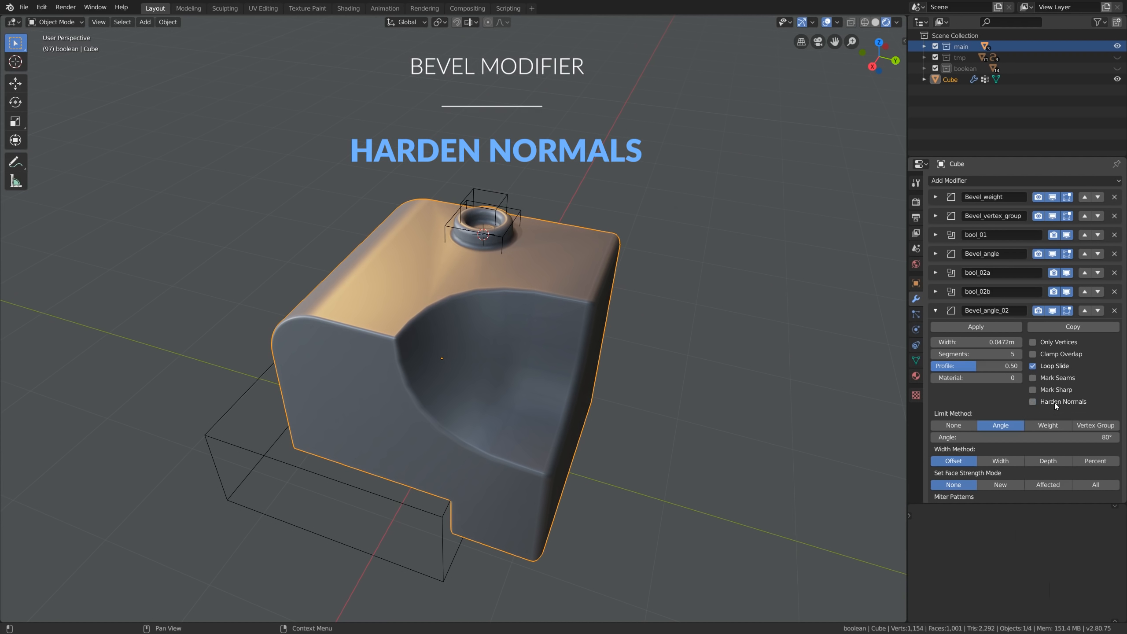
Step: Turn off Harden Normals in the Bevel_angle modifier, collapse the open modifiers, and check the block's wireframe
{"action": "left_click", "coordinate": [935, 254]}
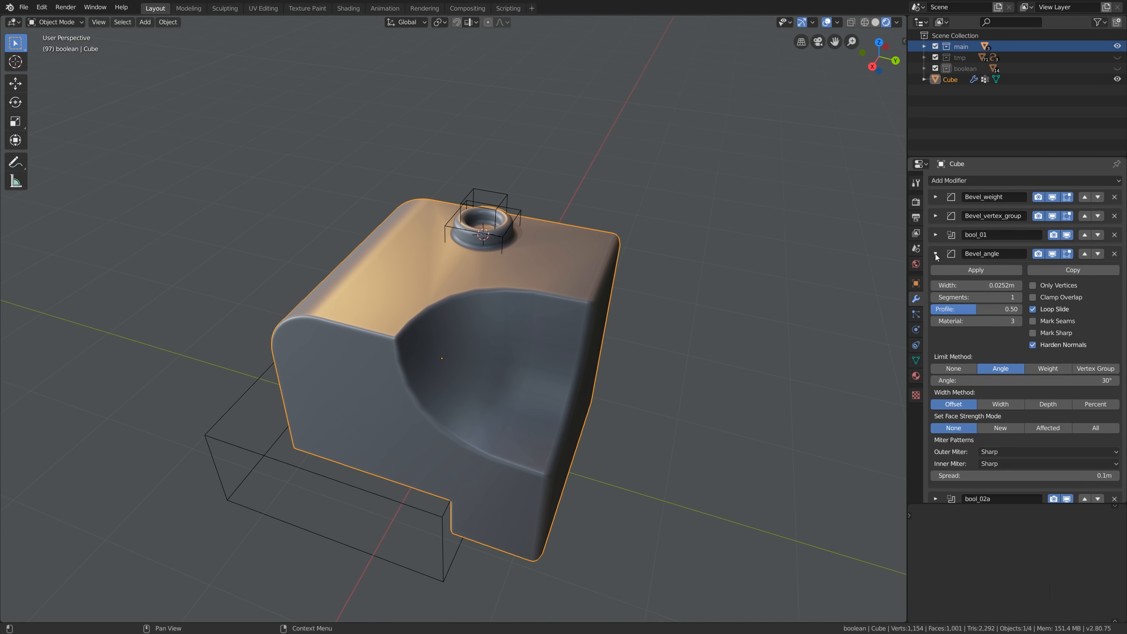
{"action": "left_click", "coordinate": [1032, 346]}
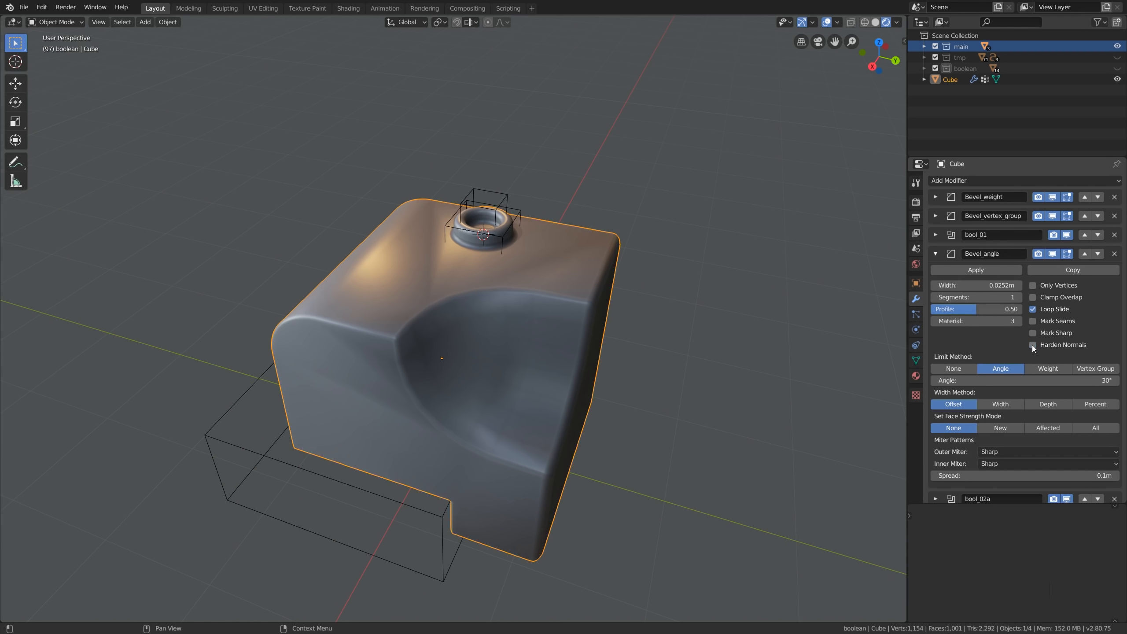
{"action": "left_click", "coordinate": [935, 254]}
{"action": "left_click", "coordinate": [936, 310]}
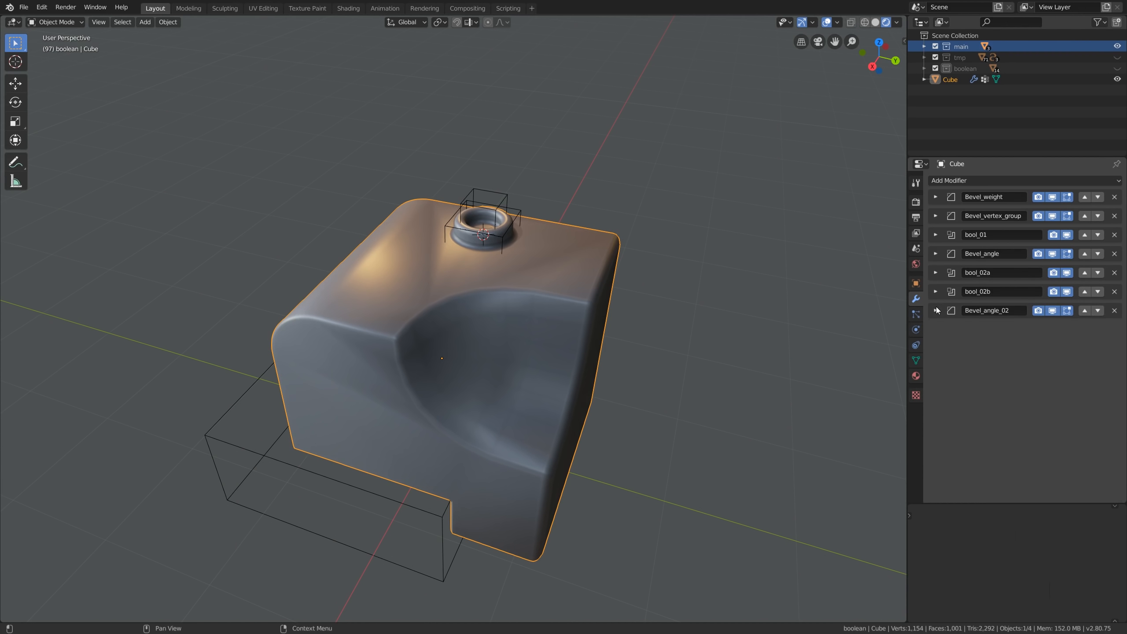
{"action": "key", "text": "alt+a"}
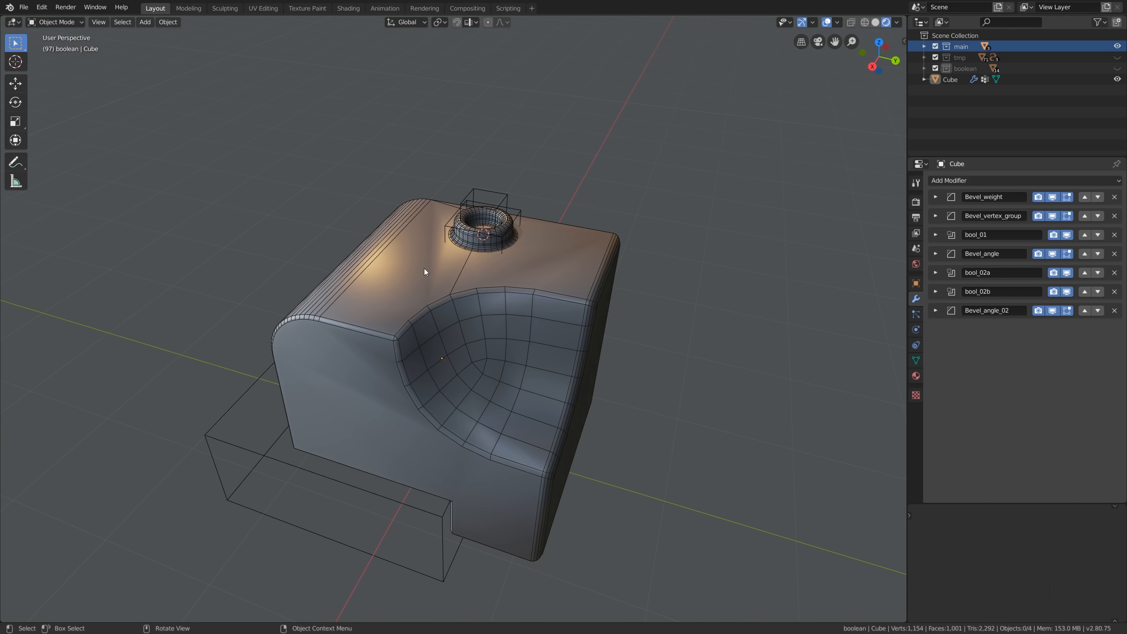
{"action": "key", "text": "semicolon"}
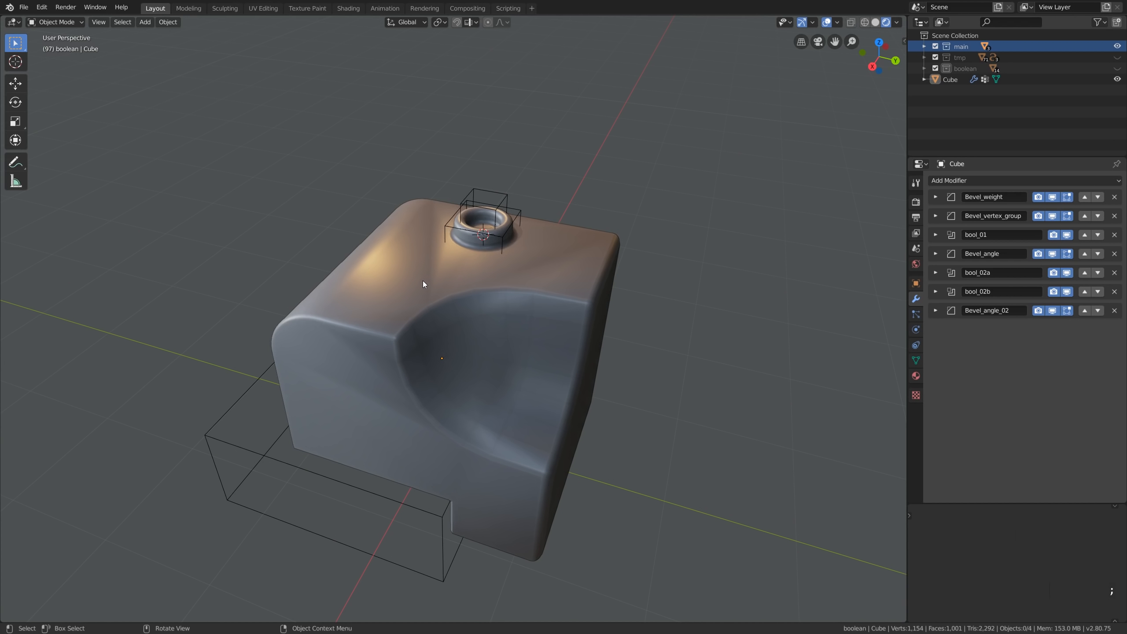
Step: Lower the Auto Smooth angle to about 10.8° to see its effect, and set it back to 60°
{"action": "left_click", "coordinate": [916, 360]}
{"action": "left_click", "coordinate": [947, 390]}
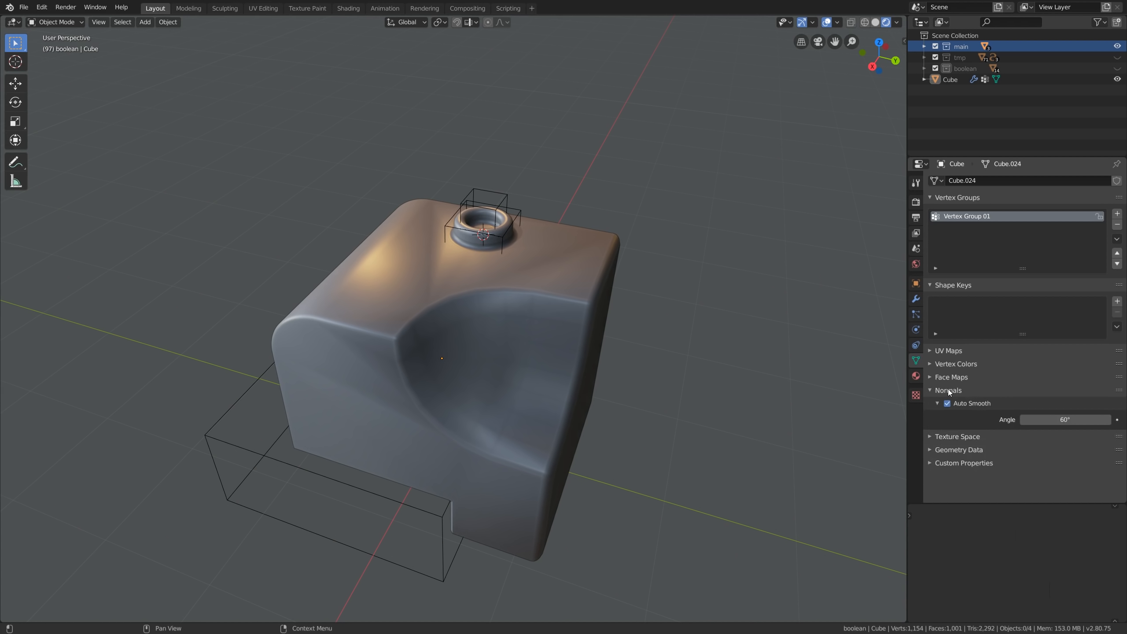
{"action": "left_click_drag", "start_coordinate": [1095, 419], "coordinate": [1043, 420]}
{"action": "left_click", "coordinate": [1065, 419]}
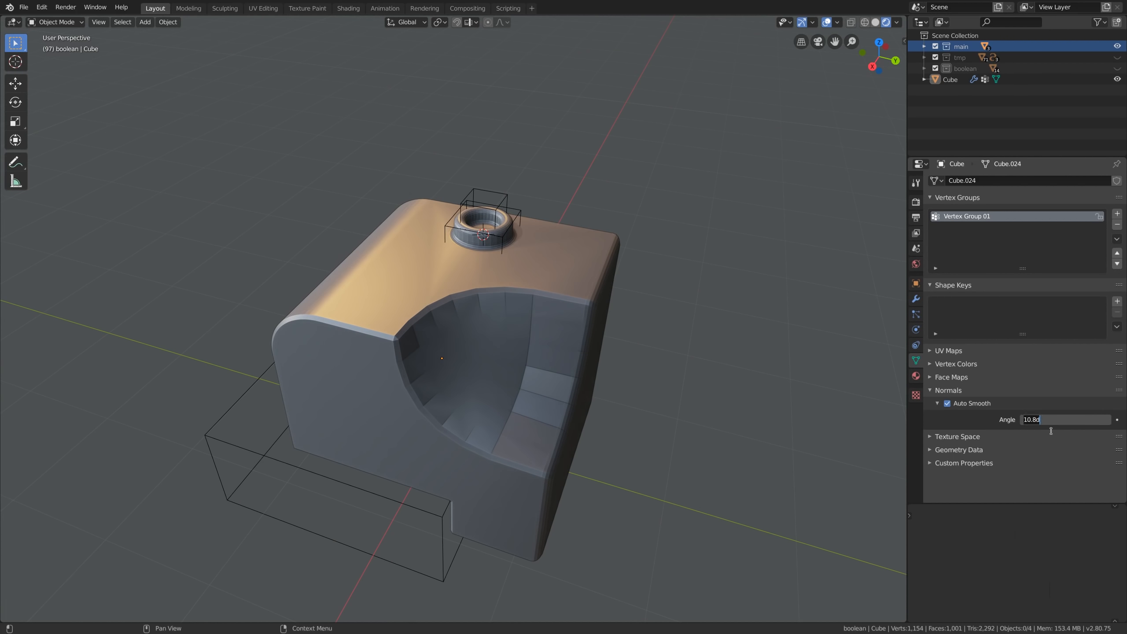
{"action": "type", "text": "60"}
{"action": "key", "text": "Return"}
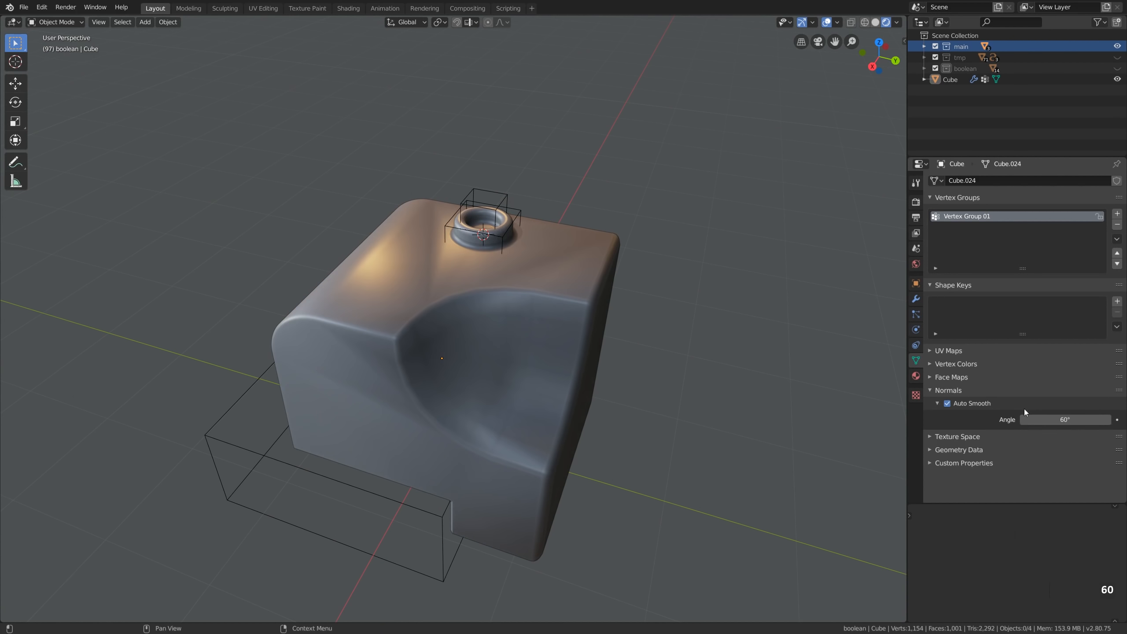
Step: Add a Weighted Normal modifier to the block and toggle its viewport display to compare the shading
{"action": "left_click", "coordinate": [915, 298]}
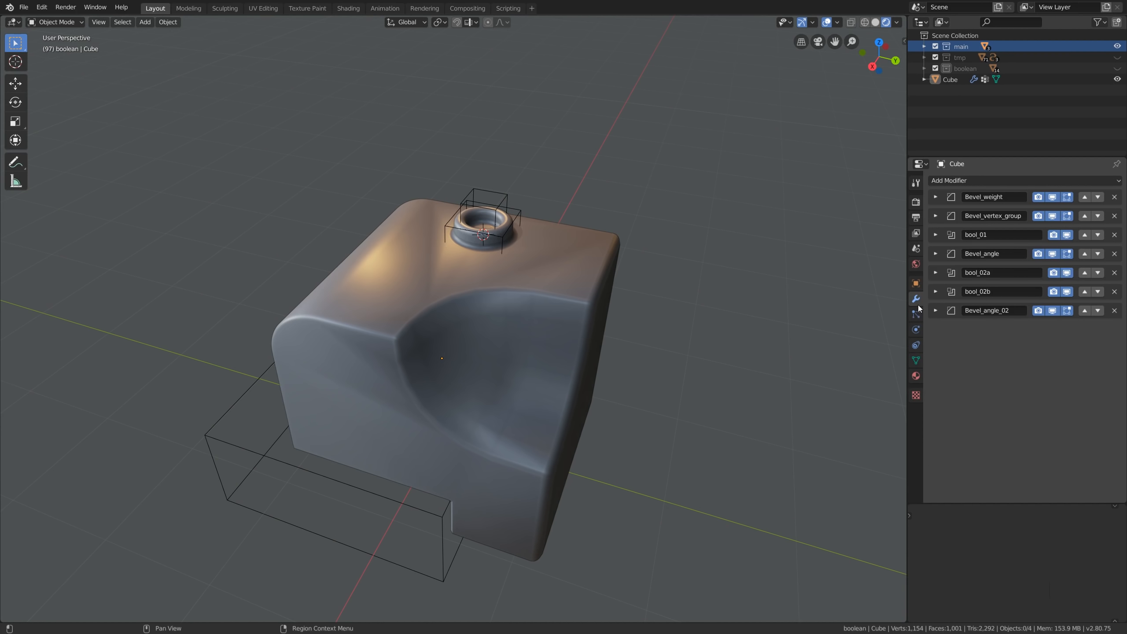
{"action": "left_click", "coordinate": [975, 180]}
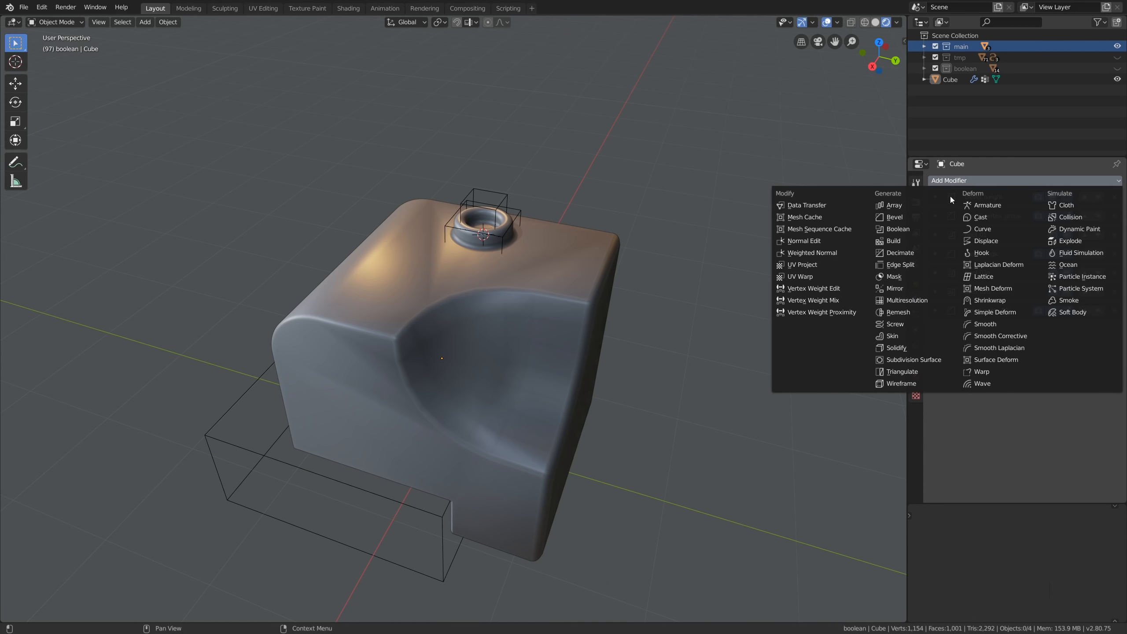
{"action": "left_click", "coordinate": [848, 259]}
{"action": "left_click", "coordinate": [1053, 329]}
{"action": "left_click", "coordinate": [1055, 330]}
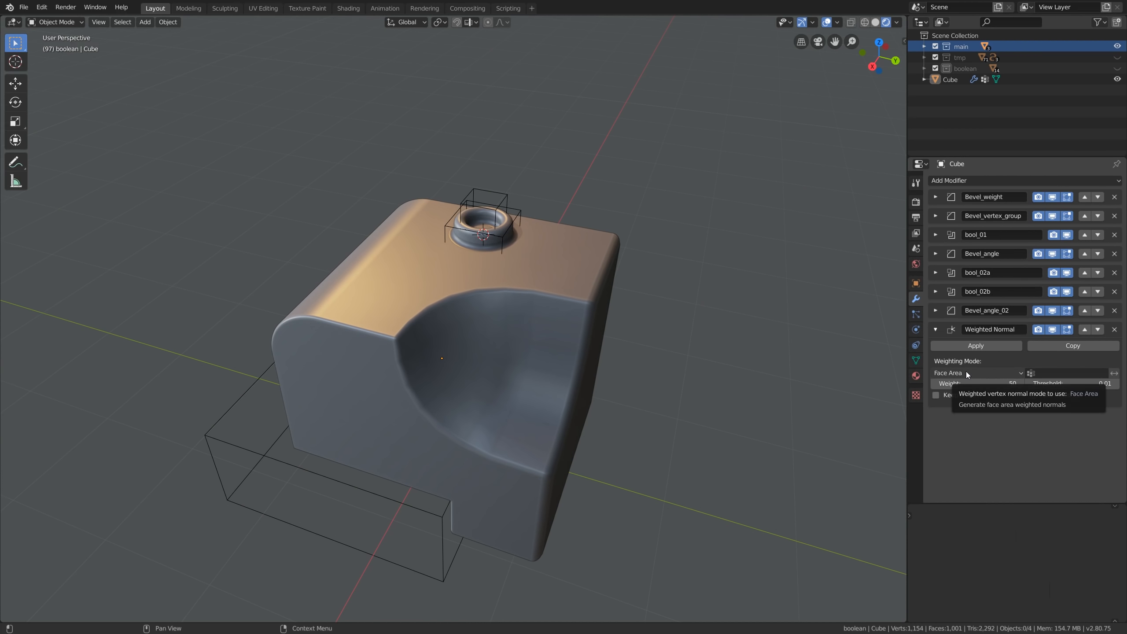
Step: Duplicate the block in place and convert the copy to a mesh
{"action": "left_click", "coordinate": [594, 259]}
{"action": "key", "text": "shift+d"}
{"action": "right_click", "coordinate": [674, 273]}
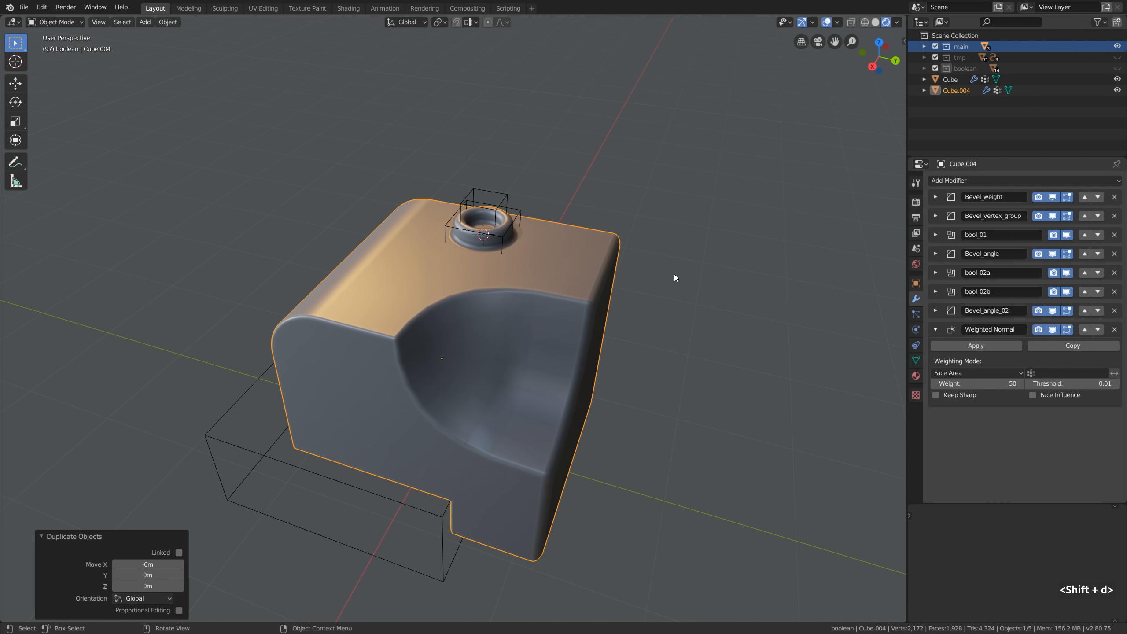
{"action": "key", "text": "space"}
{"action": "type", "text": "convert"}
{"action": "key", "text": "Return"}
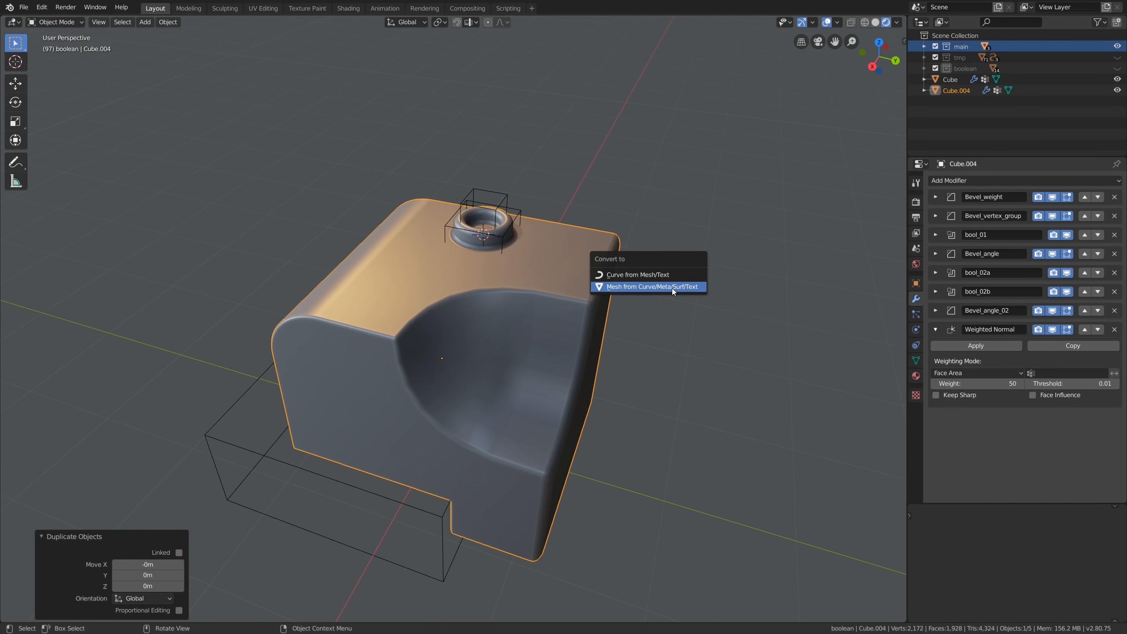
{"action": "left_click", "coordinate": [672, 287]}
Step: Move the converted copy along the global Y axis, clear of the original block
{"action": "left_click_drag", "start_coordinate": [557, 283], "coordinate": [749, 283], "text": "alt+shift"}
{"action": "key", "text": "g"}
{"action": "key", "text": "y"}
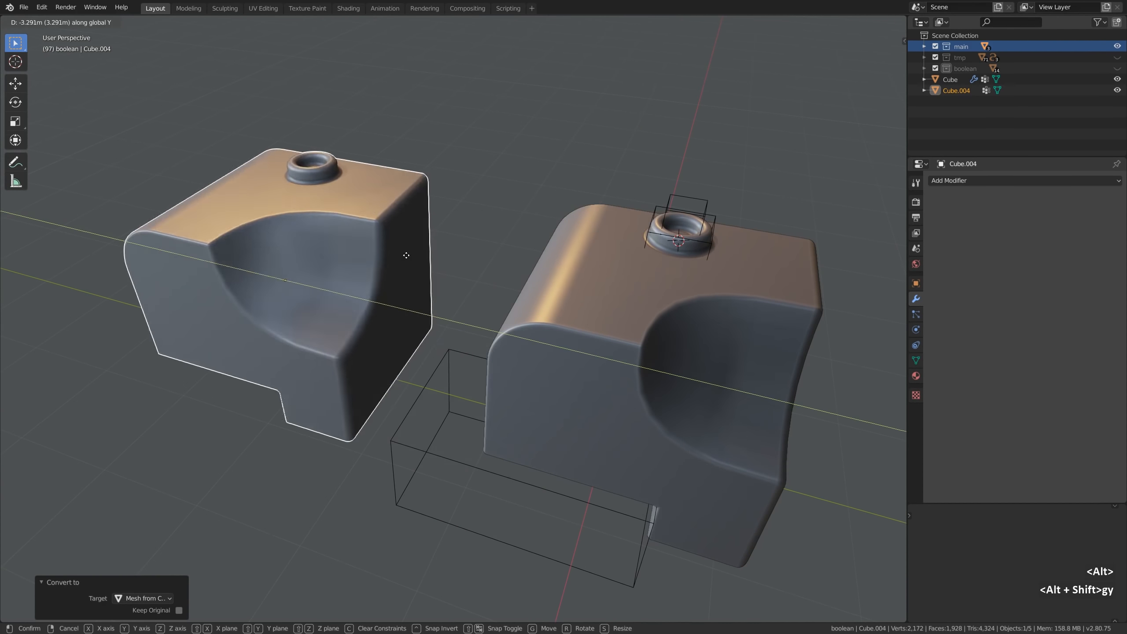
{"action": "left_click", "coordinate": [282, 248]}
Step: Display the split normals on the copy in Edit Mode and shorten their line size
{"action": "left_click_drag", "start_coordinate": [283, 247], "coordinate": [486, 245], "text": "alt+shift"}
{"action": "scroll", "coordinate": [486, 246], "scroll_direction": "up", "scroll_amount": 2}
{"action": "scroll", "coordinate": [590, 247], "scroll_direction": "up", "scroll_amount": 1}
{"action": "key", "text": "Tab"}
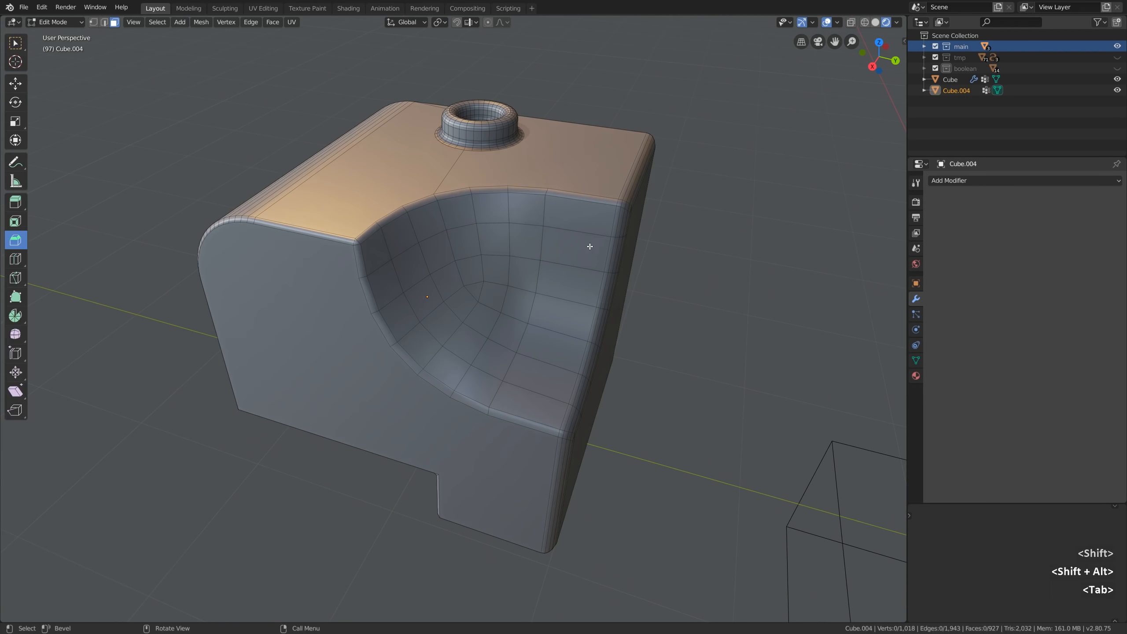
{"action": "left_click", "coordinate": [837, 22]}
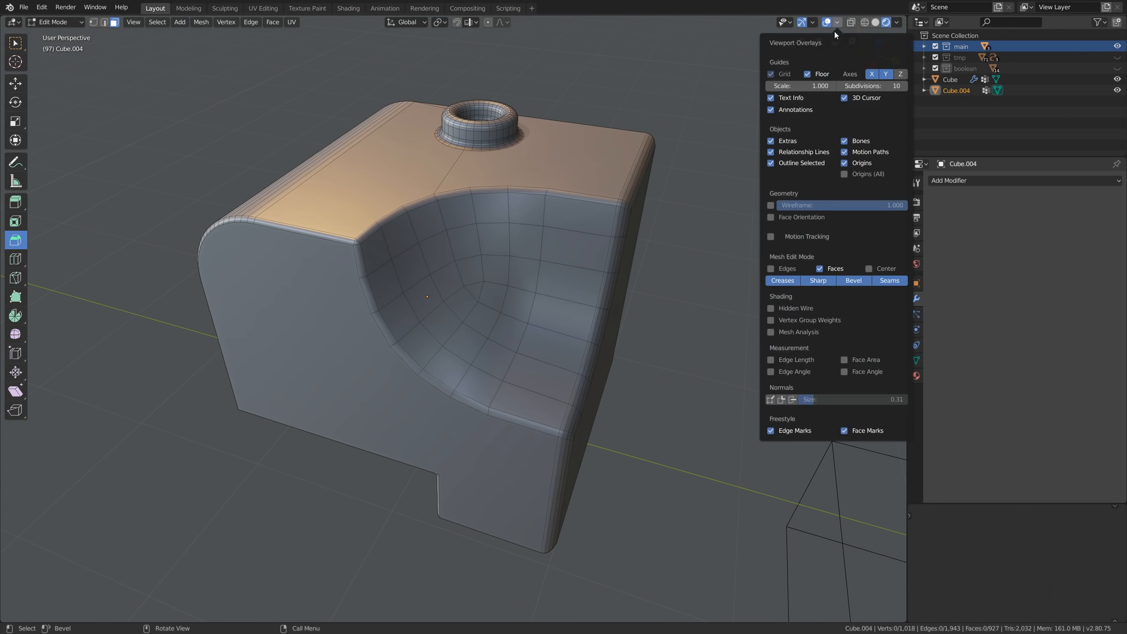
{"action": "left_click", "coordinate": [782, 399]}
{"action": "left_click_drag", "start_coordinate": [843, 399], "coordinate": [814, 399]}
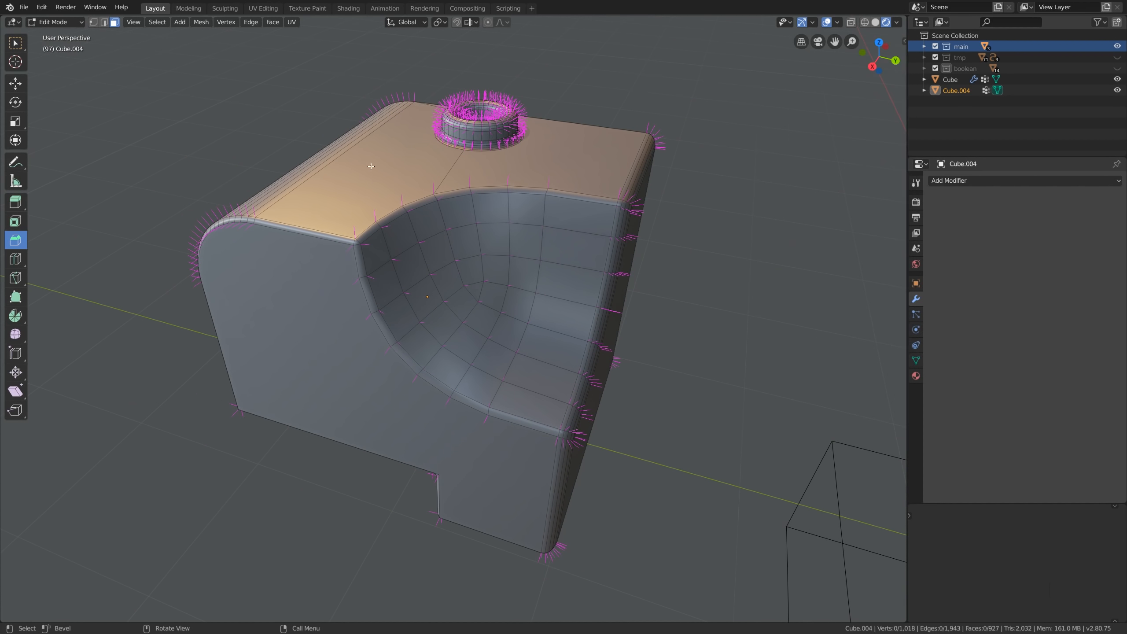
Step: Select the large top face beside the boss and examine the split normals along its cutout edge
{"action": "scroll", "coordinate": [404, 208], "scroll_direction": "up", "scroll_amount": 4}
{"action": "left_click_drag", "start_coordinate": [402, 208], "coordinate": [395, 202], "text": "alt"}
{"action": "middle_click_drag", "start_coordinate": [395, 202], "coordinate": [446, 172], "text": "alt"}
{"action": "left_click", "coordinate": [446, 172]}
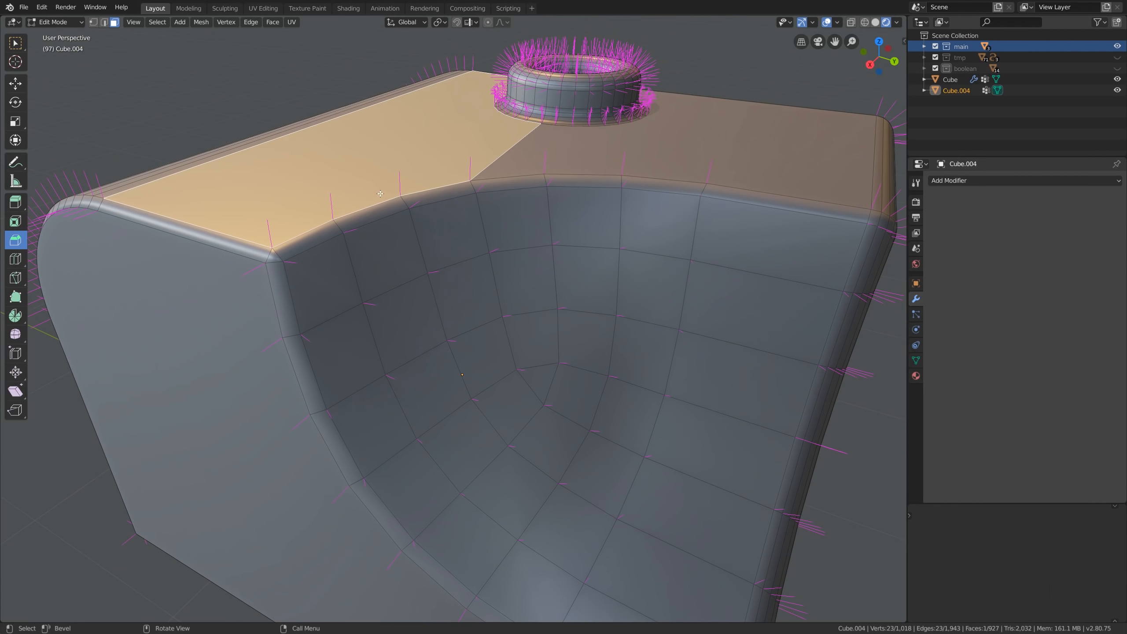
{"action": "middle_click_drag", "start_coordinate": [467, 176], "coordinate": [468, 174], "text": "alt"}
{"action": "scroll", "coordinate": [443, 190], "scroll_direction": "up", "scroll_amount": 1}
{"action": "left_click_drag", "start_coordinate": [443, 189], "coordinate": [407, 209], "text": "alt"}
{"action": "scroll", "coordinate": [422, 192], "scroll_direction": "down", "scroll_amount": 4}
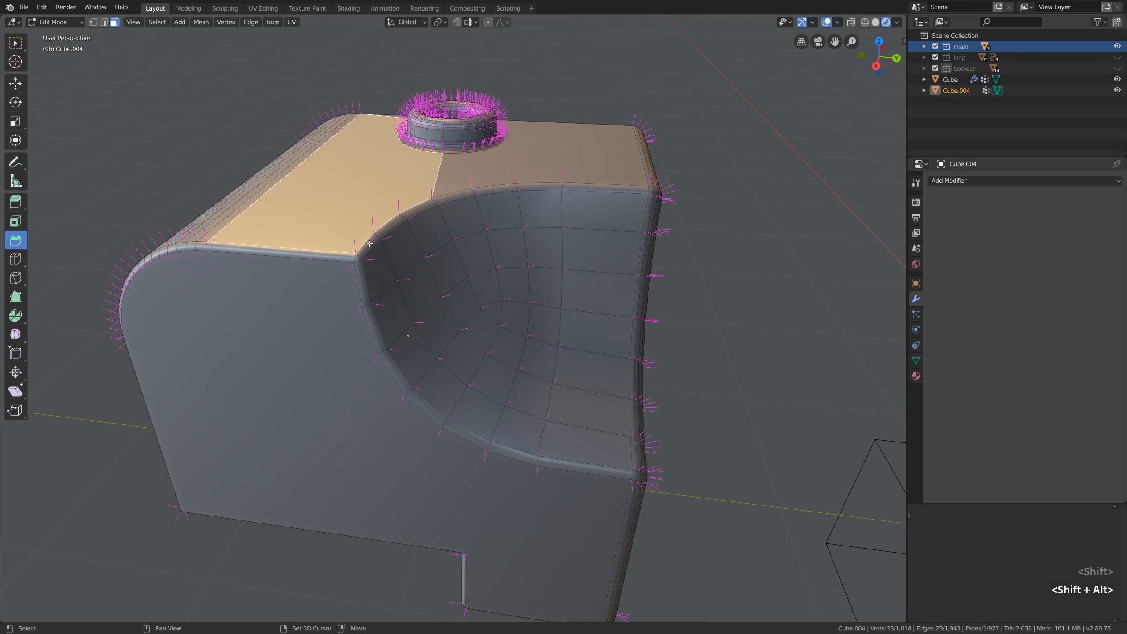
Step: Add the narrow bevel faces along the cutout to the selection and average the normals by Corner Angle
{"action": "left_click", "coordinate": [419, 209], "text": "alt+shift"}
{"action": "left_click", "coordinate": [421, 210], "text": "alt+shift"}
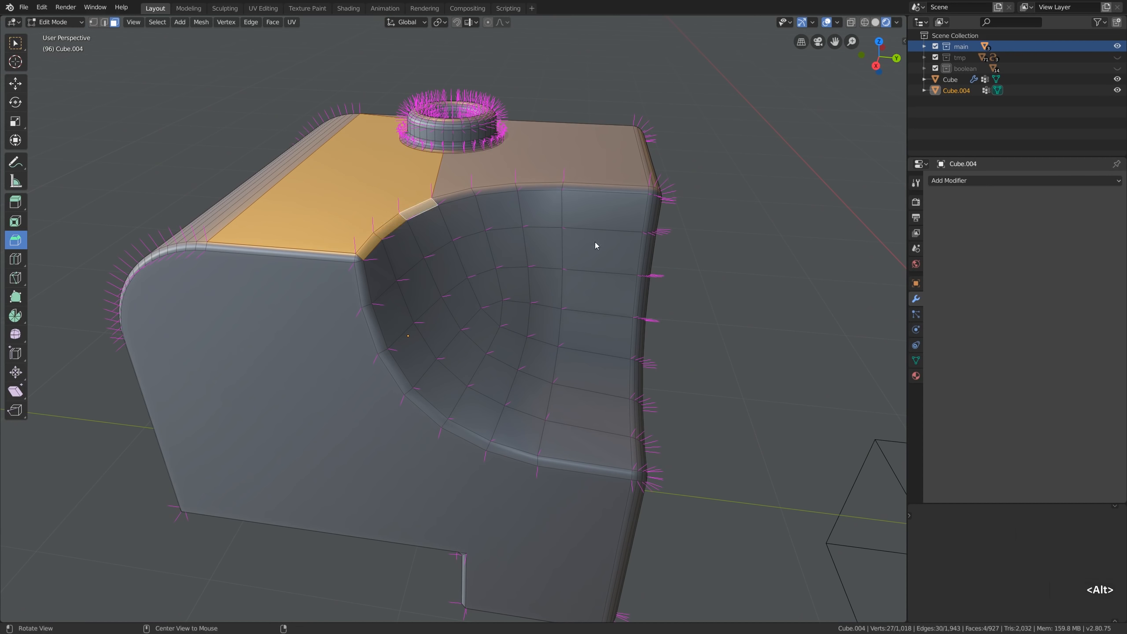
{"action": "key", "text": "alt+n"}
{"action": "mouse_move", "coordinate": [595, 205]}
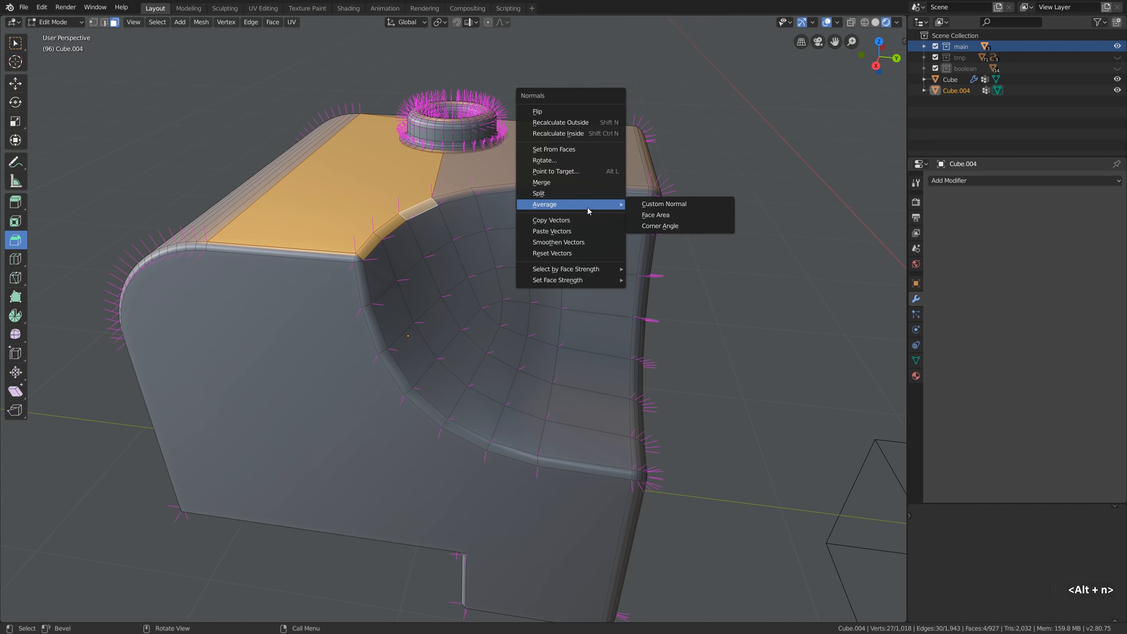
{"action": "left_click", "coordinate": [652, 226]}
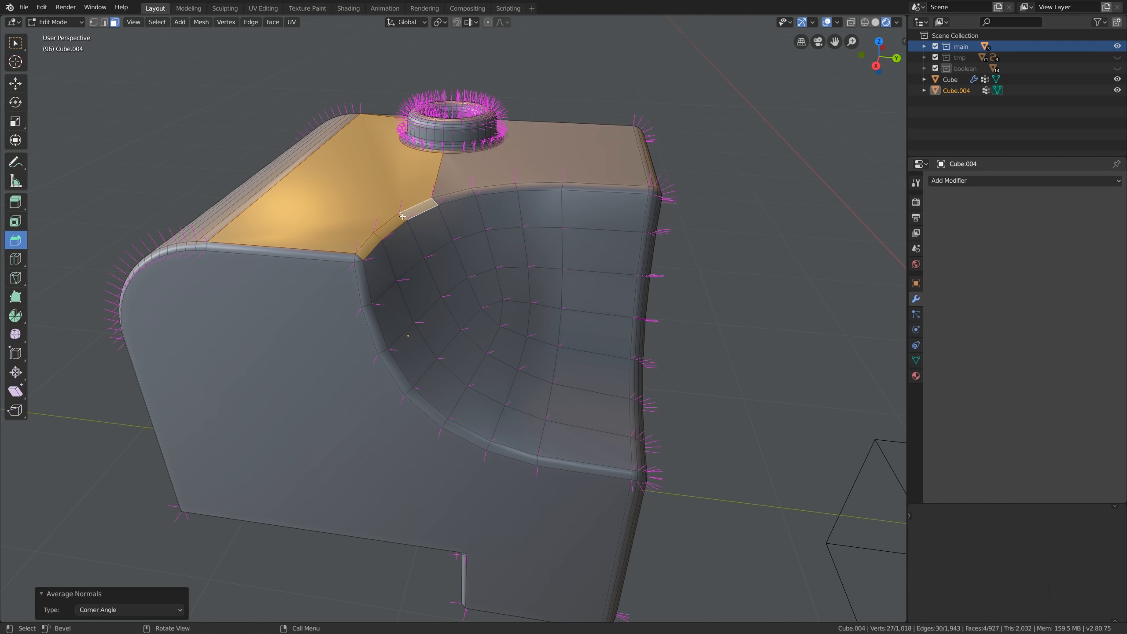
Step: Undo the Corner Angle averaging, redo it to compare the normals, and undo it again
{"action": "scroll", "coordinate": [407, 217], "scroll_direction": "up", "scroll_amount": 2}
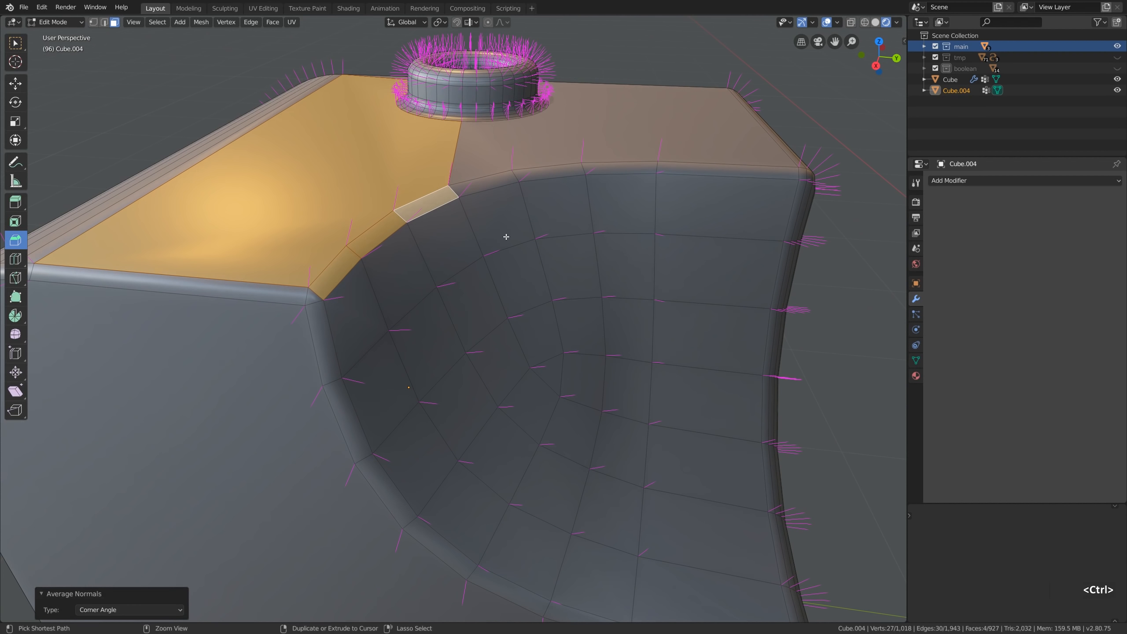
{"action": "key", "text": "ctrl+z"}
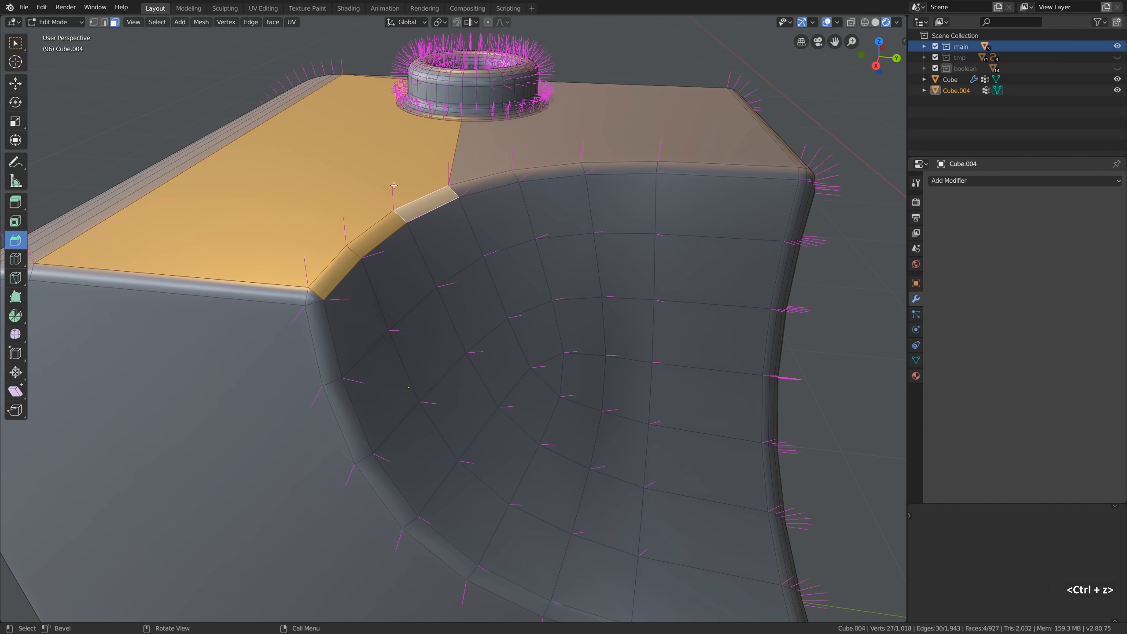
{"action": "key", "text": "ctrl+shift+z"}
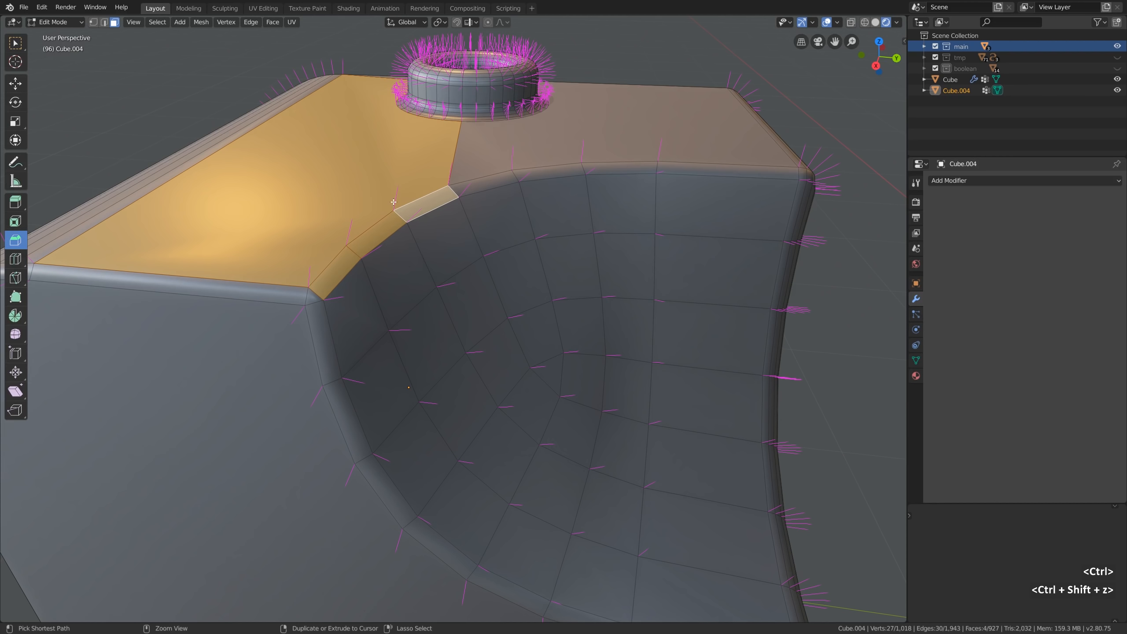
{"action": "key", "text": "ctrl+z"}
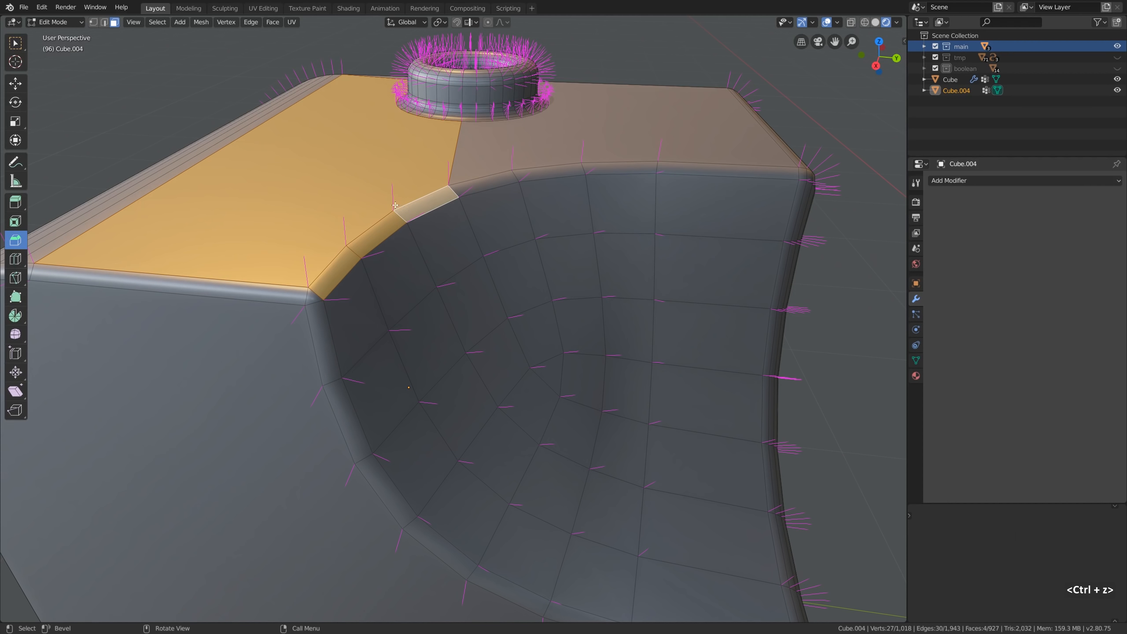
Step: Leave Edit Mode and delete the converted copy of the block
{"action": "key", "text": "Tab"}
{"action": "scroll", "coordinate": [391, 205], "scroll_direction": "down", "scroll_amount": 4}
{"action": "left_click_drag", "start_coordinate": [390, 205], "coordinate": [372, 200], "text": "alt"}
{"action": "scroll", "coordinate": [619, 262], "scroll_direction": "down", "scroll_amount": 6}
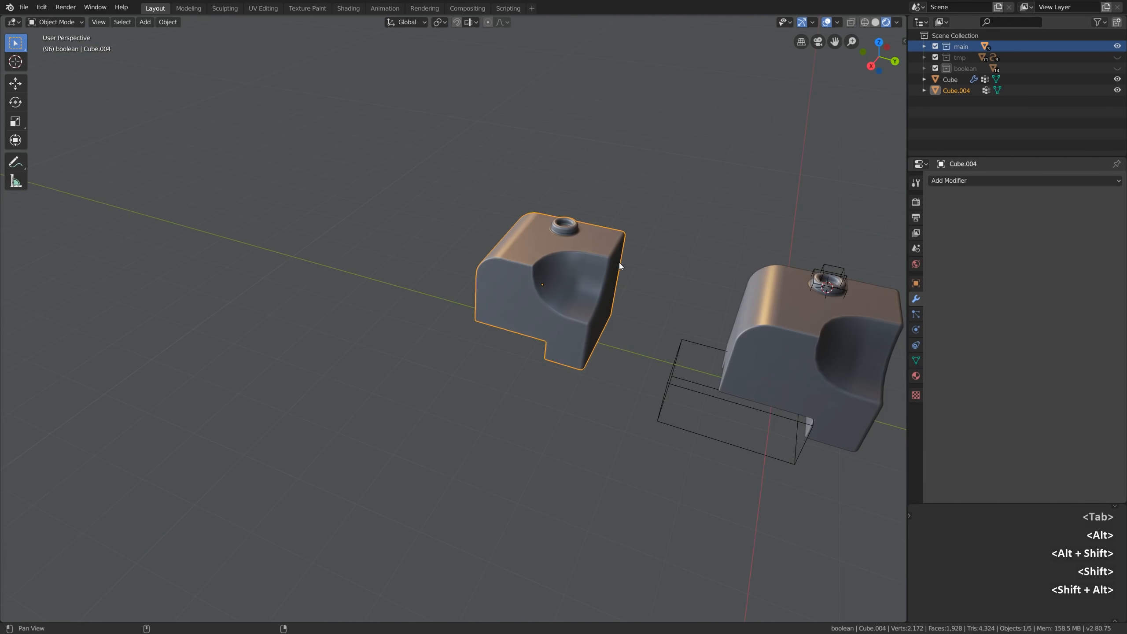
{"action": "left_click_drag", "start_coordinate": [619, 262], "coordinate": [443, 239], "text": "alt+shift"}
{"action": "key", "text": "x"}
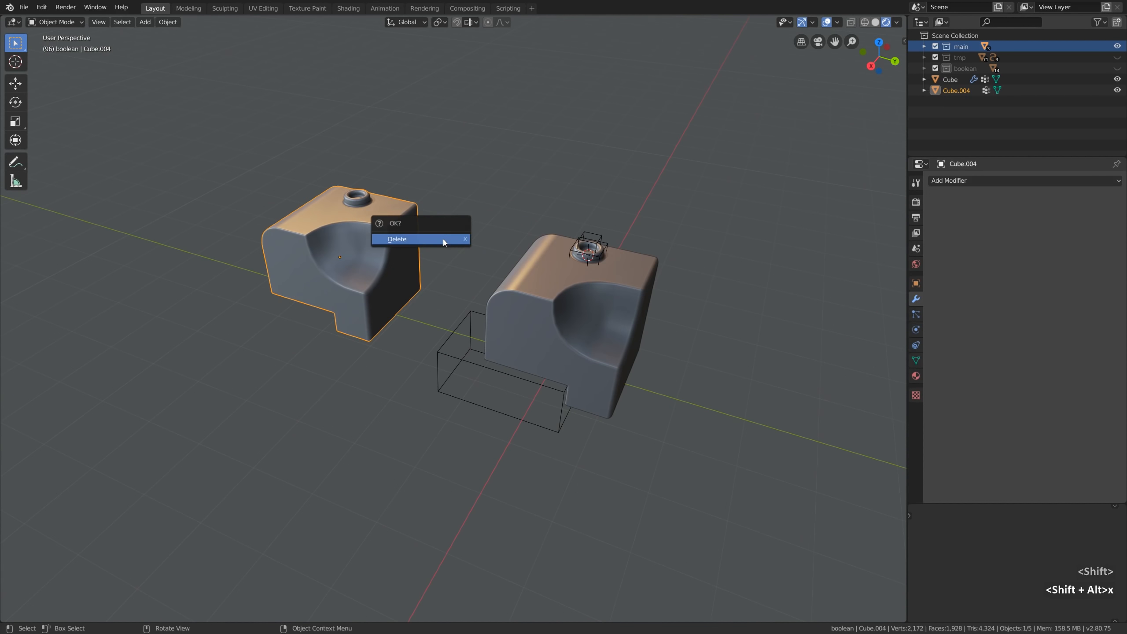
{"action": "left_click", "coordinate": [443, 239]}
{"action": "key", "text": "g"}
{"action": "key", "text": "z"}
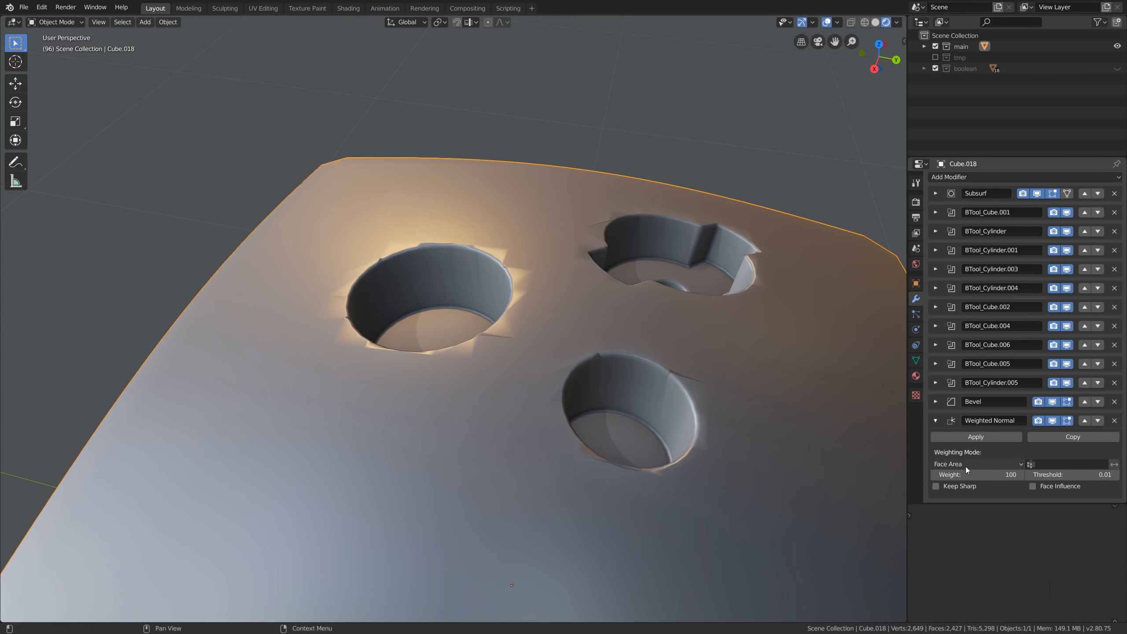
Step: Enable Face Influence in the Weighted Normal modifier and set the Bevel modifier's Set Face Strength Mode to New
{"action": "left_click", "coordinate": [1032, 486]}
{"action": "left_click", "coordinate": [936, 401]}
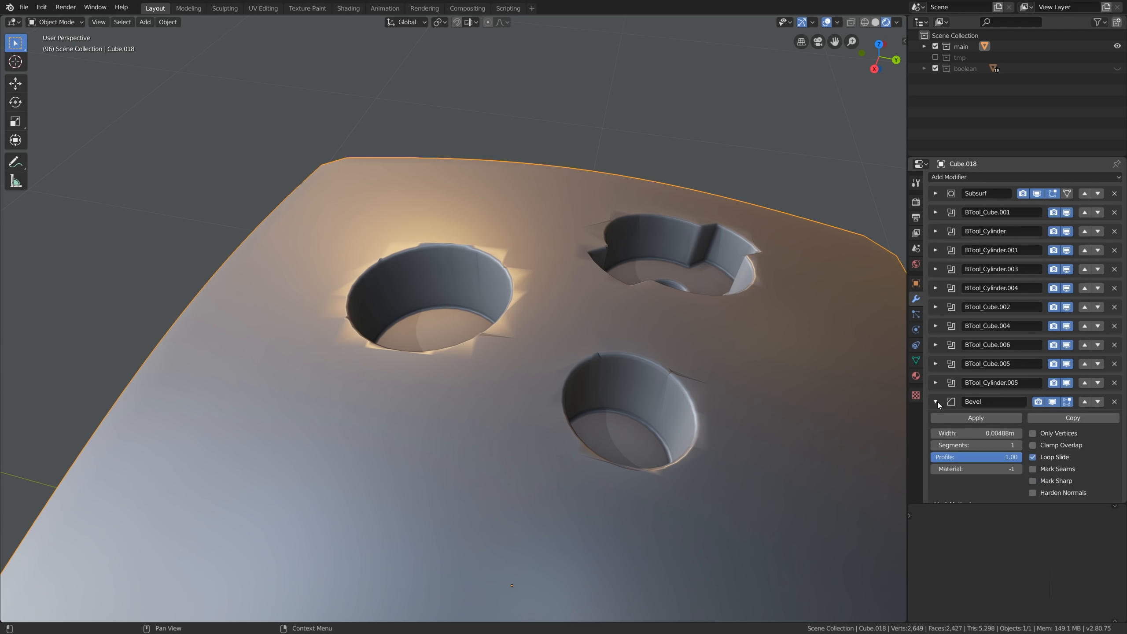
{"action": "scroll", "coordinate": [940, 409], "scroll_direction": "down", "scroll_amount": 4}
{"action": "scroll", "coordinate": [941, 411], "scroll_direction": "down", "scroll_amount": 1}
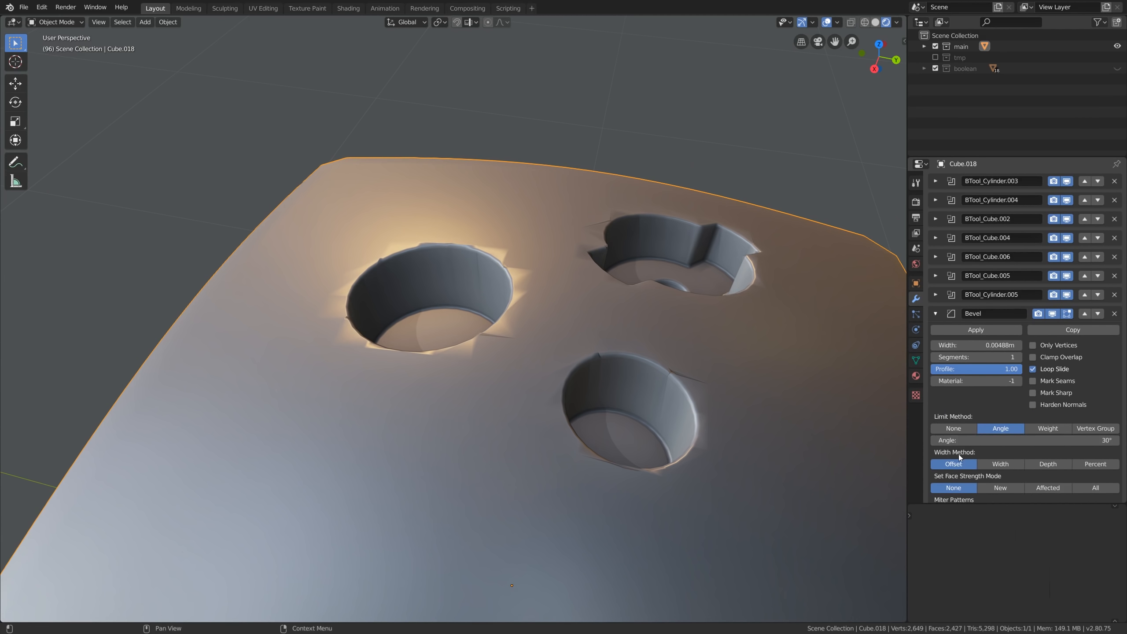
{"action": "scroll", "coordinate": [958, 456], "scroll_direction": "down", "scroll_amount": 2}
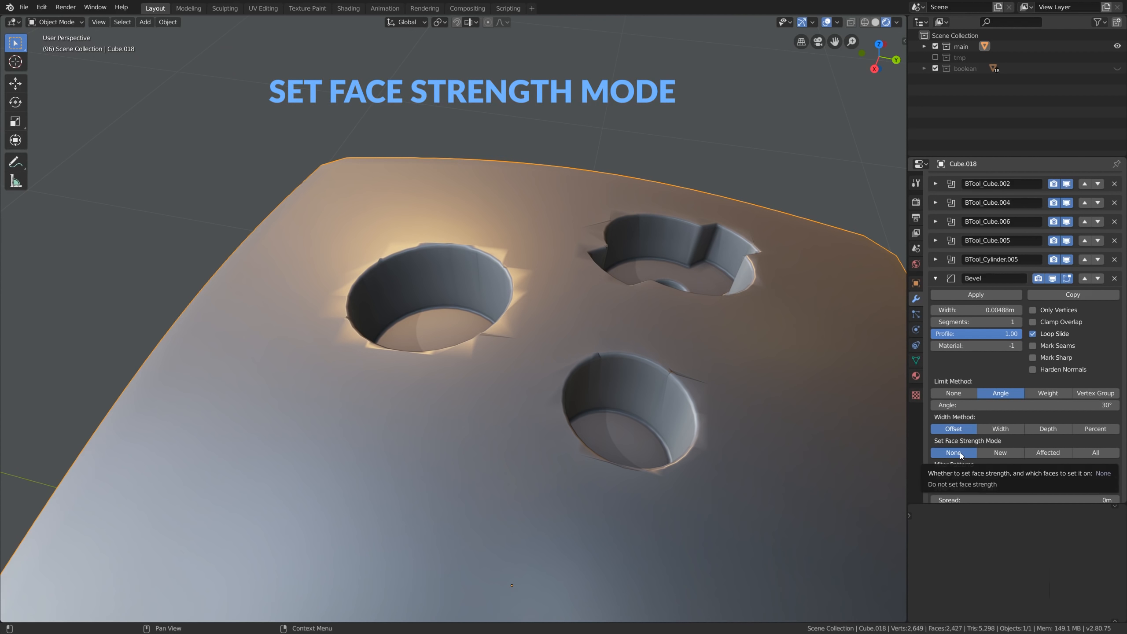
{"action": "left_click", "coordinate": [995, 453]}
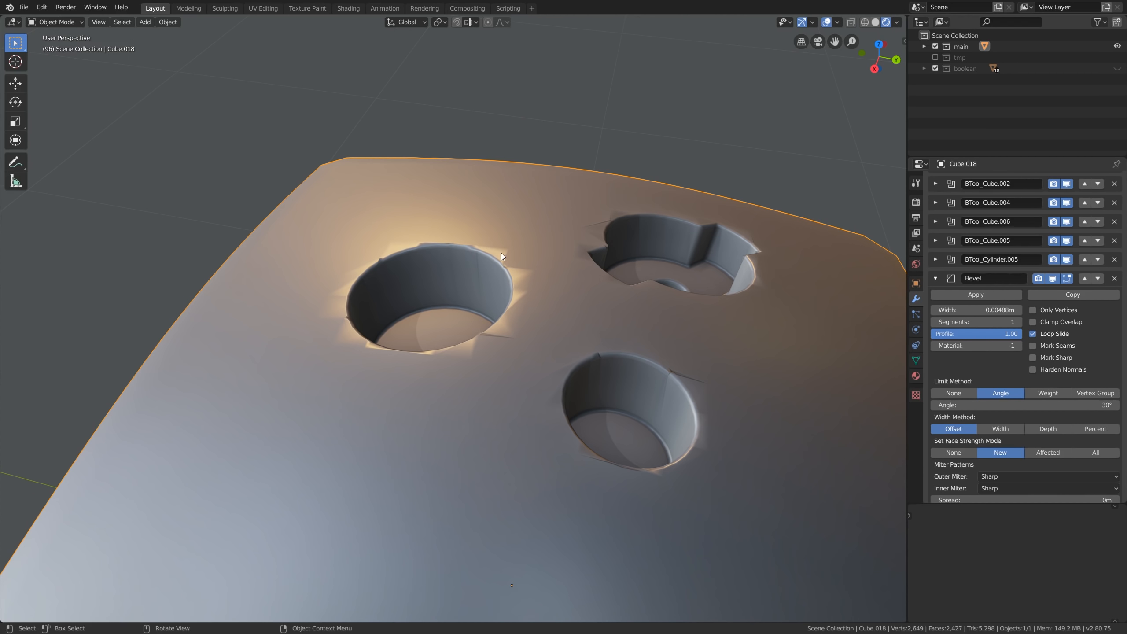
Step: Set the Bevel's Set Face Strength Mode to Affected and check the wireframe around the holes
{"action": "left_click", "coordinate": [1041, 459]}
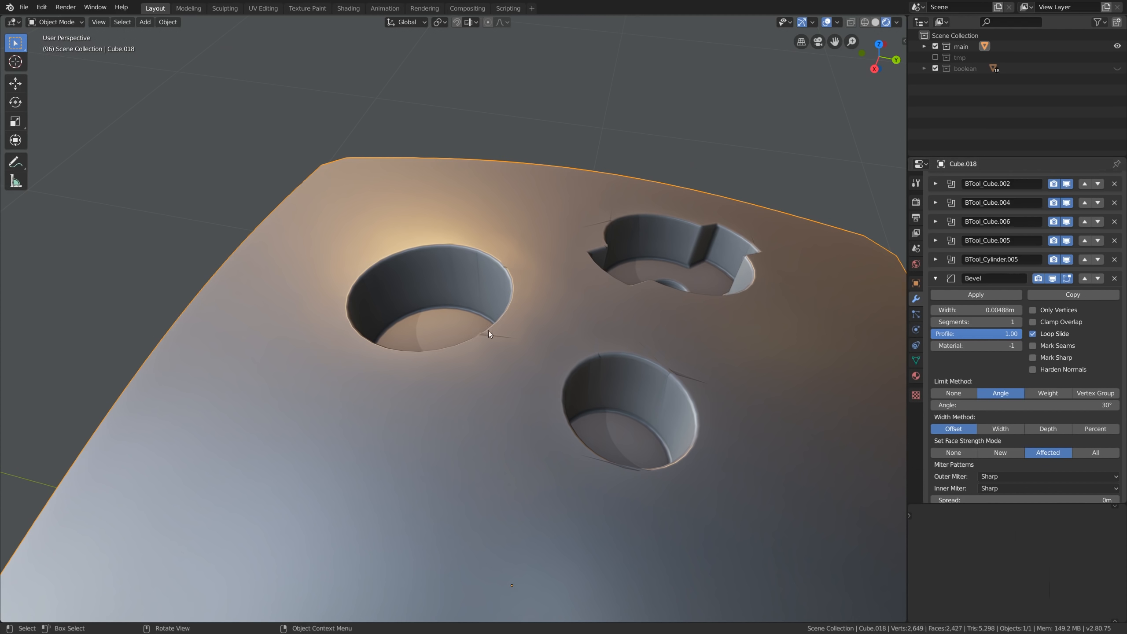
{"action": "key", "text": "semicolon"}
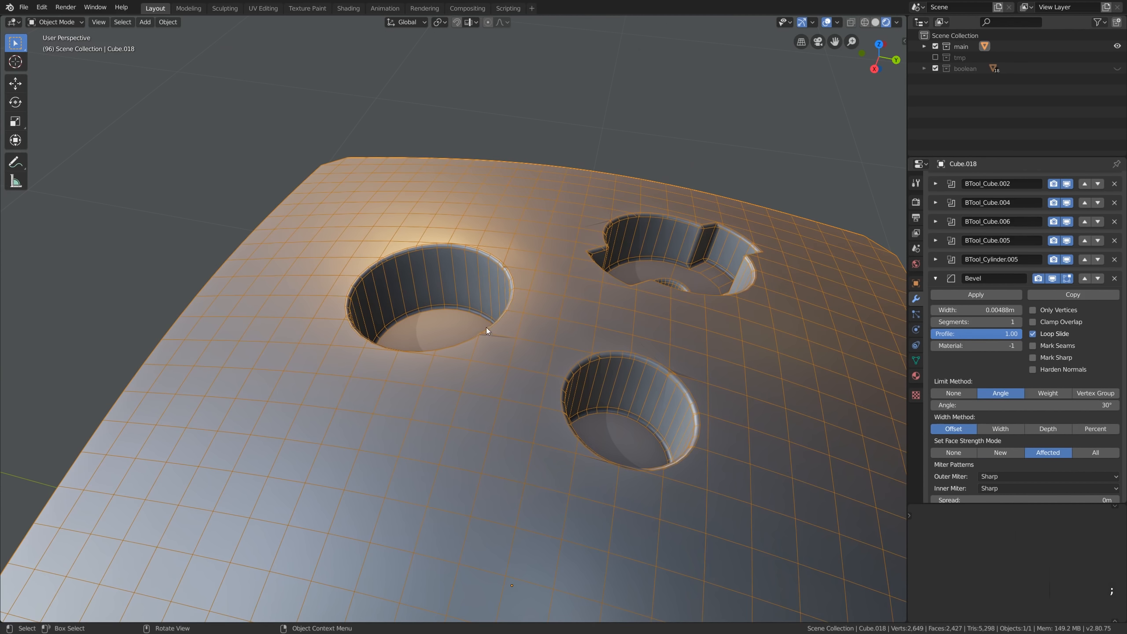
{"action": "key", "text": "semicolon"}
{"action": "scroll", "coordinate": [621, 337], "scroll_direction": "down", "scroll_amount": 4}
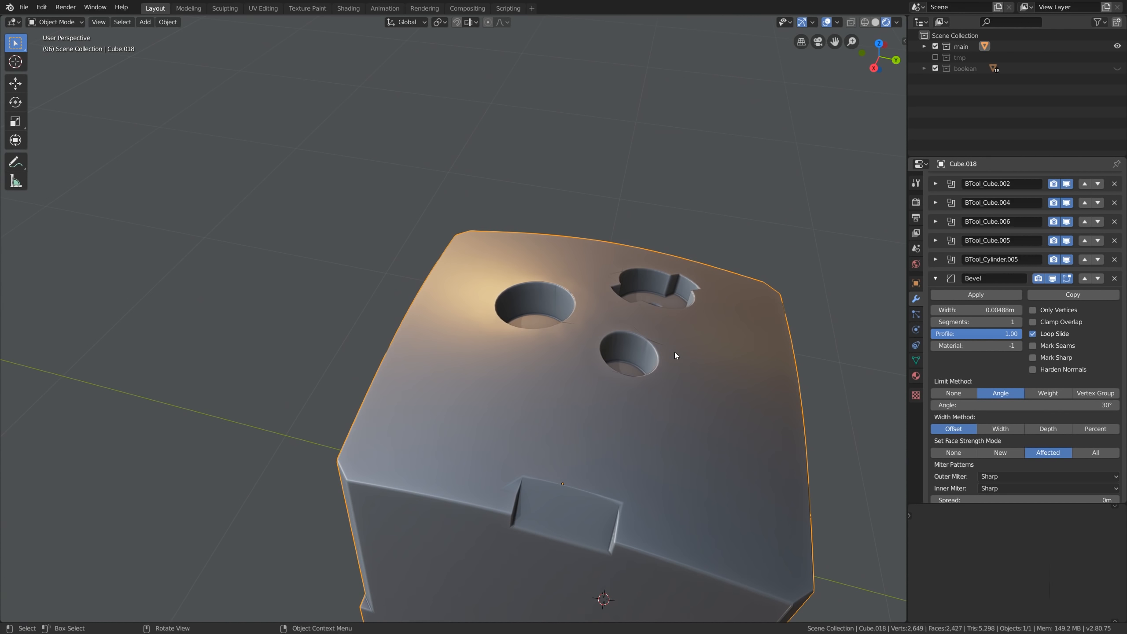
Step: Compare the All and Affected face strength modes with the wireframe shown, and leave the Bevel on All
{"action": "left_click", "coordinate": [1082, 456]}
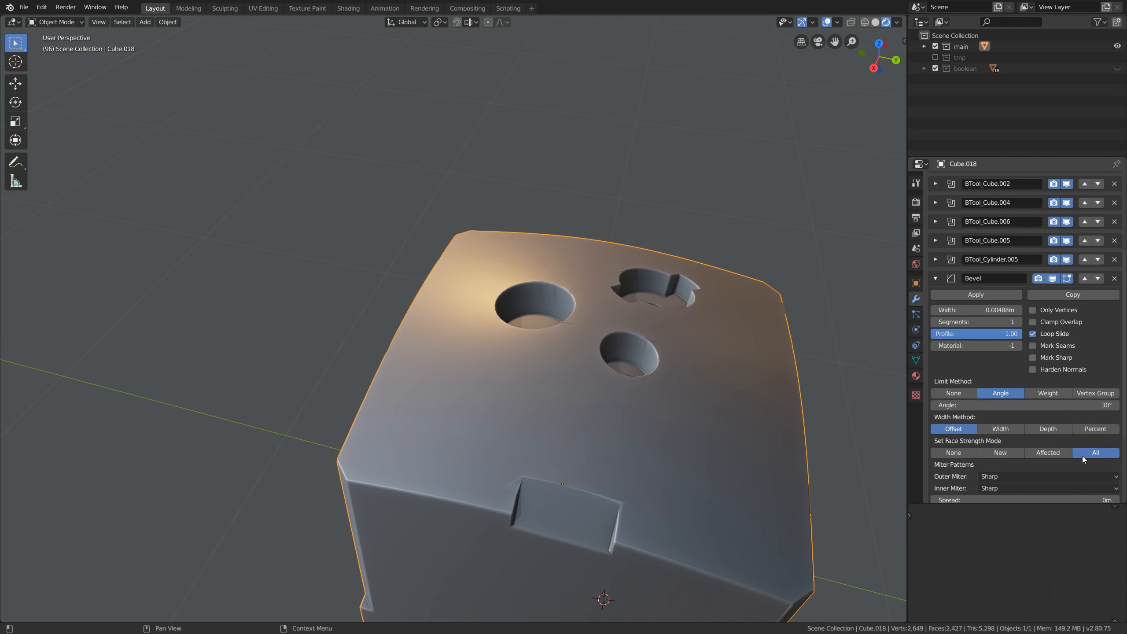
{"action": "left_click", "coordinate": [1055, 454]}
{"action": "scroll", "coordinate": [550, 311], "scroll_direction": "up", "scroll_amount": 3}
{"action": "key", "text": "semicolon"}
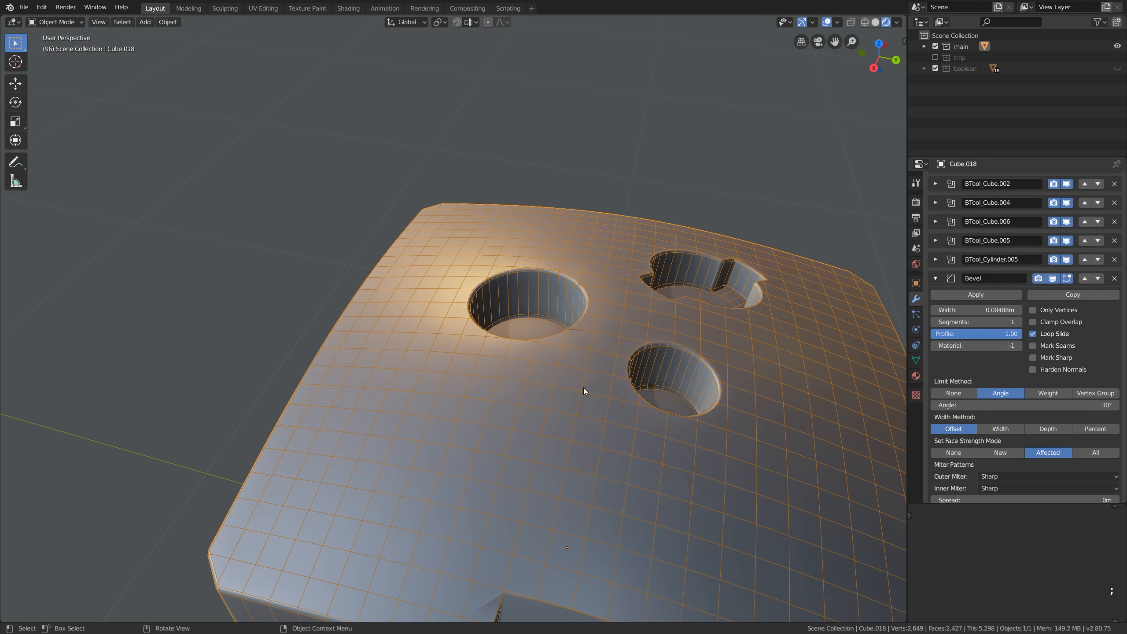
{"action": "left_click", "coordinate": [1102, 455]}
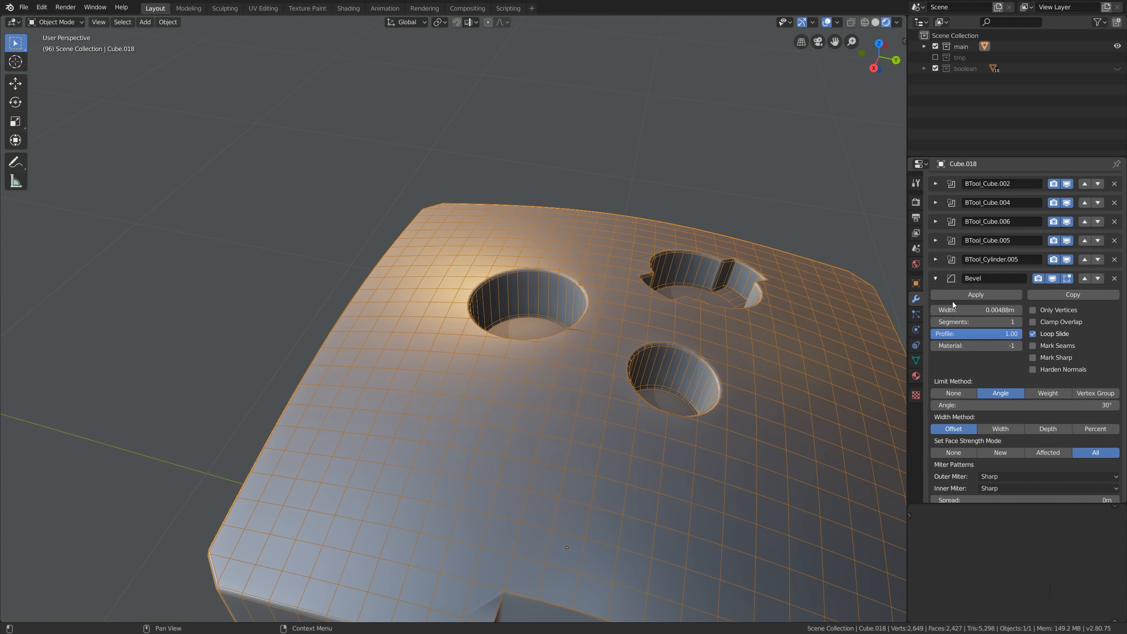
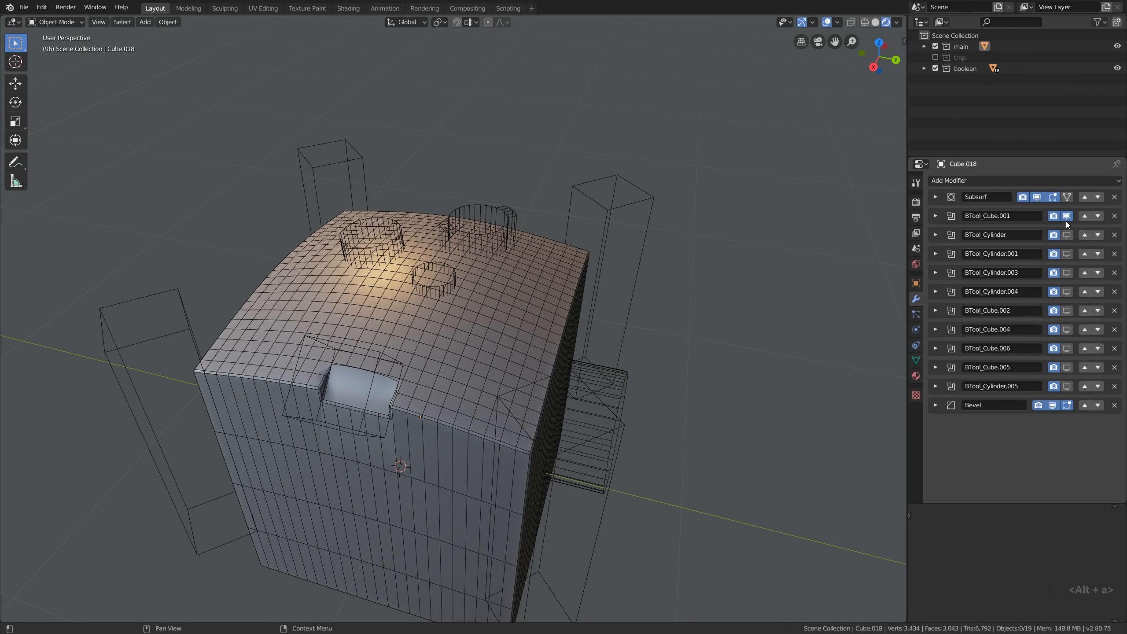
Step: Enable viewport display for all of the block's Boolean modifiers, from BTool_Cube.001 through BTool_Cylinder.005
{"action": "left_click", "coordinate": [1066, 216]}
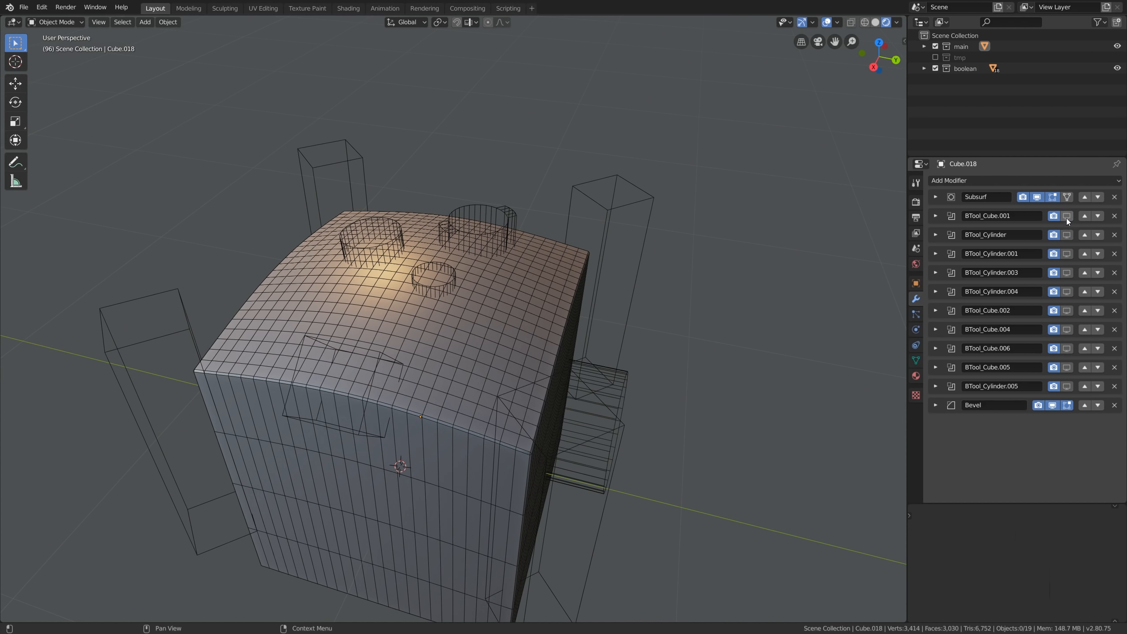
{"action": "left_click_drag", "start_coordinate": [1066, 216], "coordinate": [1067, 387]}
Step: Try moving the notched cylinder cutter and the front edge's box cutter along the Z axis
{"action": "left_click", "coordinate": [515, 234]}
{"action": "key", "text": "g"}
{"action": "key", "text": "z"}
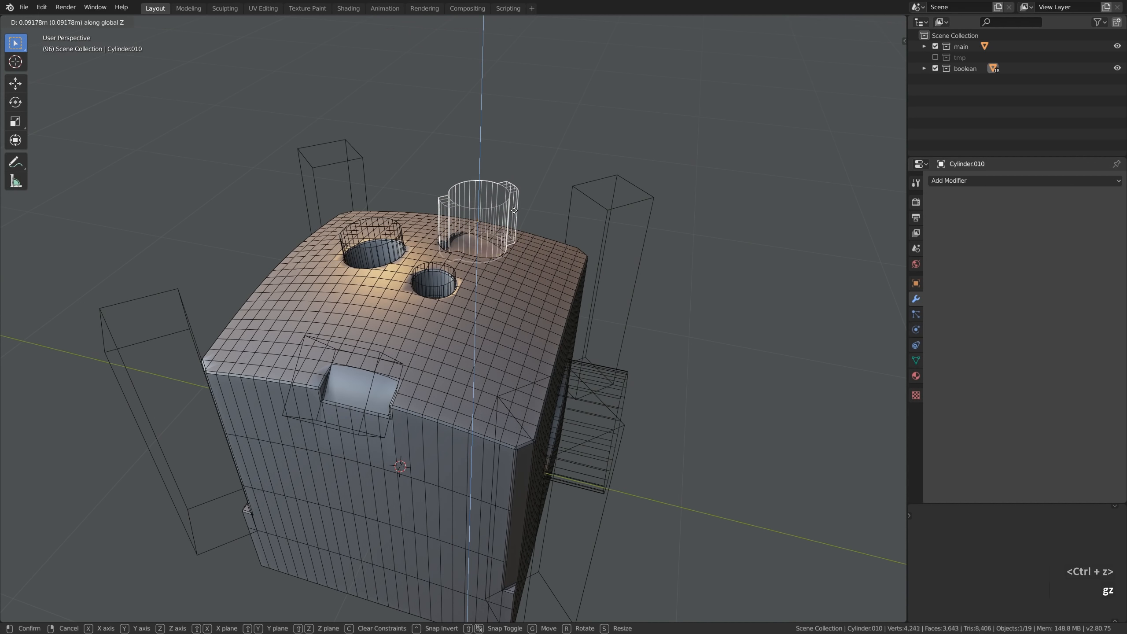
{"action": "left_click", "coordinate": [515, 234]}
{"action": "left_click", "coordinate": [354, 349]}
{"action": "key", "text": "g"}
{"action": "key", "text": "z"}
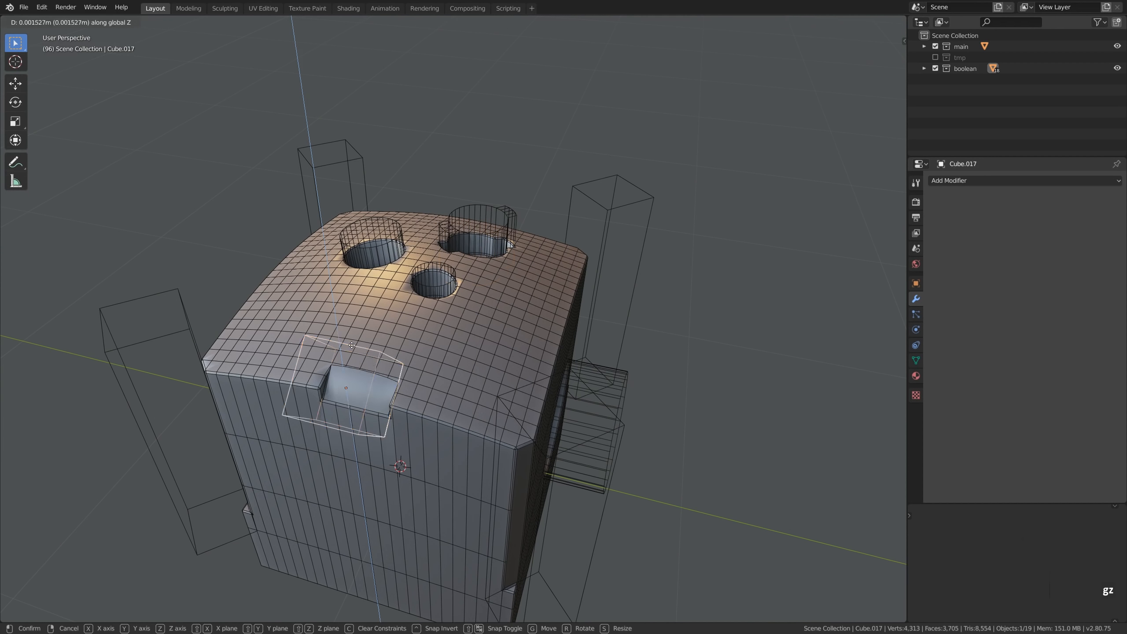
{"action": "left_click", "coordinate": [449, 357]}
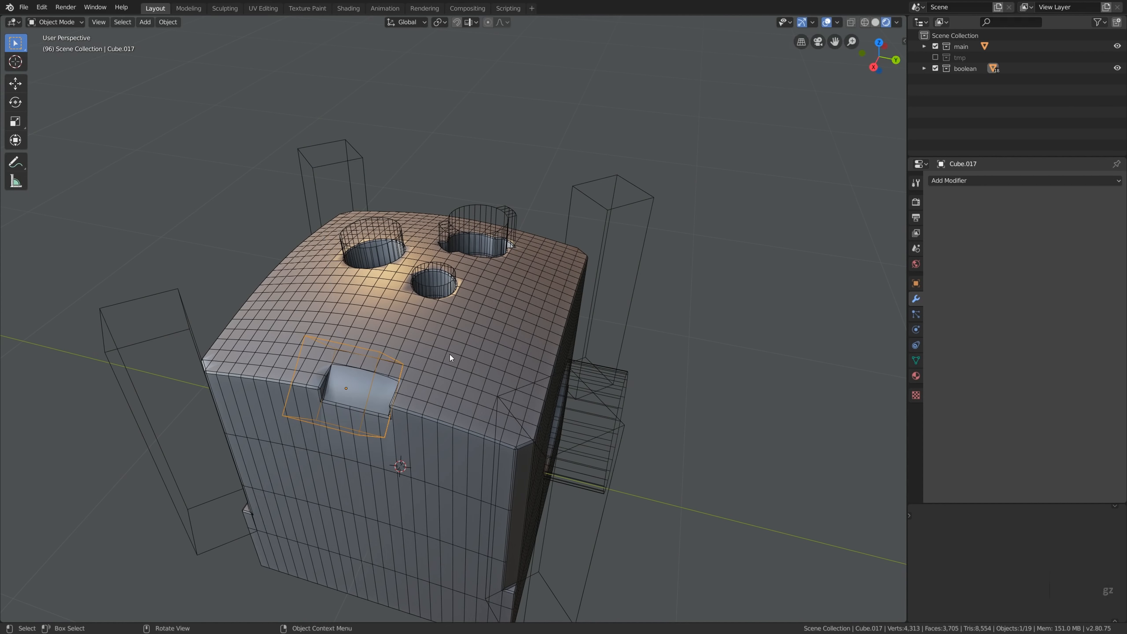
Step: Hide the boolean collection, select the block and enable Harden Normals in its Bevel modifier
{"action": "key", "text": "shift+3"}
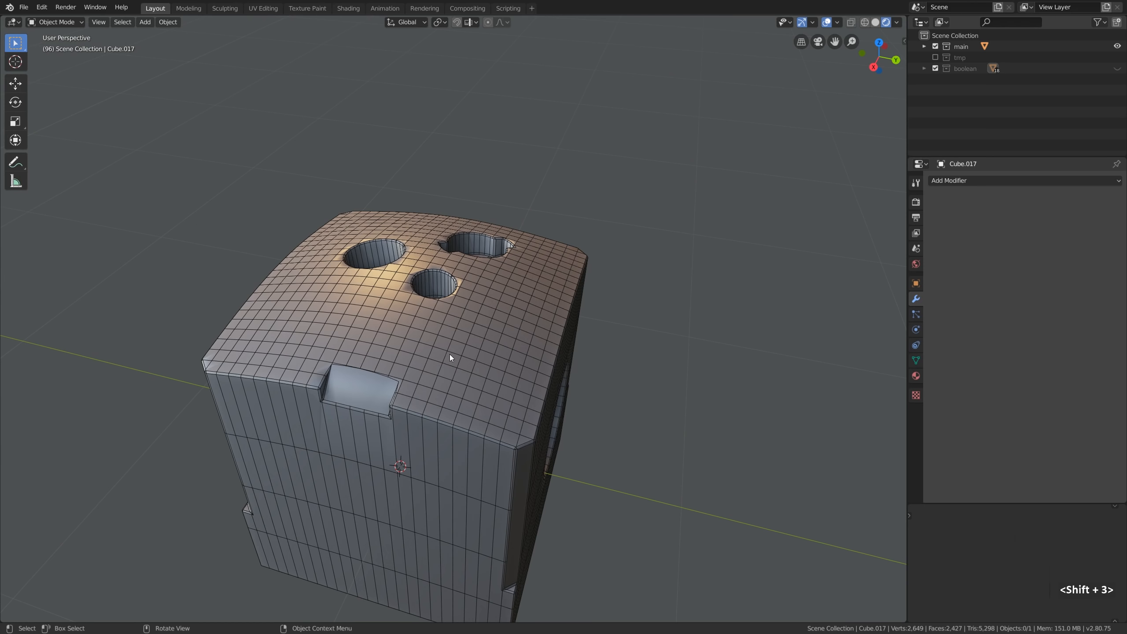
{"action": "left_click", "coordinate": [450, 355]}
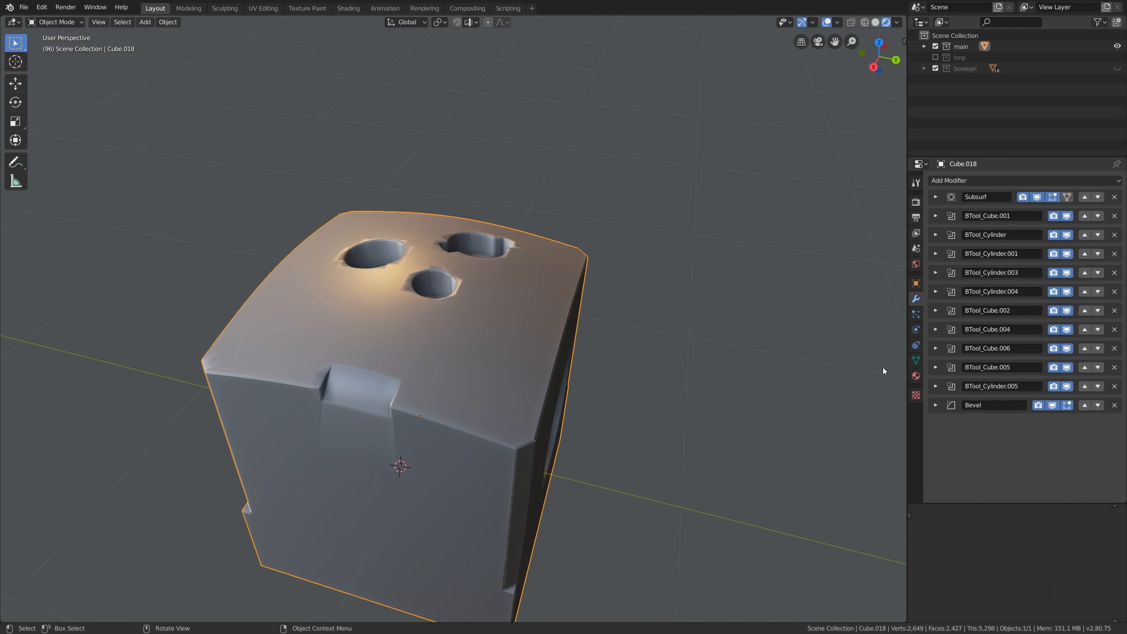
{"action": "left_click", "coordinate": [935, 405]}
{"action": "scroll", "coordinate": [935, 406], "scroll_direction": "down", "scroll_amount": 3}
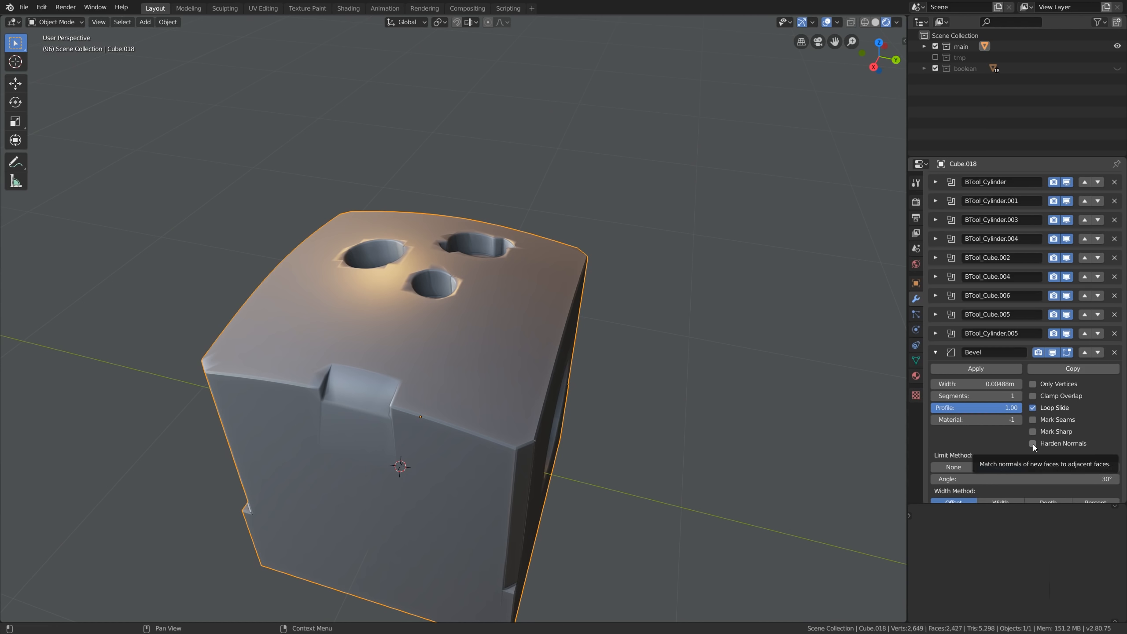
{"action": "left_click", "coordinate": [1033, 443]}
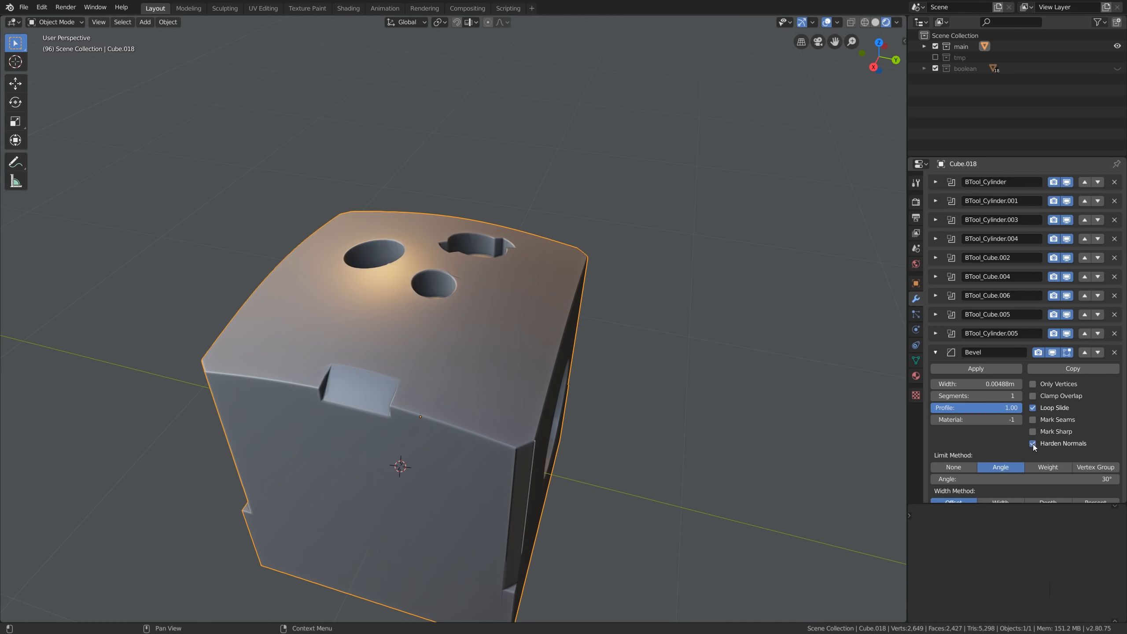
{"action": "middle_click_drag", "start_coordinate": [444, 354], "coordinate": [447, 358]}
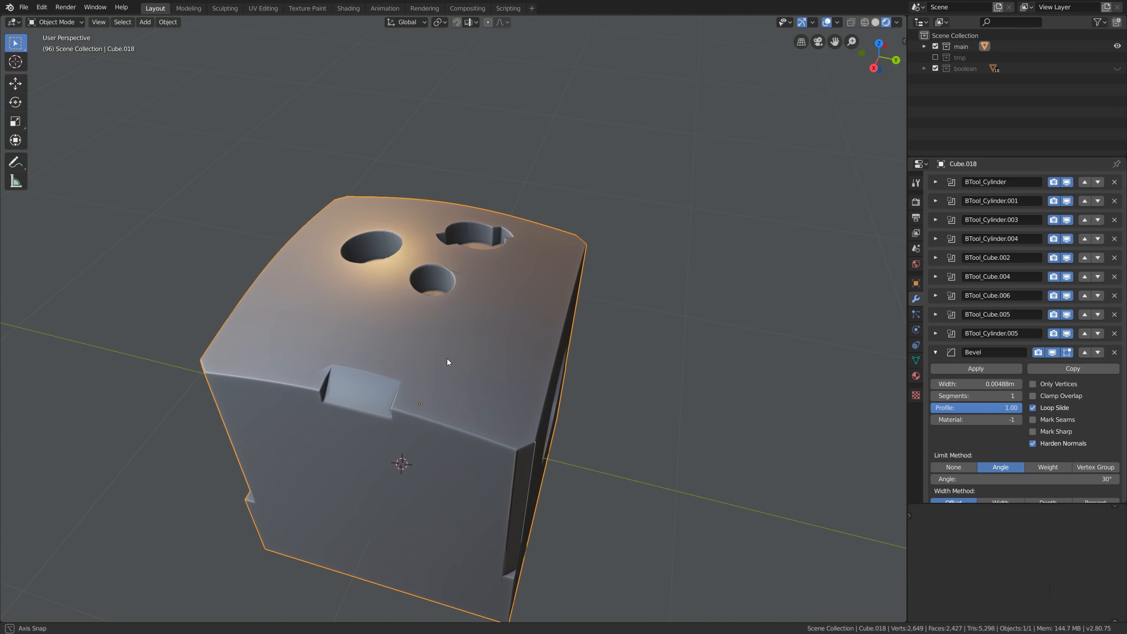
{"action": "middle_click_drag", "start_coordinate": [448, 359], "coordinate": [447, 358]}
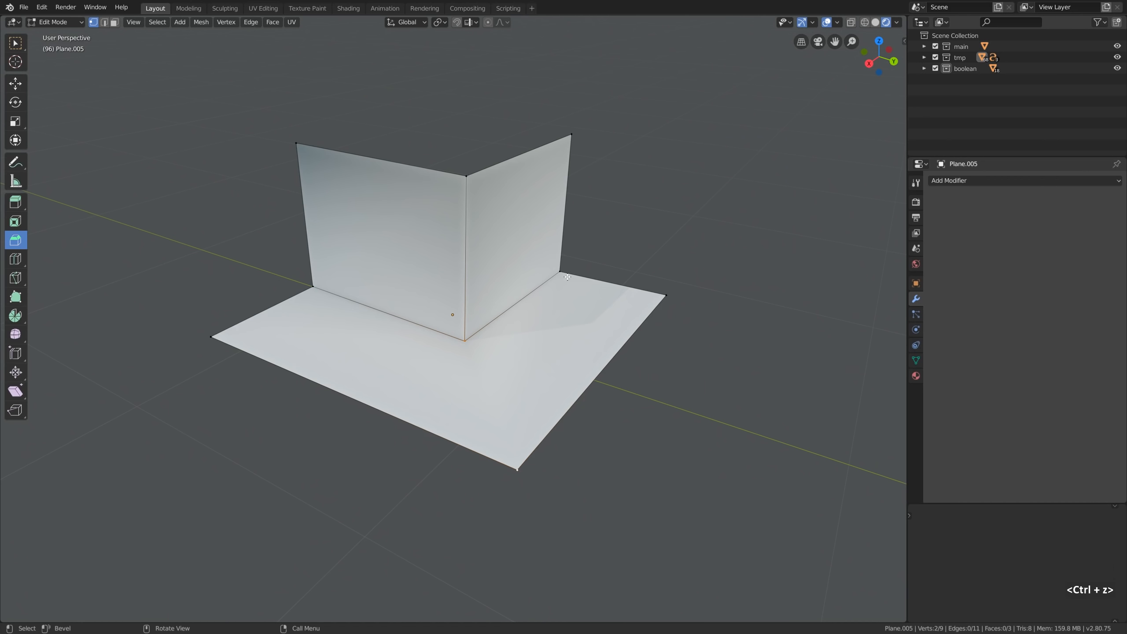
Step: Leave Edit Mode on the corner plane mesh and add a Bevel modifier with 5 segments
{"action": "key", "text": "Tab"}
{"action": "key", "text": "alt+a"}
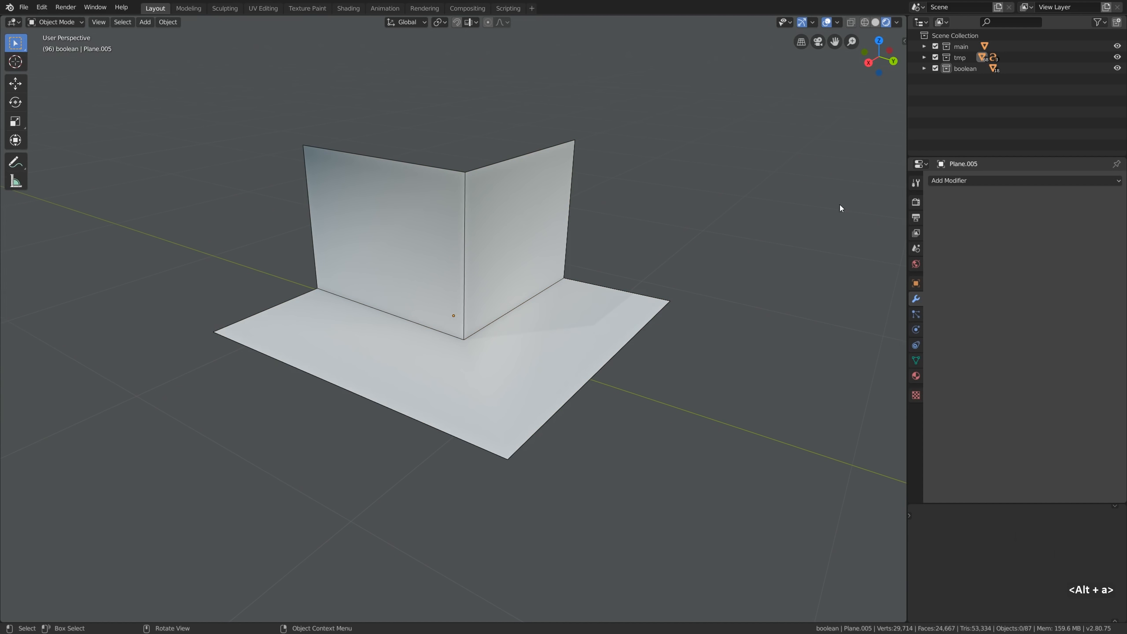
{"action": "left_click", "coordinate": [944, 180]}
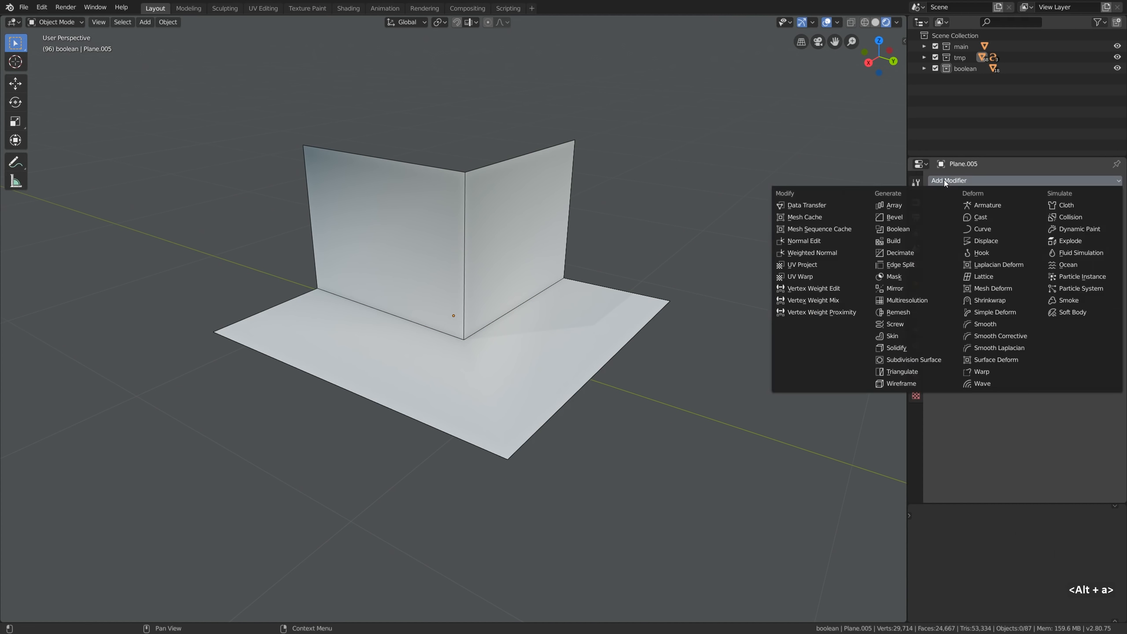
{"action": "left_click", "coordinate": [907, 217]}
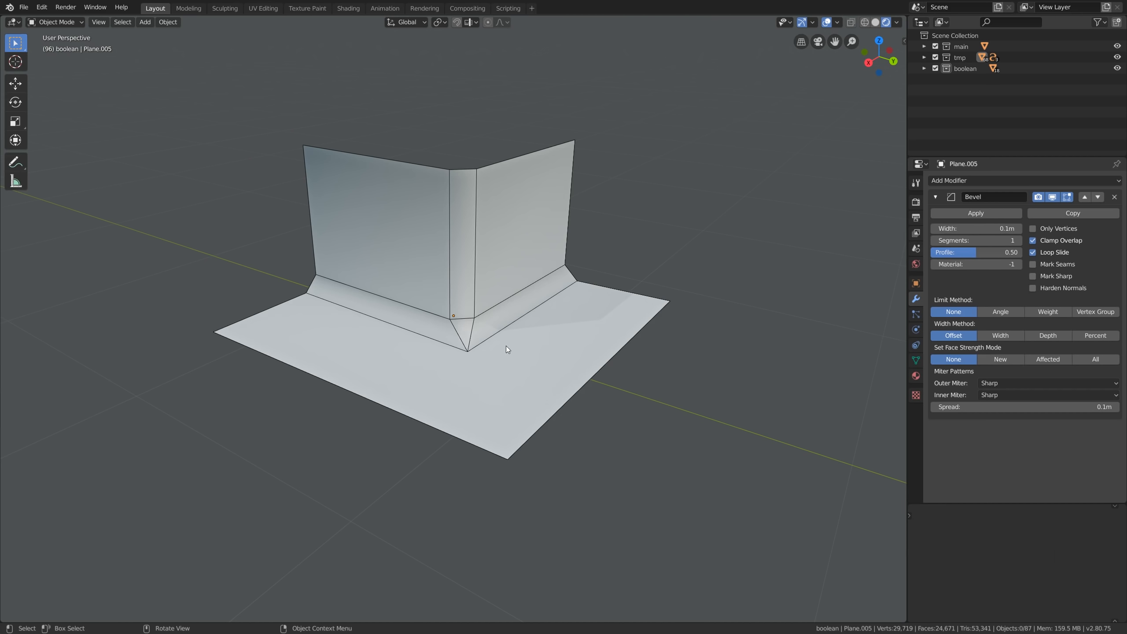
{"action": "left_click", "coordinate": [1019, 241]}
{"action": "left_click", "coordinate": [1020, 242]}
{"action": "left_click", "coordinate": [1020, 241]}
{"action": "left_click", "coordinate": [1019, 241]}
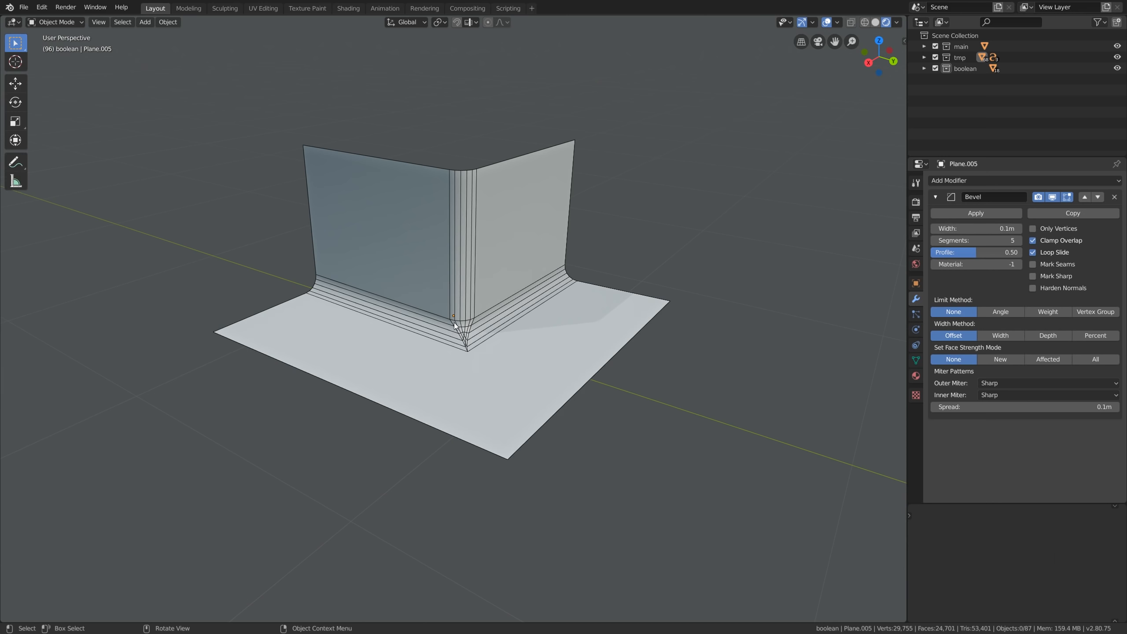
Step: Try connecting the inner corner vertex to the floor's front corner with an edge, and undo it
{"action": "middle_click_drag", "start_coordinate": [502, 307], "coordinate": [470, 317]}
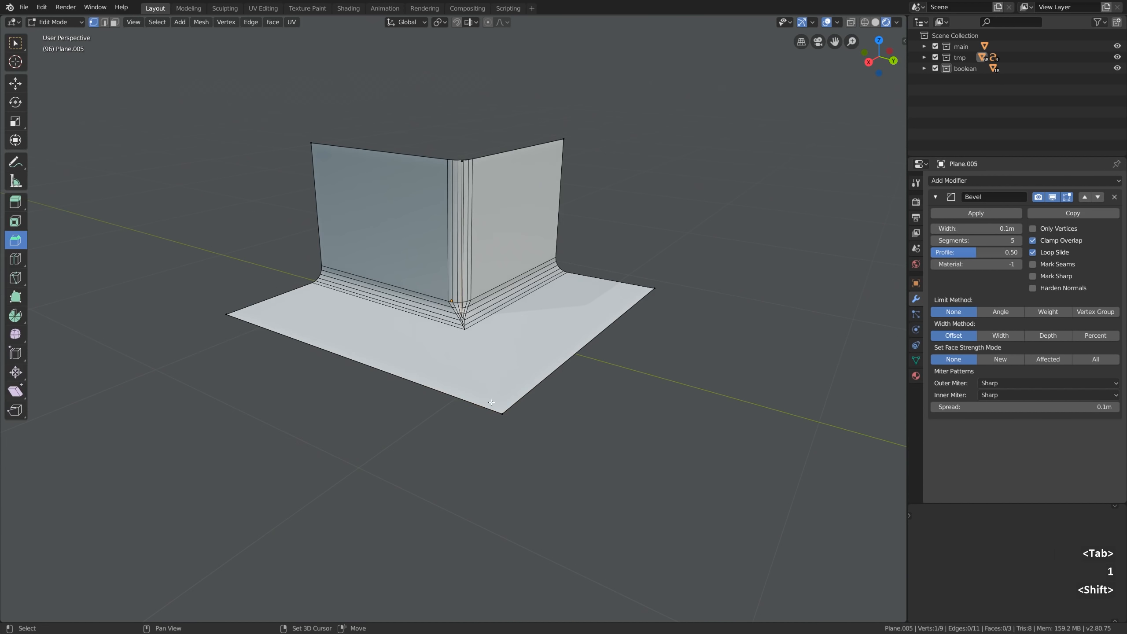
{"action": "left_click", "coordinate": [502, 413], "text": "shift"}
{"action": "key", "text": "j"}
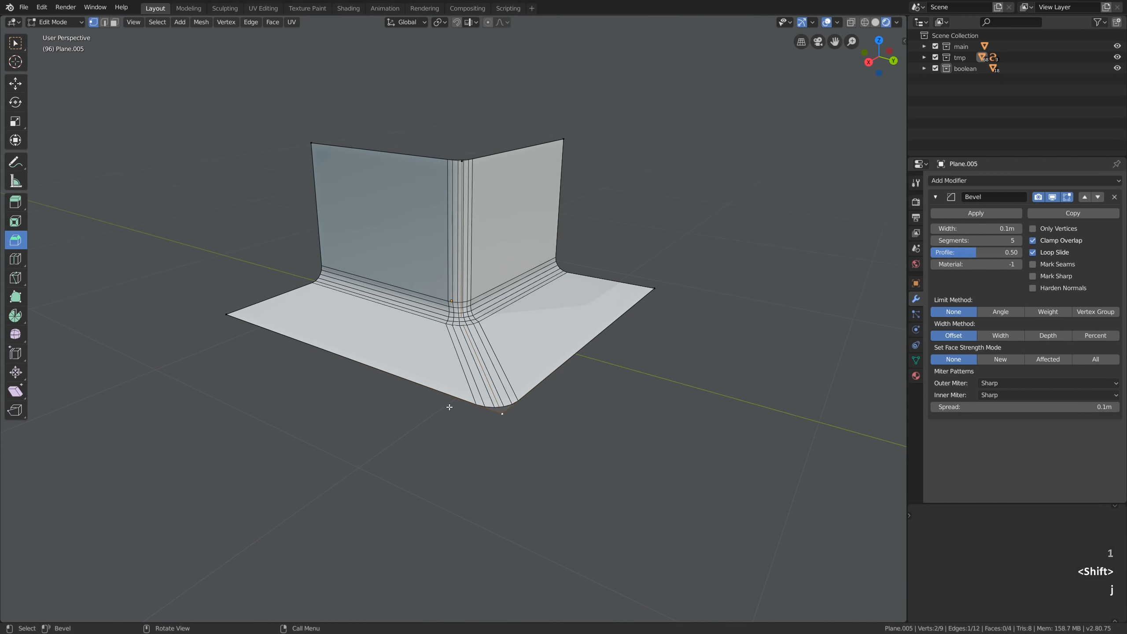
{"action": "middle_click_drag", "start_coordinate": [513, 430], "coordinate": [414, 296]}
{"action": "key", "text": "ctrl"}
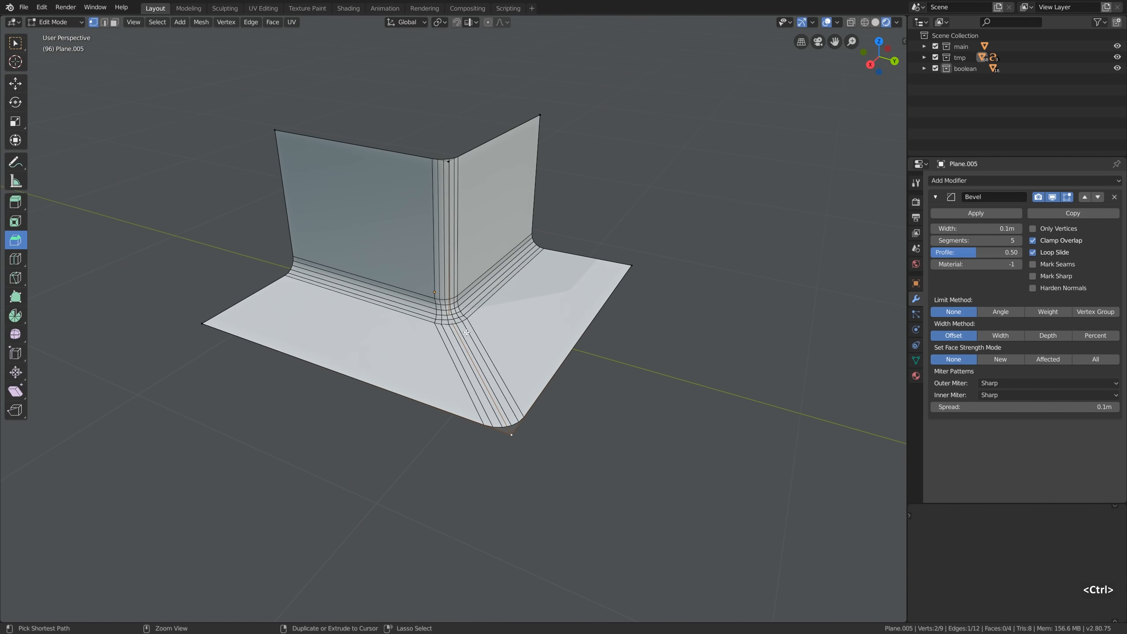
{"action": "key", "text": "ctrl+z"}
{"action": "key", "text": "Tab"}
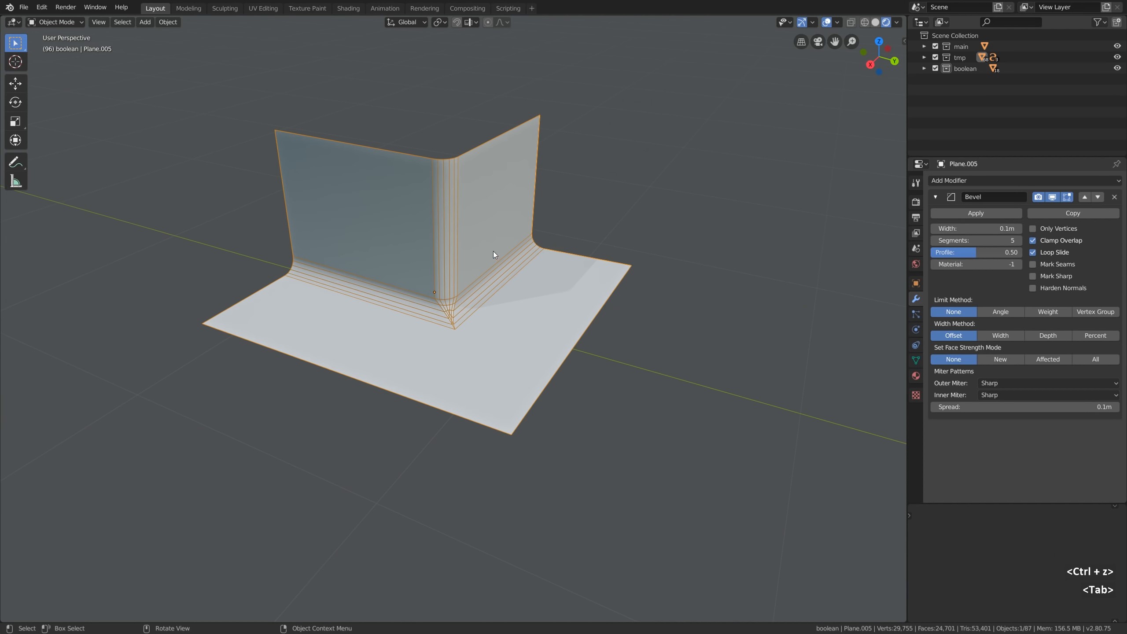
{"action": "key", "text": "alt+a"}
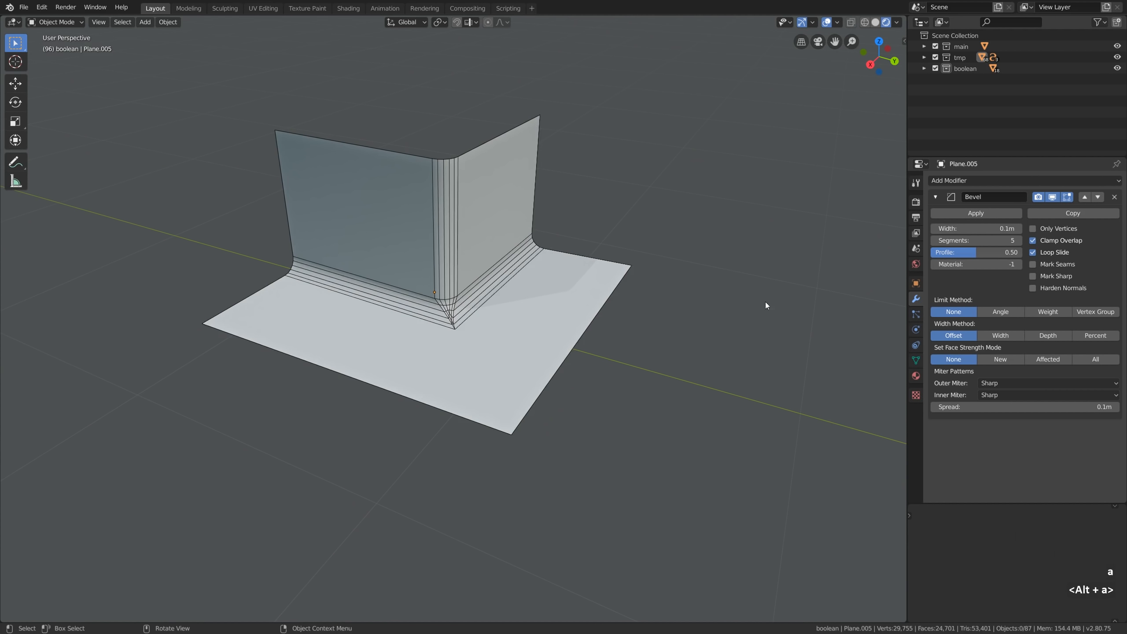
Step: Set the Bevel's Limit Method to Angle and compare the Inner Miter patterns Sharp, Patch and Arc, leaving it on Patch
{"action": "left_click", "coordinate": [995, 311]}
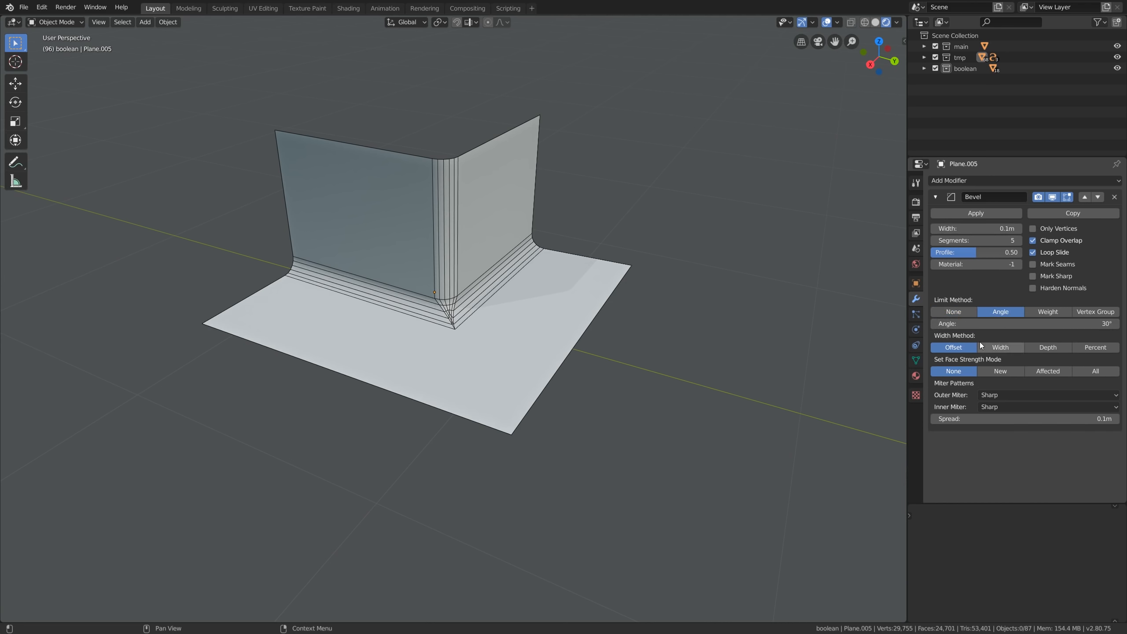
{"action": "left_click", "coordinate": [994, 407]}
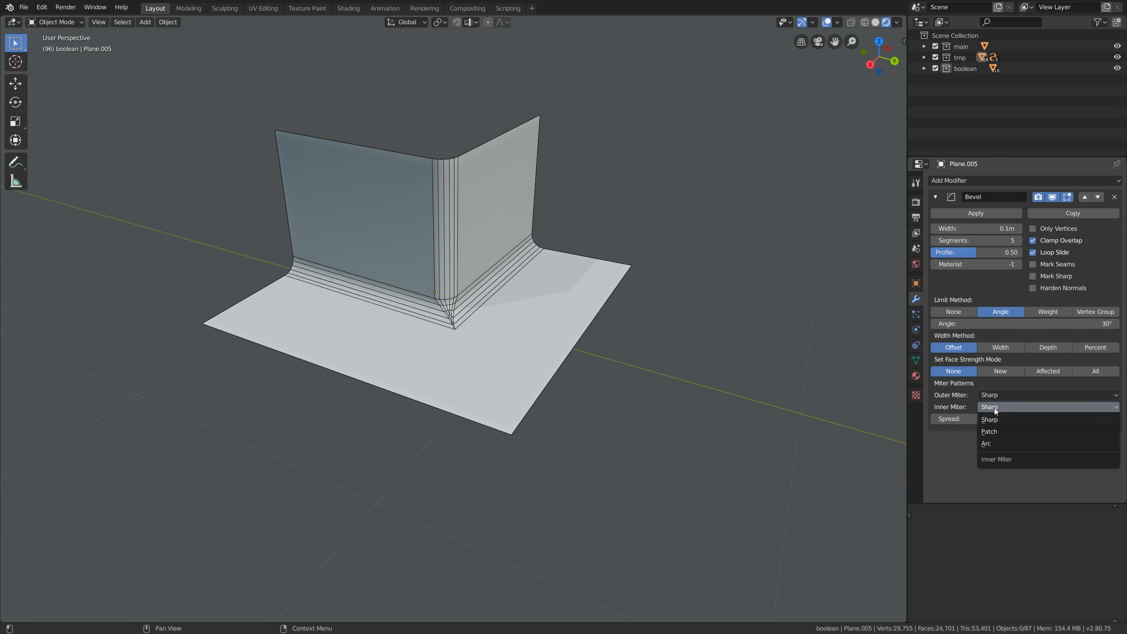
{"action": "left_click", "coordinate": [993, 430]}
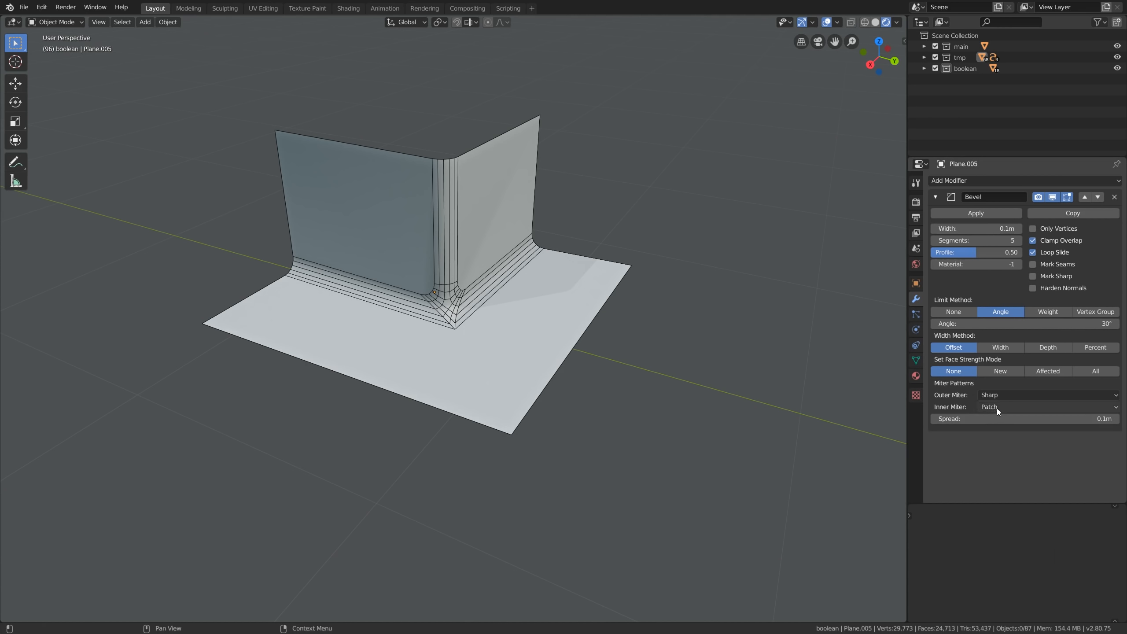
{"action": "scroll", "coordinate": [997, 409], "scroll_direction": "down", "scroll_amount": 1, "text": "ctrl"}
{"action": "scroll", "coordinate": [996, 409], "scroll_direction": "up", "scroll_amount": 1, "text": "ctrl"}
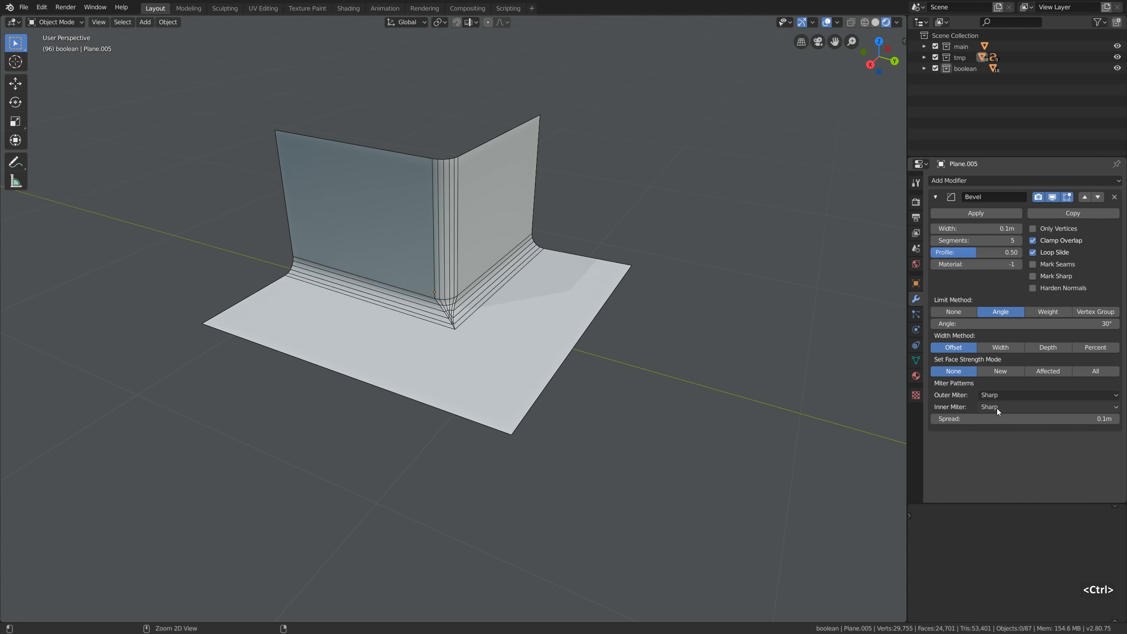
{"action": "scroll", "coordinate": [996, 409], "scroll_direction": "down", "scroll_amount": 1, "text": "ctrl"}
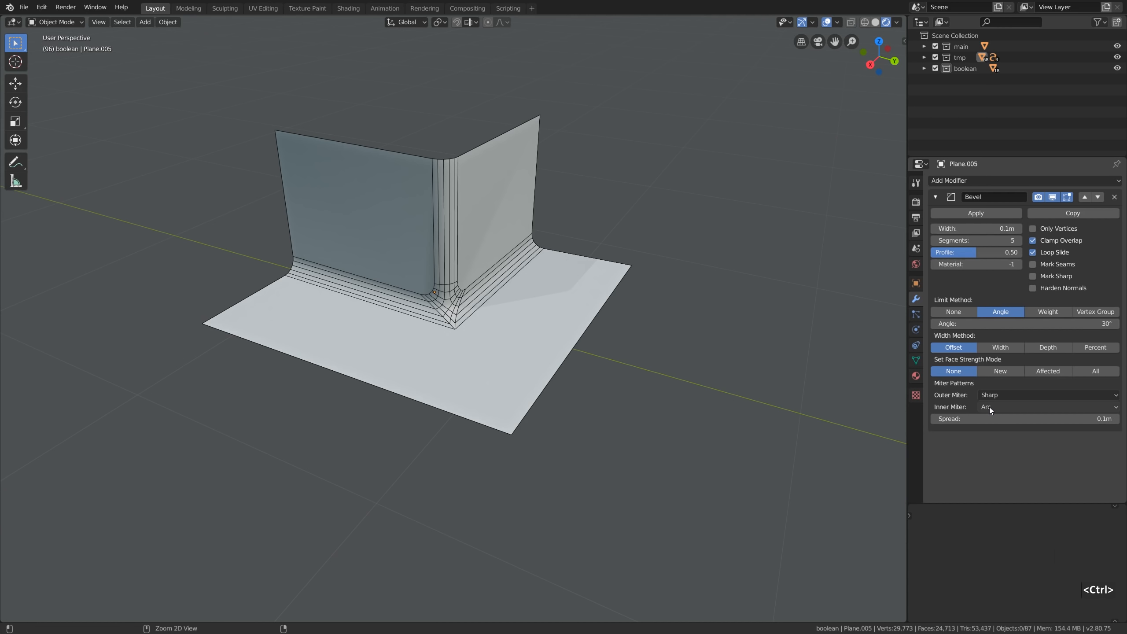
{"action": "scroll", "coordinate": [990, 408], "scroll_direction": "up", "scroll_amount": 1, "text": "ctrl"}
Step: Set the Bevel's Outer Miter to Patch and its Inner Miter to Sharp
{"action": "left_click", "coordinate": [989, 398]}
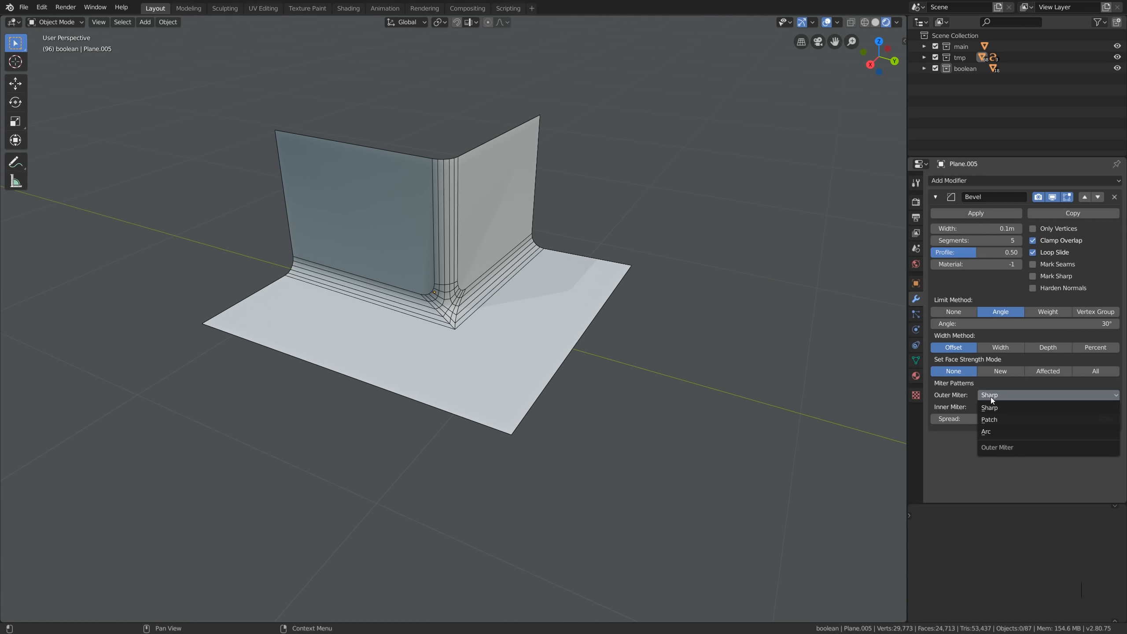
{"action": "left_click", "coordinate": [989, 420]}
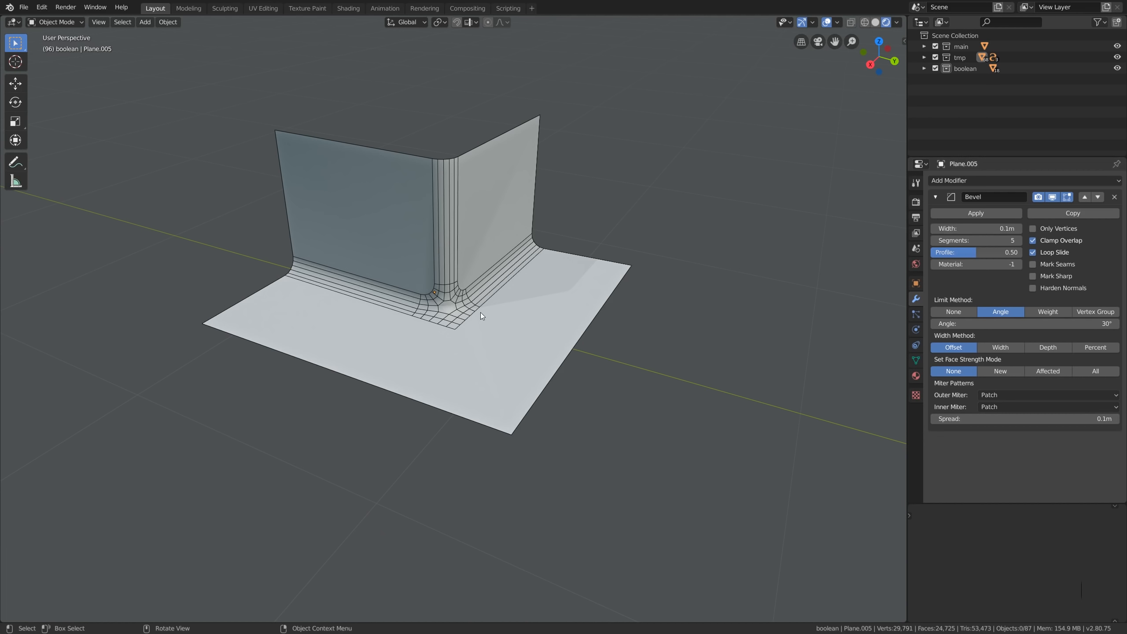
{"action": "left_click", "coordinate": [992, 407]}
{"action": "left_click", "coordinate": [991, 419]}
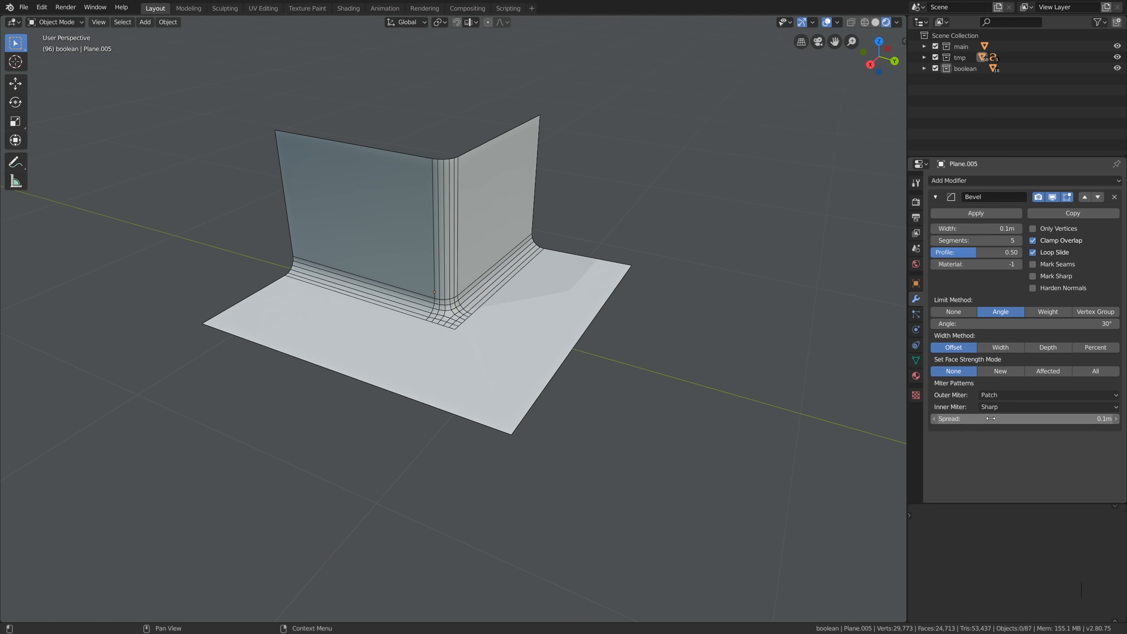
Step: Set the Outer Miter to Arc and reduce the Spread to 0.03 m
{"action": "left_click", "coordinate": [991, 394]}
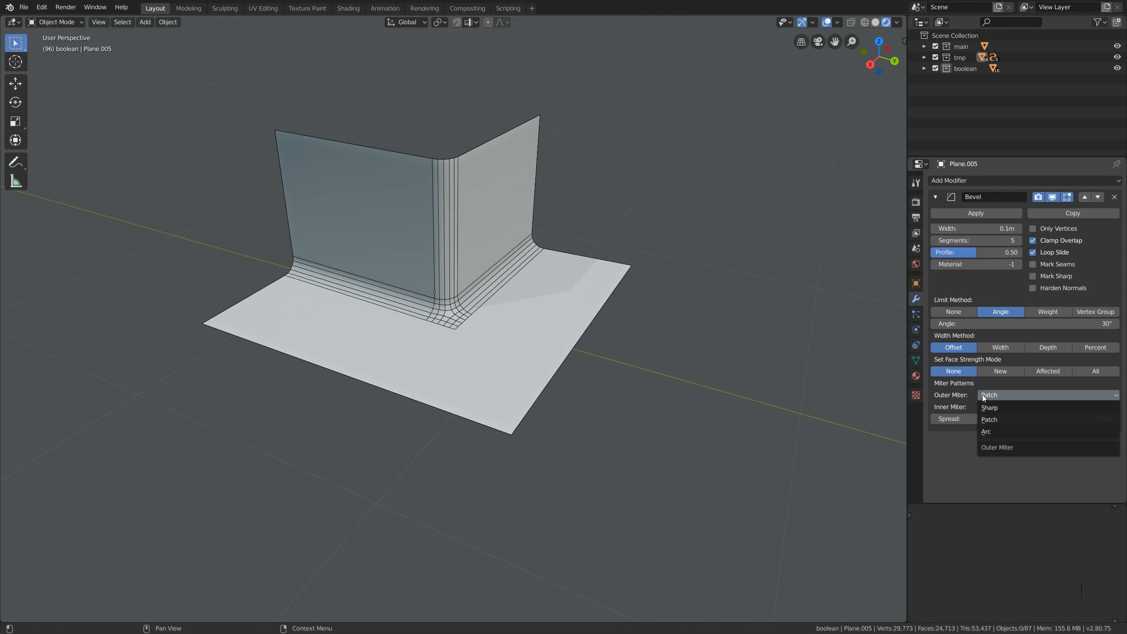
{"action": "left_click", "coordinate": [987, 430]}
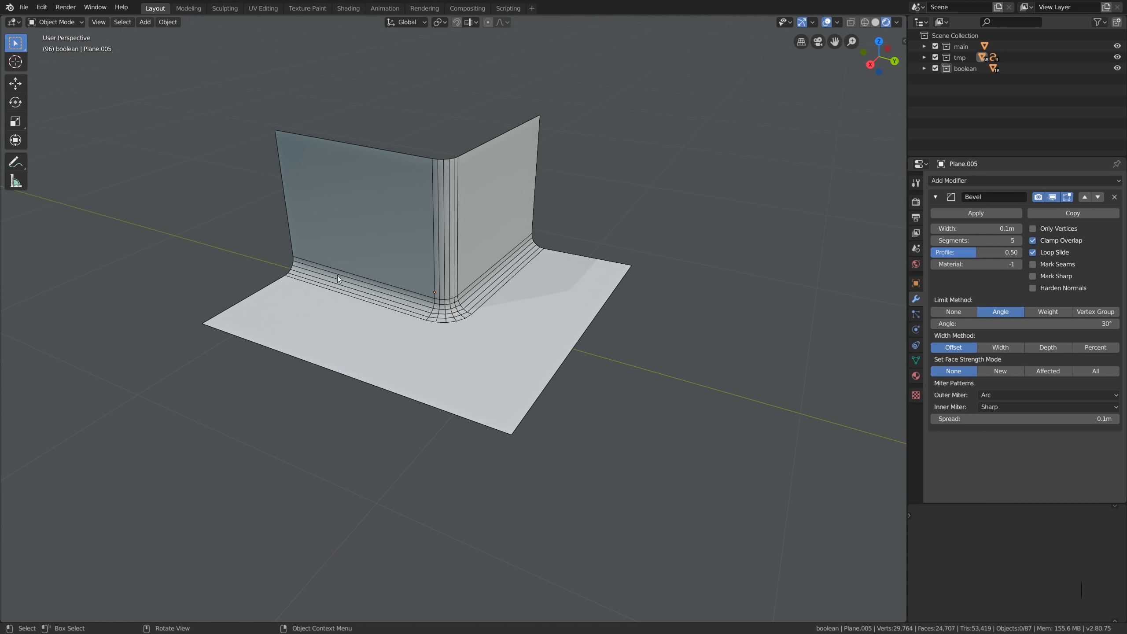
{"action": "left_click_drag", "start_coordinate": [1007, 419], "coordinate": [994, 420], "text": "shift"}
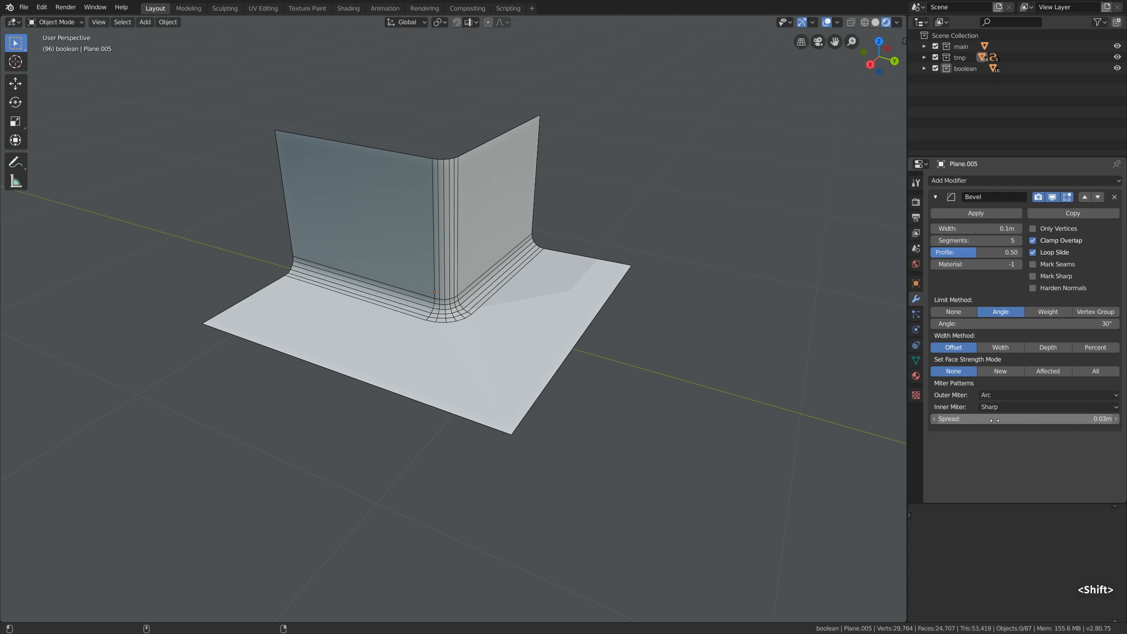
Step: Try the Outer Miter on Patch with a Spread of 0.39 m, and undo the changes
{"action": "left_click", "coordinate": [998, 407]}
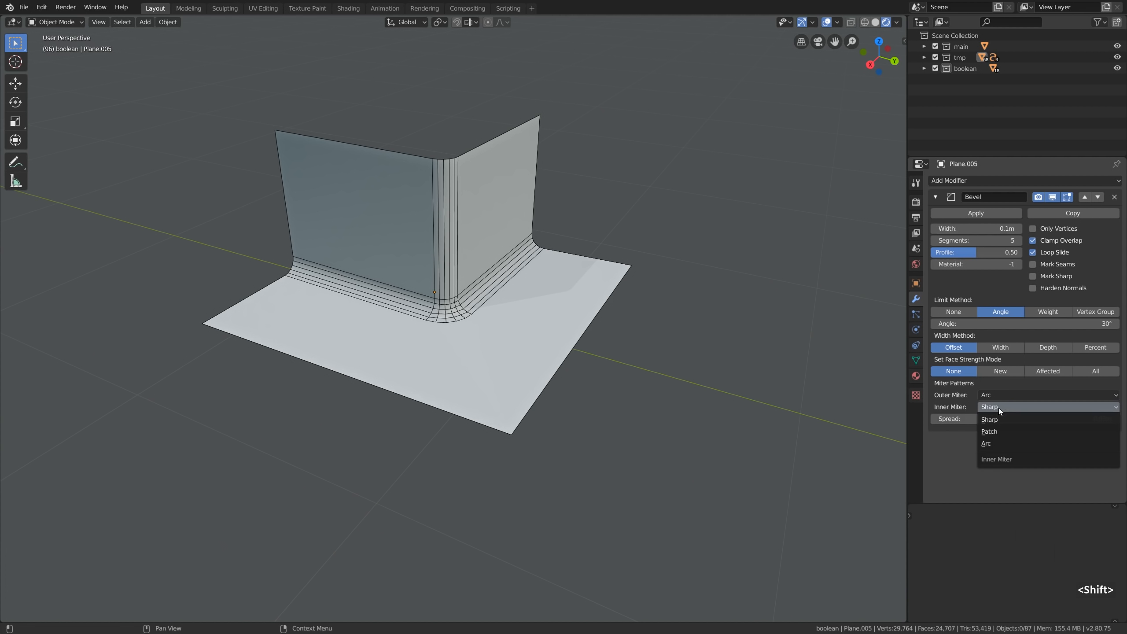
{"action": "left_click", "coordinate": [996, 408]}
{"action": "left_click", "coordinate": [989, 394]}
{"action": "left_click", "coordinate": [989, 417]}
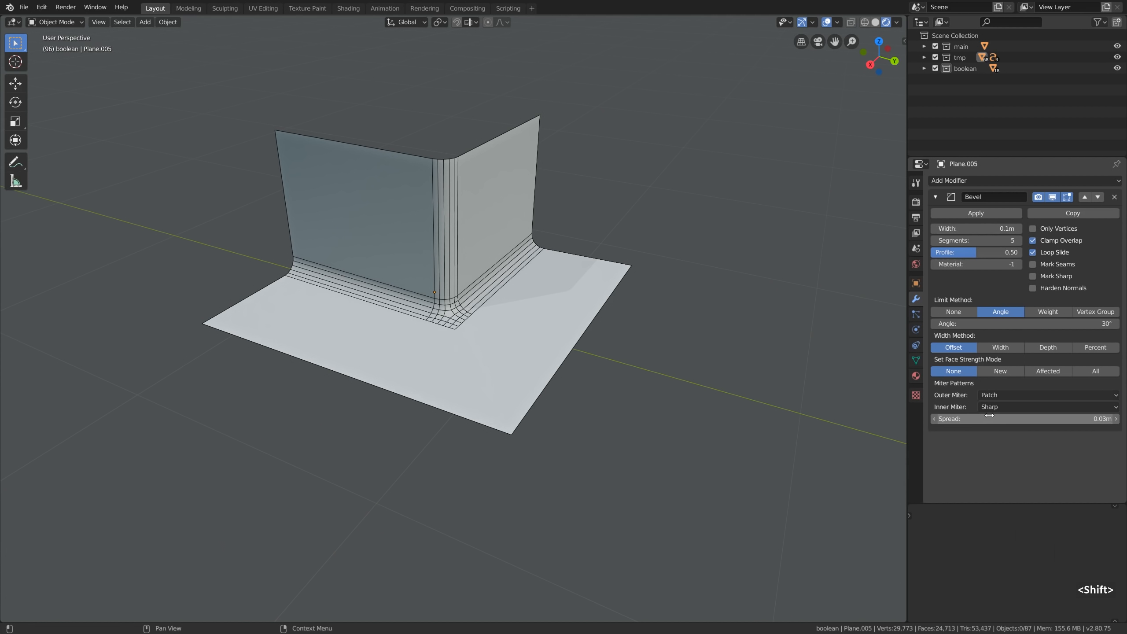
{"action": "left_click_drag", "start_coordinate": [1010, 418], "coordinate": [1027, 418]}
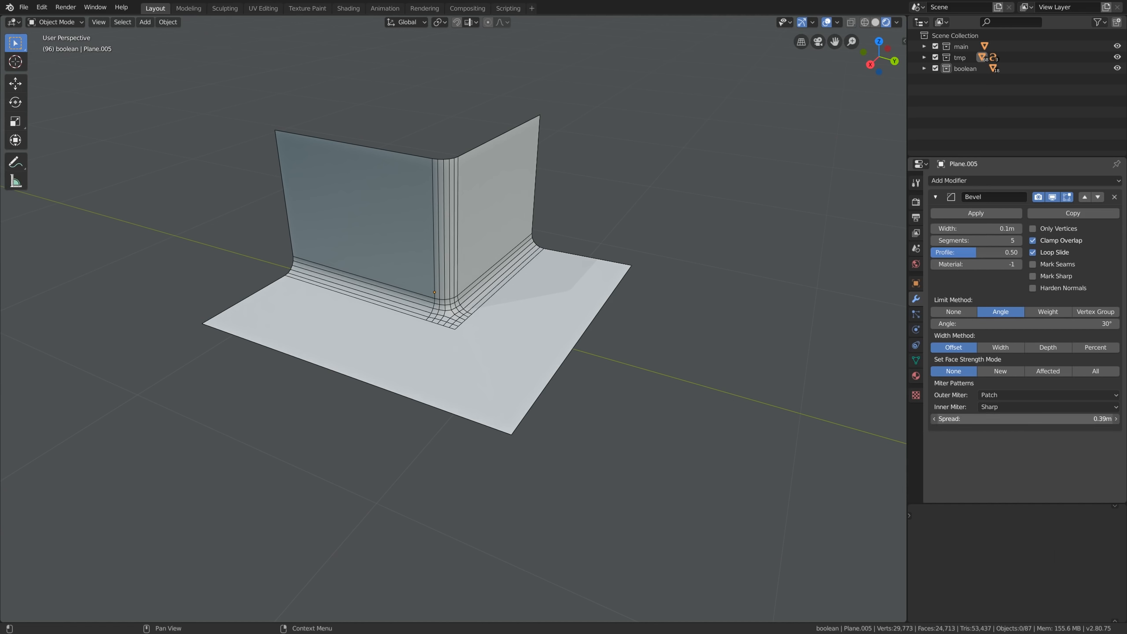
{"action": "left_click", "coordinate": [1015, 408]}
{"action": "left_click", "coordinate": [1016, 408]}
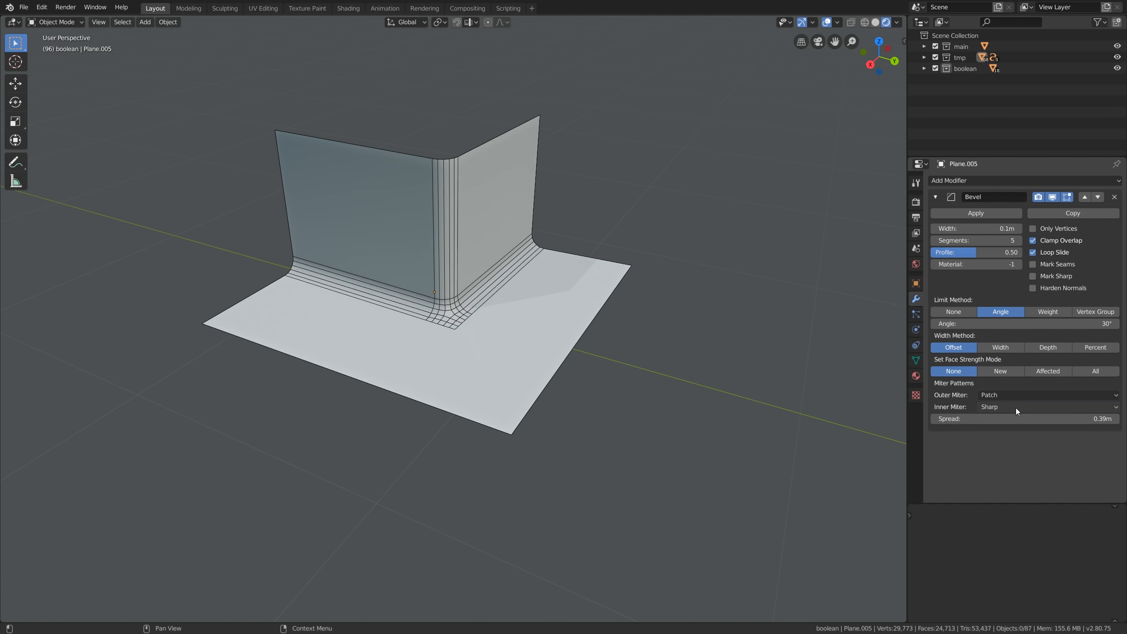
{"action": "key", "text": "ctrl+z"}
Step: Set the Inner Miter of the plane's Bevel modifier to Patch
{"action": "left_click", "coordinate": [1015, 408]}
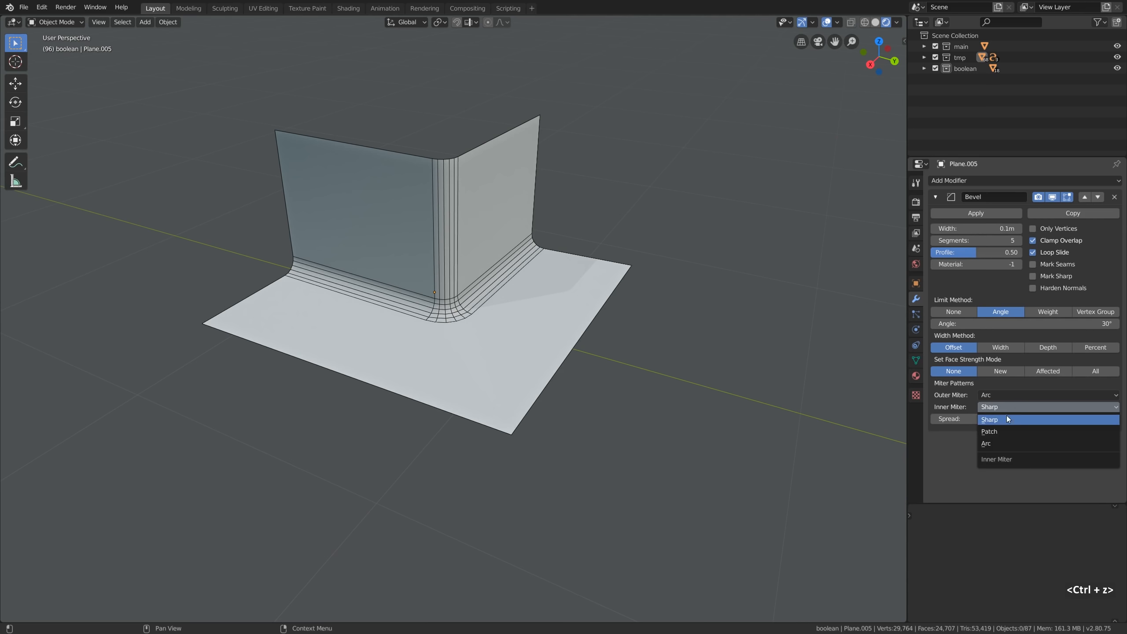
{"action": "left_click", "coordinate": [998, 429]}
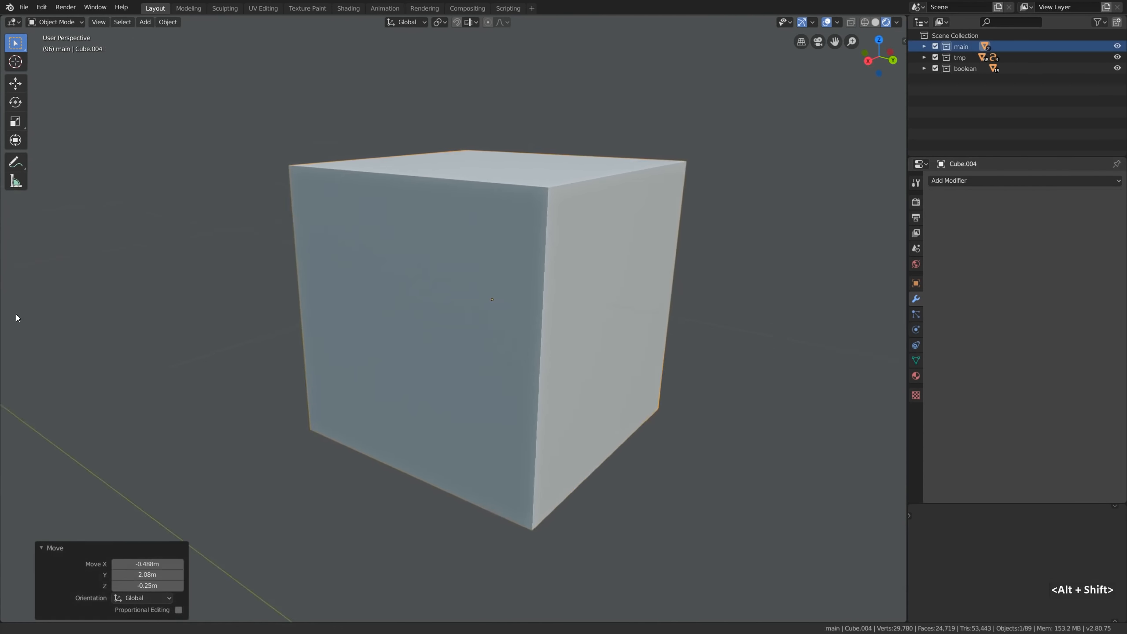
Step: Add a Bevel modifier to the plain cube and set its Inner Miter to Patch
{"action": "key", "text": "r"}
{"action": "key", "text": "r"}
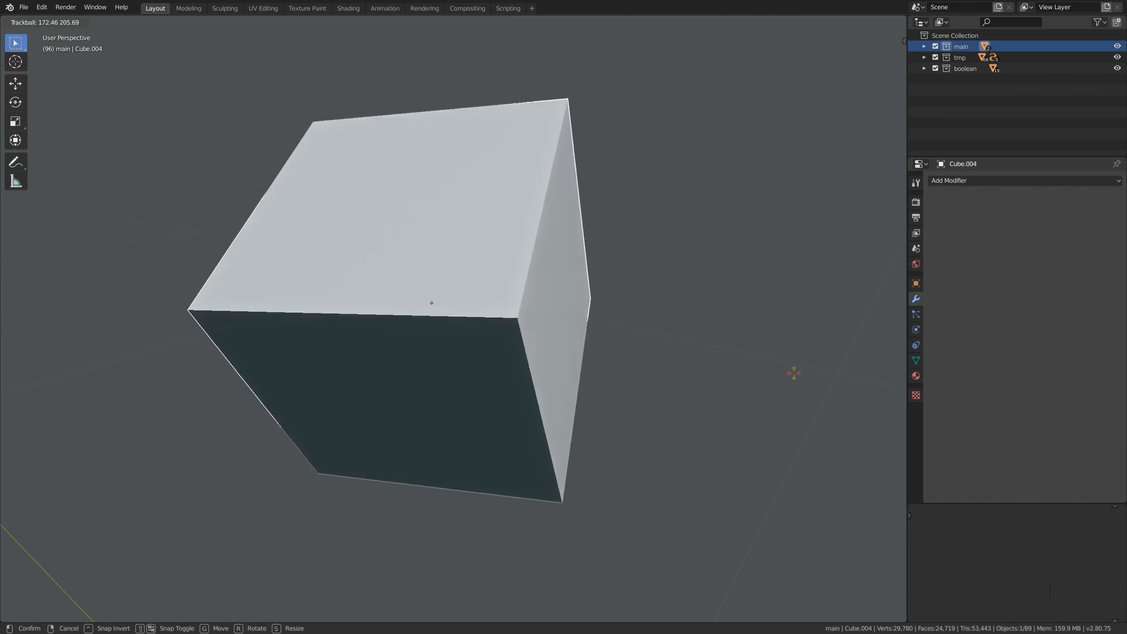
{"action": "key", "text": "Escape"}
{"action": "left_click", "coordinate": [974, 180]}
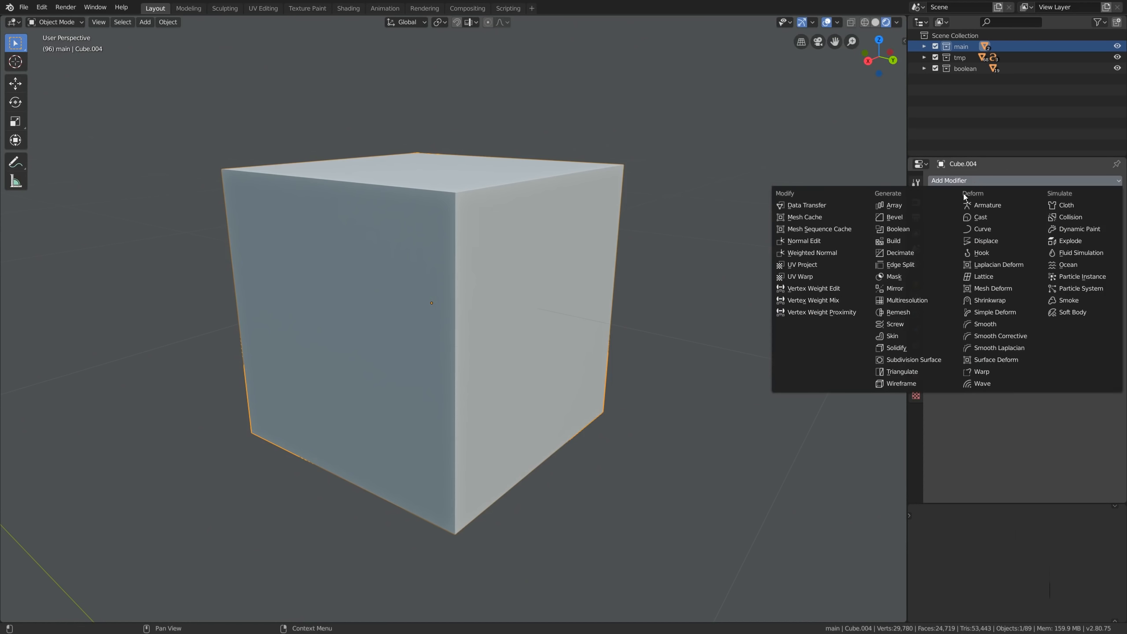
{"action": "left_click", "coordinate": [894, 216]}
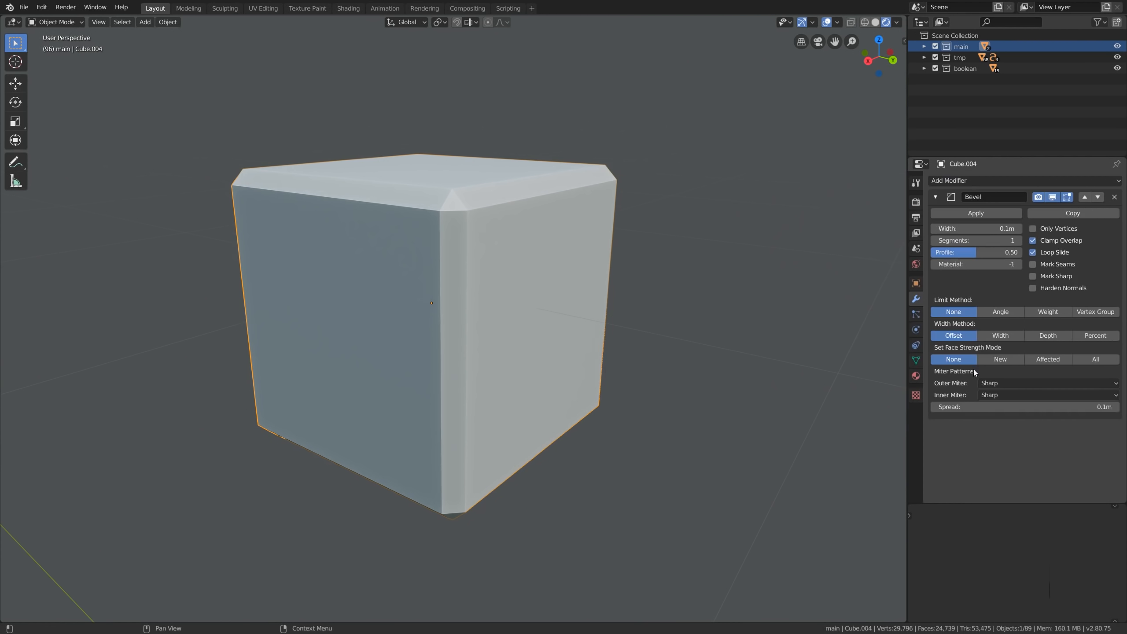
{"action": "left_click", "coordinate": [989, 394]}
{"action": "left_click", "coordinate": [991, 419]}
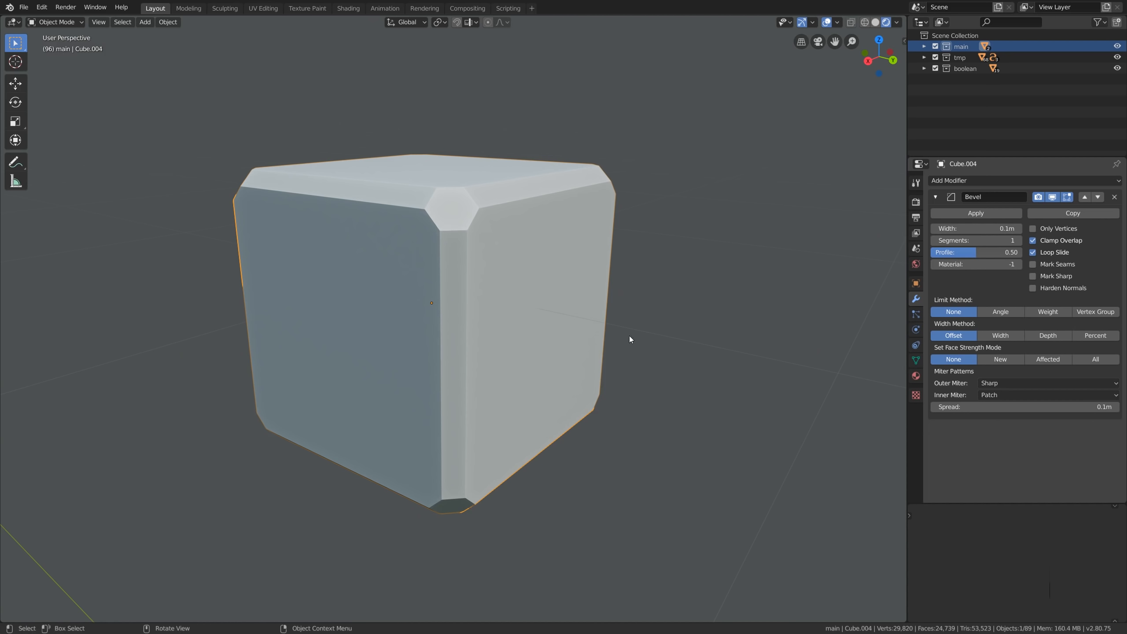
Step: Set the cube's Bevel Width to 0.52 m, compare the Inner Miter patterns Arc and Patch, and adjust the Spread
{"action": "left_click_drag", "start_coordinate": [976, 228], "coordinate": [1007, 228]}
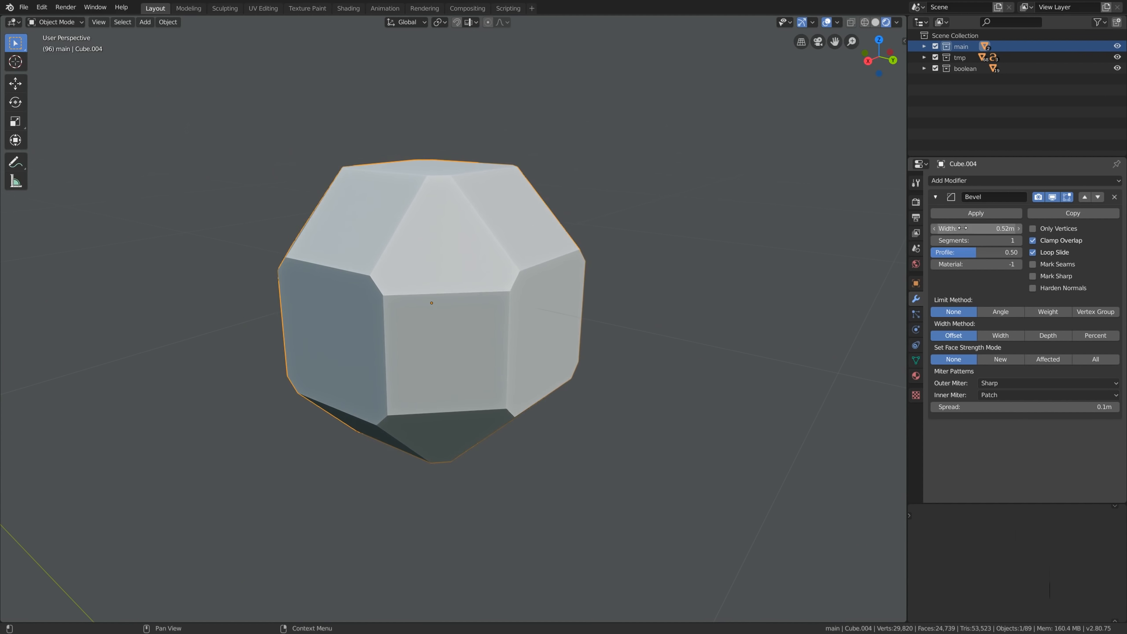
{"action": "left_click", "coordinate": [1000, 394]}
{"action": "left_click", "coordinate": [991, 432]}
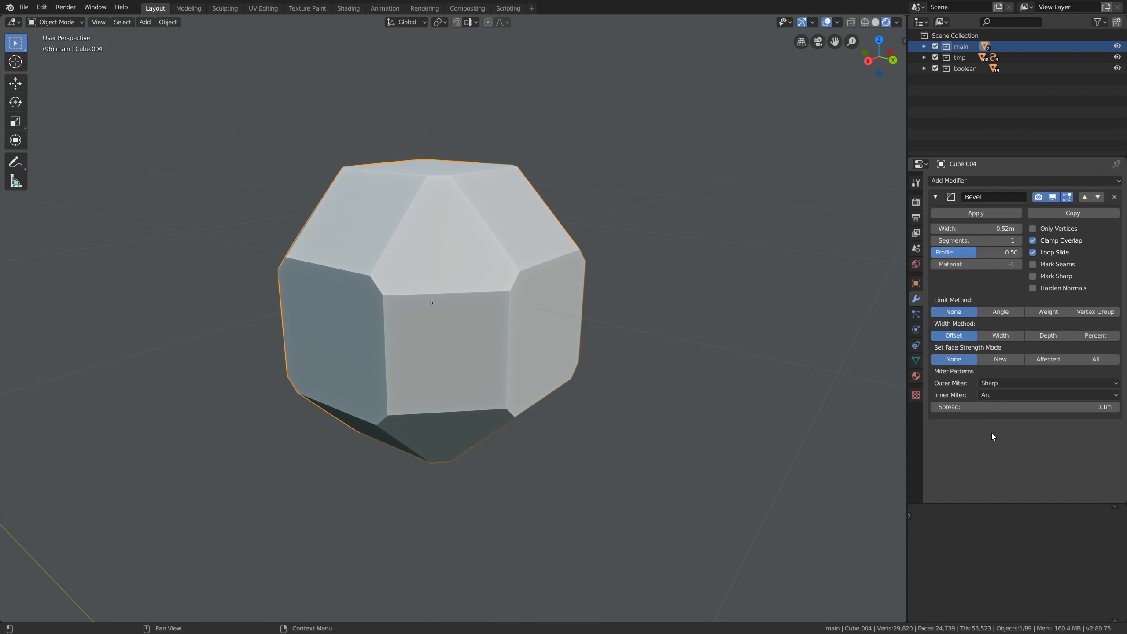
{"action": "left_click", "coordinate": [992, 395]}
{"action": "left_click", "coordinate": [991, 419]}
{"action": "mouse_move", "coordinate": [994, 407]}
{"action": "left_mouse_down"}
{"action": "mouse_move", "coordinate": [979, 407]}
{"action": "mouse_move", "coordinate": [1007, 406]}
{"action": "left_mouse_up"}
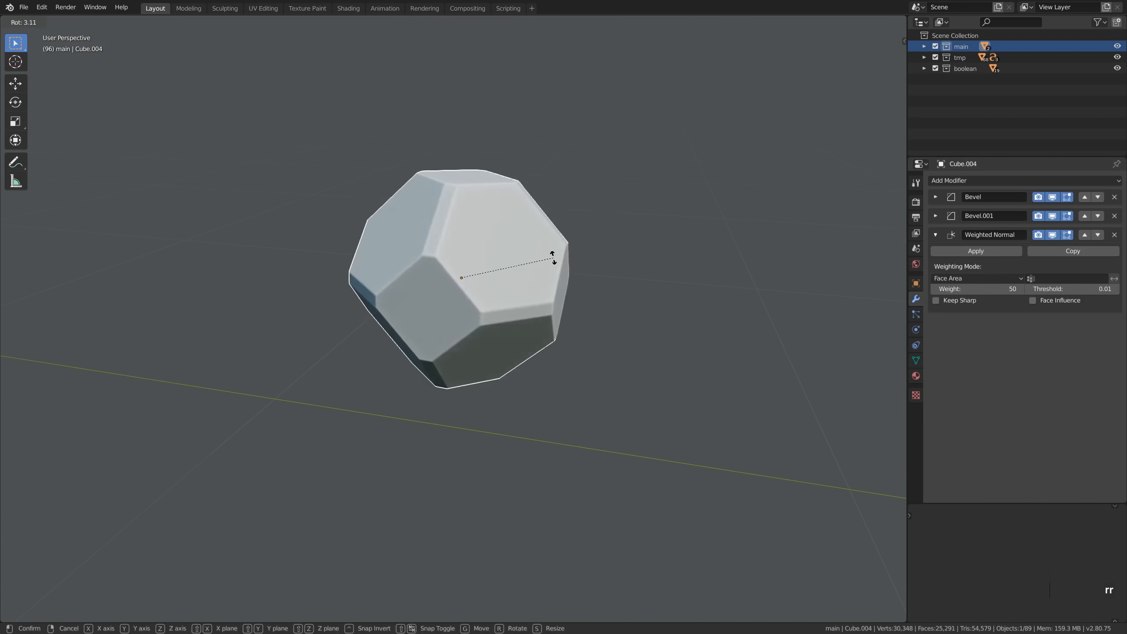
Step: Rotate the beveled cube freely with trackball rotation and start moving it
{"action": "key", "text": "r"}
{"action": "key", "text": "r"}
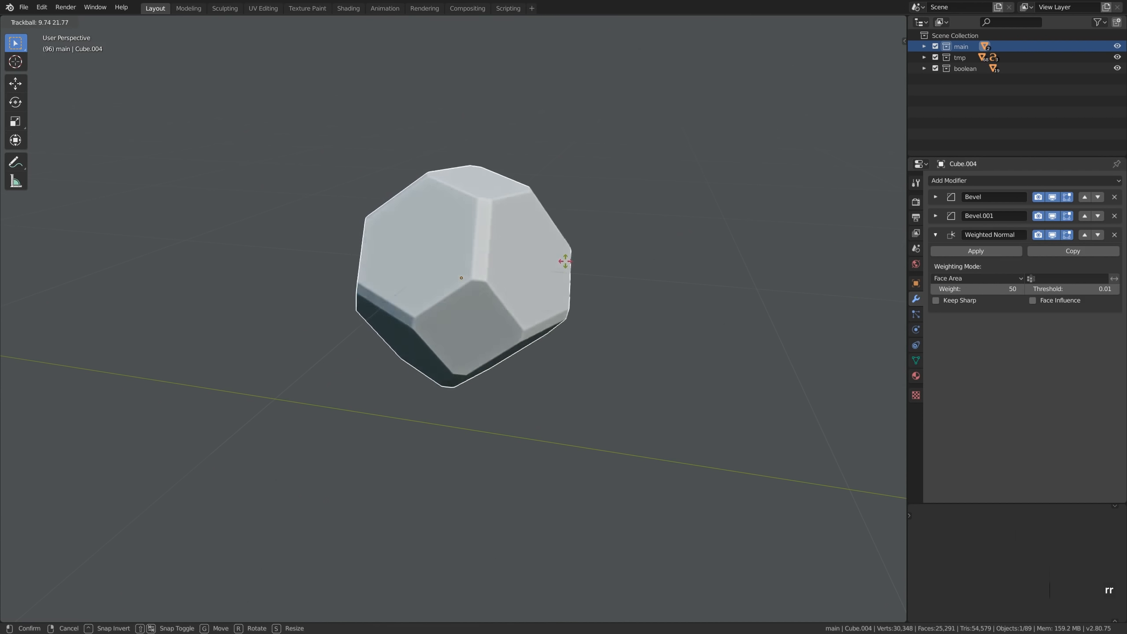
{"action": "left_click", "coordinate": [564, 252]}
{"action": "key", "text": "g"}
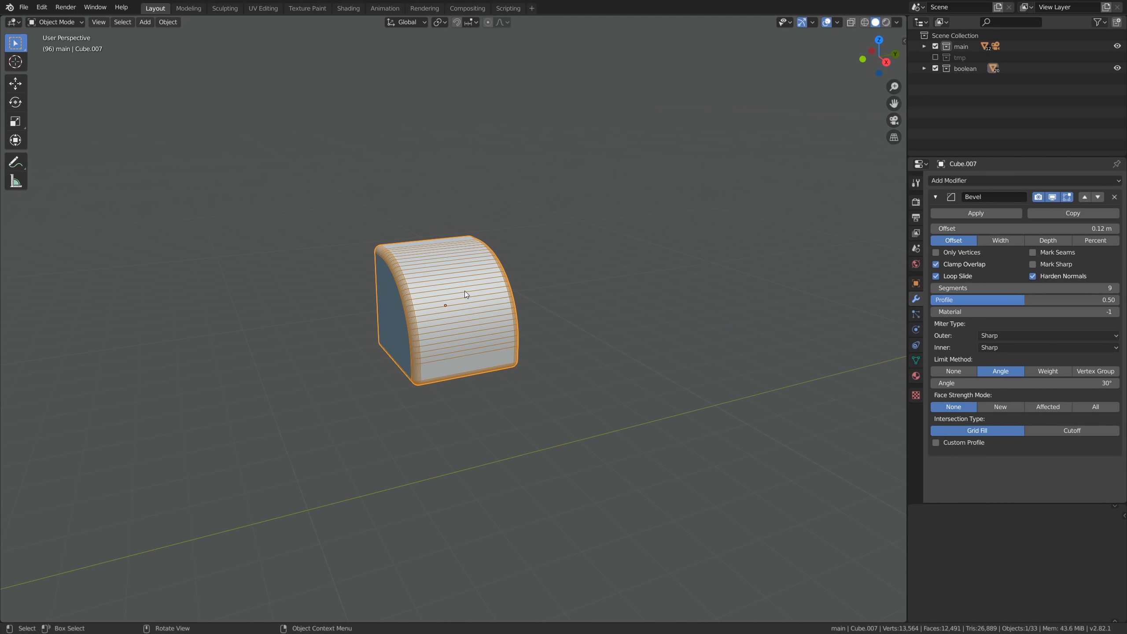
Step: Enable Custom Profile on the rounded block's Bevel and pull a curve point to about X 0.22, Y 0.26
{"action": "middle_click_drag", "start_coordinate": [408, 266], "coordinate": [420, 268]}
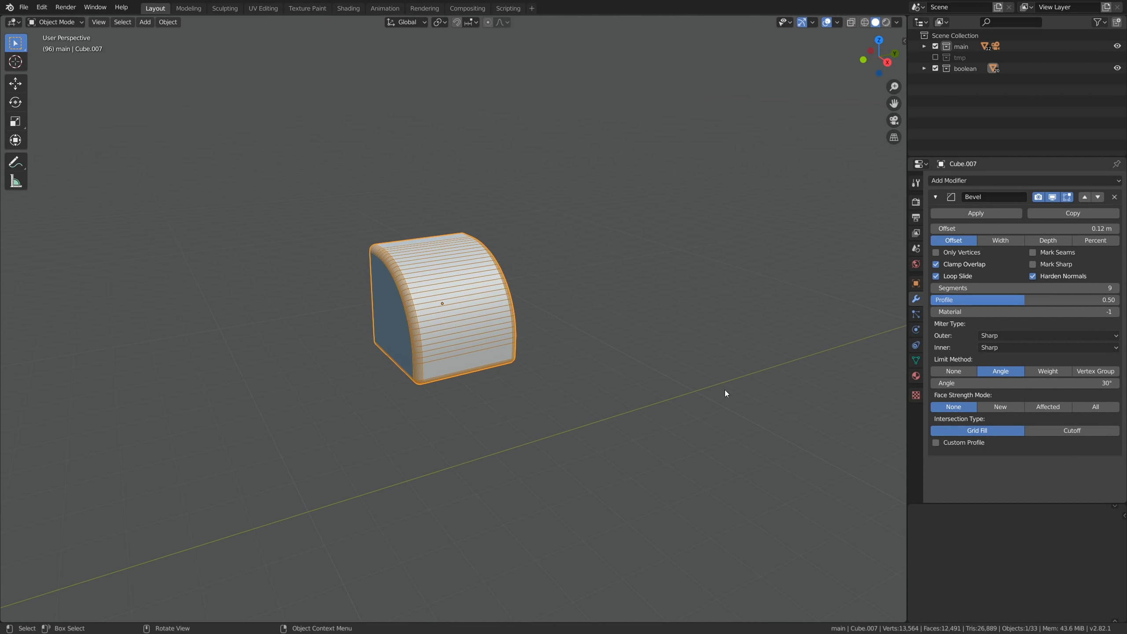
{"action": "left_click", "coordinate": [954, 443]}
{"action": "scroll", "coordinate": [951, 445], "scroll_direction": "down", "scroll_amount": 4}
{"action": "scroll", "coordinate": [951, 443], "scroll_direction": "down", "scroll_amount": 5}
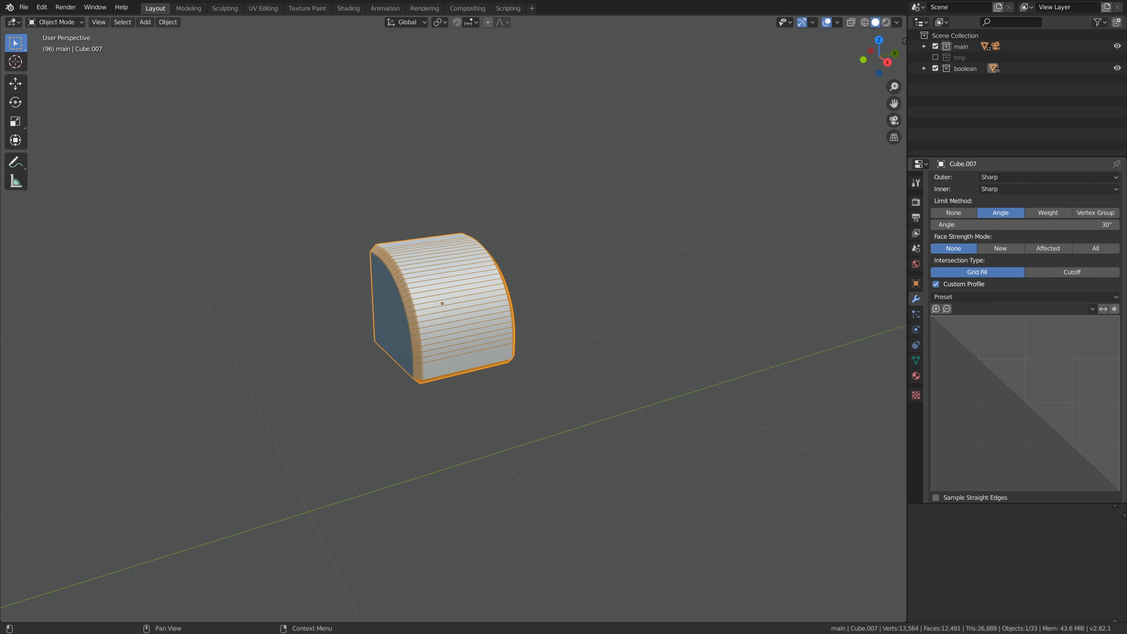
{"action": "left_click_drag", "start_coordinate": [1015, 389], "coordinate": [973, 445]}
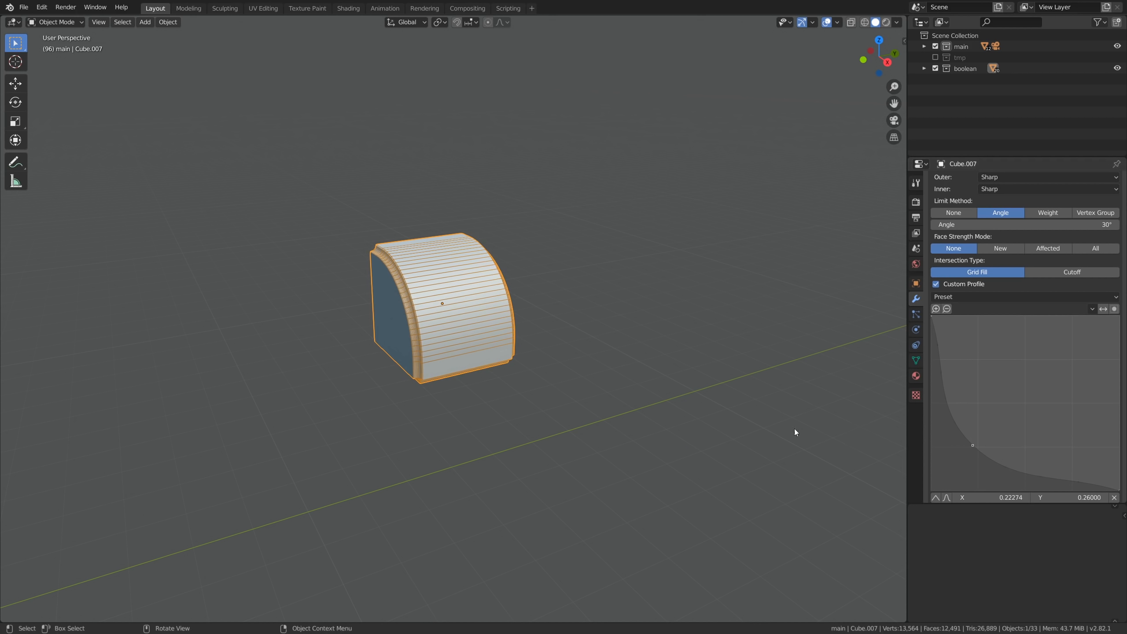
Step: Hide the wireframe overlay and reshape the profile curve with points at about X 0.45, Y 0.77 and X 0.78, Y 0.83
{"action": "scroll", "coordinate": [405, 336], "scroll_direction": "up", "scroll_amount": 3}
{"action": "key", "text": "shift+w"}
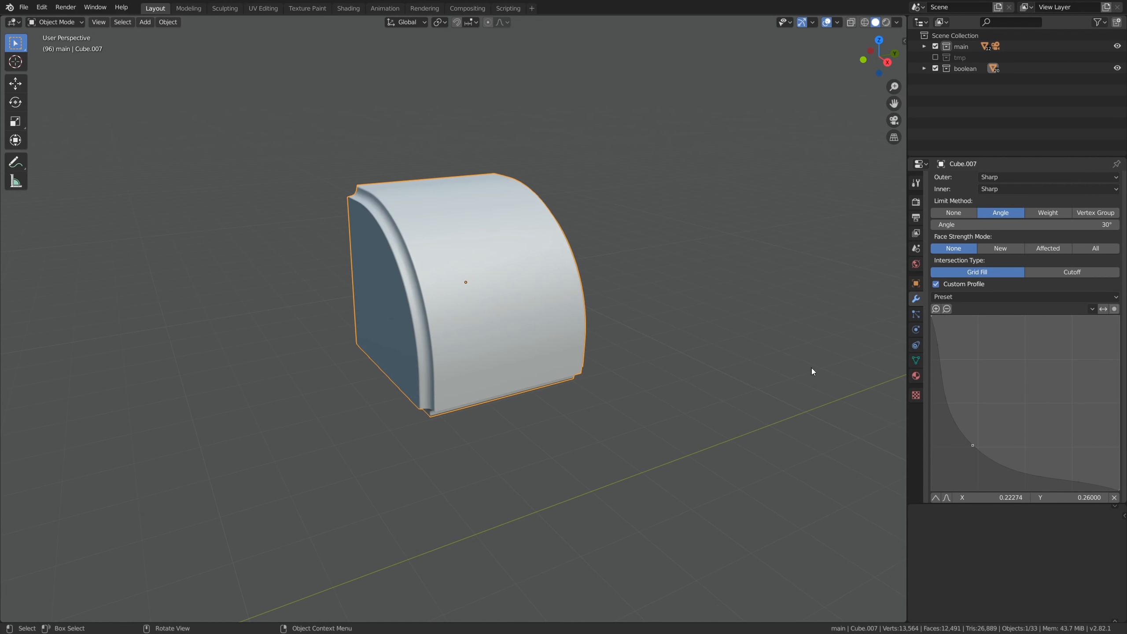
{"action": "left_click_drag", "start_coordinate": [950, 412], "coordinate": [1016, 356]}
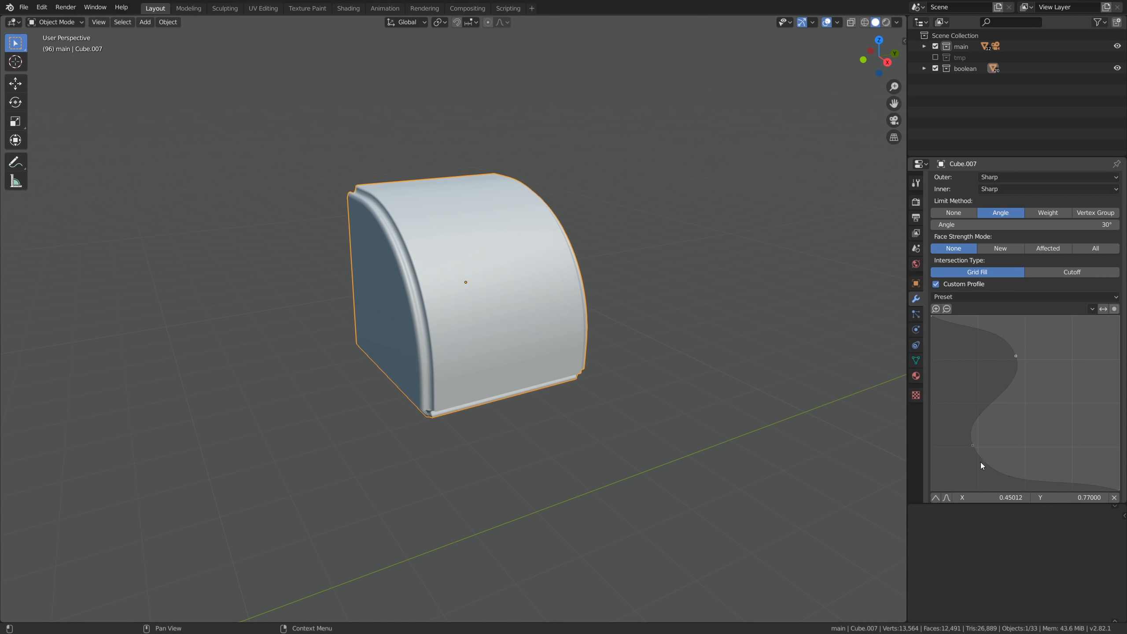
{"action": "left_click_drag", "start_coordinate": [972, 446], "coordinate": [1078, 345]}
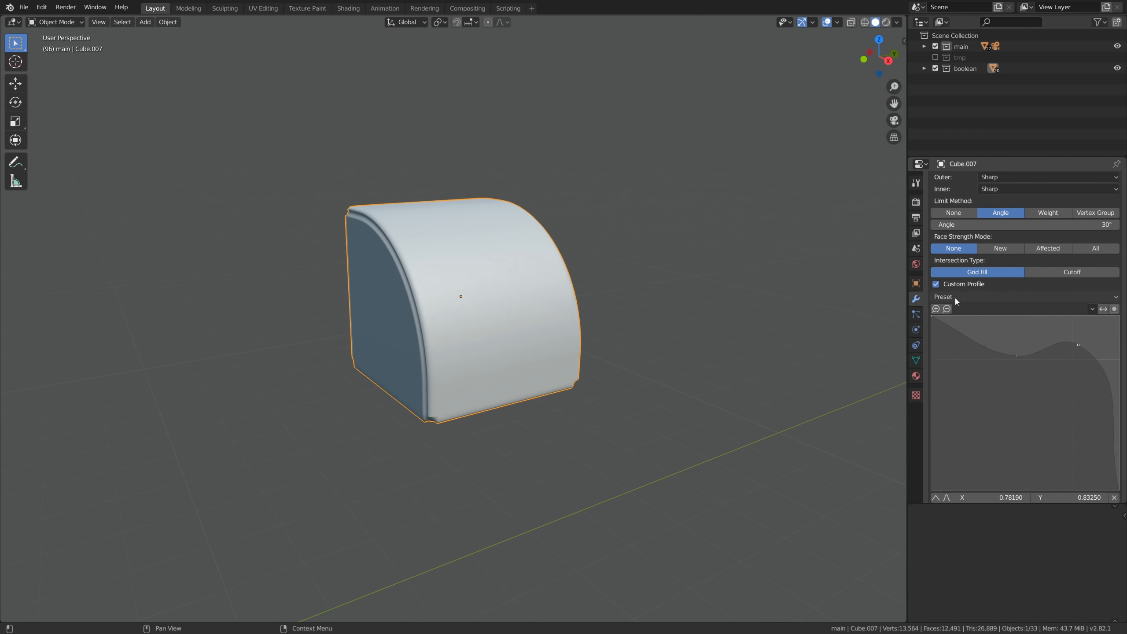
Step: Try the Support Loops and Cornice Moulding presets on the custom bevel profile
{"action": "left_click", "coordinate": [956, 300]}
{"action": "left_click", "coordinate": [1064, 320]}
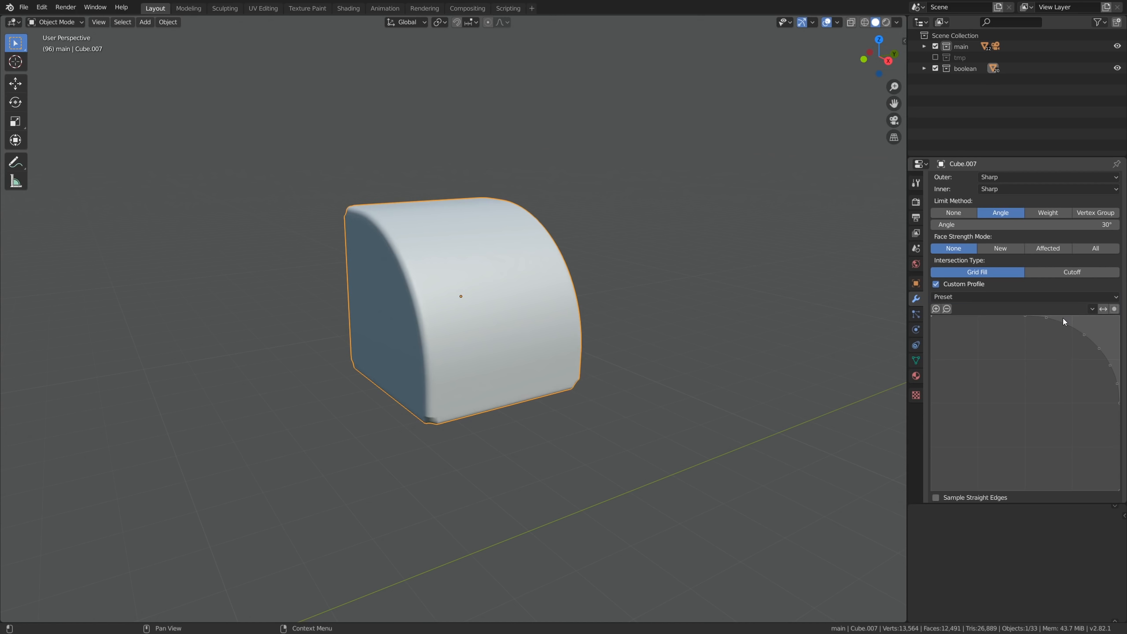
{"action": "left_click", "coordinate": [1065, 297]}
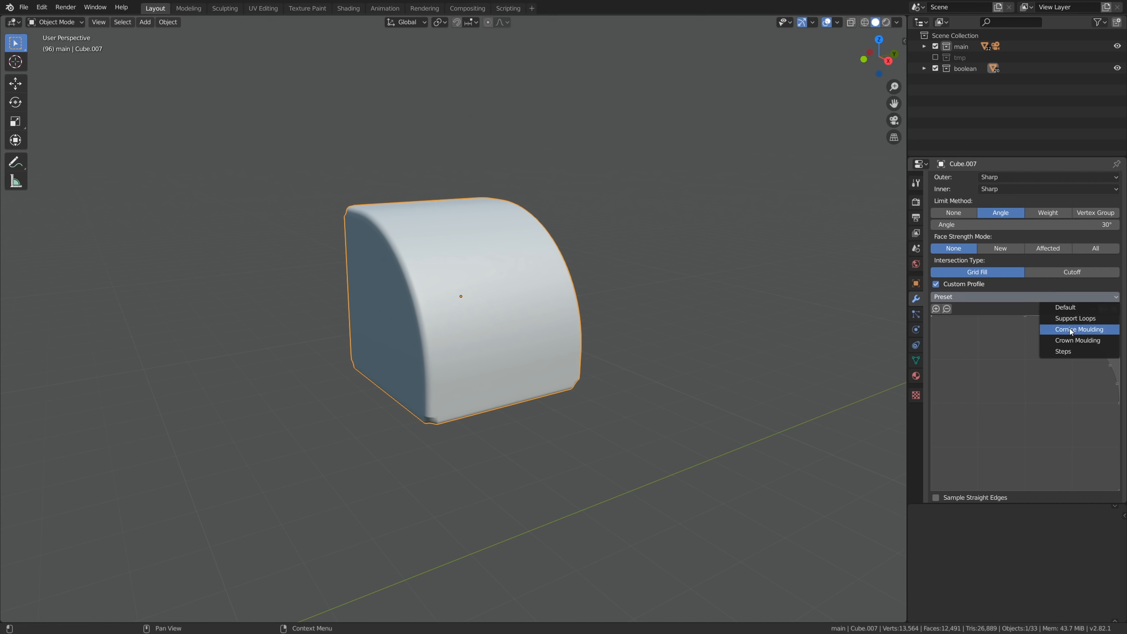
{"action": "left_click", "coordinate": [1069, 327]}
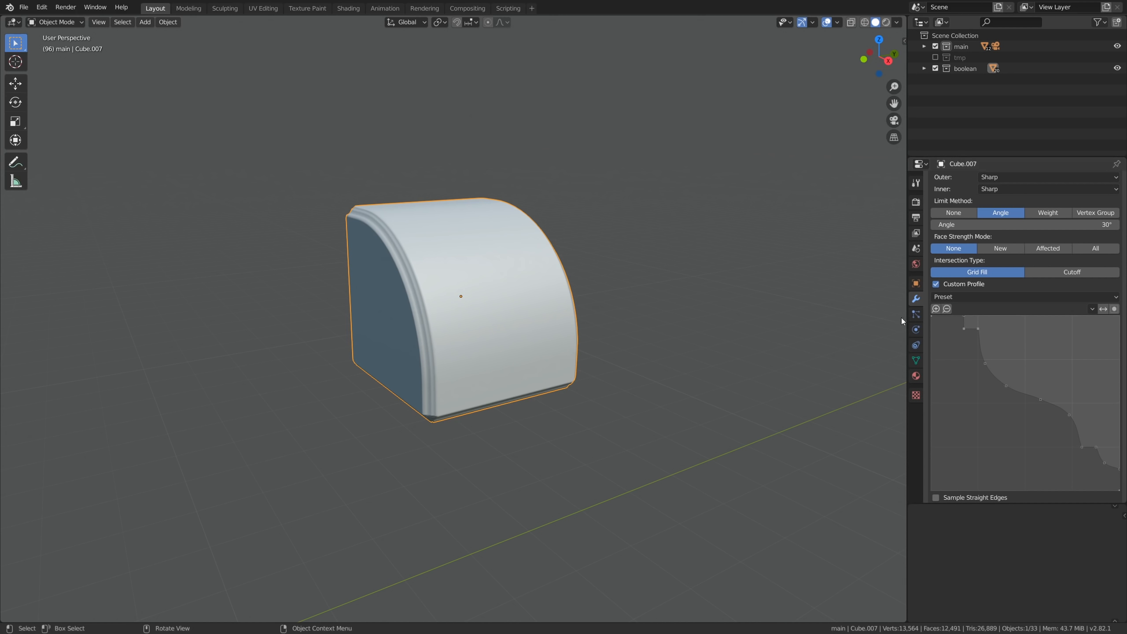
{"action": "key", "text": "shift+z"}
{"action": "key", "text": "shift+z"}
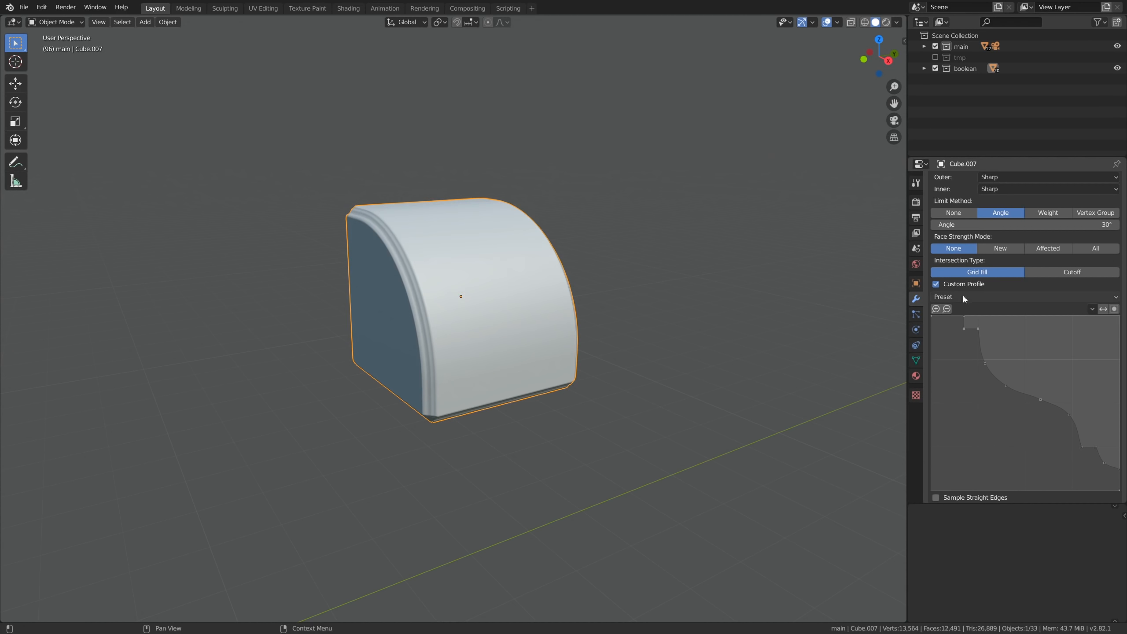
Step: Try the Crown Moulding preset on the custom bevel profile, and switch to the Steps preset
{"action": "left_click", "coordinate": [1016, 296]}
{"action": "left_click", "coordinate": [1057, 341]}
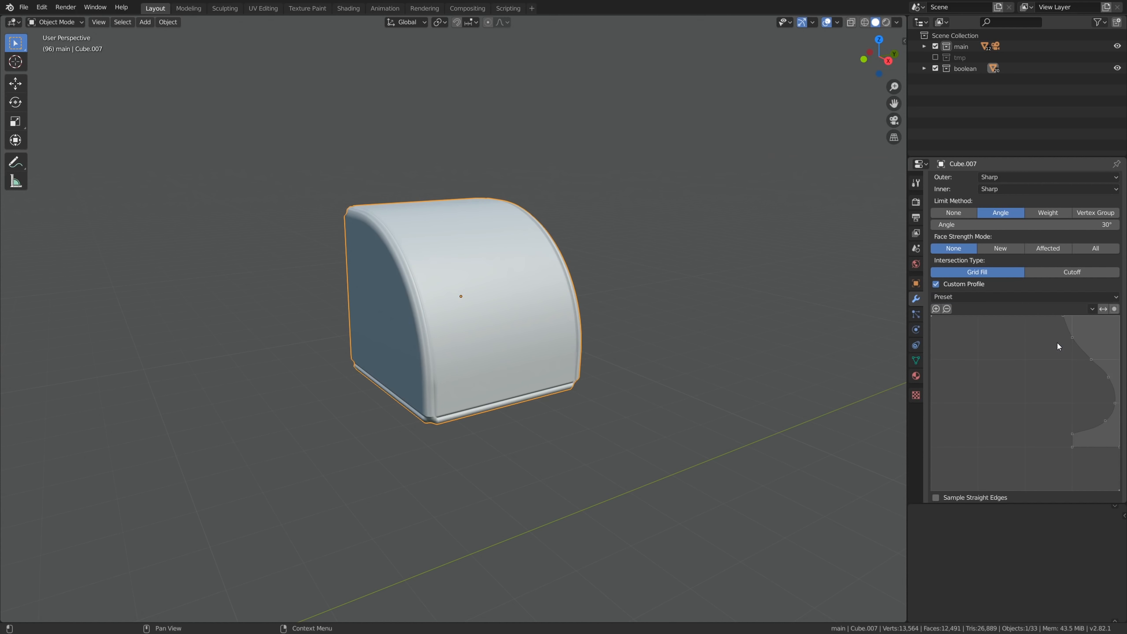
{"action": "left_click", "coordinate": [1043, 297]}
{"action": "left_click", "coordinate": [1063, 351]}
{"action": "scroll", "coordinate": [1063, 351], "scroll_direction": "up", "scroll_amount": 8}
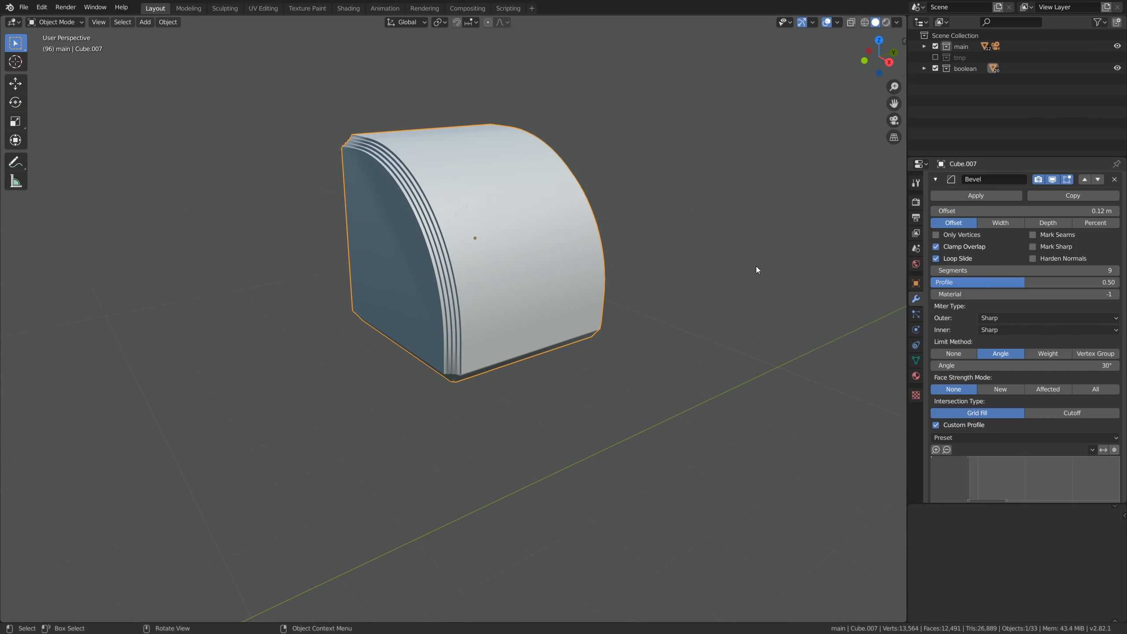
Step: Try the Cutoff Intersection Type on the stepped bevel's lower corner, and switch back to Grid Fill
{"action": "middle_click_drag", "start_coordinate": [643, 269], "coordinate": [483, 335]}
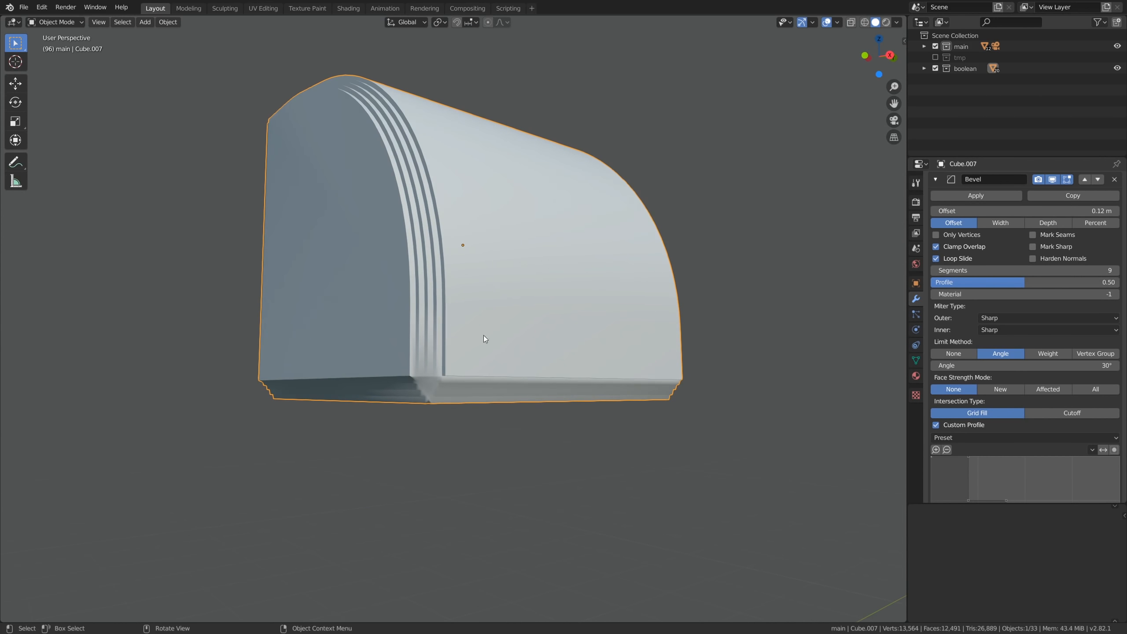
{"action": "left_click", "coordinate": [1067, 416]}
{"action": "middle_click_drag", "start_coordinate": [492, 351], "coordinate": [411, 388]}
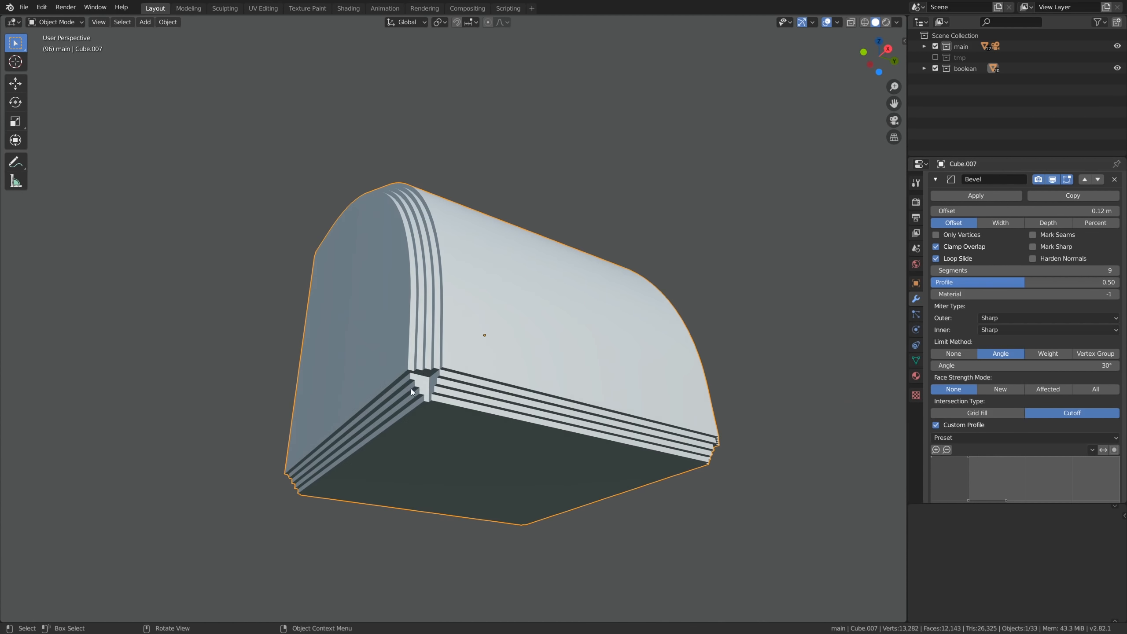
{"action": "left_click", "coordinate": [966, 412]}
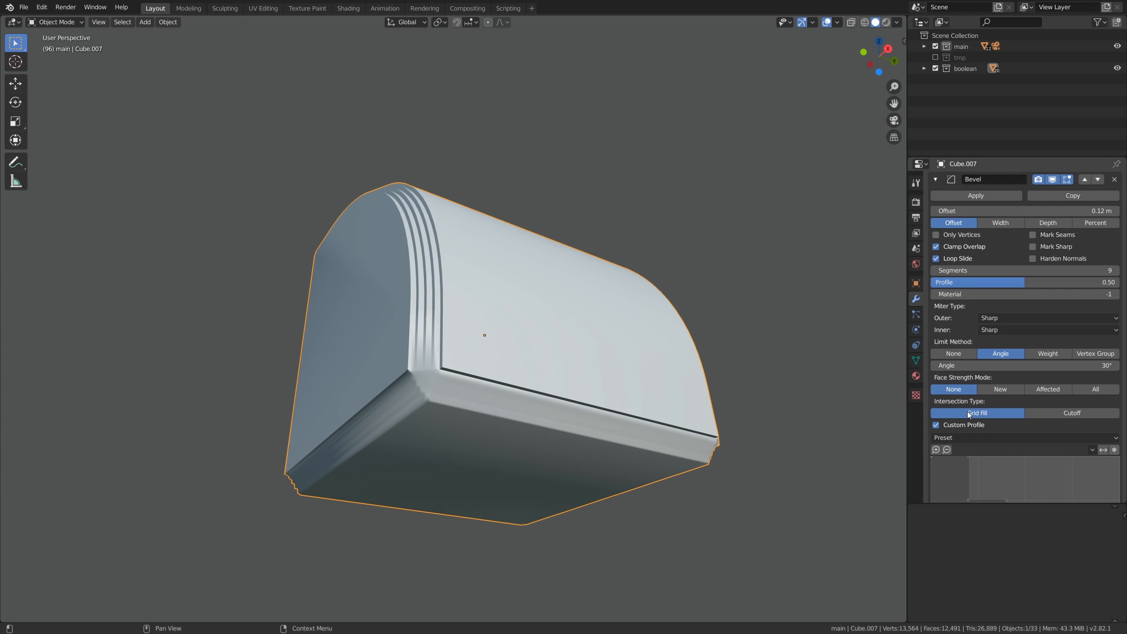
Step: Turn off Custom Profile and compare the Cutoff and Grid Fill intersection types on the rounded bevel, leaving it on Grid Fill
{"action": "left_click", "coordinate": [1013, 427]}
{"action": "left_click", "coordinate": [1037, 430]}
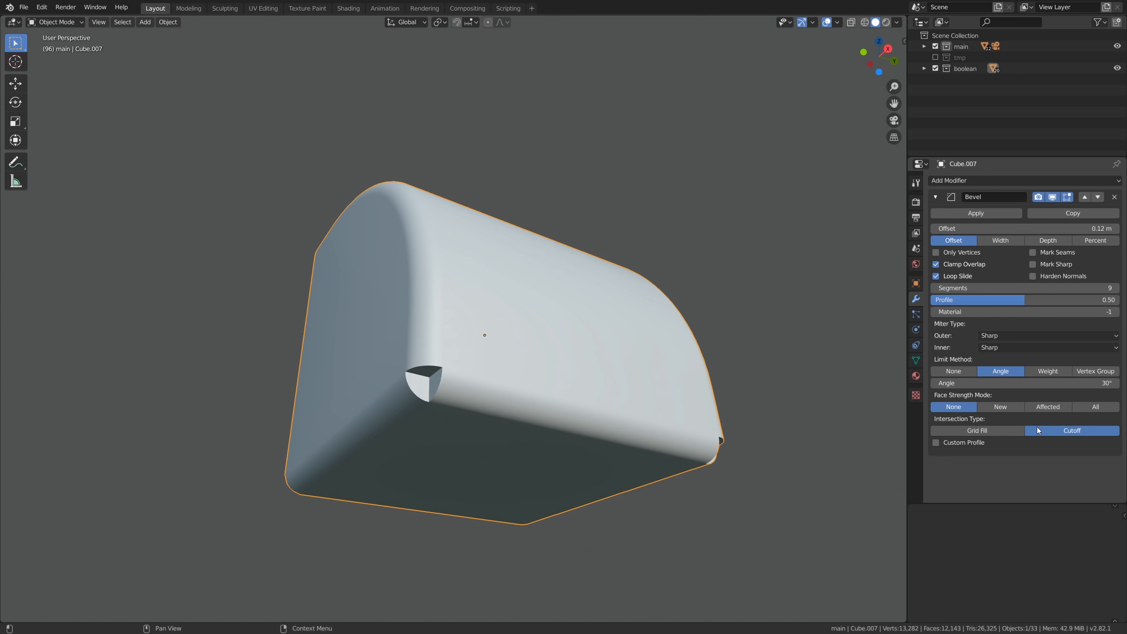
{"action": "left_click", "coordinate": [984, 433]}
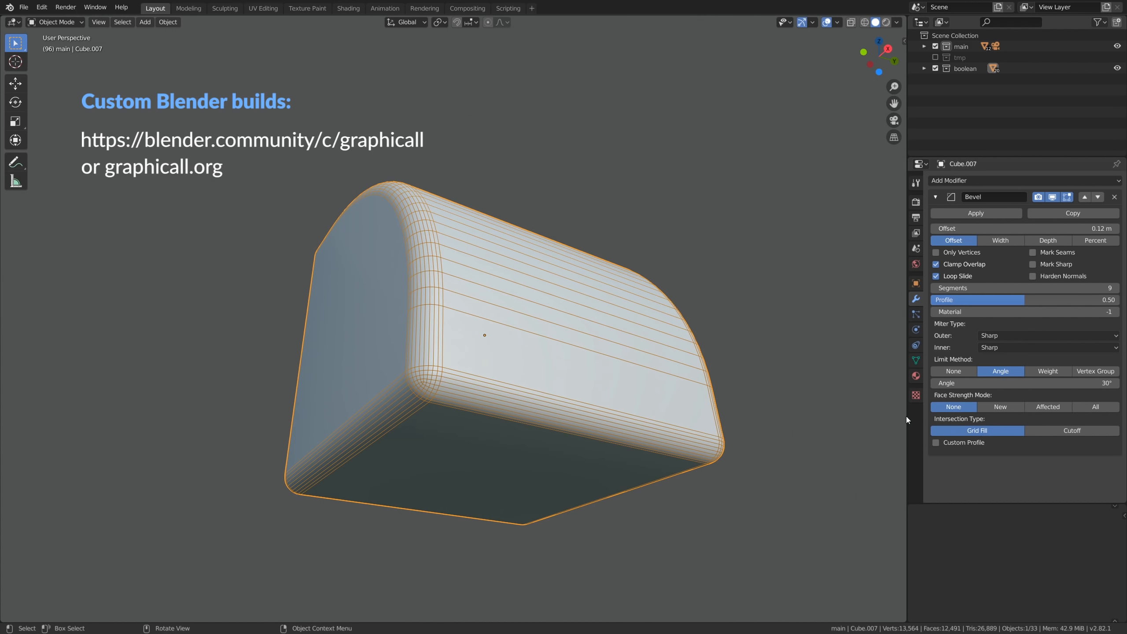
{"action": "left_click", "coordinate": [1046, 429]}
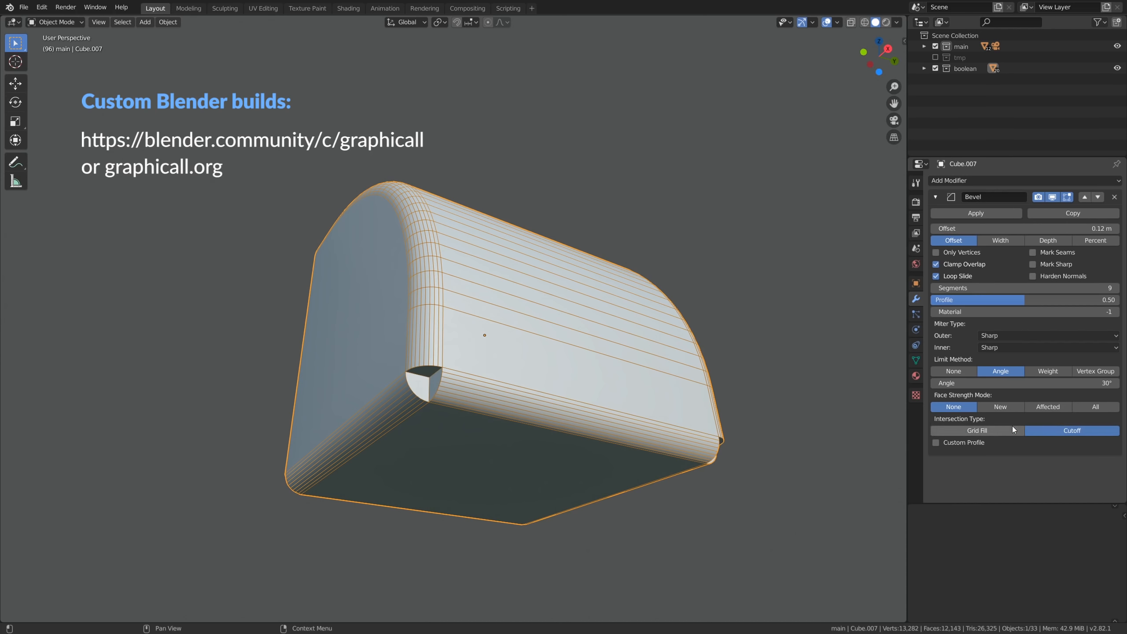
{"action": "left_click", "coordinate": [977, 430]}
{"action": "middle_click_drag", "start_coordinate": [604, 346], "coordinate": [601, 394]}
{"action": "scroll", "coordinate": [601, 394], "scroll_direction": "down", "scroll_amount": 4}
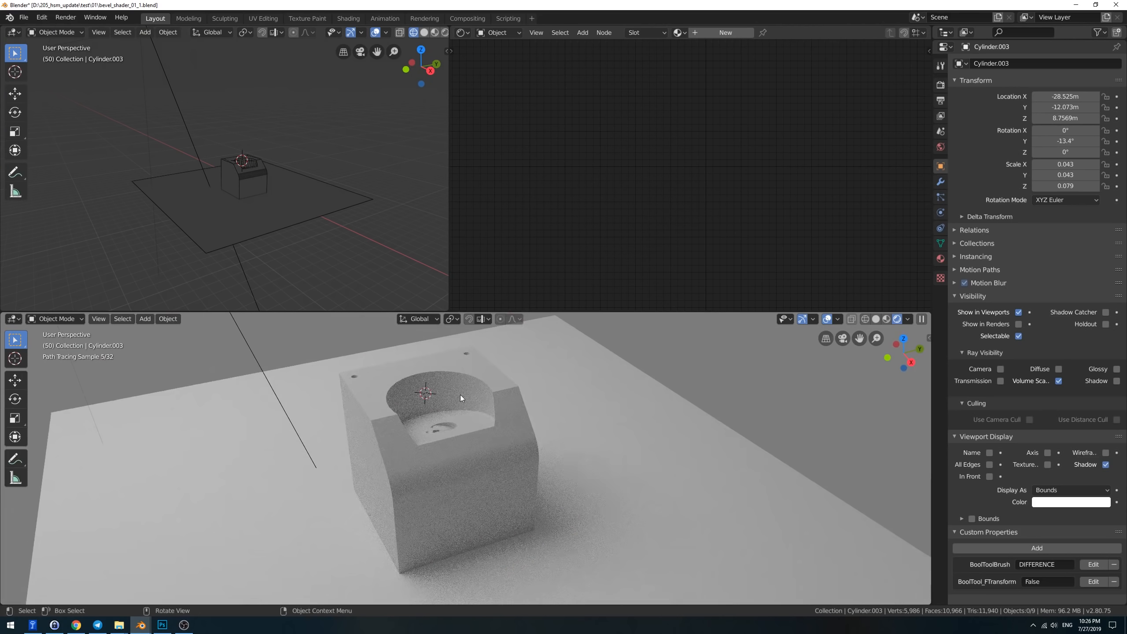
Step: Add a Bevel node to the block's material and connect its Normal output to the Principled BSDF's Normal input
{"action": "scroll", "coordinate": [435, 386], "scroll_direction": "up", "scroll_amount": 1}
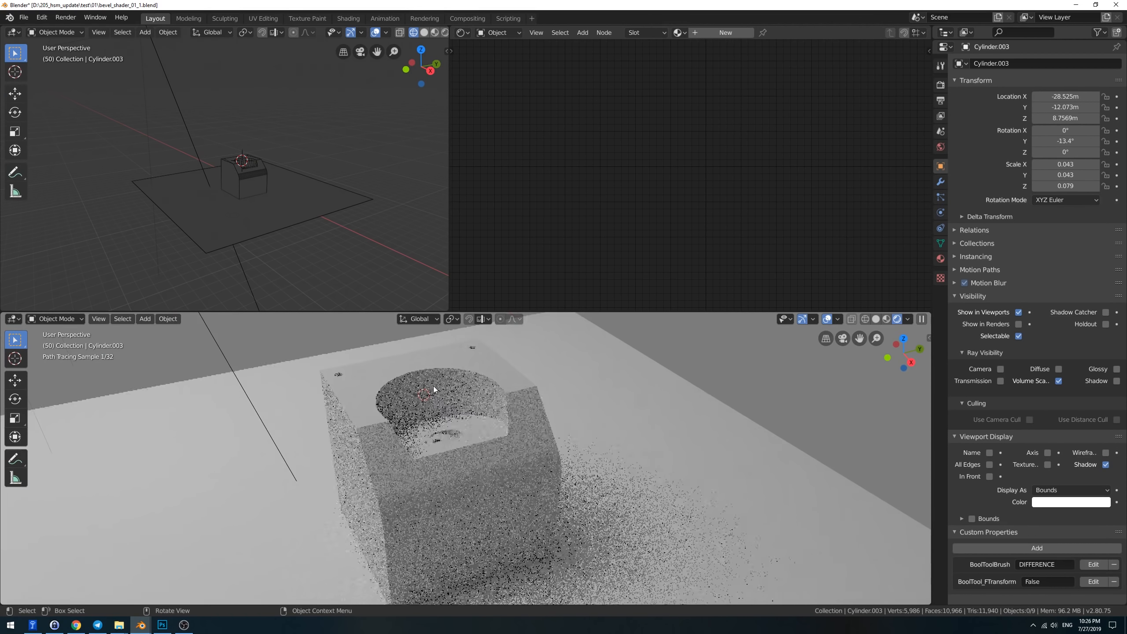
{"action": "right_click", "coordinate": [755, 371], "text": "shift"}
{"action": "left_click", "coordinate": [482, 471]}
{"action": "key", "text": "shift+a"}
{"action": "type", "text": "bevel"}
{"action": "key", "text": "Return"}
{"action": "left_click", "coordinate": [495, 147]}
{"action": "left_click_drag", "start_coordinate": [614, 167], "coordinate": [702, 198]}
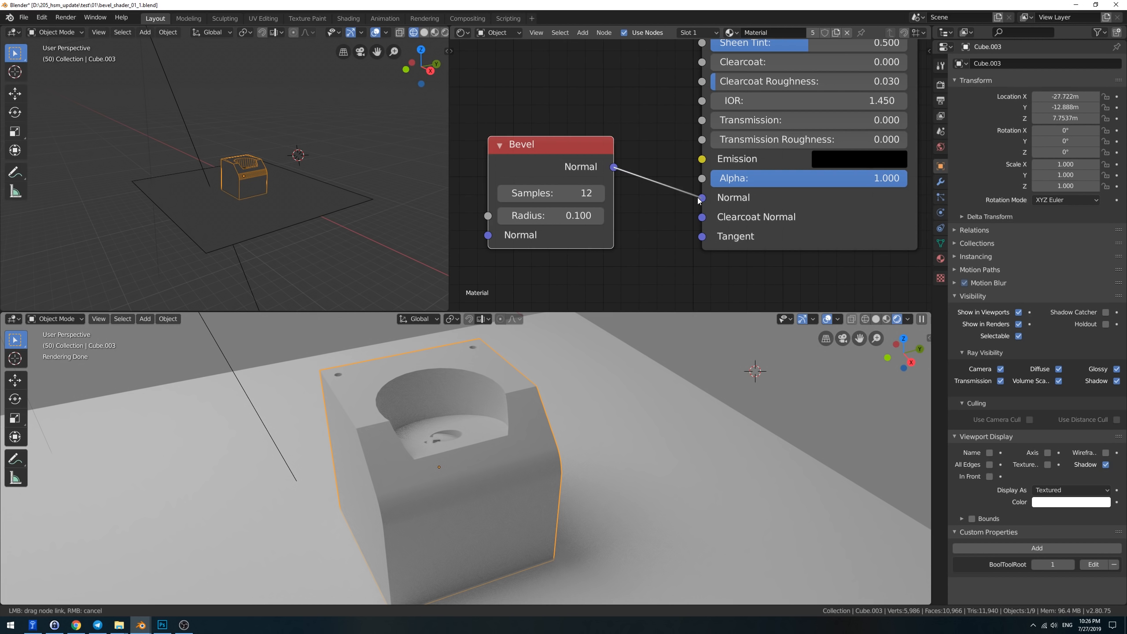
Step: Set the material's Base Color to a medium blue, about H 0.572, S 0.584, V 0.479
{"action": "middle_click_drag", "start_coordinate": [356, 437], "coordinate": [448, 410]}
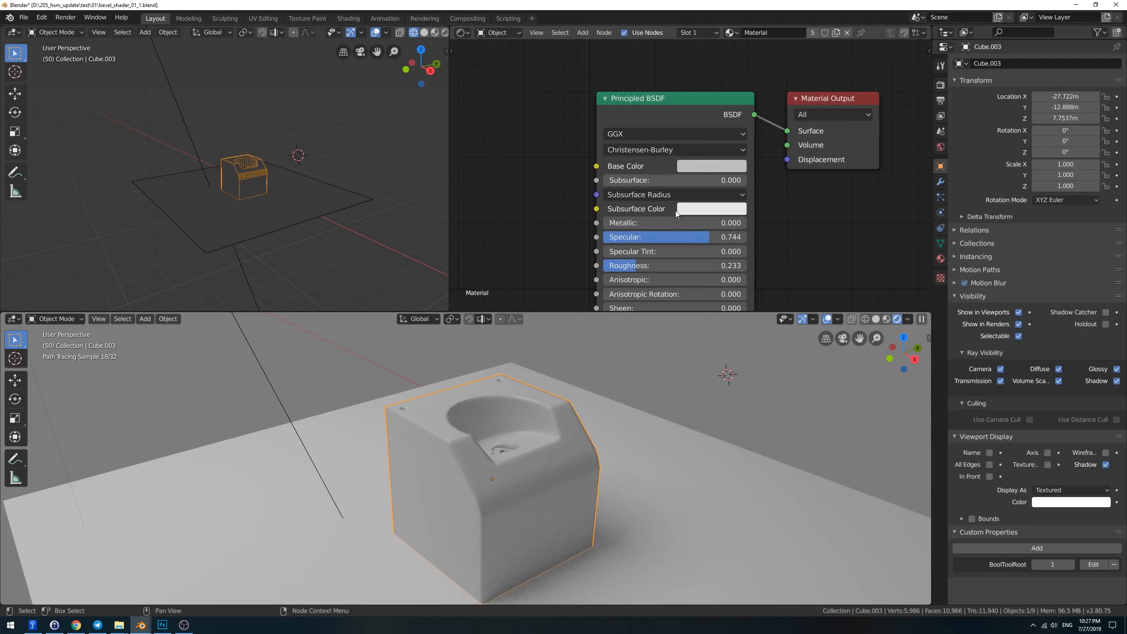
{"action": "left_click", "coordinate": [694, 165]}
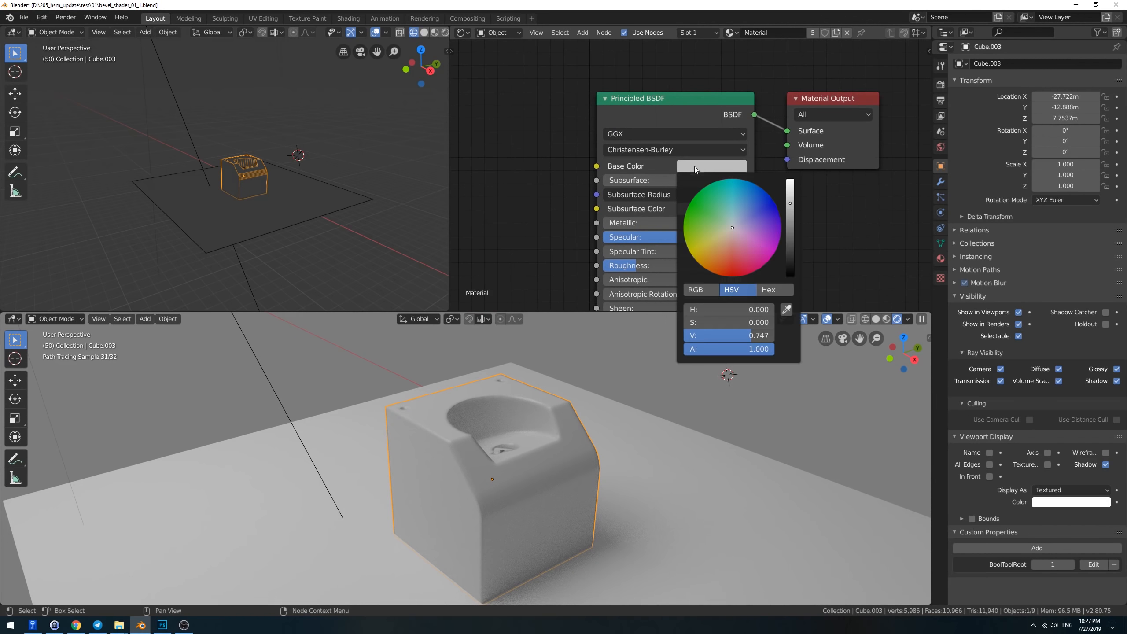
{"action": "left_click", "coordinate": [789, 266]}
{"action": "mouse_move", "coordinate": [790, 261]}
{"action": "left_mouse_down"}
{"action": "mouse_move", "coordinate": [790, 230]}
{"action": "mouse_move", "coordinate": [745, 203]}
{"action": "left_mouse_up"}
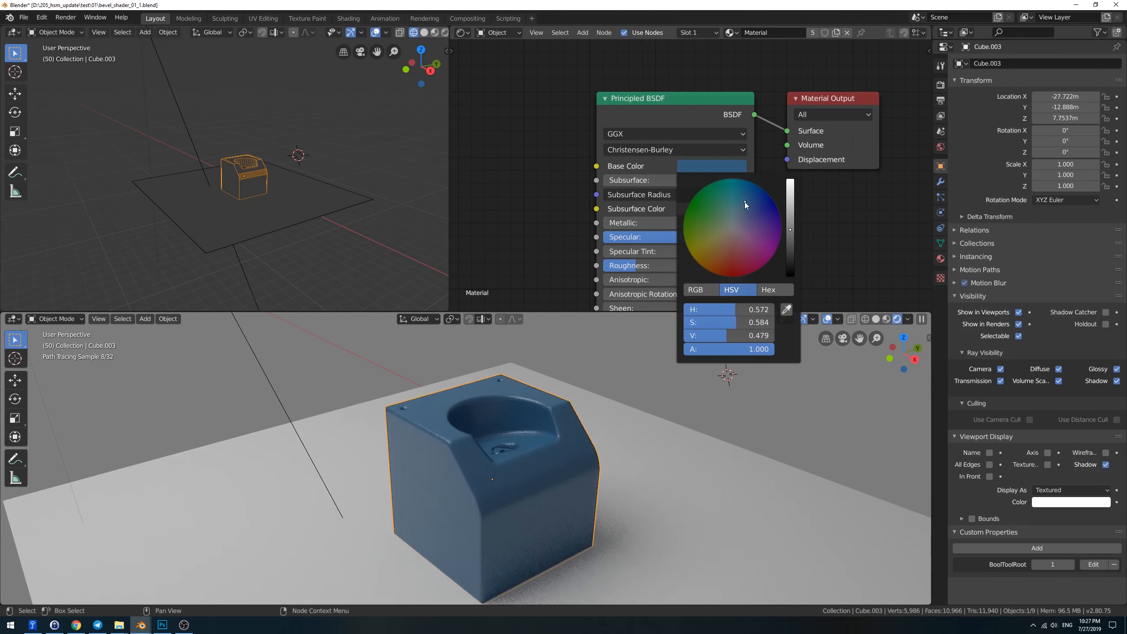
Step: Detach the Bevel node's link from the Principled BSDF's Normal input to compare the shading, and reconnect it
{"action": "mouse_move", "coordinate": [508, 453]}
{"action": "middle_mouse_down"}
{"action": "mouse_move", "coordinate": [473, 458]}
{"action": "mouse_move", "coordinate": [522, 445]}
{"action": "middle_mouse_up"}
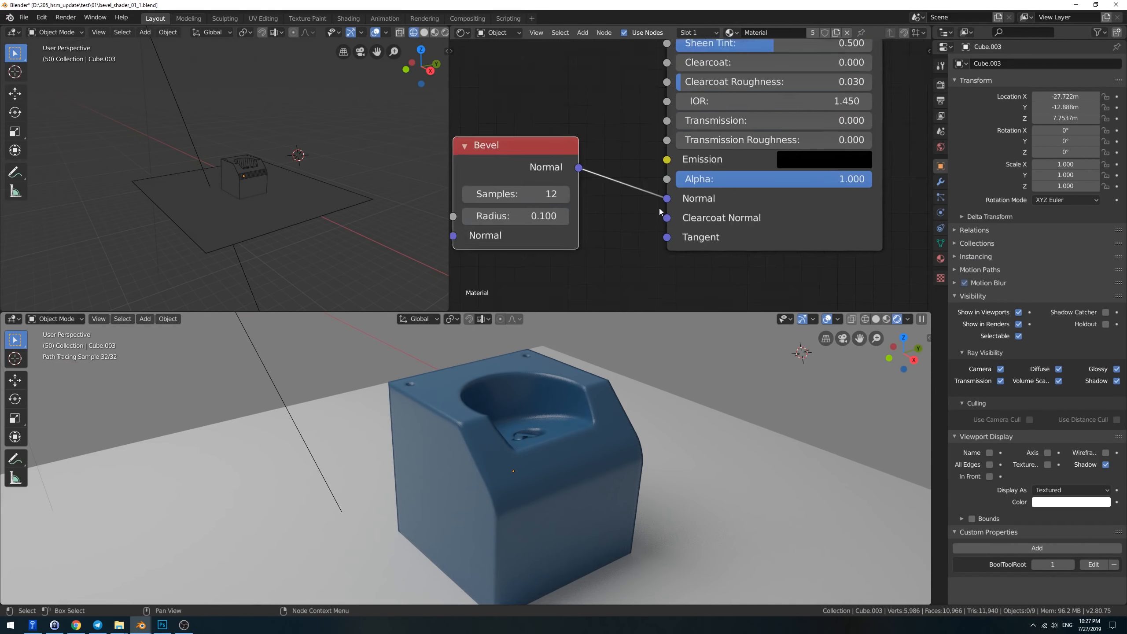
{"action": "scroll", "coordinate": [659, 208], "scroll_direction": "up", "scroll_amount": 2}
{"action": "left_click_drag", "start_coordinate": [659, 208], "coordinate": [680, 203]}
{"action": "scroll", "coordinate": [646, 214], "scroll_direction": "up", "scroll_amount": 1}
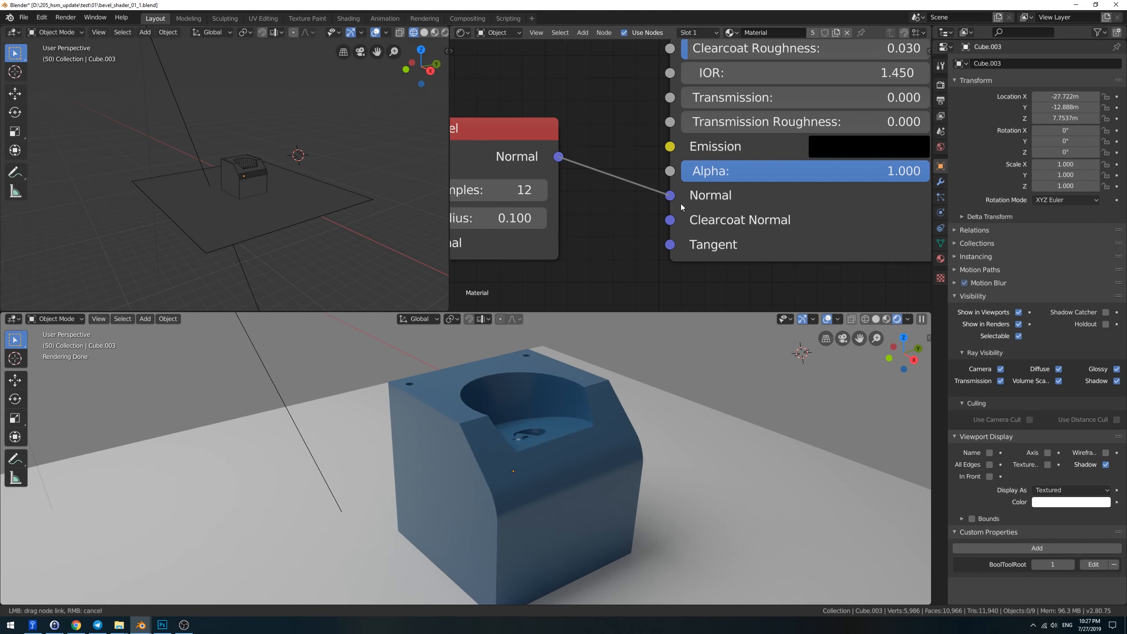
Step: Set the Bevel node's Radius to 0.05
{"action": "middle_click_drag", "start_coordinate": [622, 209], "coordinate": [689, 181]}
{"action": "double_click", "coordinate": [547, 191]}
{"action": "type", "text": "0.05"}
{"action": "key", "text": "Return"}
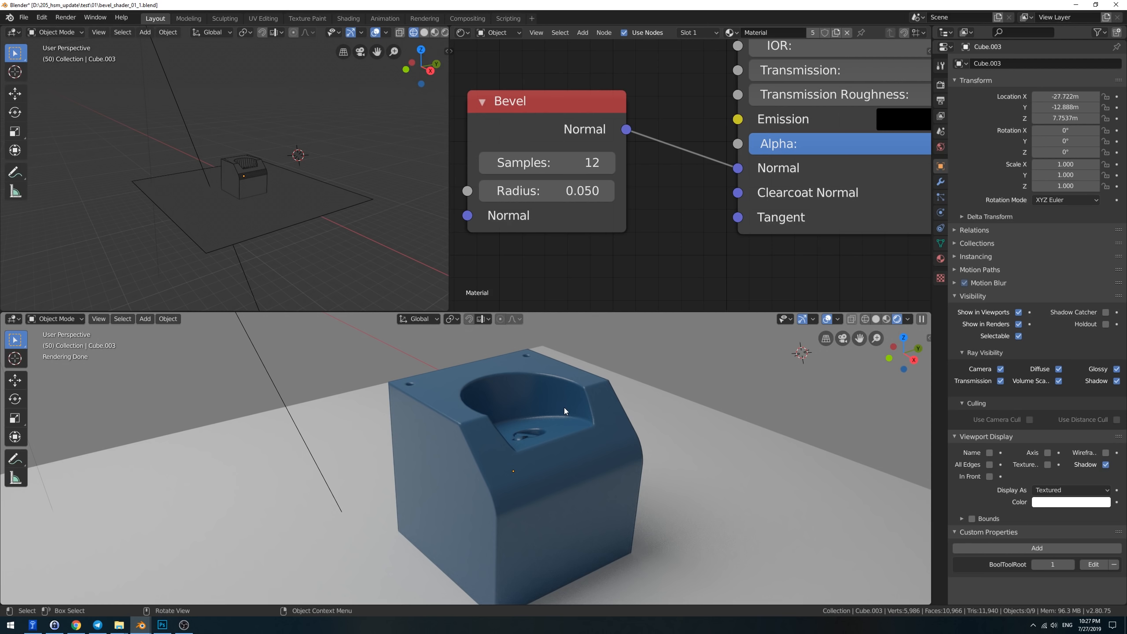